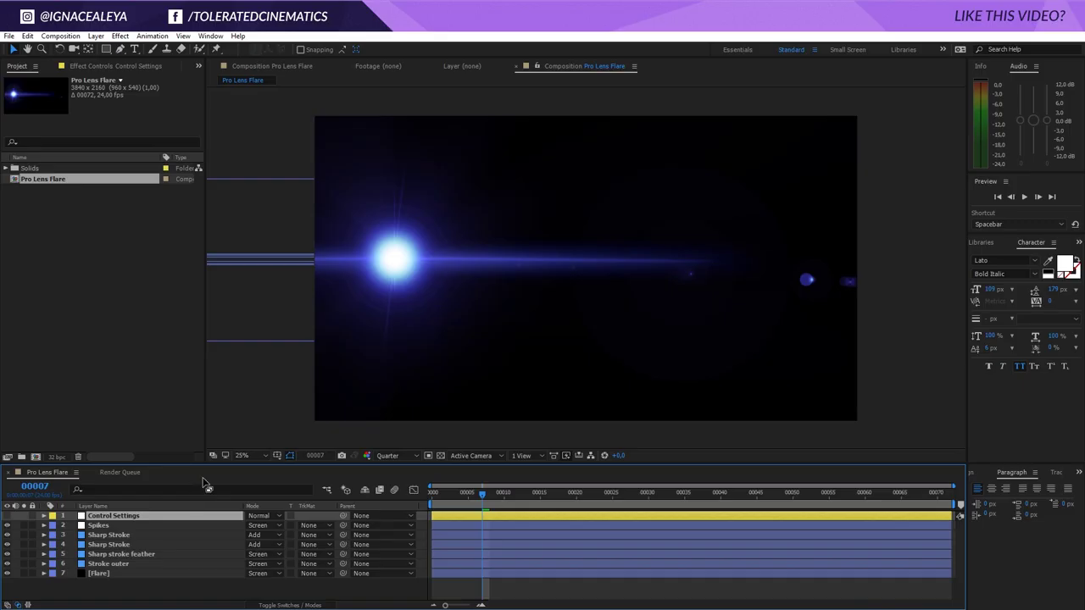
Step: Show the Control Settings effect controls with its Transform properties expanded
click(92, 68)
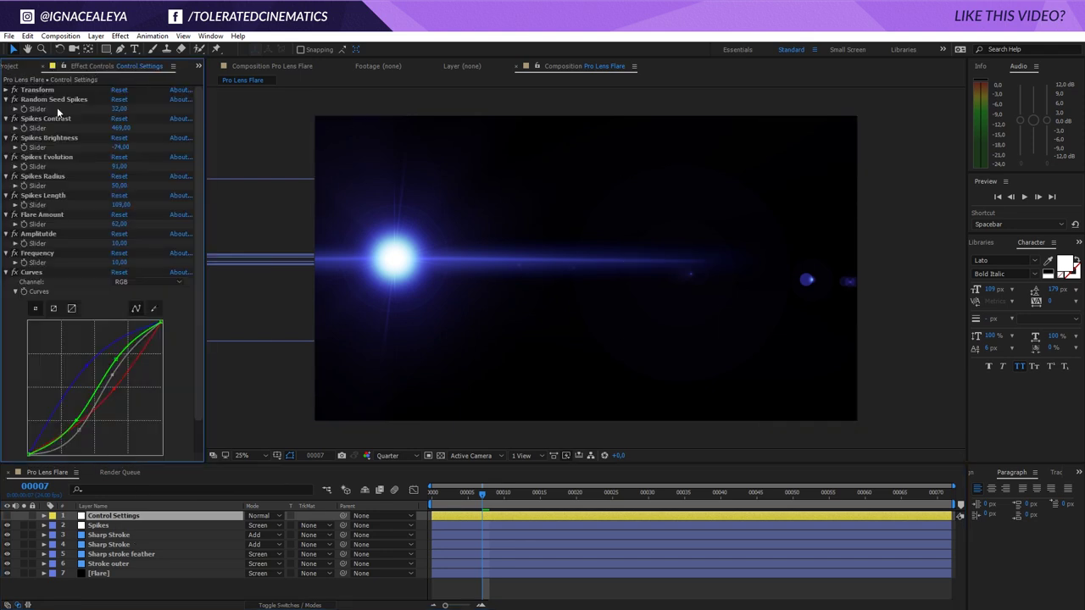
click(51, 92)
click(5, 90)
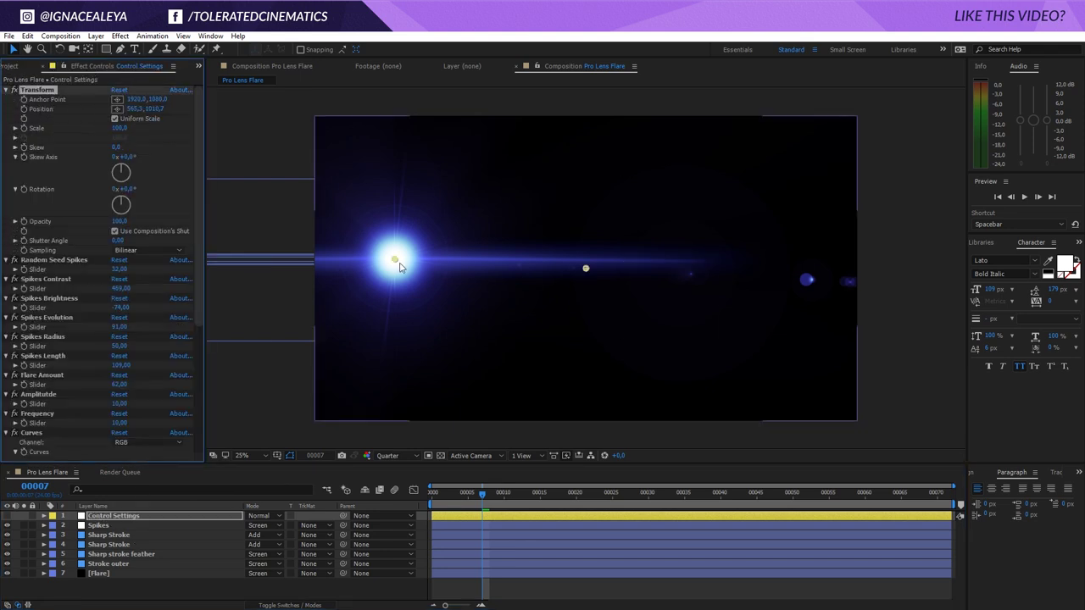
Step: Drag the flare's Position point to the upper left, about 1053, 519
drag(424, 228, 679, 220)
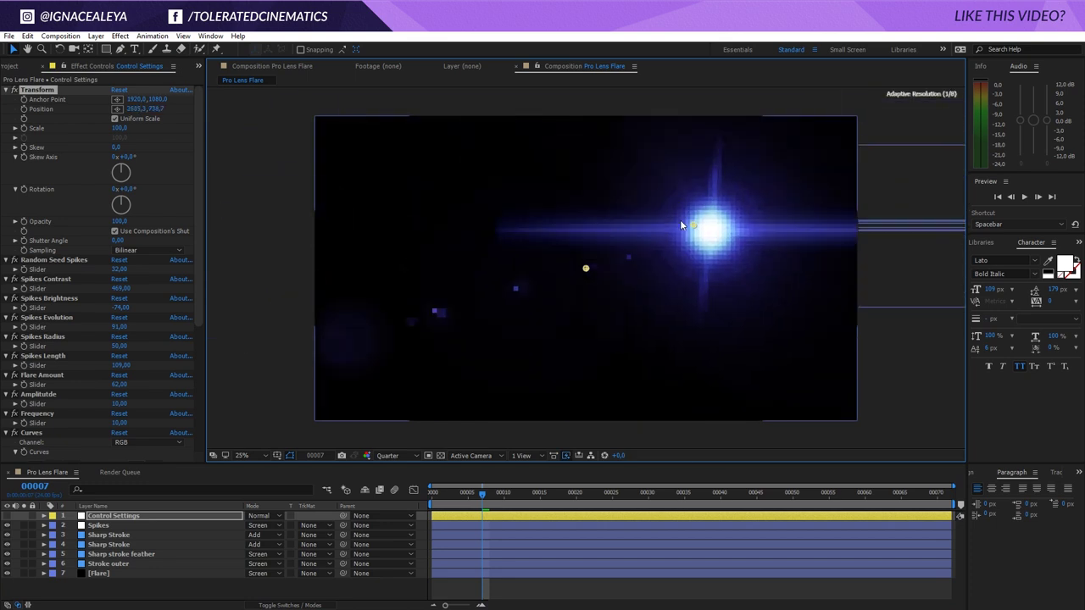
scroll(62, 296, down, 5)
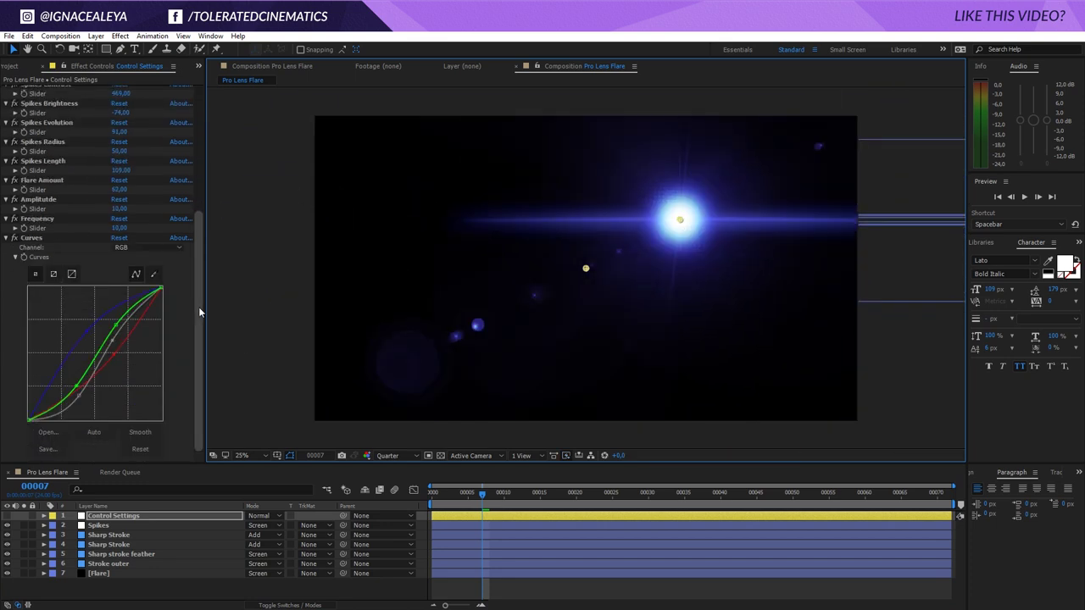
drag(199, 307, 209, 158)
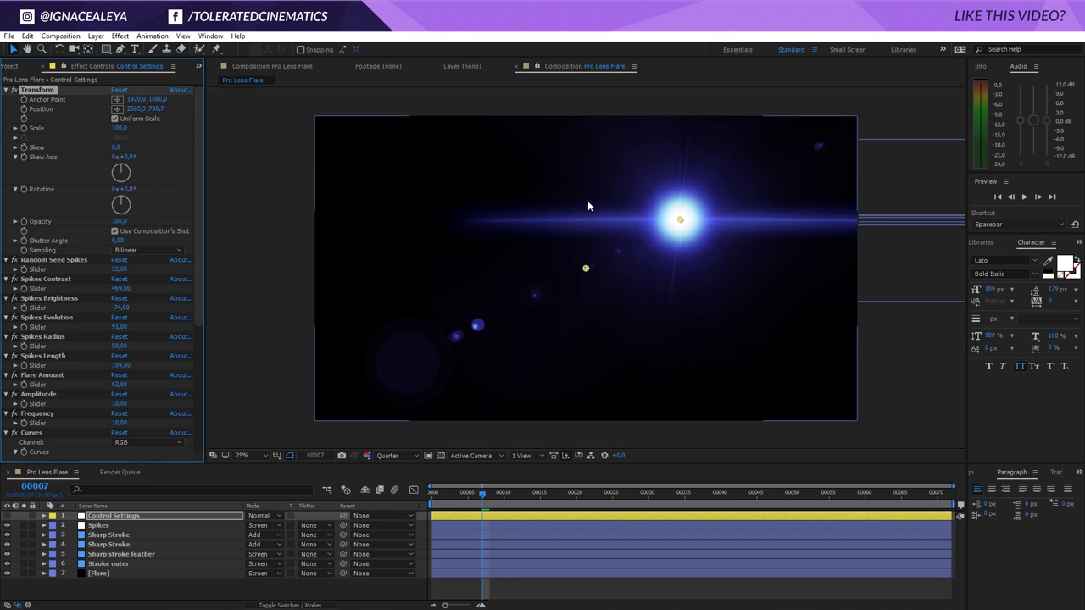
drag(680, 222, 460, 192)
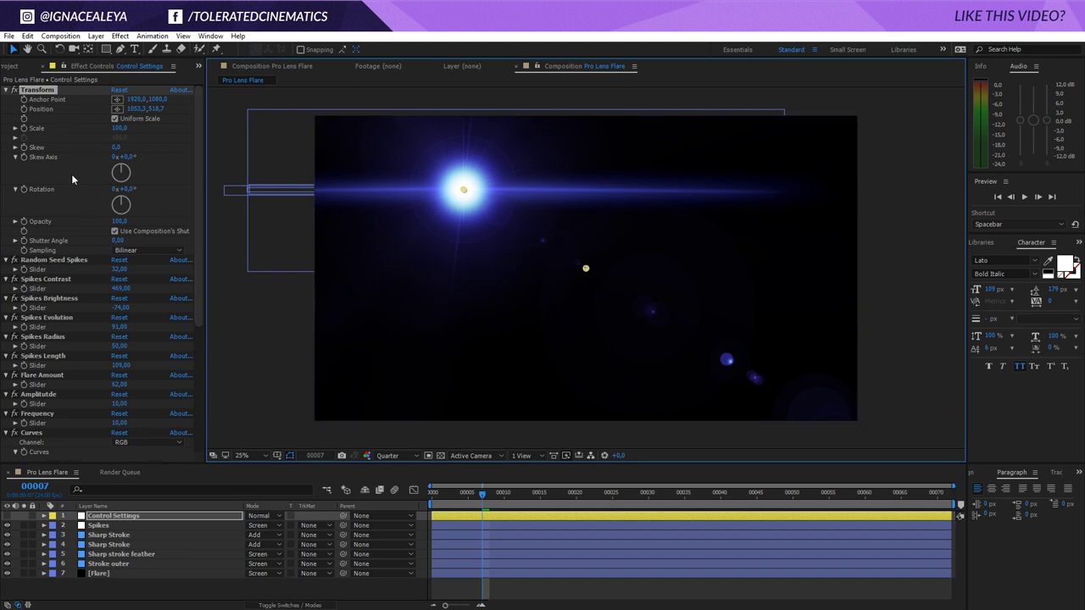
scroll(71, 174, down, 5)
scroll(51, 411, up, 5)
scroll(39, 337, down, 4)
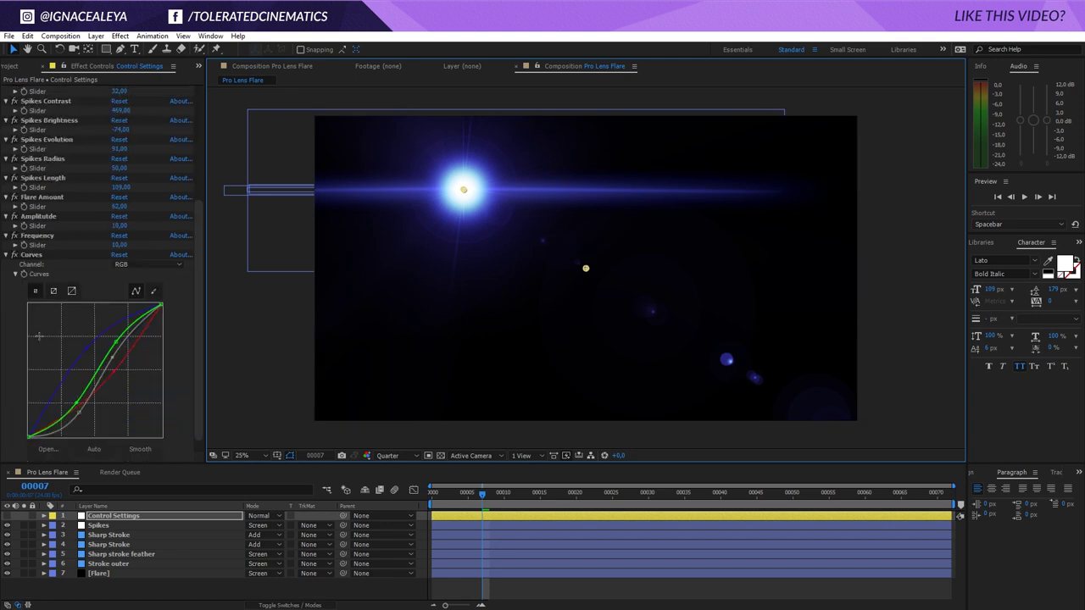
Step: Reset the Curves effect to a straight line and select the Red channel
click(118, 254)
click(139, 264)
click(141, 287)
click(139, 265)
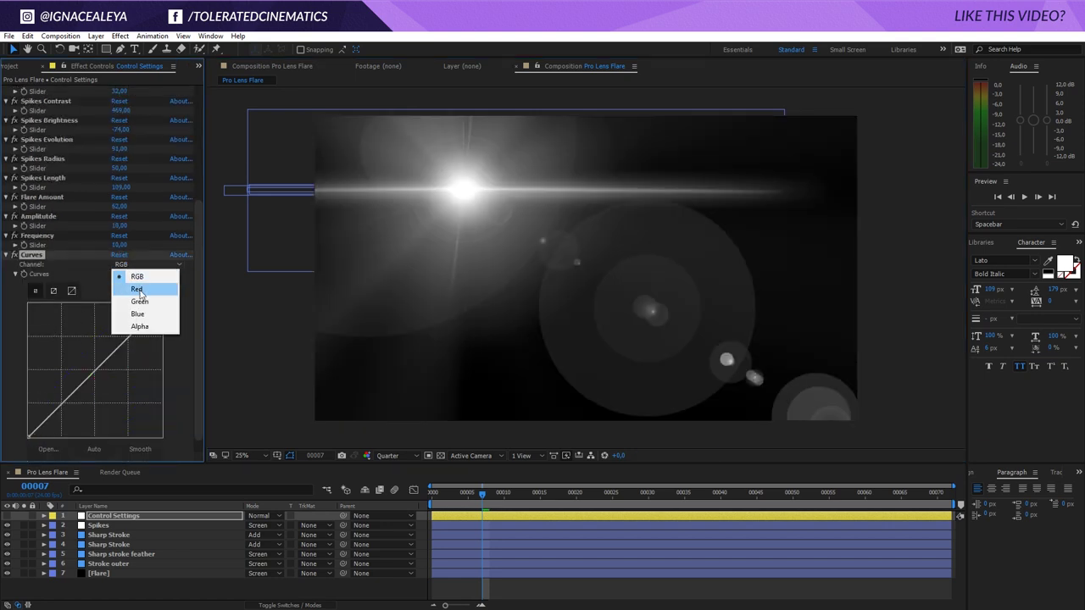
click(138, 289)
Step: Try warming edits: raise the red curve, lower blue, and S-curve green
drag(118, 346, 118, 307)
click(140, 265)
click(138, 308)
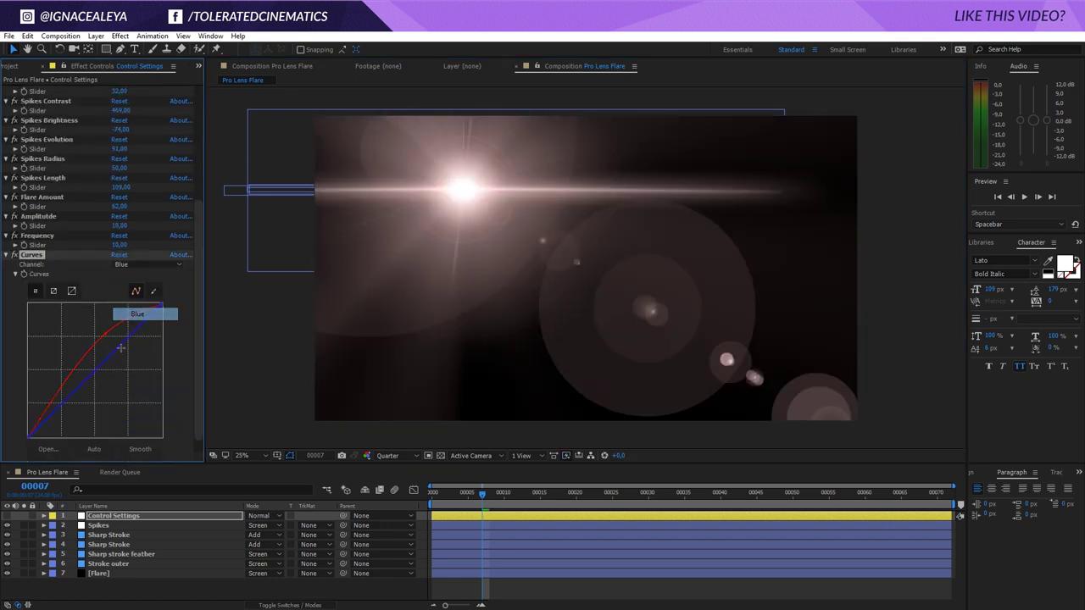
mouse_move(123, 344)
mouse_down()
mouse_move(123, 364)
mouse_move(120, 337)
mouse_up()
click(140, 264)
click(138, 298)
drag(77, 388, 74, 410)
Step: Push red up, pull blue down for orange, and add an RGB contrast S-curve
drag(96, 327, 95, 327)
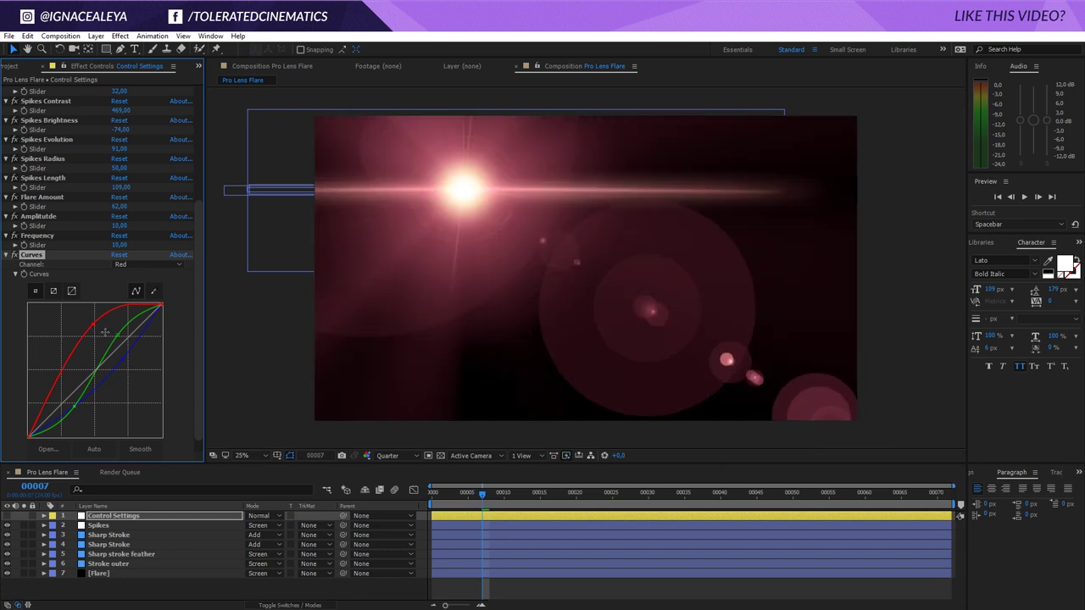
click(146, 266)
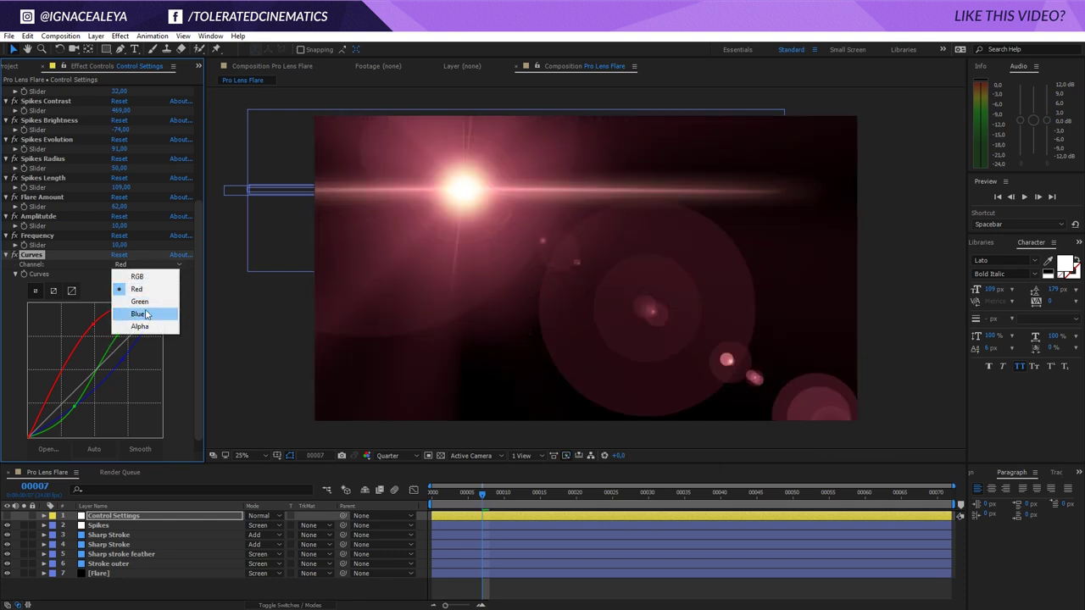
click(144, 315)
drag(116, 367, 127, 381)
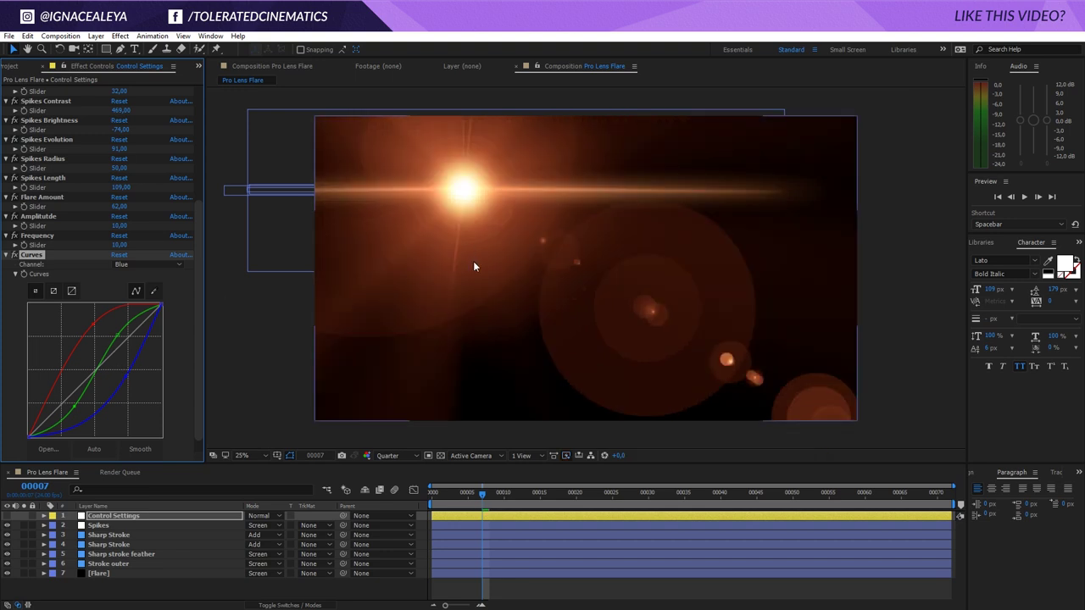
click(149, 264)
click(127, 278)
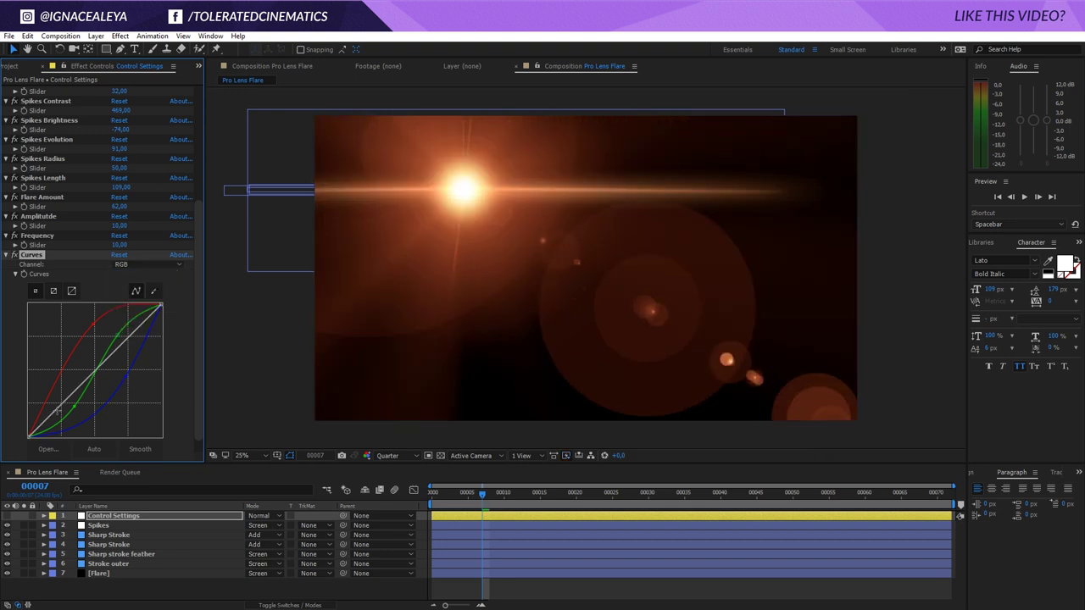
drag(85, 377, 77, 413)
drag(112, 365, 117, 347)
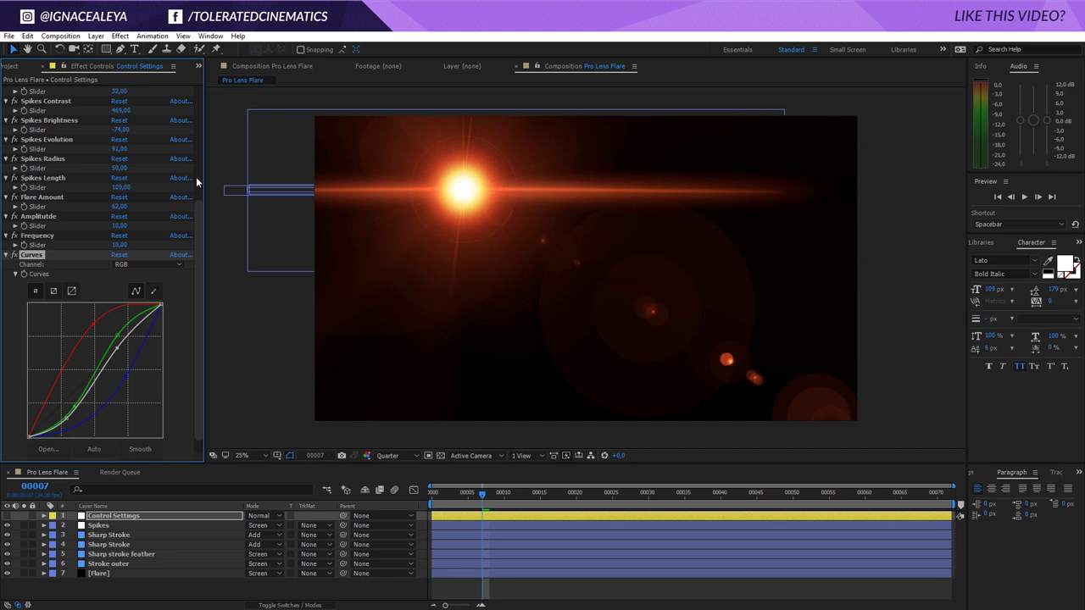
Step: Undo the RGB, green and red curve edits, leaving neutral linear curves
key(ctrl+z)
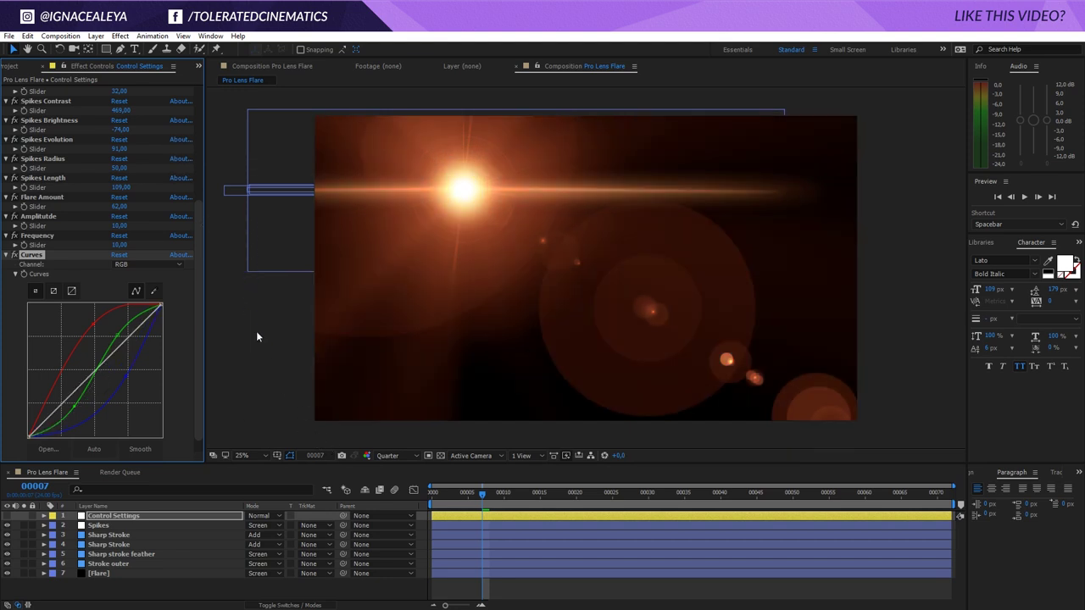
key(ctrl+z)
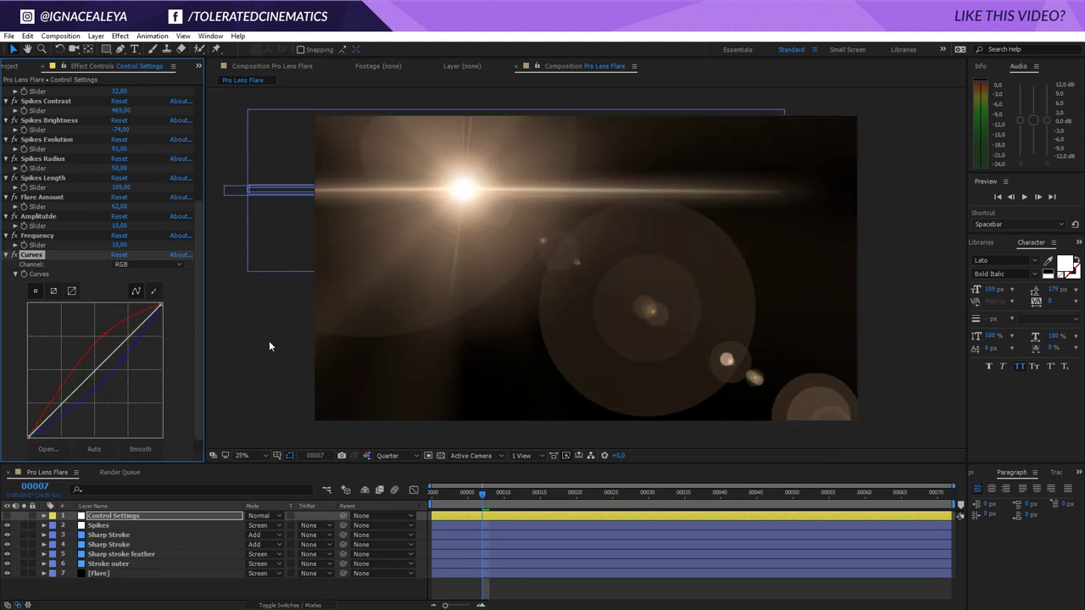
key(ctrl+z)
scroll(51, 185, up, 5)
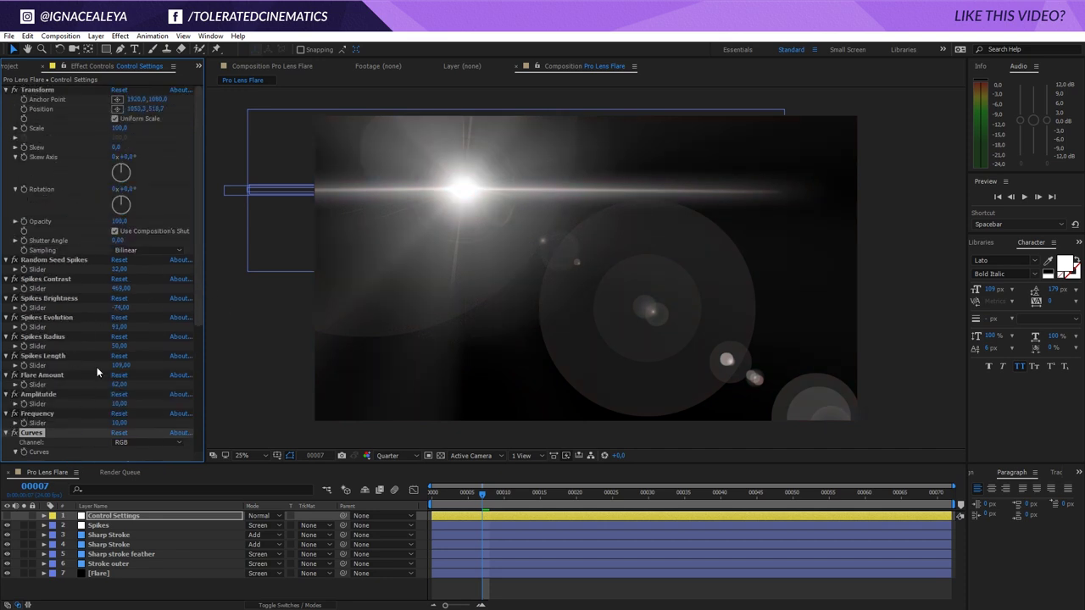
Step: Create a new composition named Lens Flare Comp
click(60, 36)
click(51, 65)
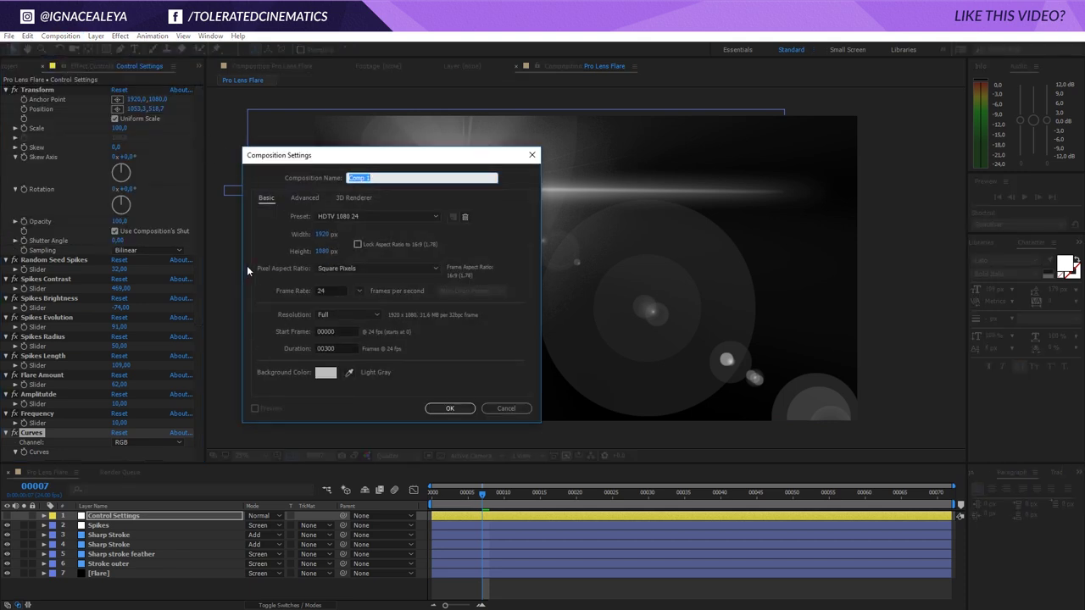
text(Lens Flare)
click(451, 409)
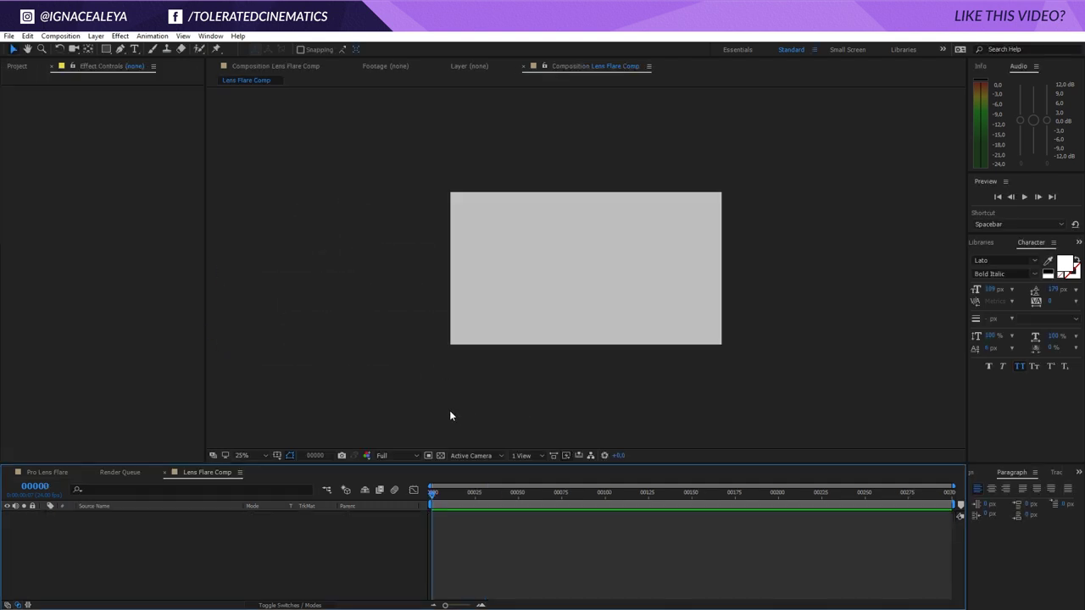
Step: Add a black solid layer named Lens Flare to the composition
right_click(171, 523)
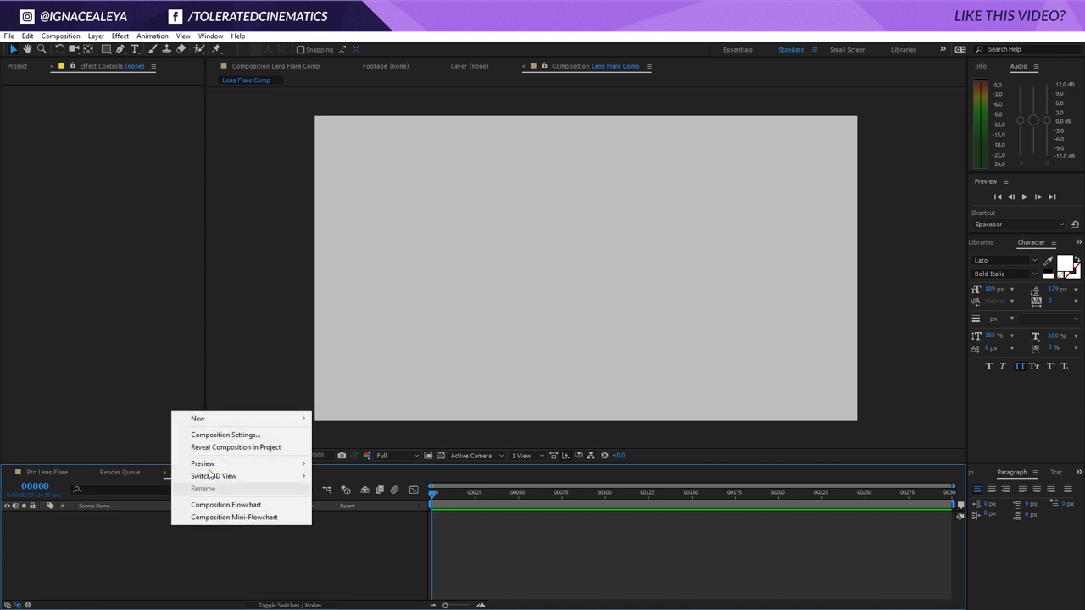
mouse_move(202, 421)
click(90, 448)
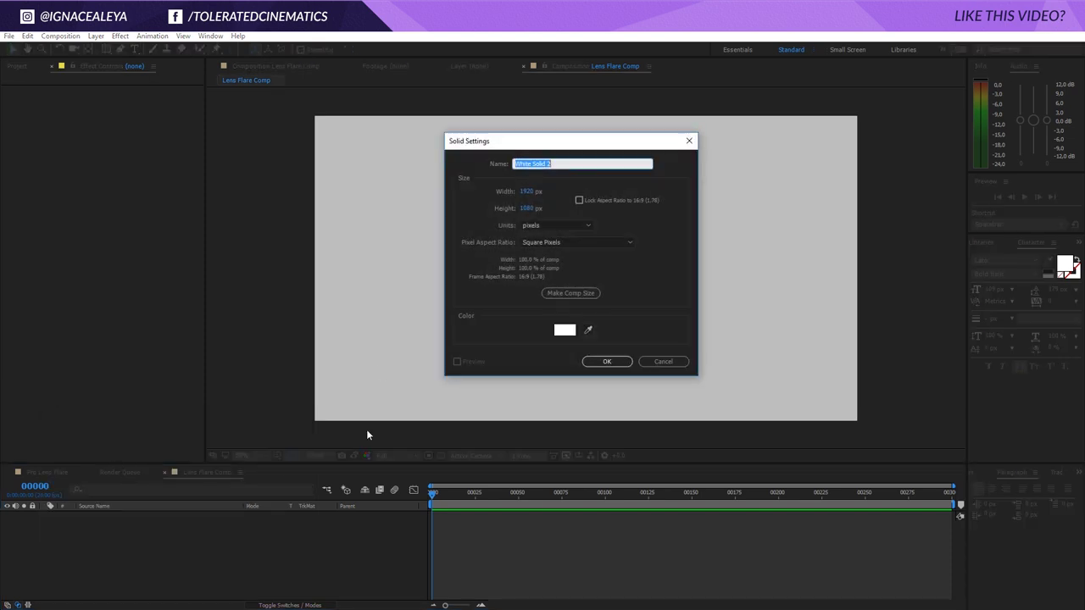
click(565, 329)
click(290, 559)
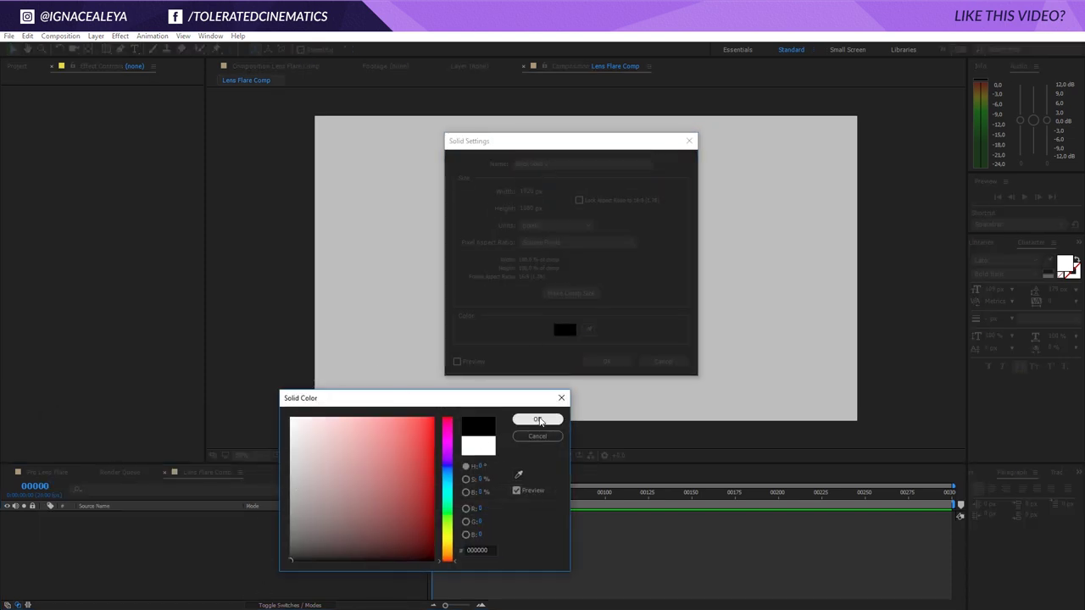
click(534, 419)
triple_click(520, 168)
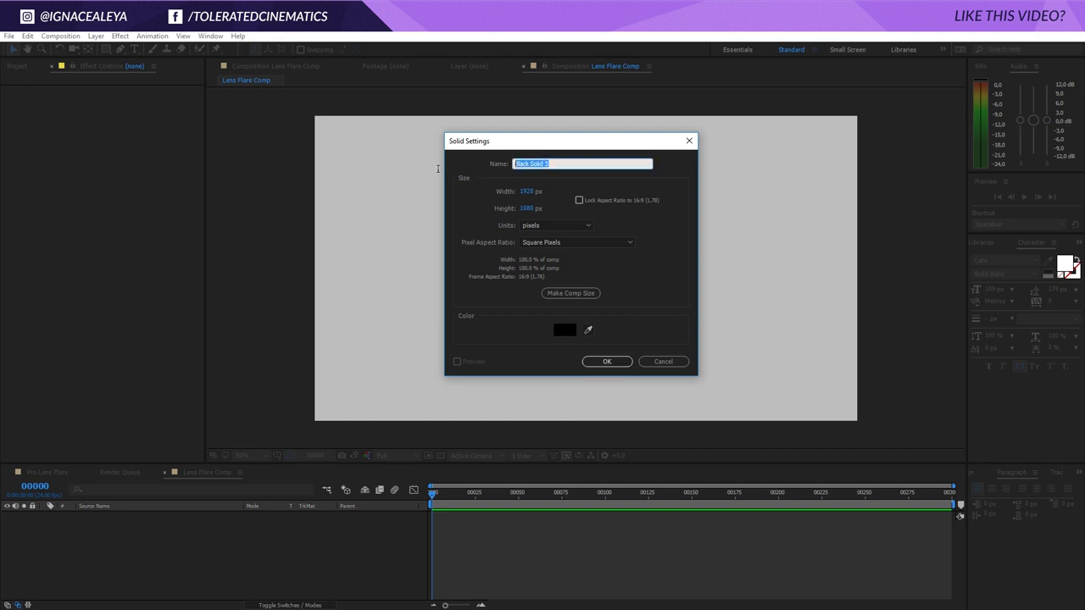
text(Lens Flare)
key(Return)
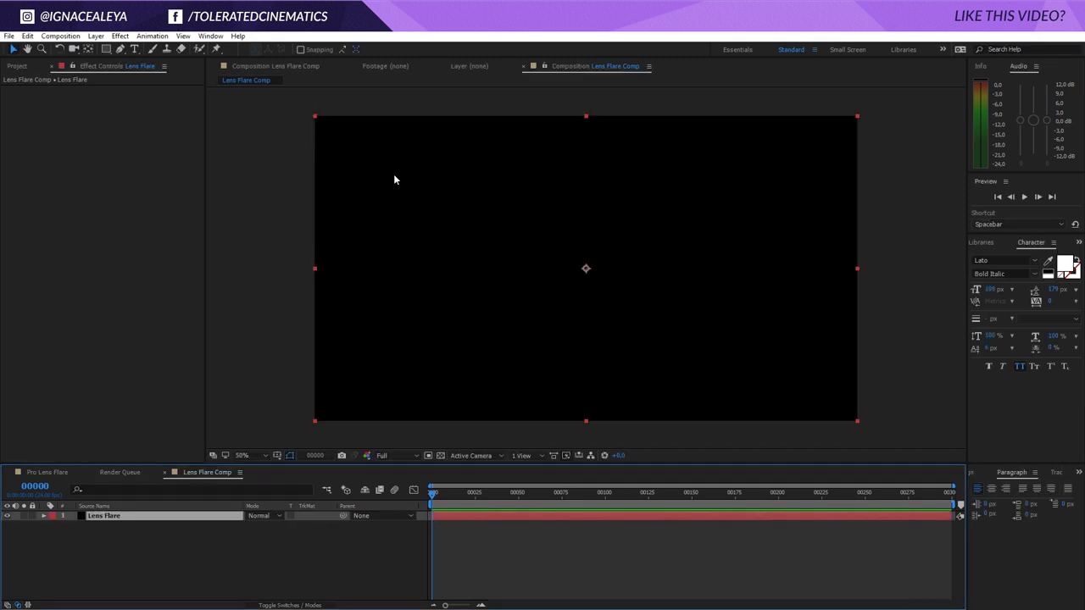
Step: Apply a Lens Flare effect to the solid and move its centre to the upper right
click(120, 37)
mouse_move(54, 213)
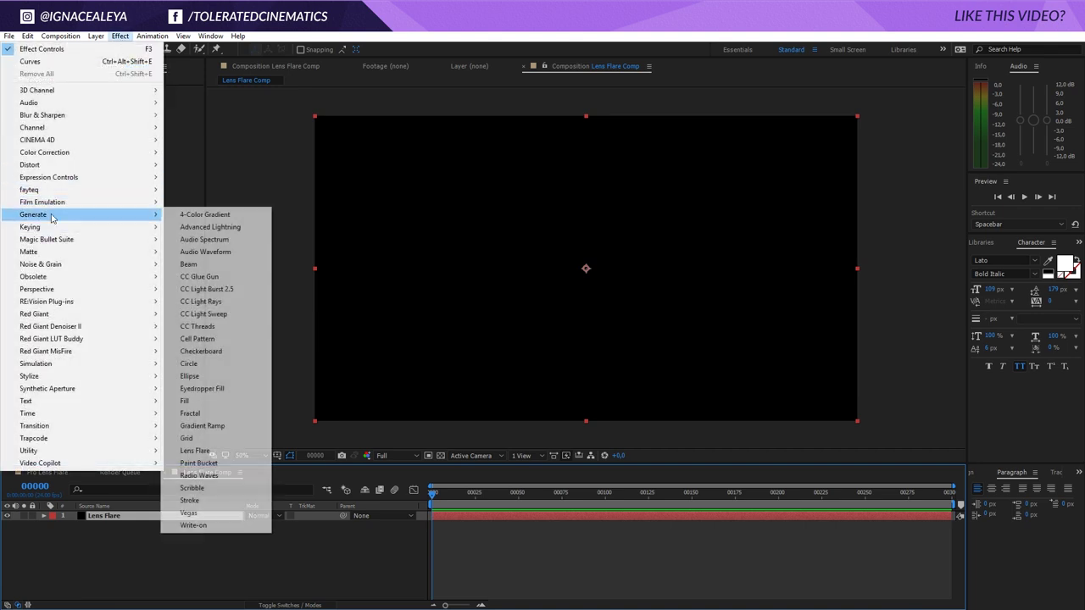
click(200, 451)
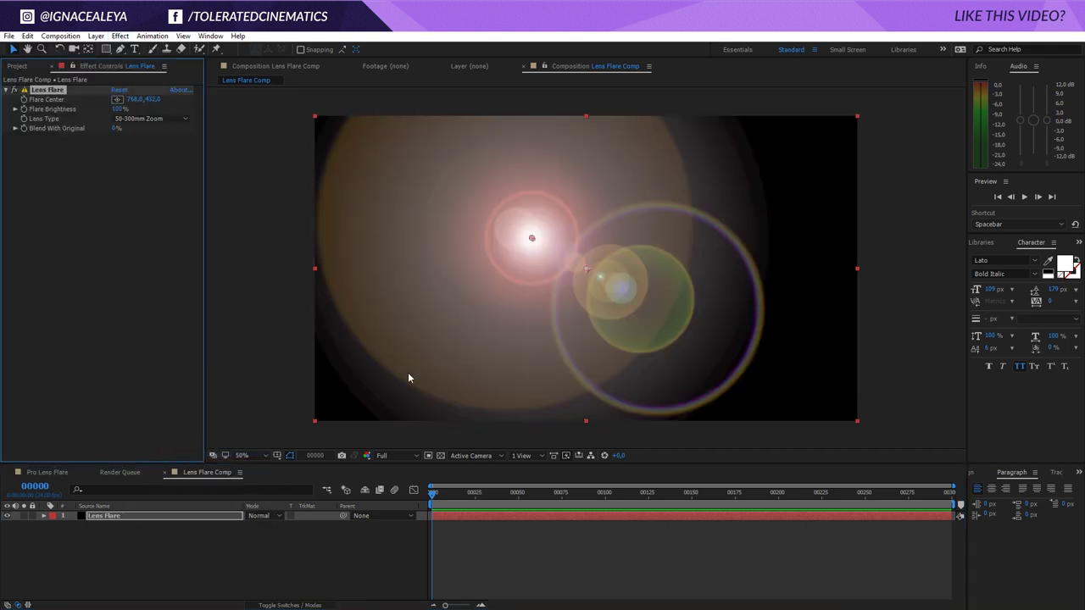
drag(532, 238, 731, 229)
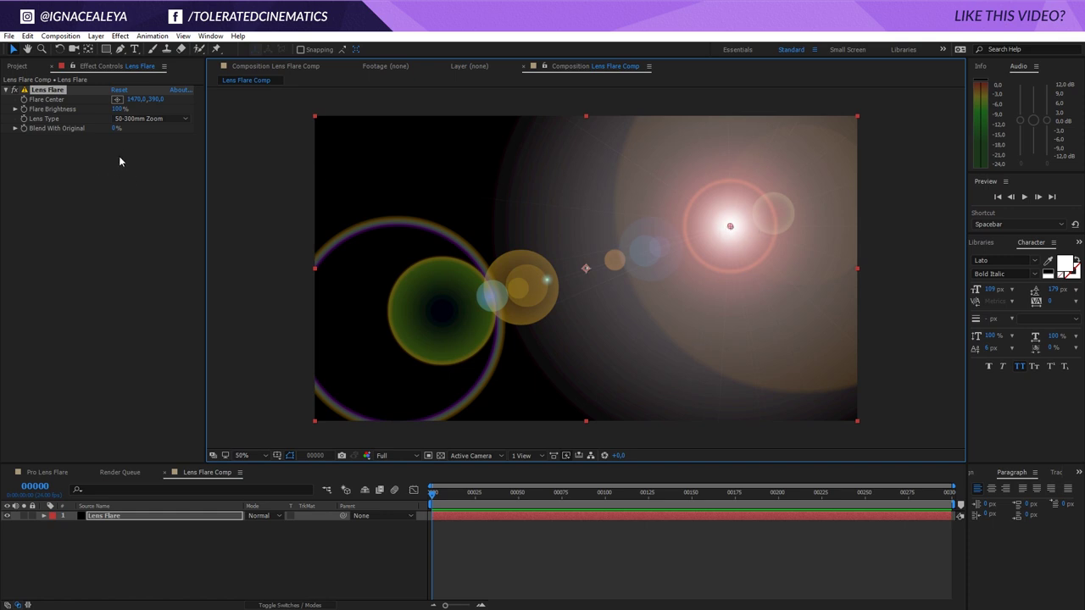
Step: Set the lens type to 105mm Prime and dim flare brightness to about 75%
click(78, 122)
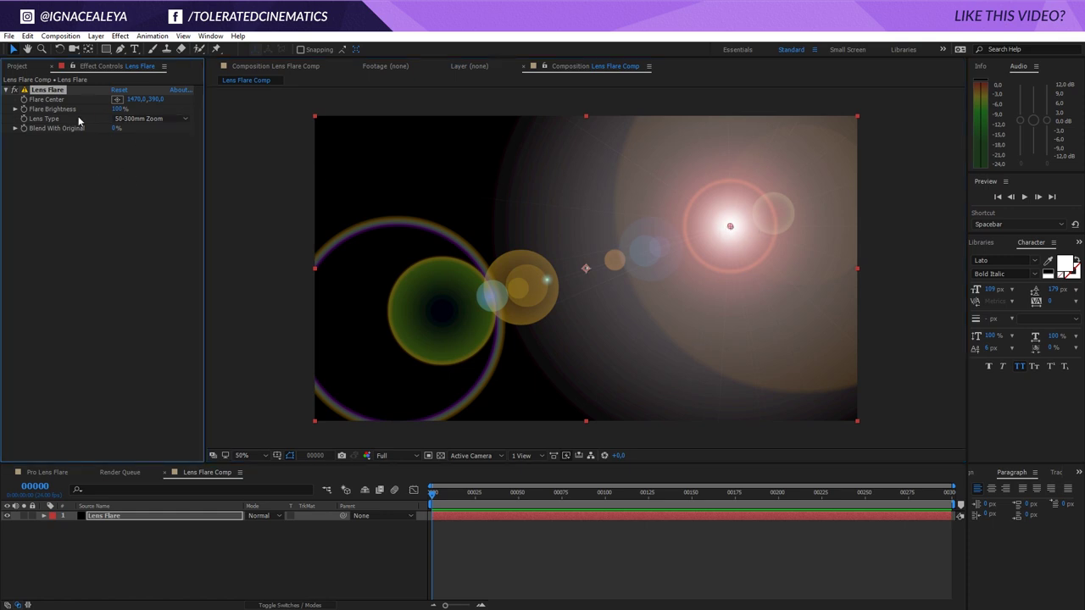
click(146, 118)
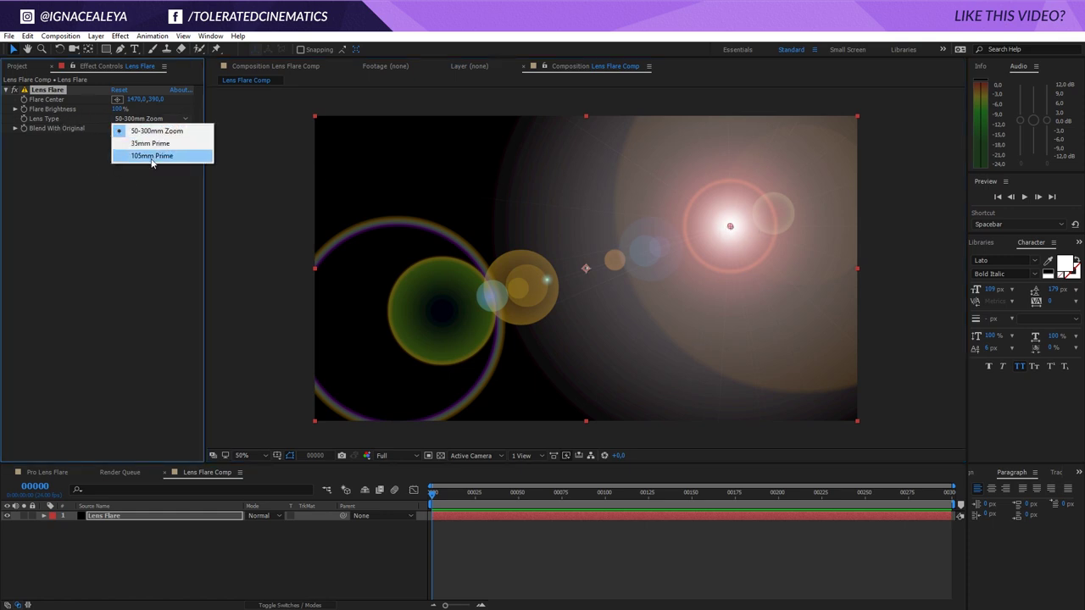
click(152, 157)
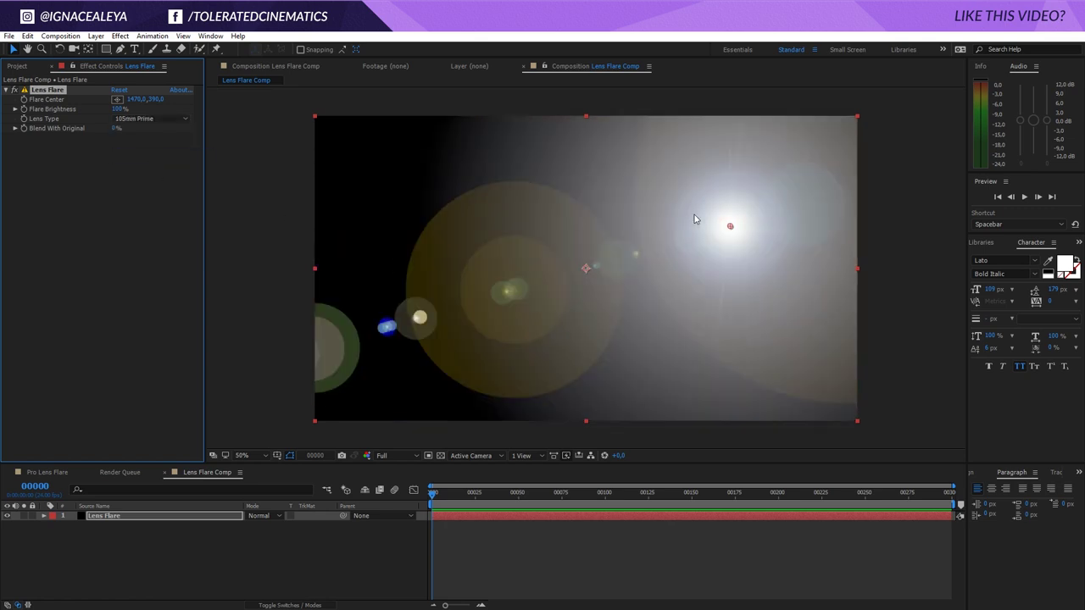
drag(117, 108, 107, 118)
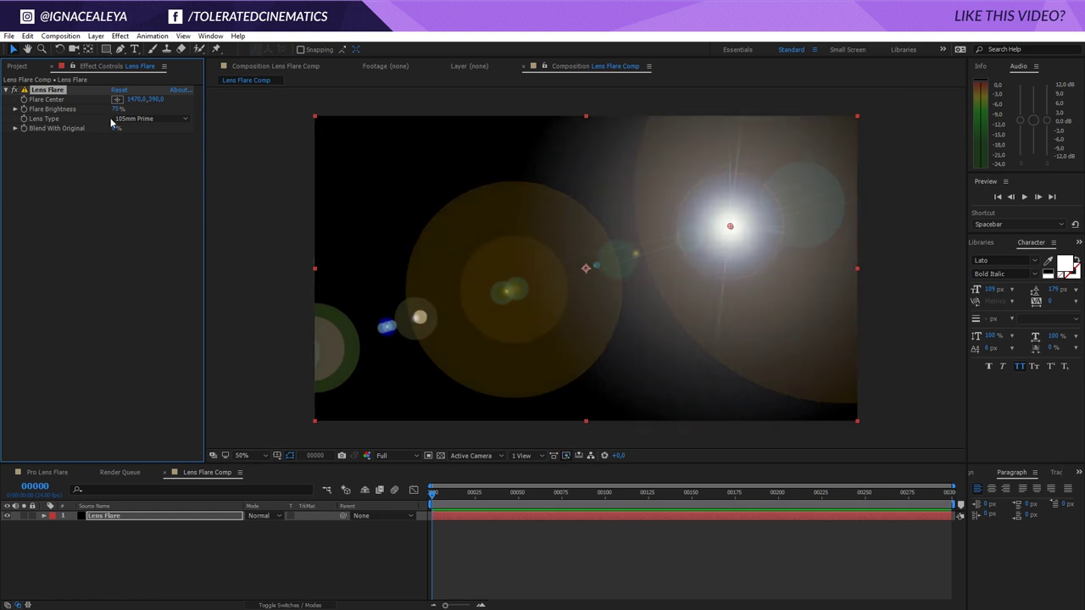
click(121, 36)
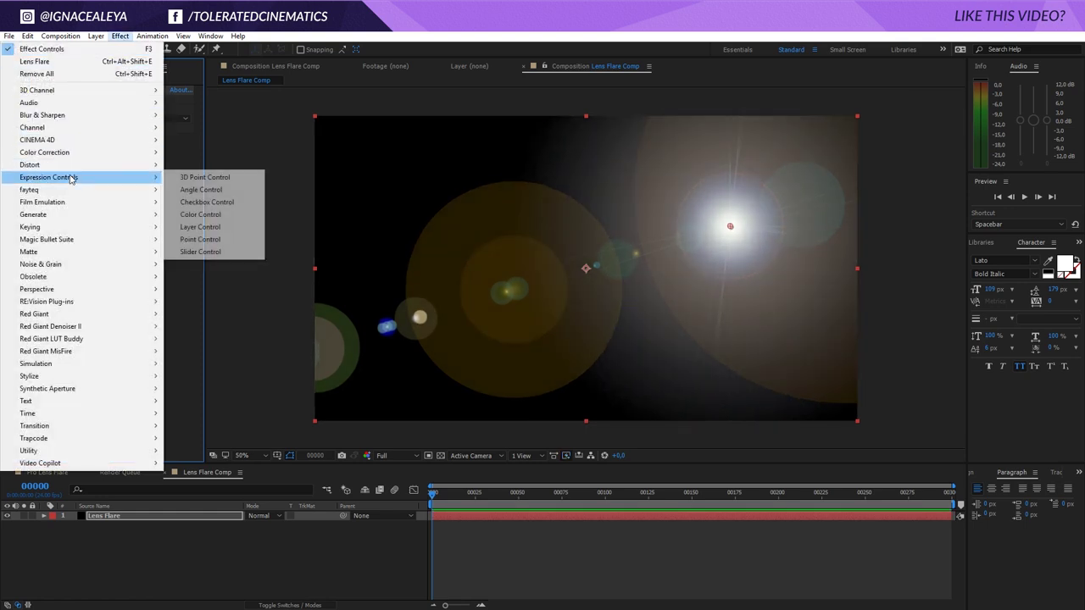
Step: Apply a Curves effect to the flare layer and bend the curve to darken it
mouse_move(79, 152)
click(214, 382)
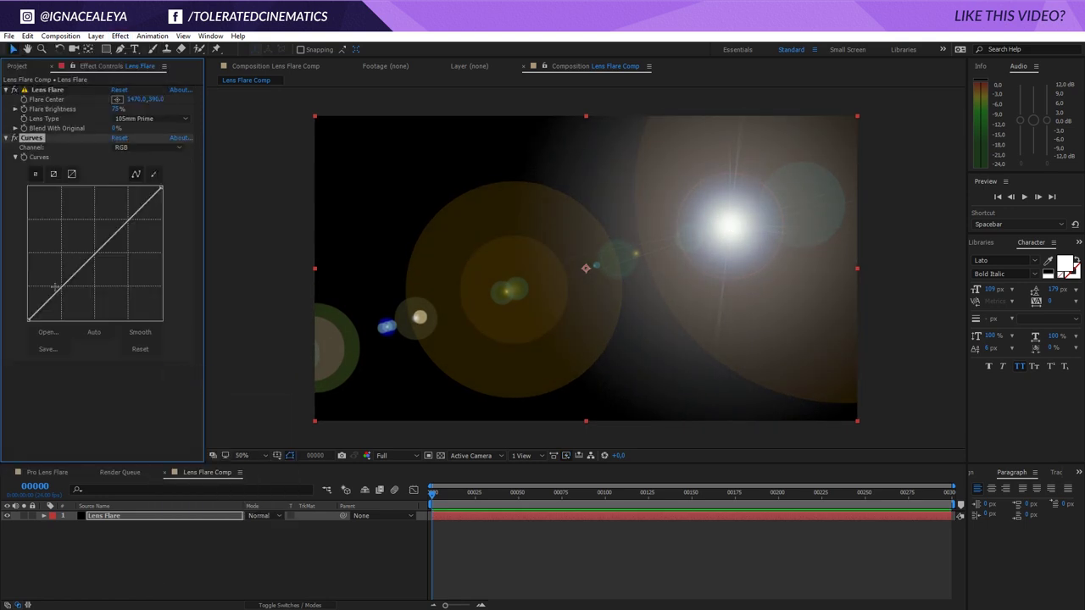
drag(61, 288, 61, 302)
drag(109, 240, 119, 231)
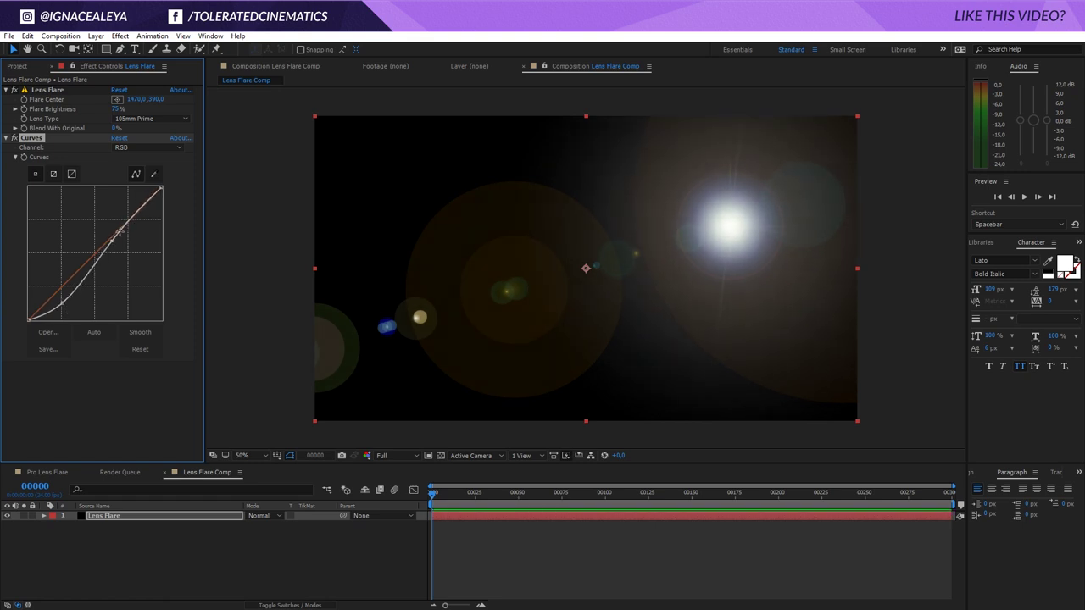
Step: Reposition the Flare Center toward the upper left, around 562, 408
click(117, 100)
click(437, 210)
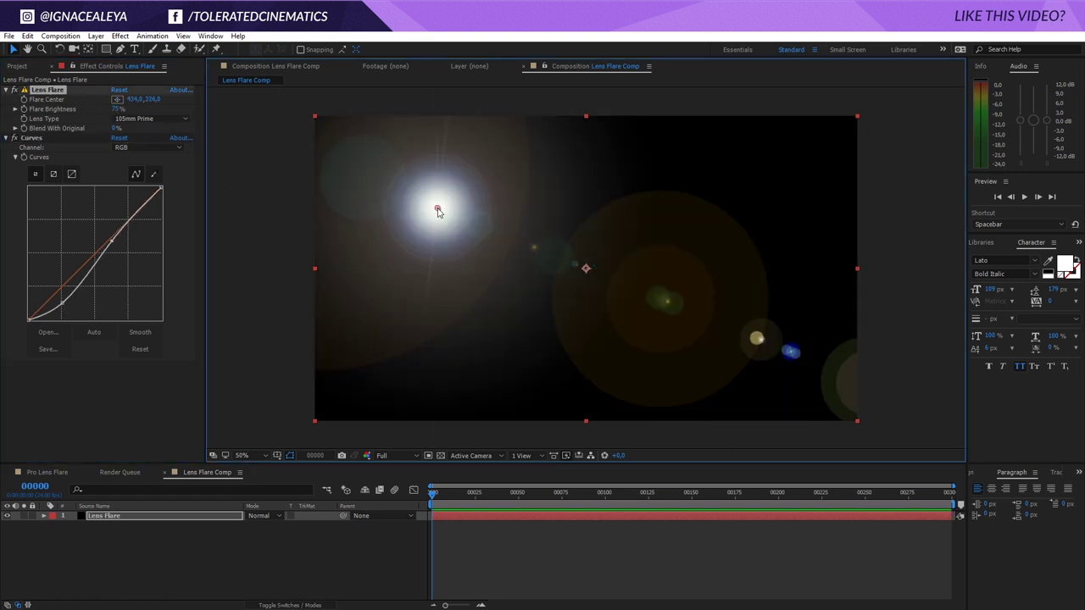
drag(437, 209, 474, 233)
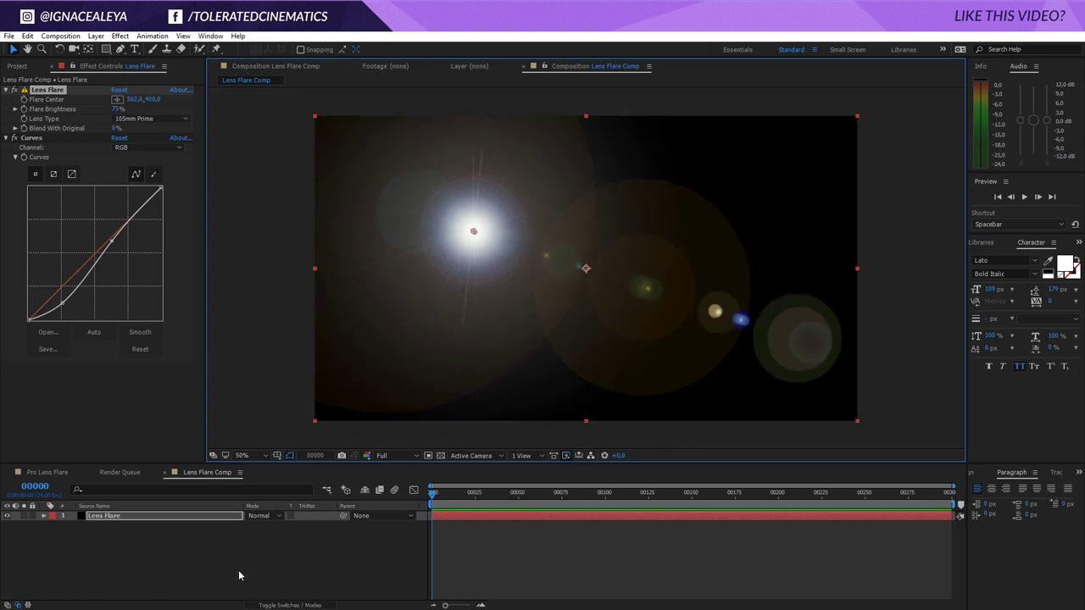
click(224, 548)
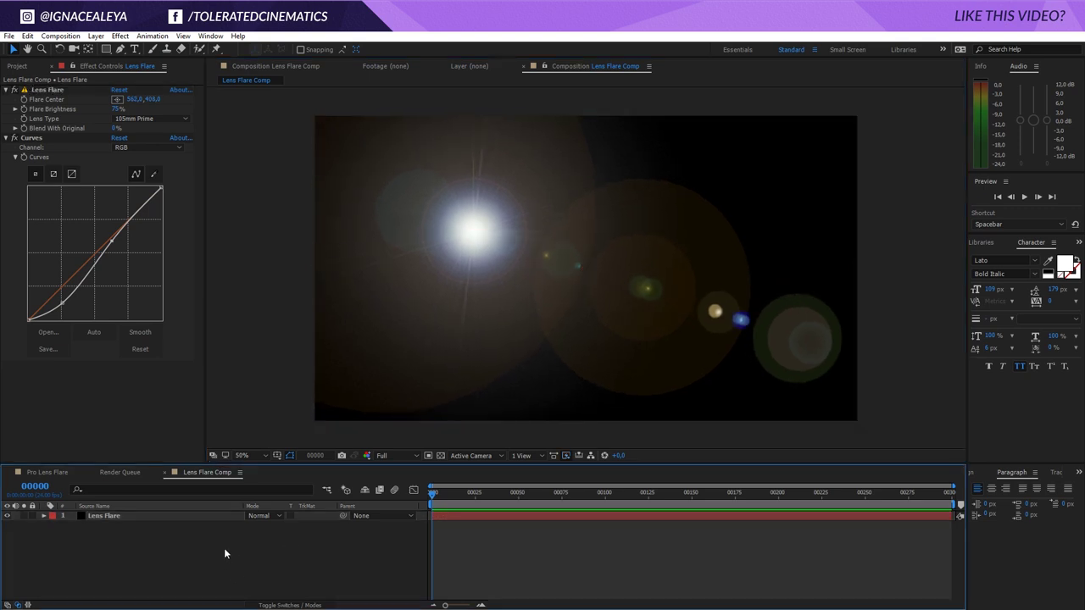
Step: Pull the blue curve down to start warming the flare
click(131, 148)
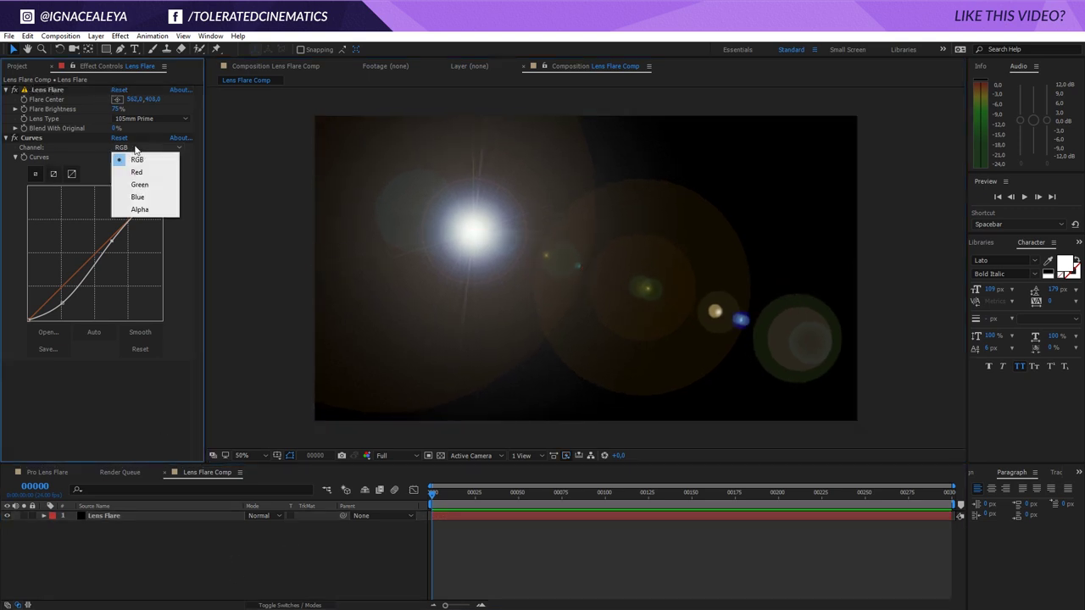
click(137, 196)
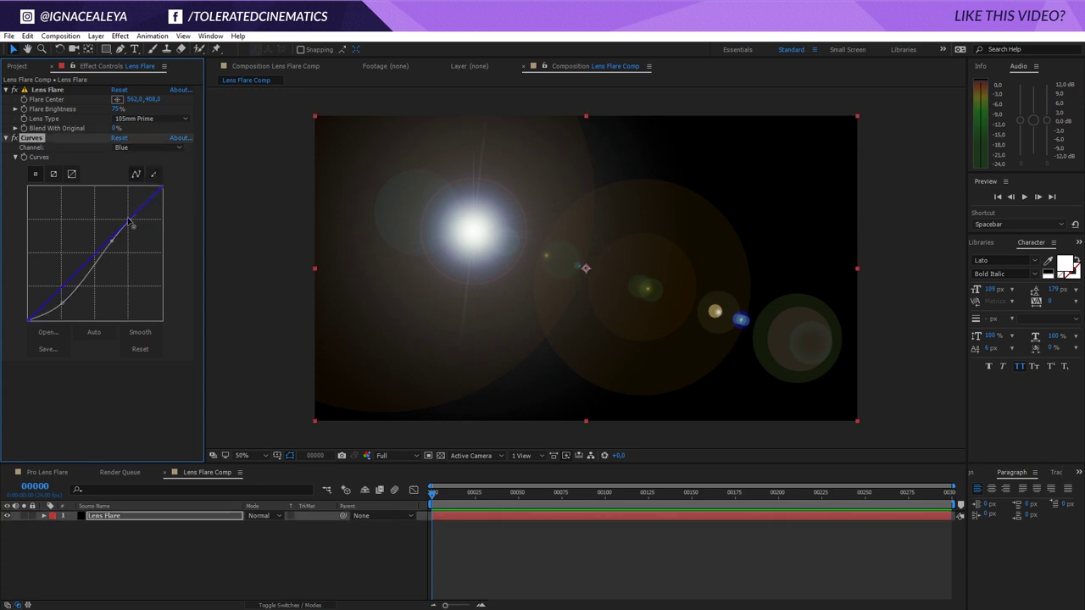
drag(127, 221, 106, 219)
click(140, 147)
click(131, 175)
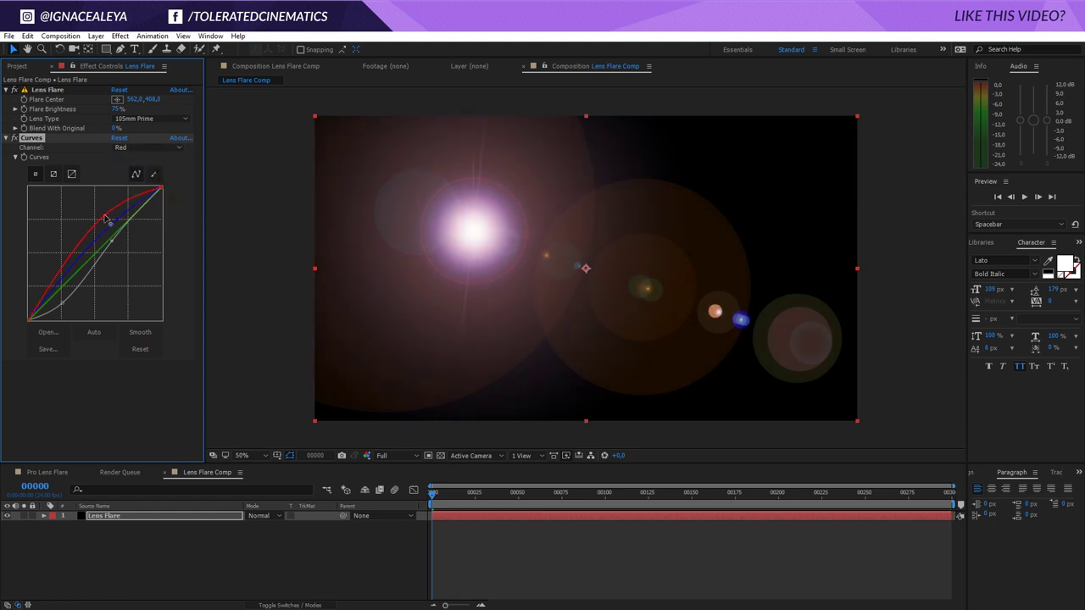
click(140, 148)
click(131, 196)
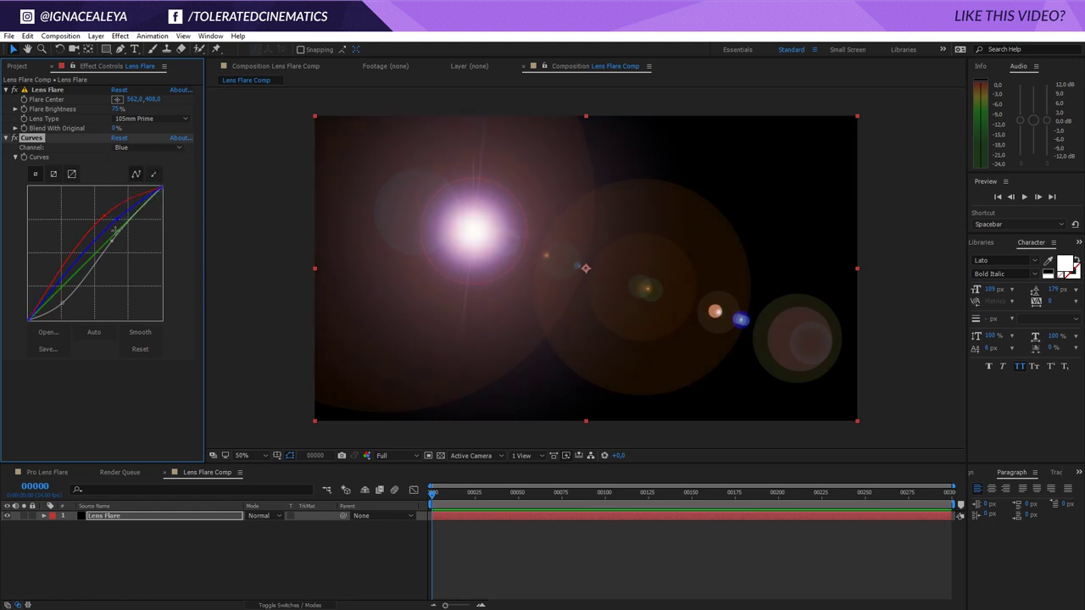
drag(115, 229, 133, 237)
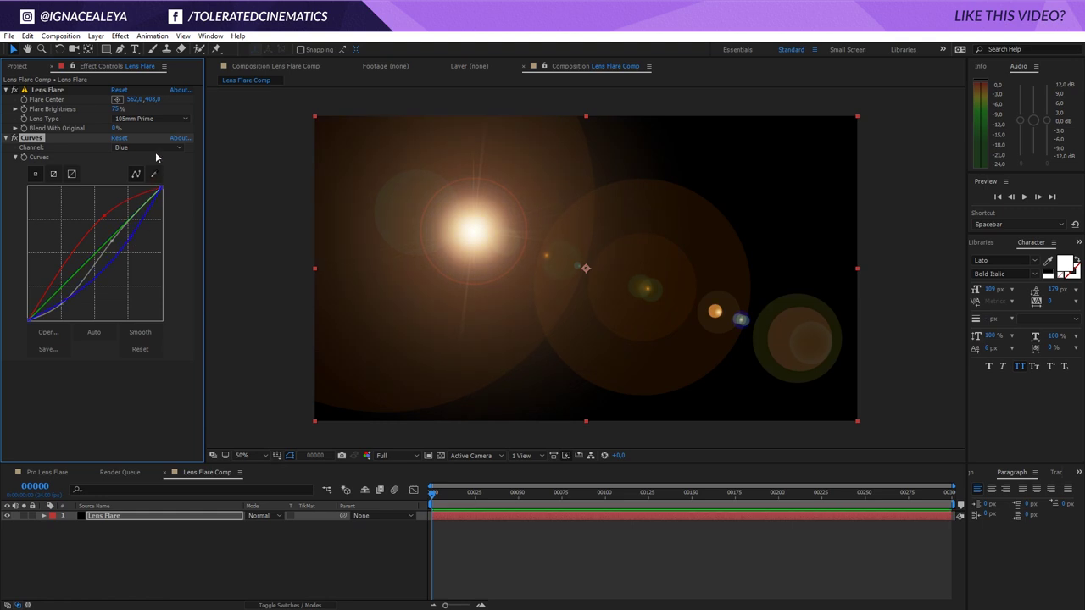
Step: Bend the green curve into an S-shape, raising its top and lowering its bottom
click(151, 148)
click(134, 185)
drag(124, 224, 124, 217)
drag(78, 271, 69, 293)
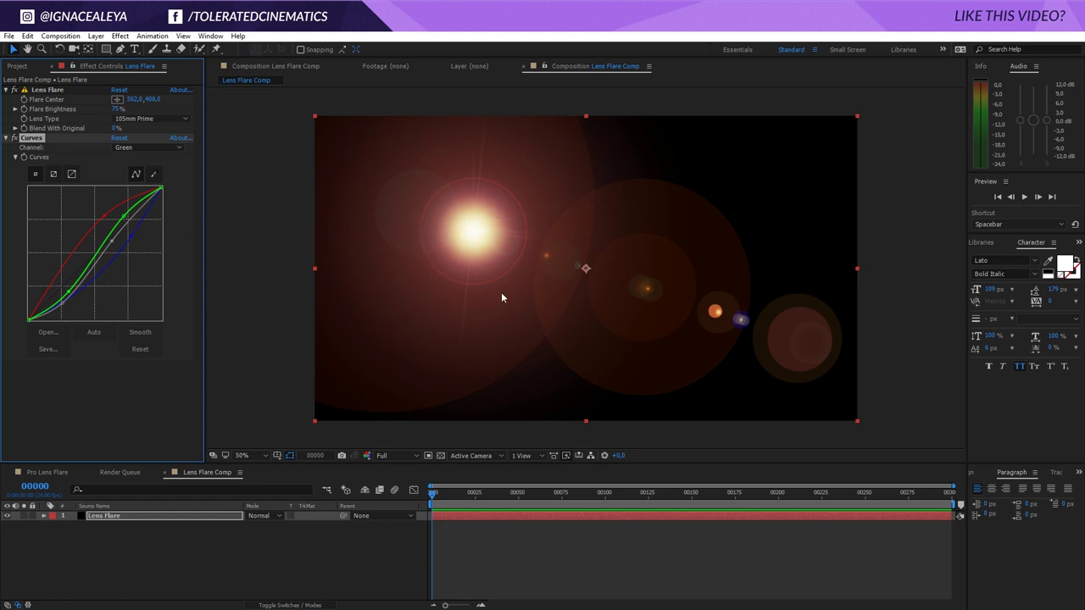
click(99, 217)
click(128, 226)
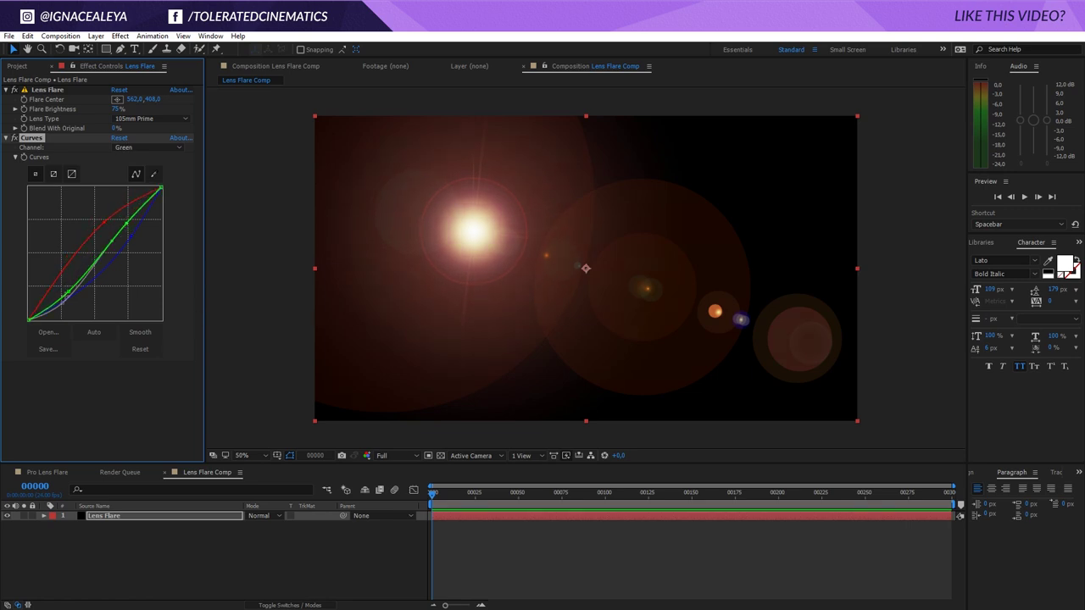
drag(75, 283, 67, 297)
Step: Lower the blue curve's bottom and top further for a warm orange flare
click(148, 147)
click(138, 196)
drag(82, 294, 73, 303)
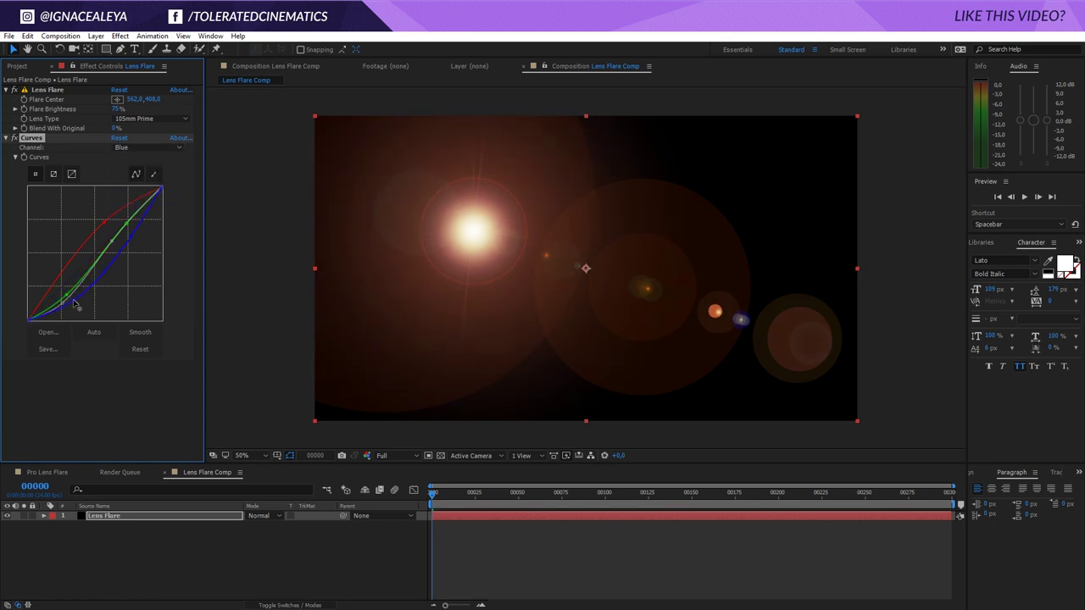
drag(131, 234, 137, 242)
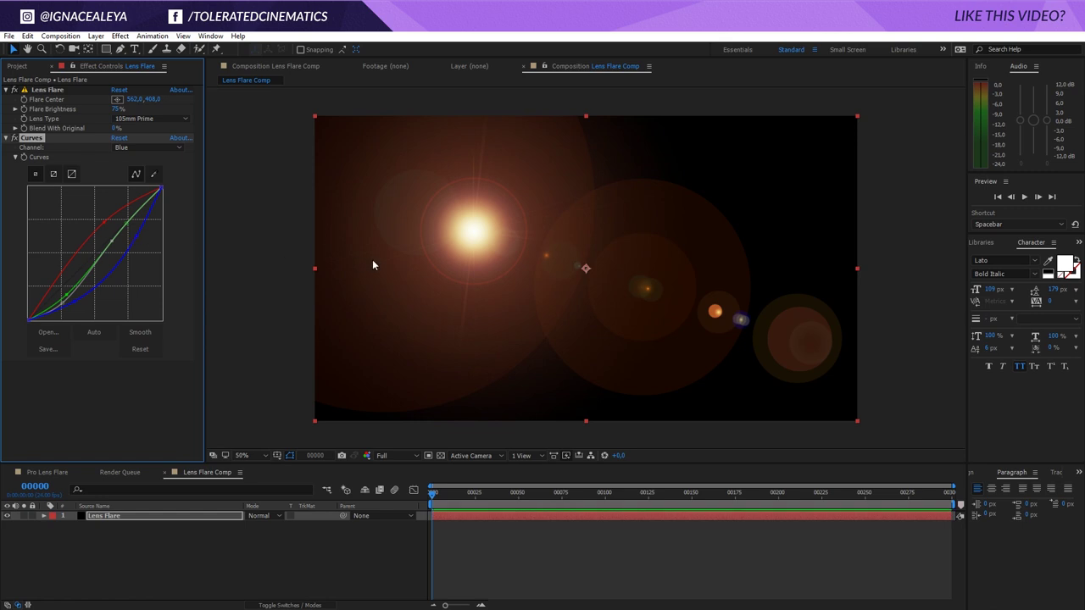
click(153, 568)
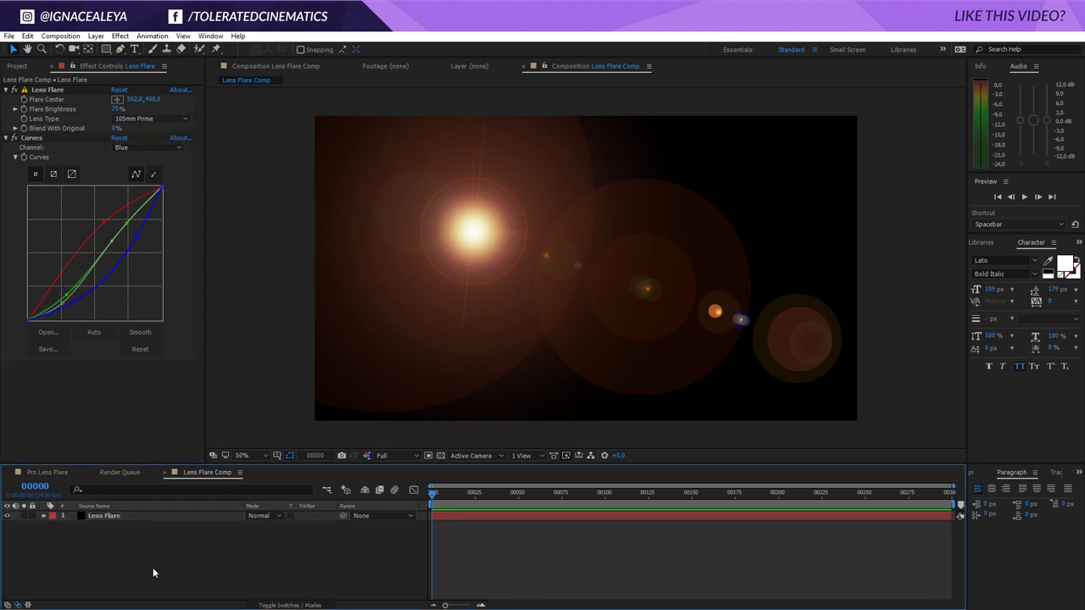
right_click(173, 540)
Step: Add a royal blue 0017F1 solid layer, then bring up Project Settings' Color Settings
mouse_move(191, 430)
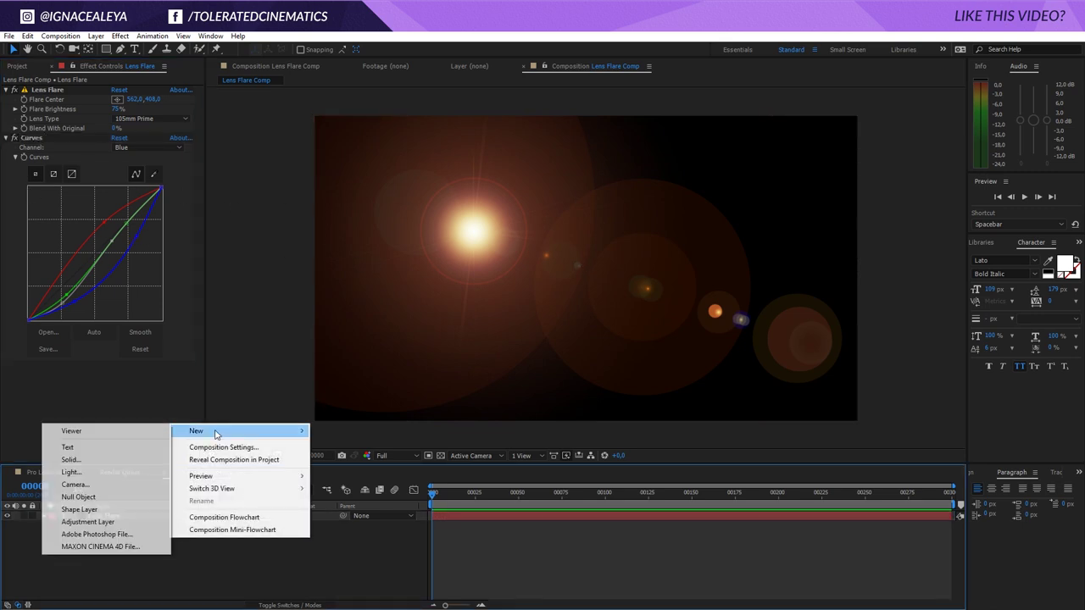
click(103, 462)
click(564, 330)
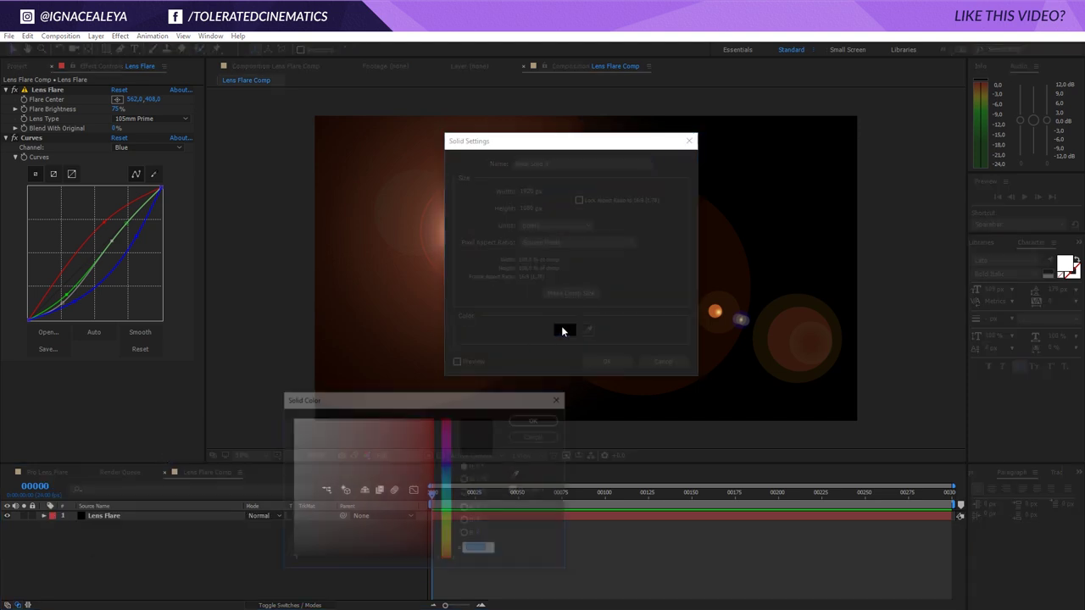
click(447, 472)
click(433, 424)
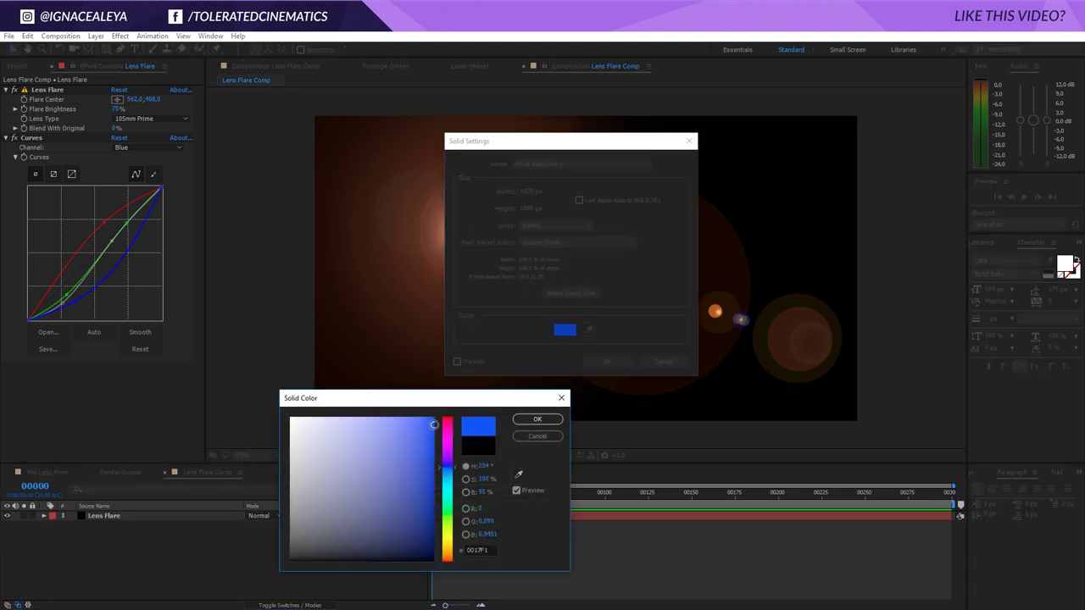
click(540, 419)
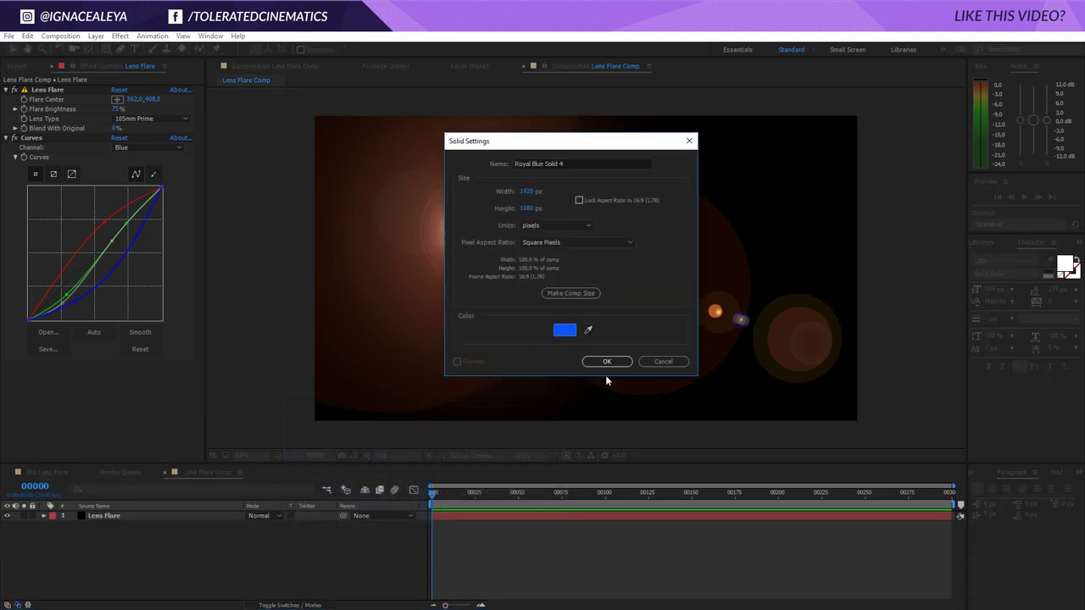
click(606, 362)
click(6, 67)
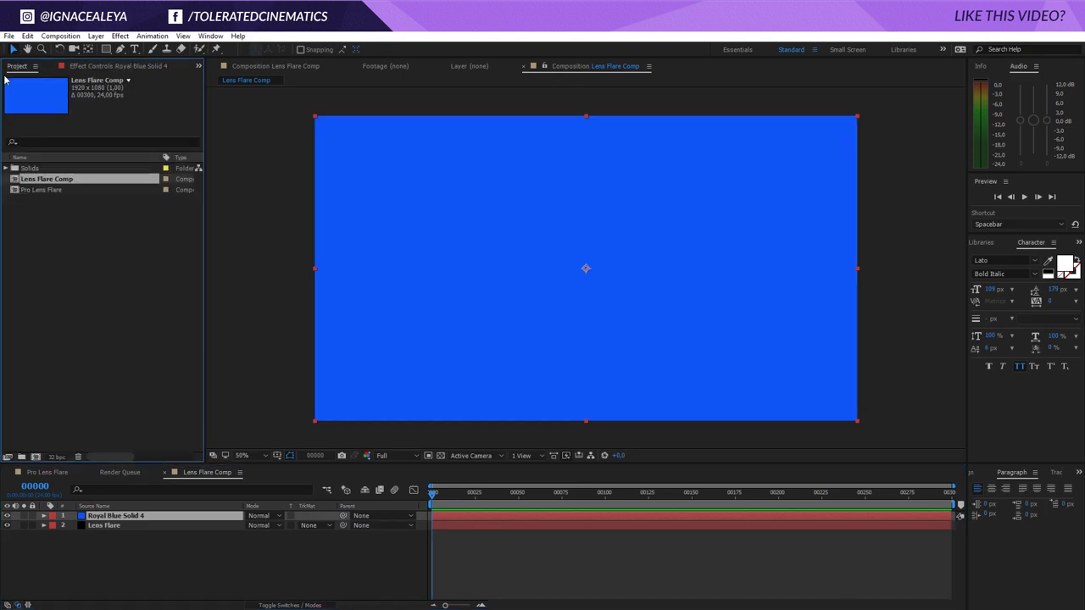
click(56, 457)
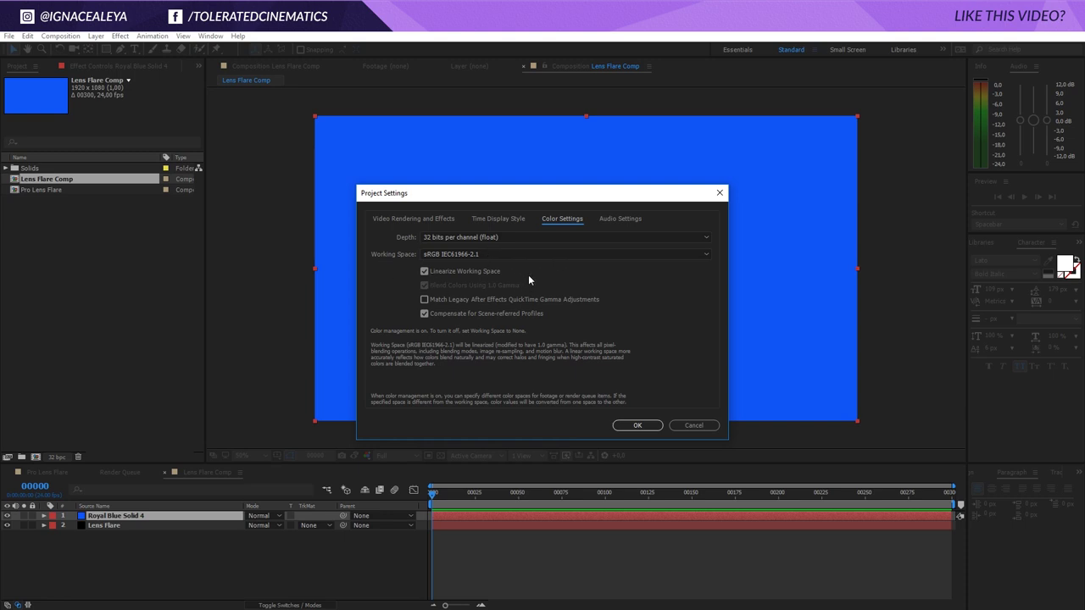
Step: Close Project Settings and hide the Royal Blue Solid 4 layer
click(632, 427)
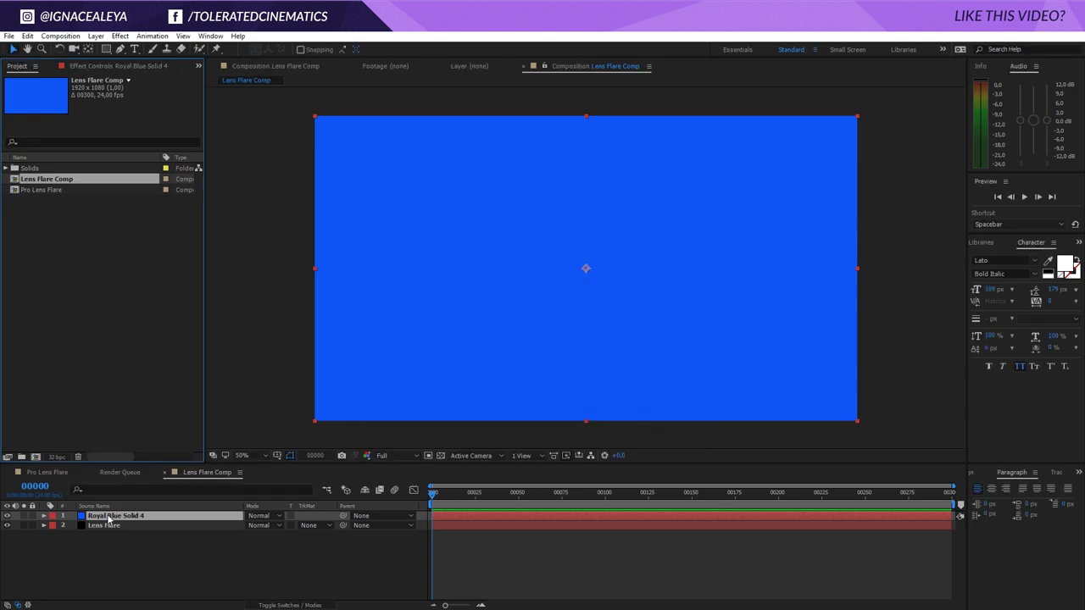
click(109, 517)
click(57, 457)
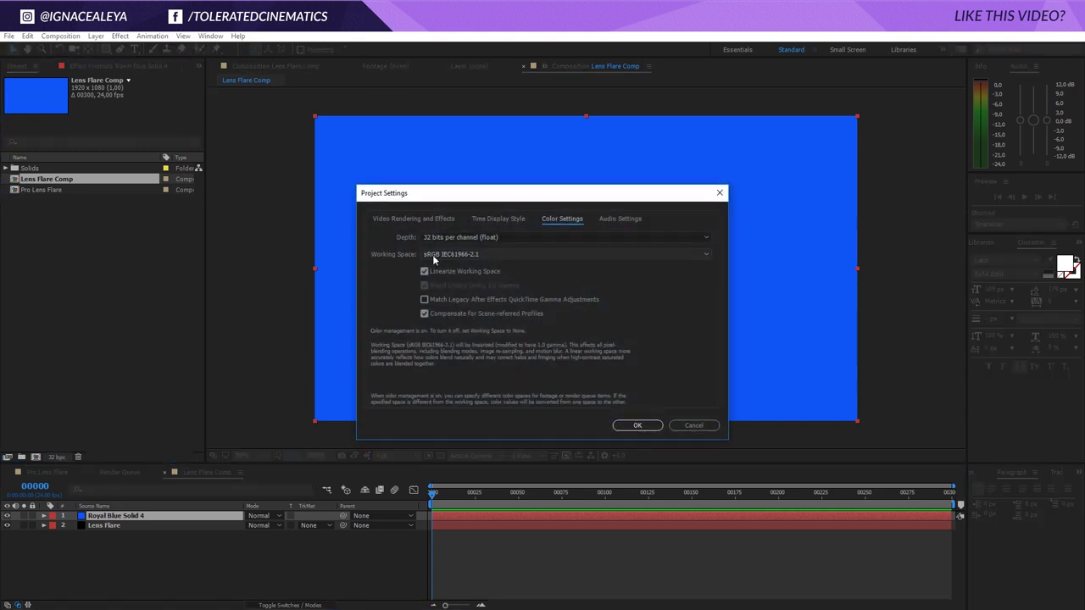
click(638, 425)
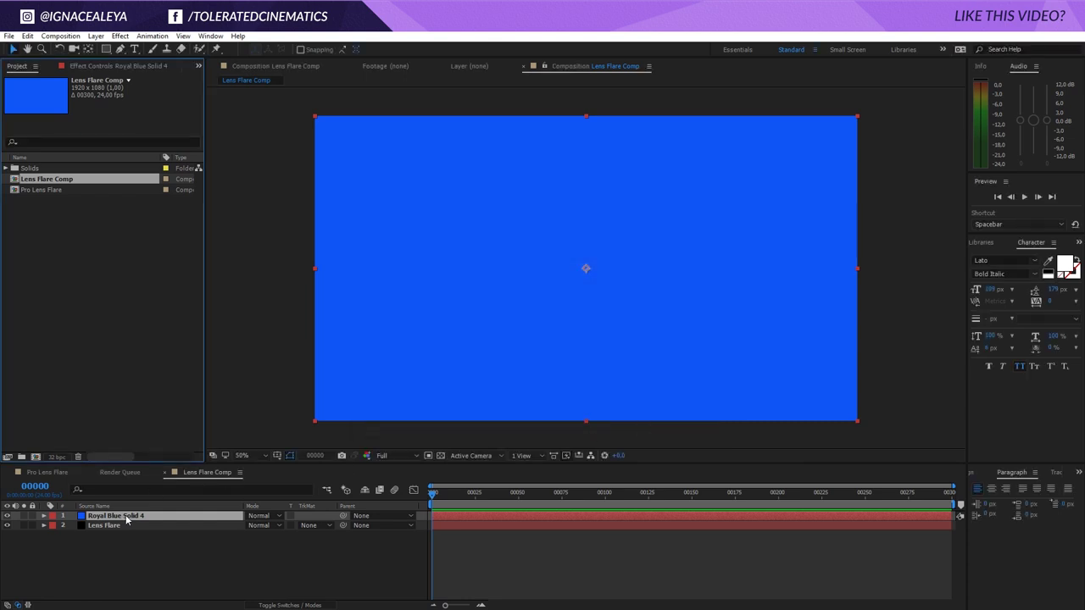
click(7, 516)
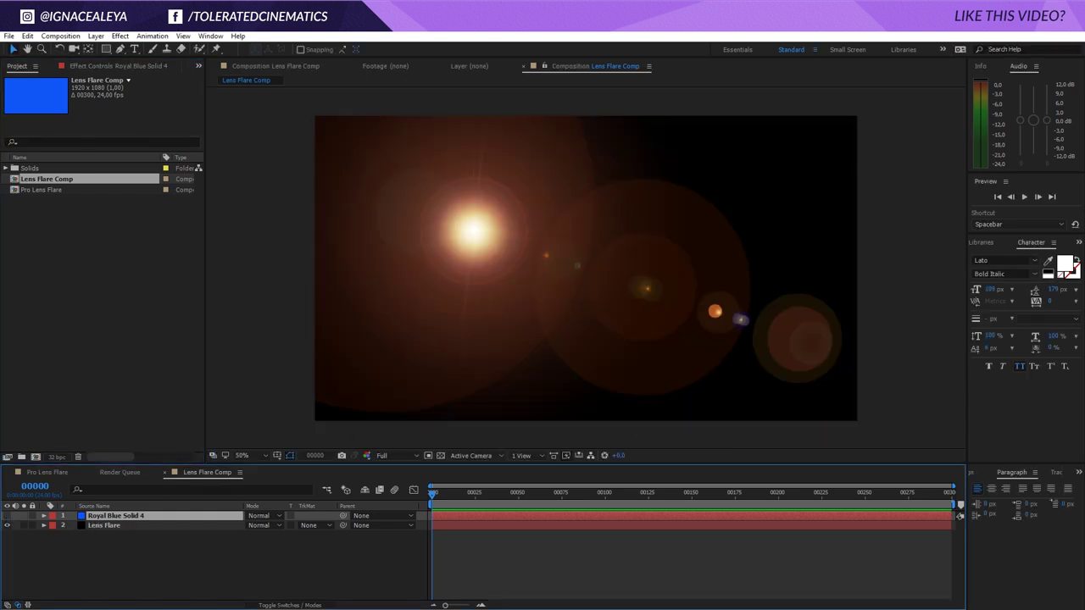
Step: Draw a closed, pointed Pen mask horizontally across the flare centre on the blue solid
click(121, 51)
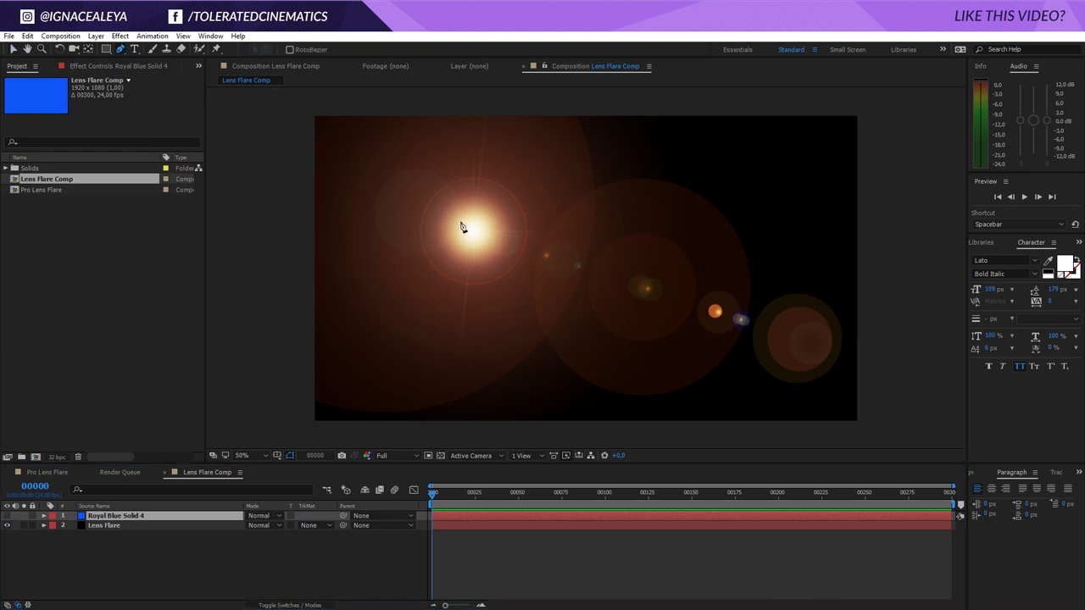
click(213, 234)
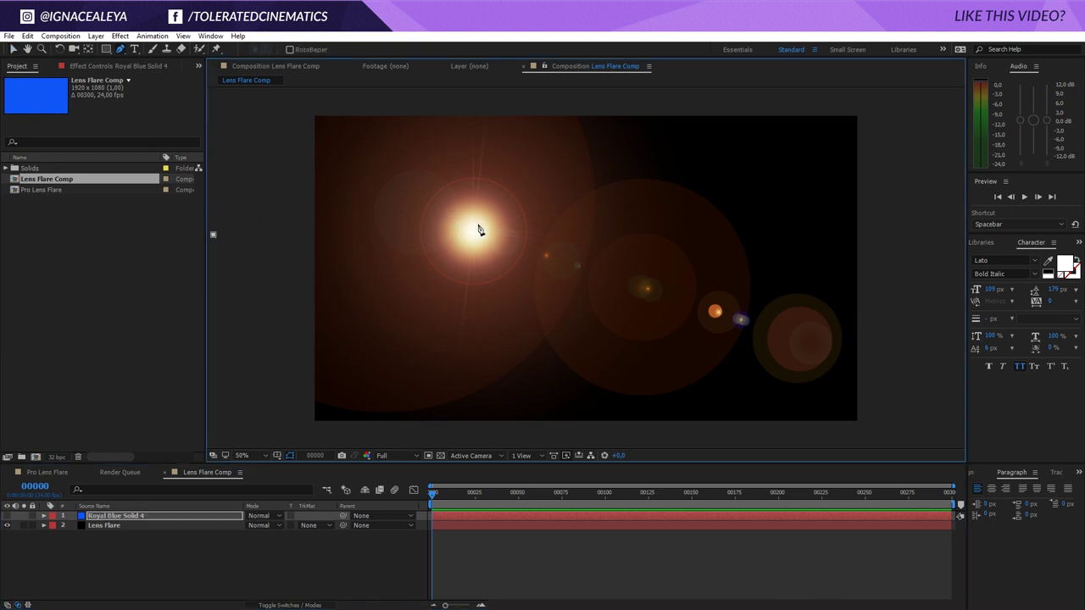
click(473, 225)
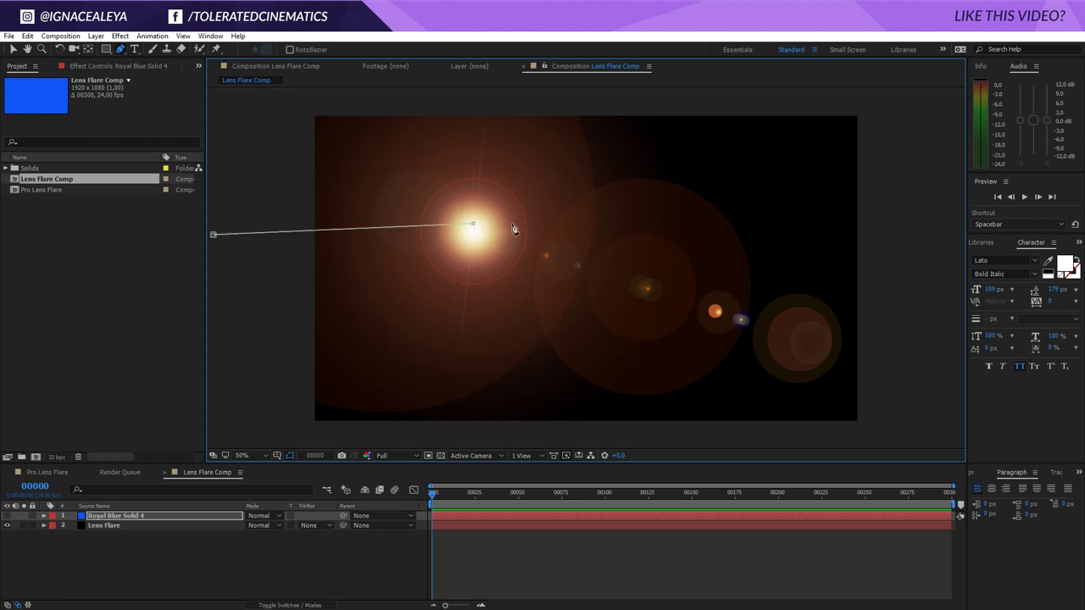
click(760, 228)
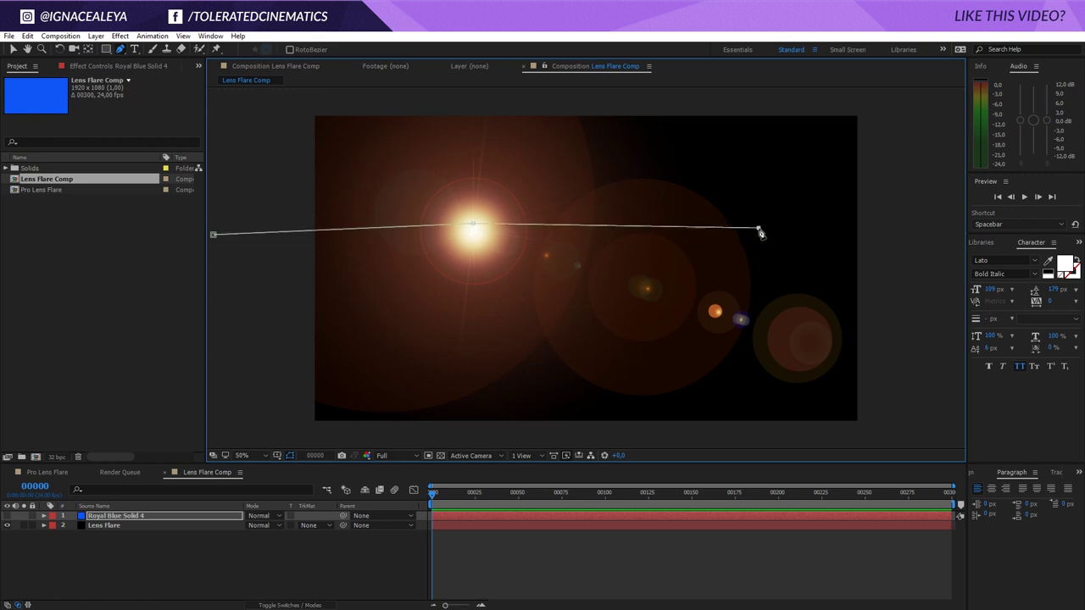
click(473, 230)
click(213, 235)
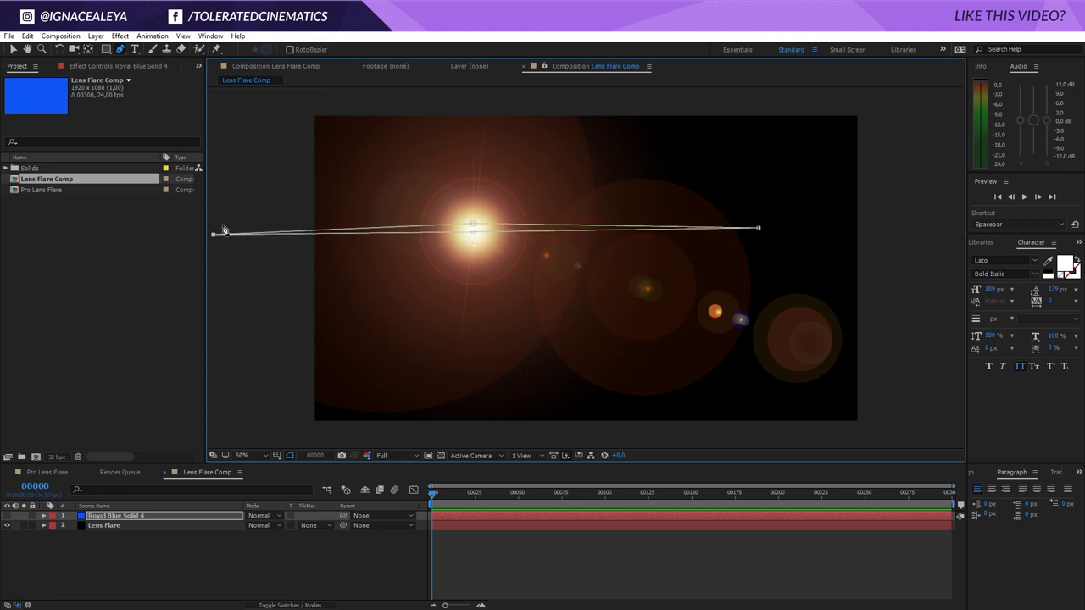
Step: Make Royal Blue Solid 4 visible again and select it
click(13, 49)
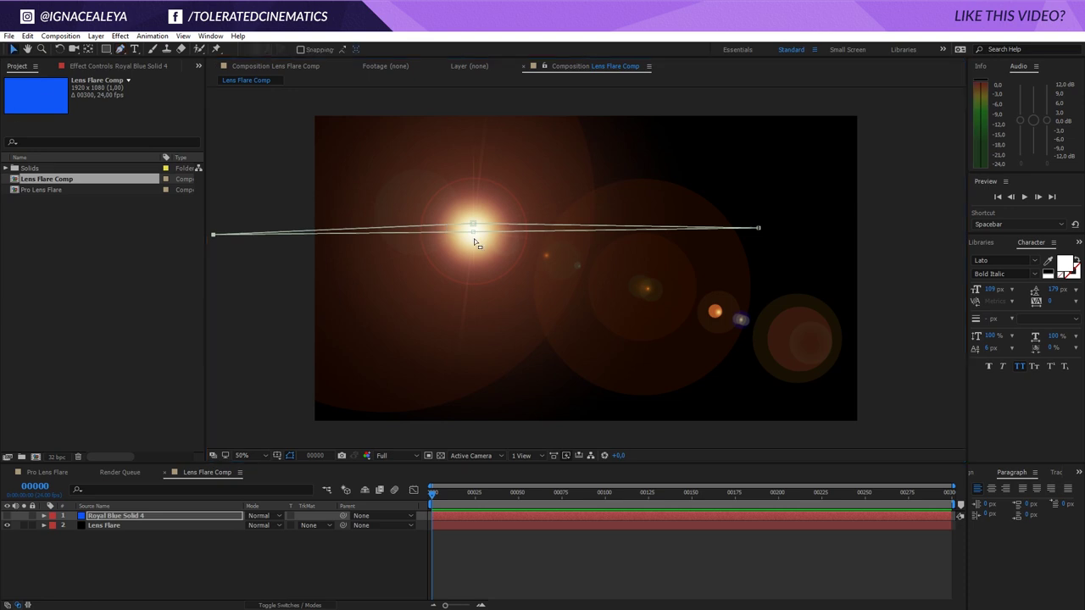
click(472, 231)
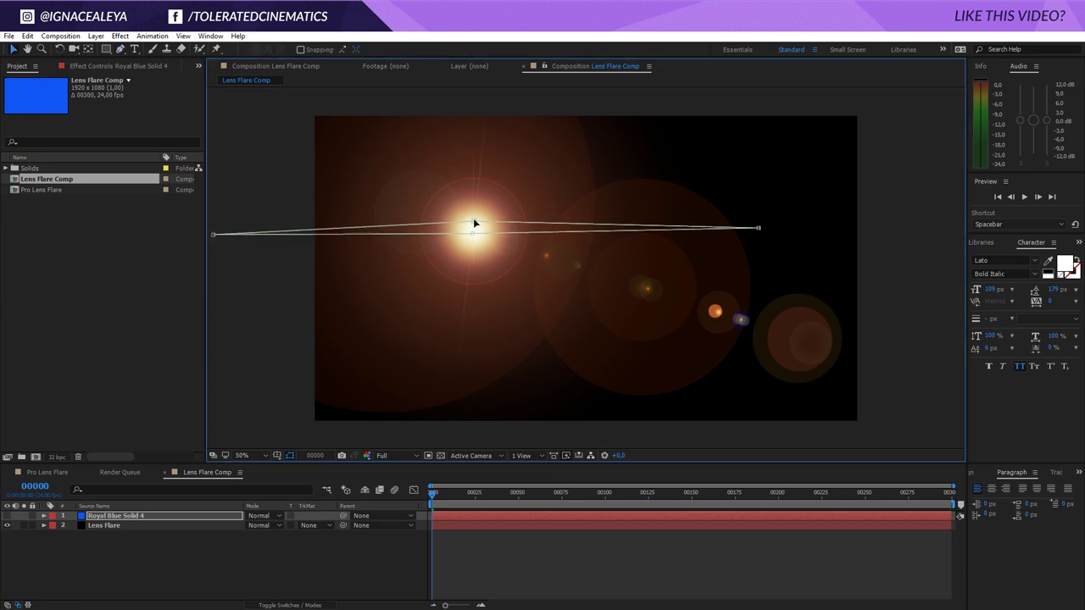
click(7, 516)
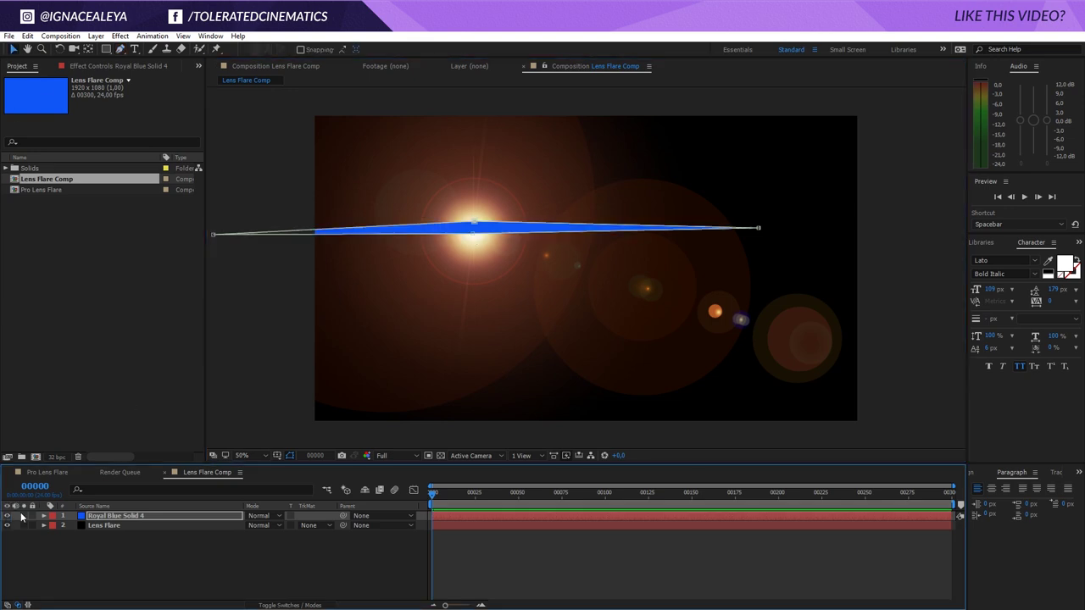
click(127, 539)
click(145, 517)
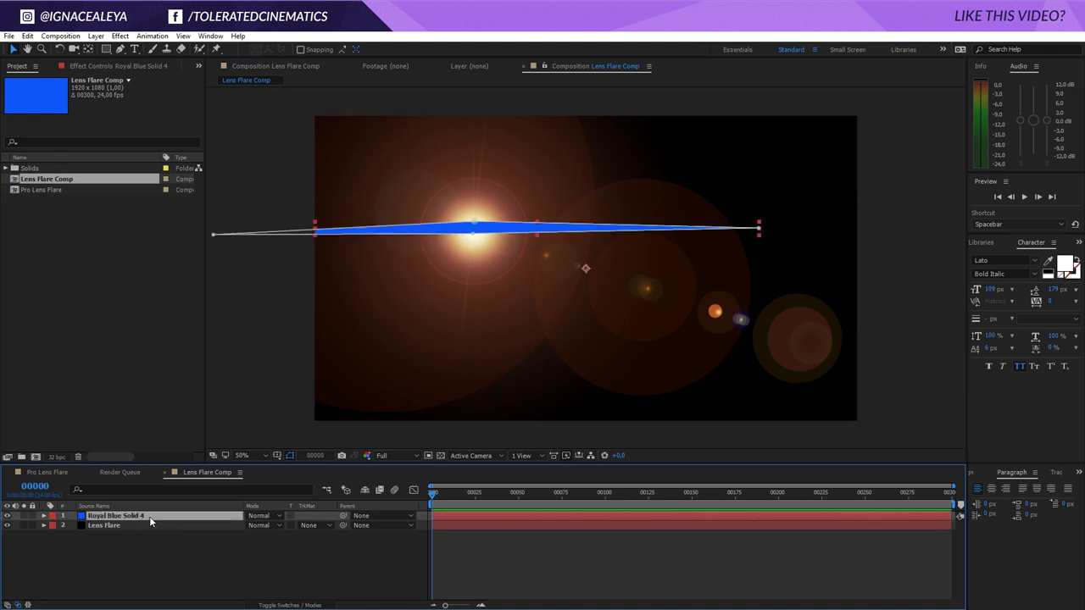
Step: Feather the Royal Blue Solid 4 mask to 84 px and set its mode to Screen
key(f)
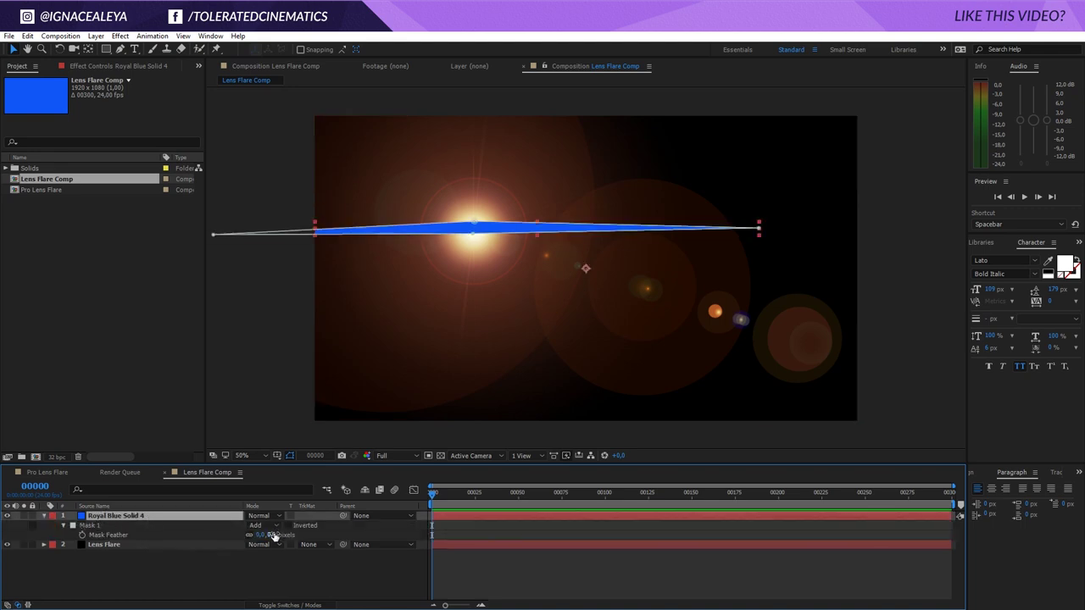
drag(273, 537, 298, 532)
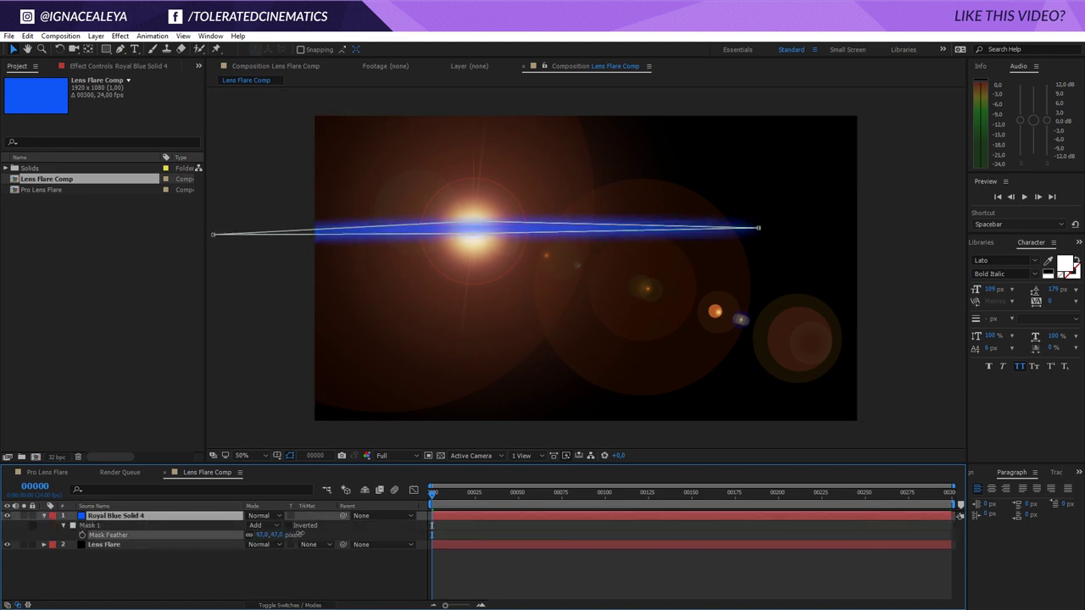
click(258, 515)
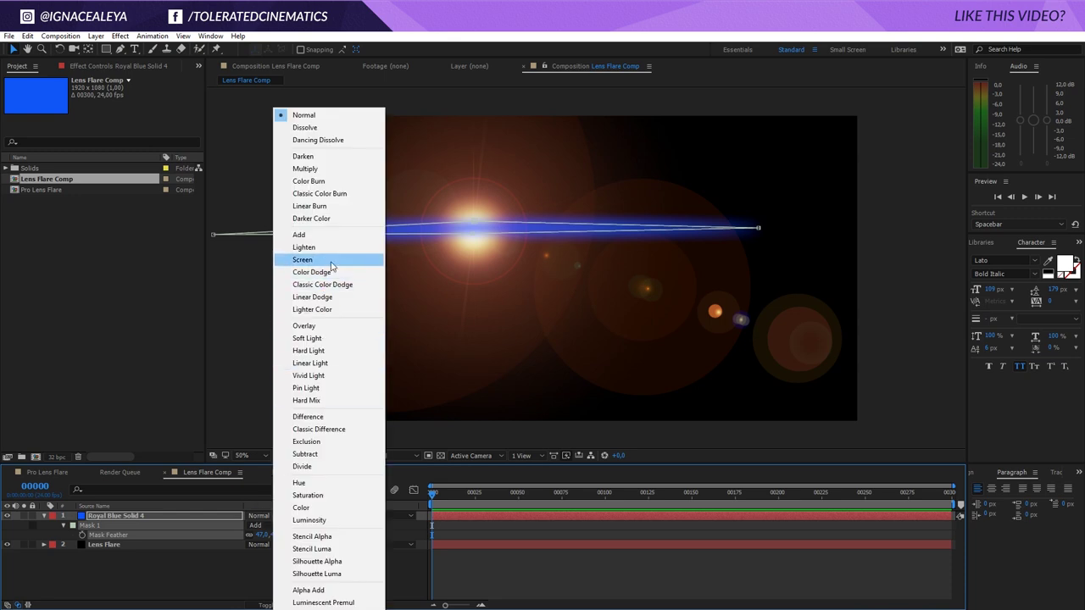
click(331, 261)
key(.)
drag(463, 240, 513, 279)
key(v)
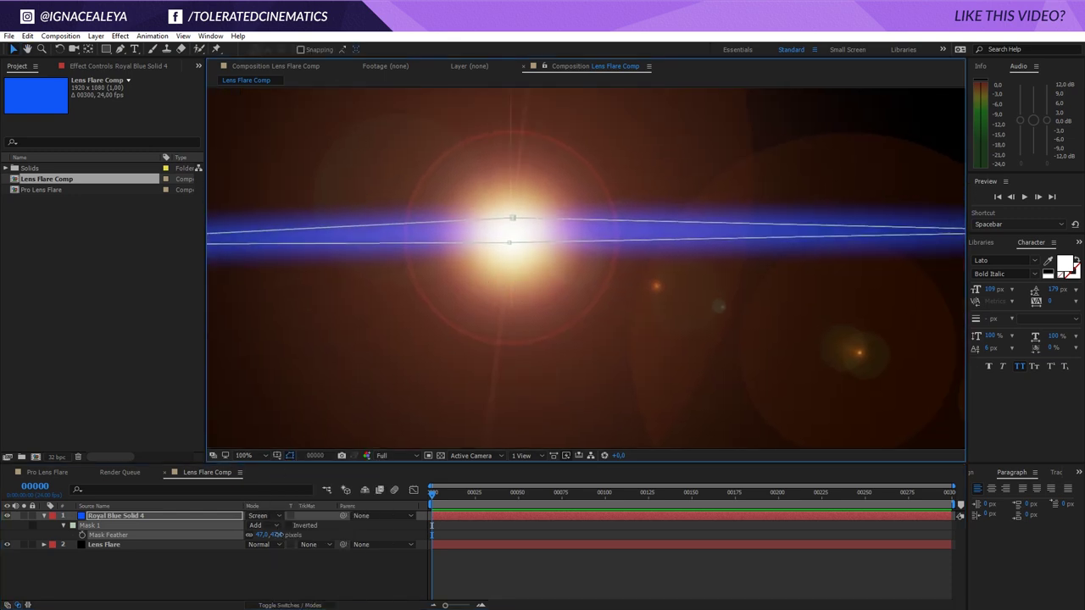
drag(277, 535, 289, 535)
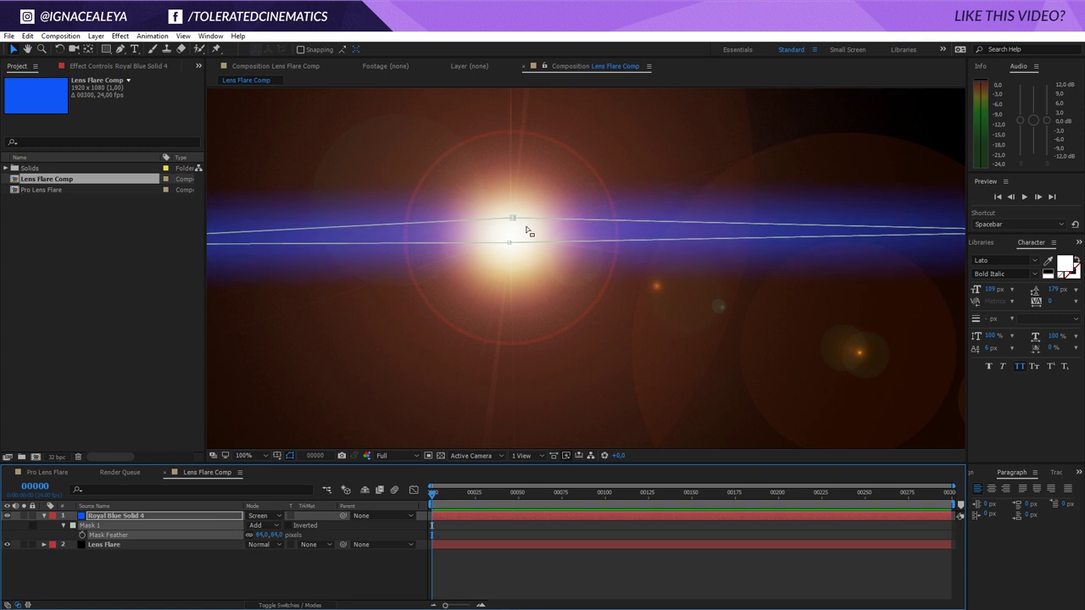
scroll(547, 249, down, 2)
Step: Duplicate the blue solid, narrow the copy's mask and lower its feather to 39 px
click(211, 517)
key(ctrl+d)
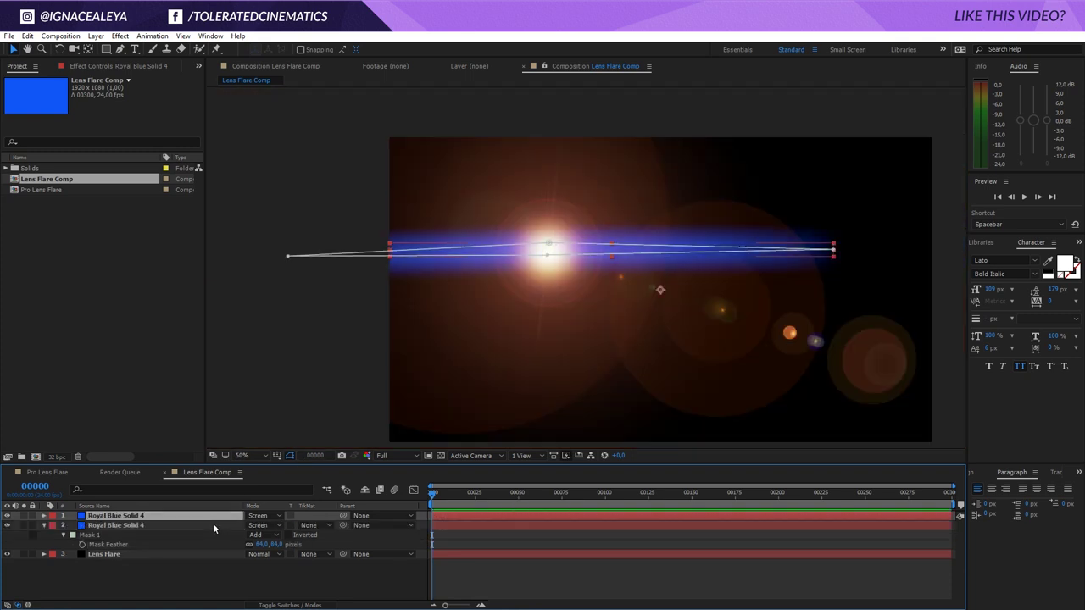
scroll(518, 213, up, 3)
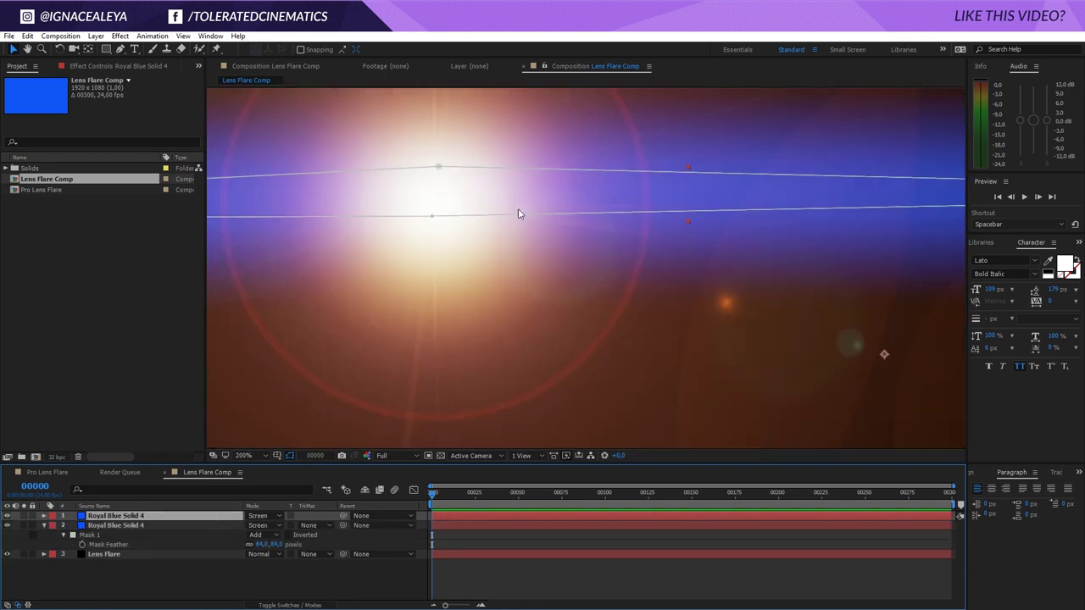
drag(438, 168, 435, 197)
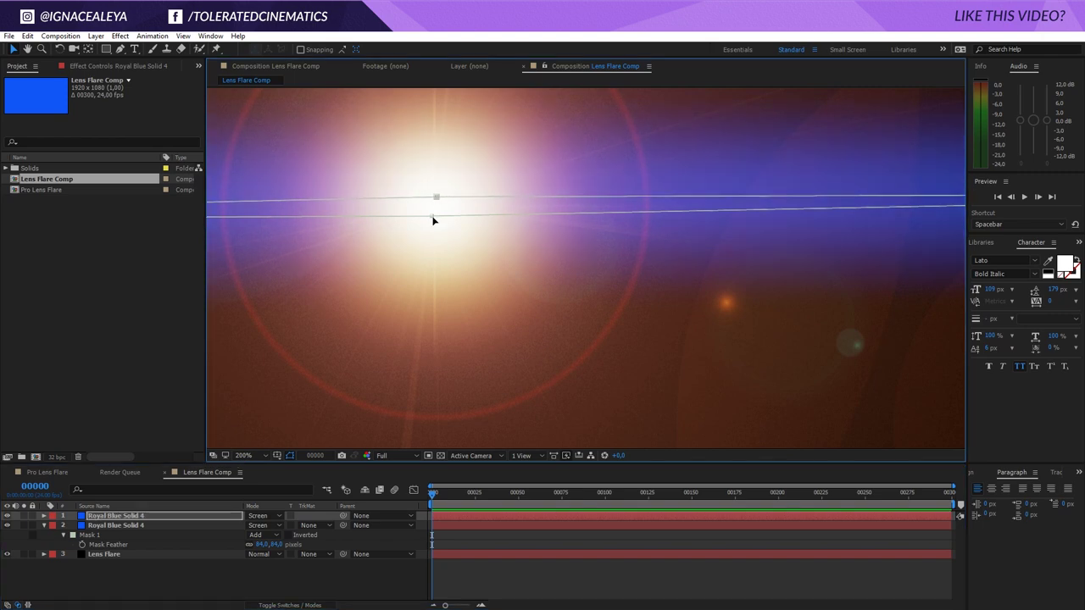
scroll(436, 214, down, 2)
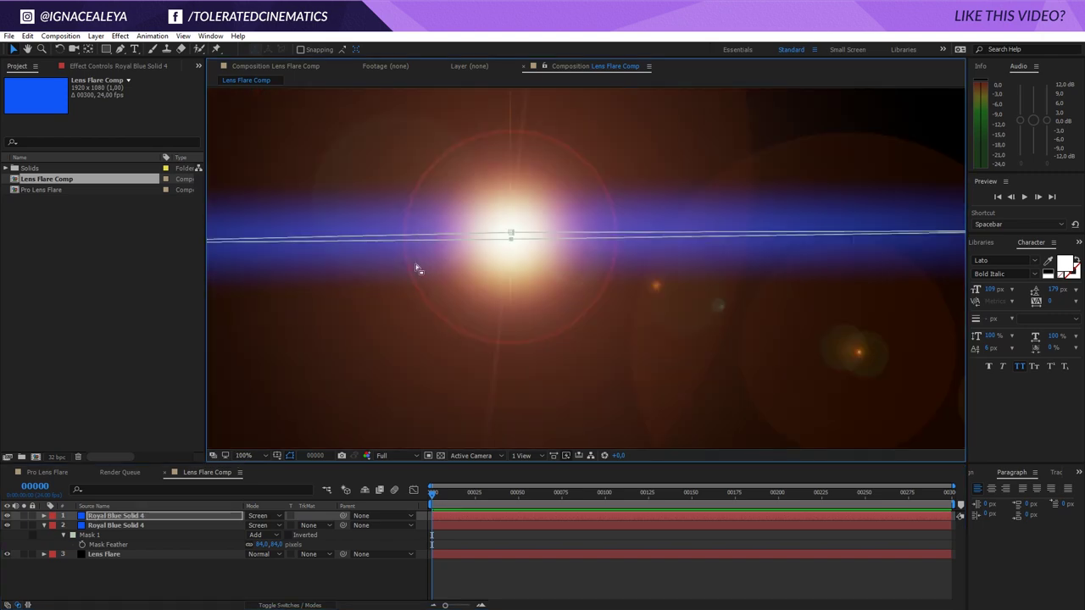
key(f)
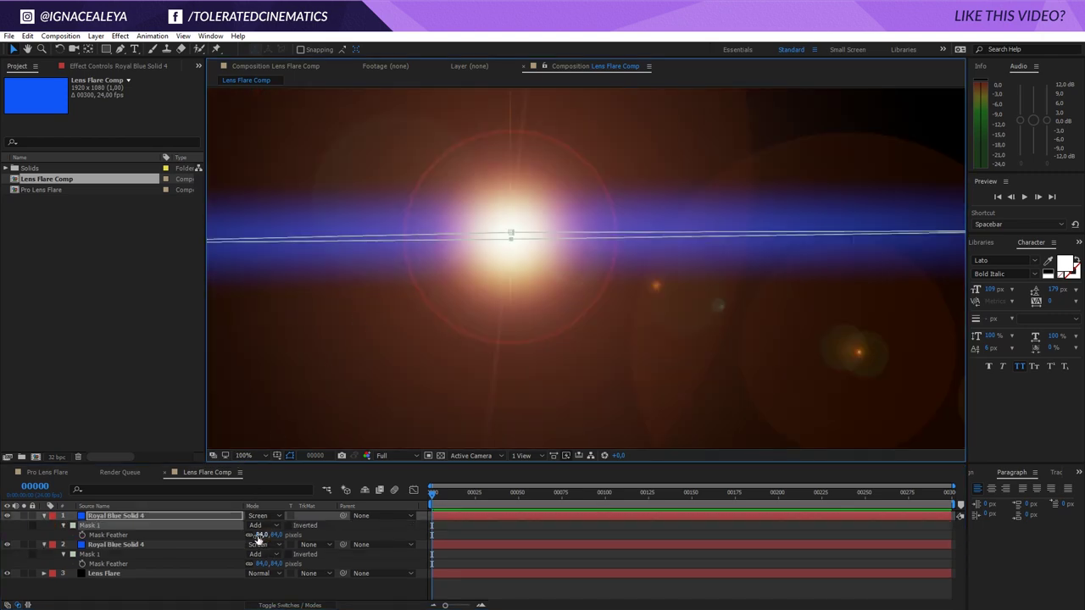
drag(258, 539, 221, 543)
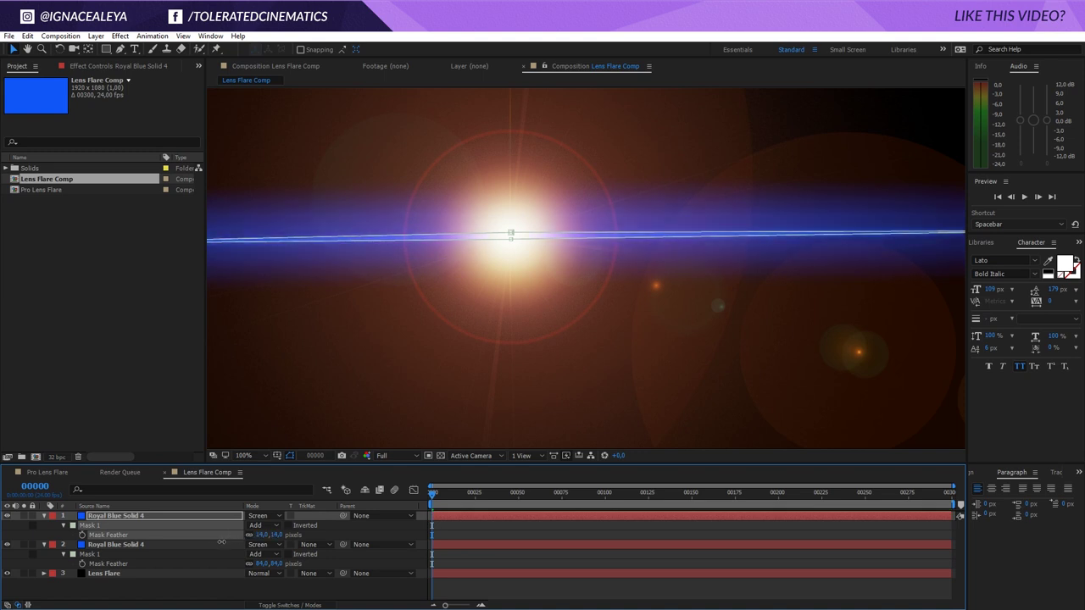
key(F2)
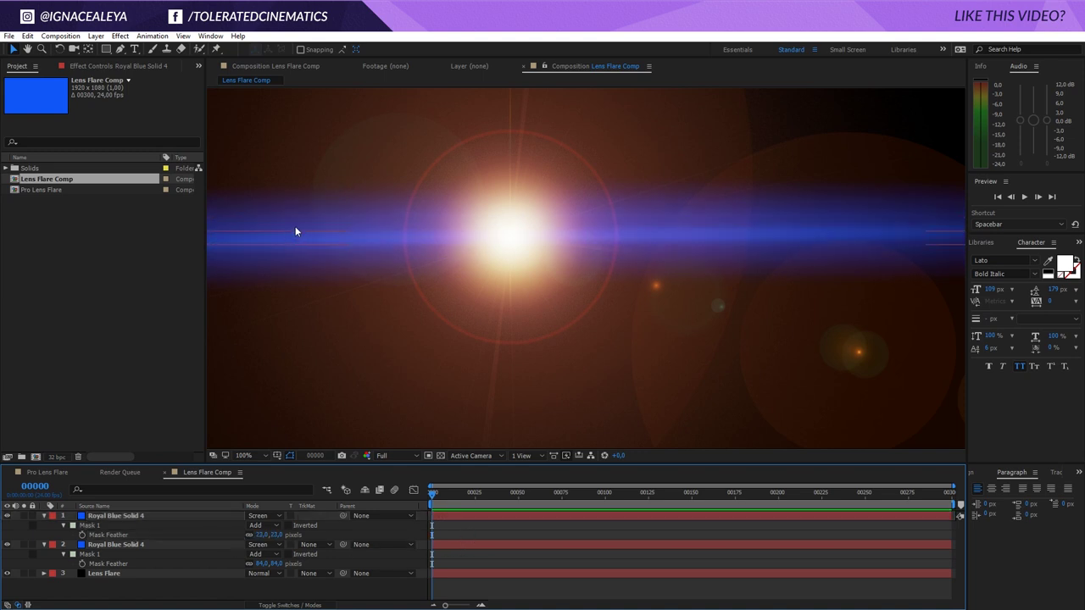
Step: Compare Add blending on the top copy, then return it to Screen
click(280, 537)
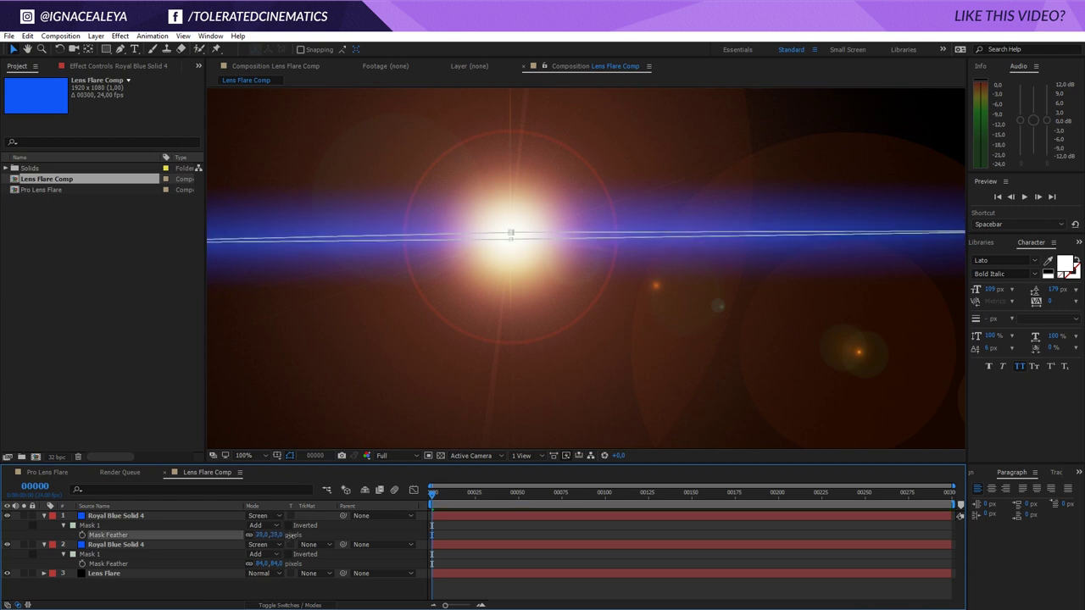
click(449, 529)
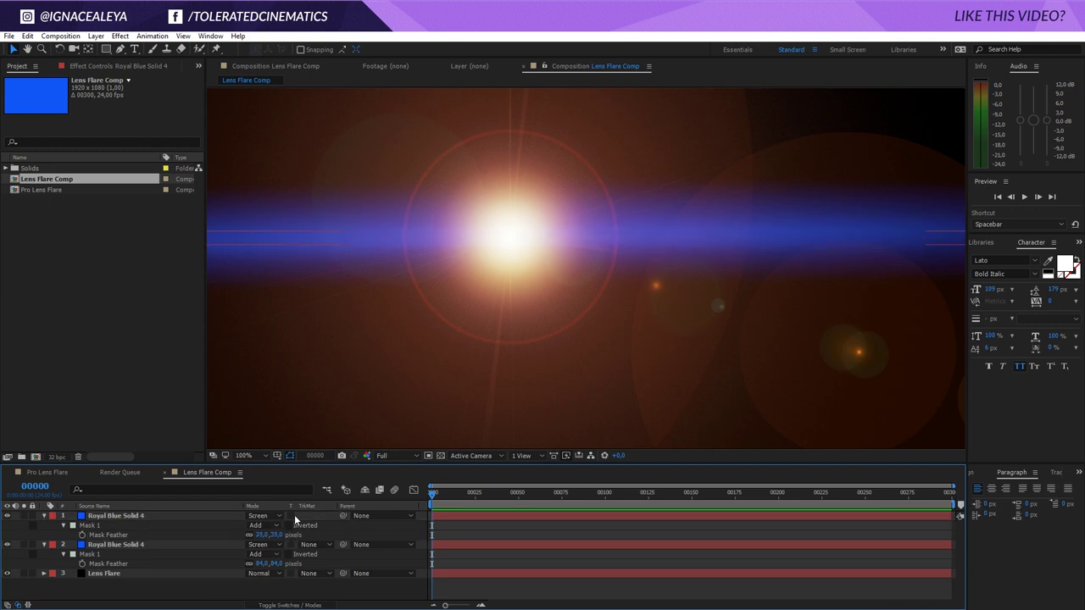
click(269, 515)
click(307, 233)
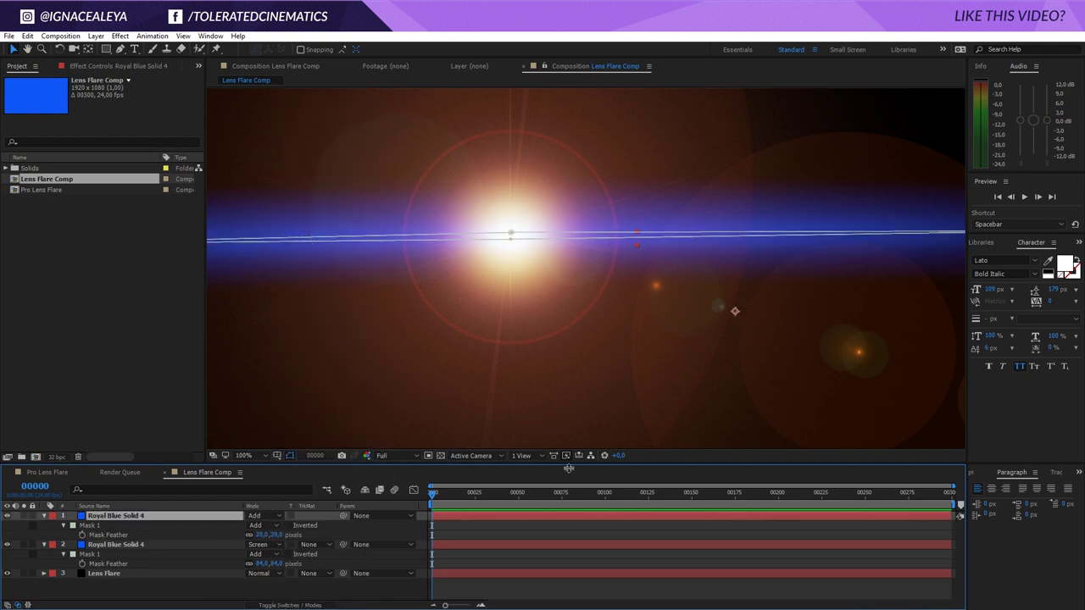
click(534, 529)
click(266, 515)
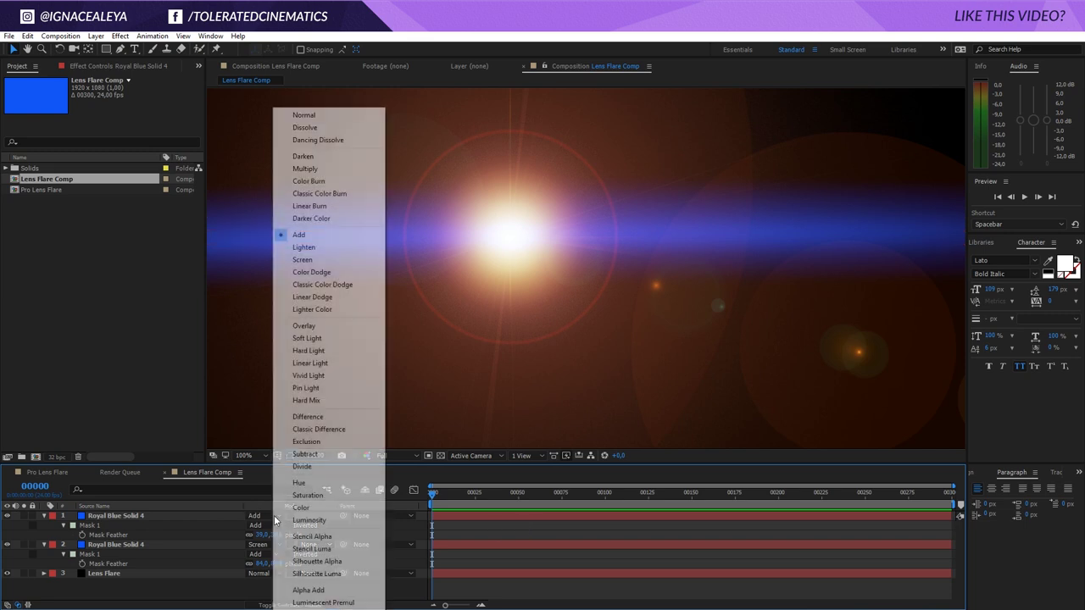
click(326, 259)
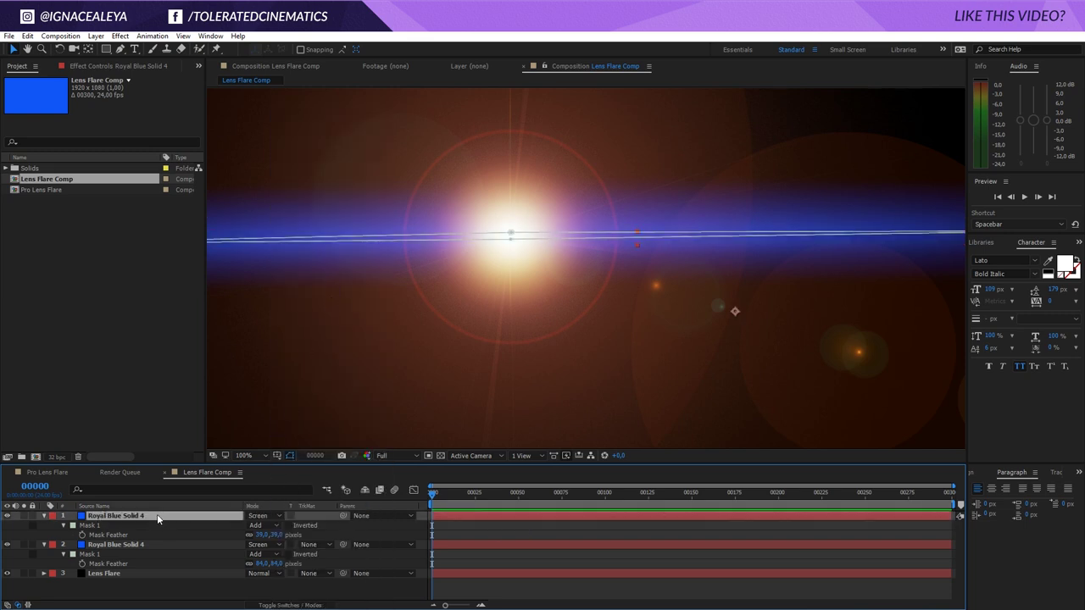
Step: Duplicate the top copy again and set its mask feather to 10 pixels
key(ctrl+d)
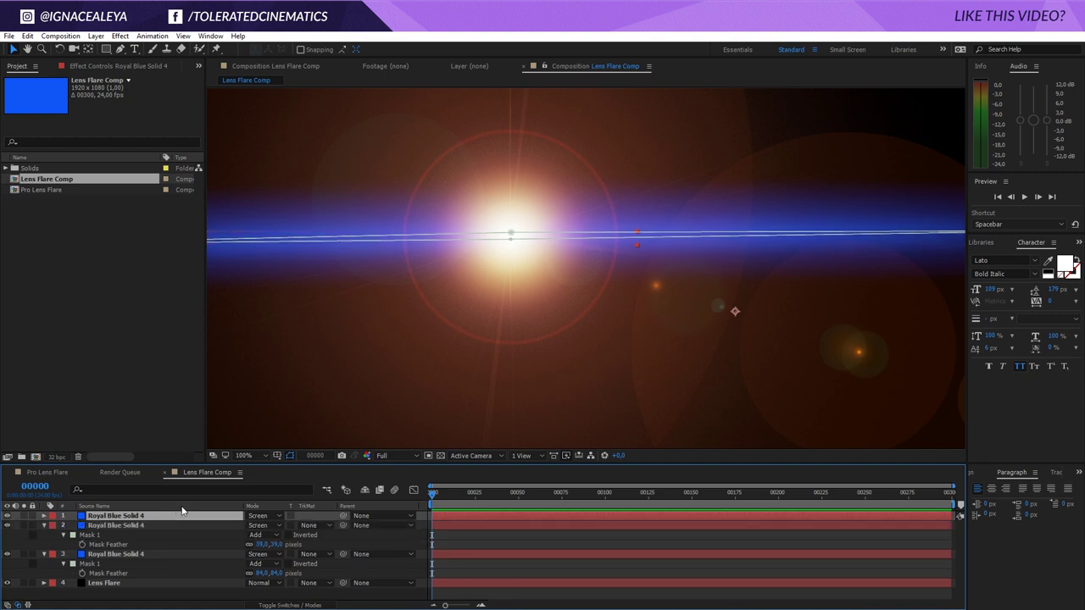
key(f)
click(252, 536)
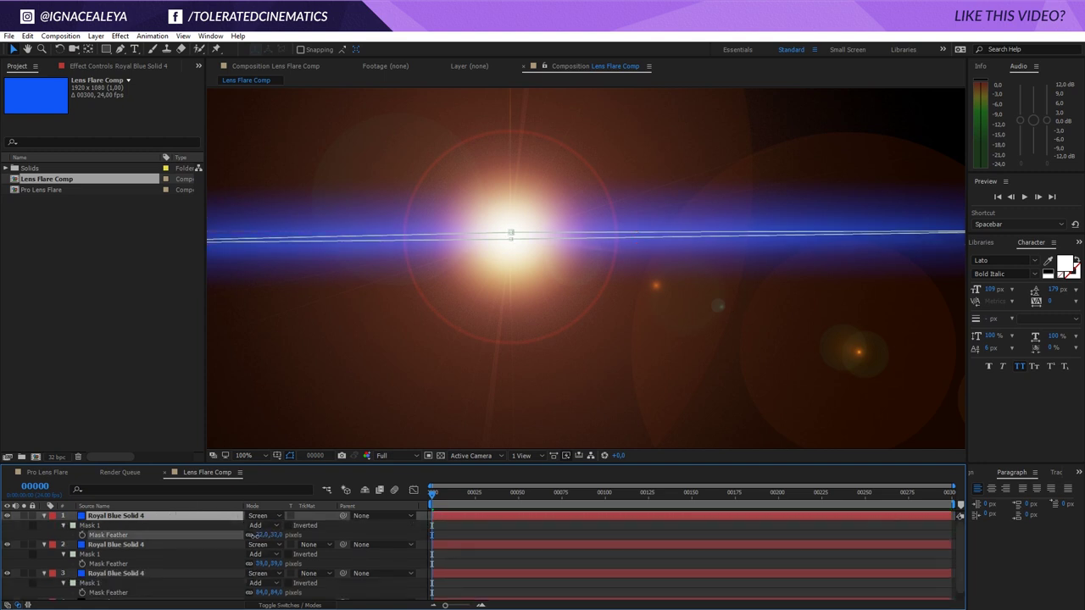
drag(251, 535, 242, 539)
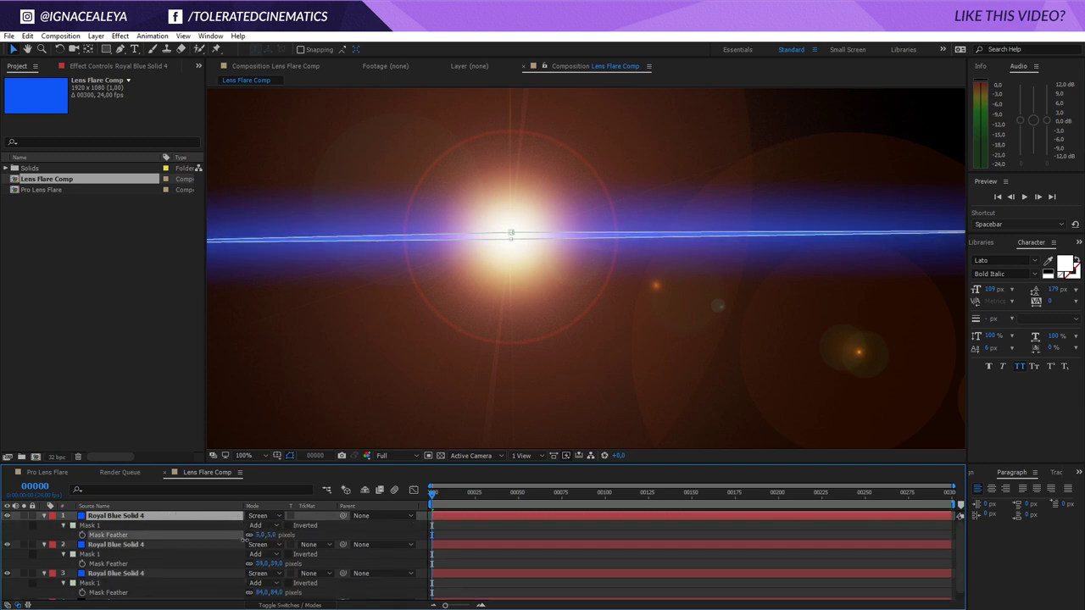
click(452, 527)
key(comma)
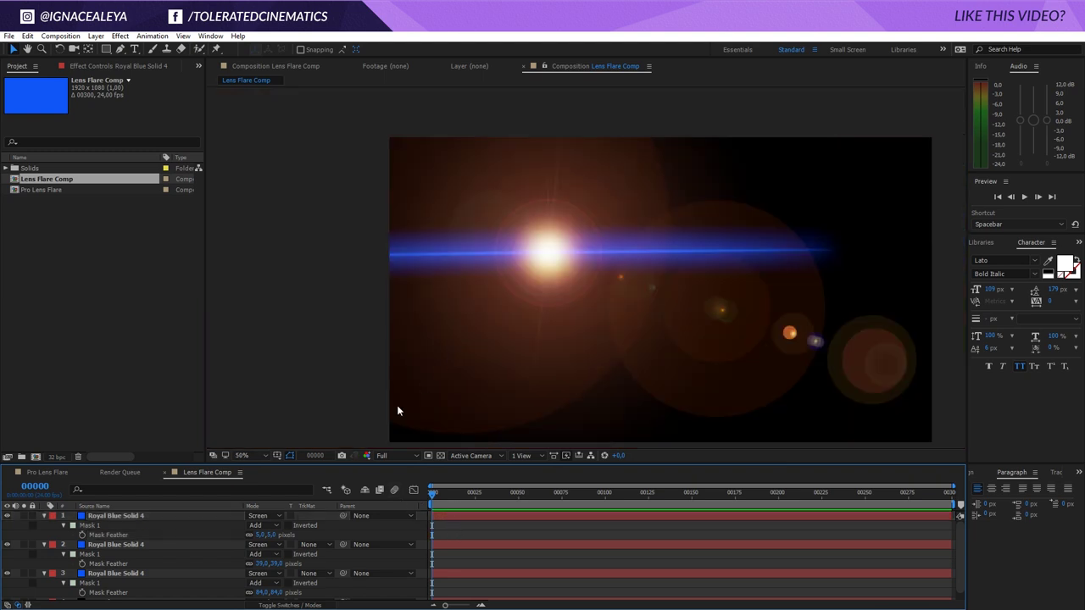
click(609, 259)
click(274, 536)
text(10)
key(Return)
click(468, 533)
click(149, 516)
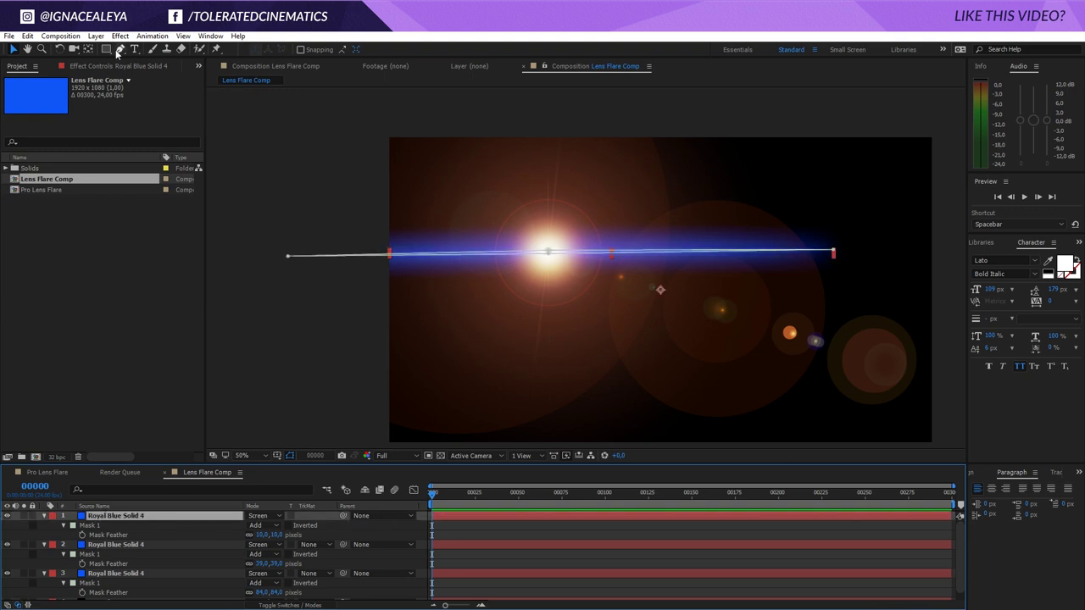
Step: Change the solid's colour to 0022F1 in Solid Settings
click(96, 36)
click(38, 65)
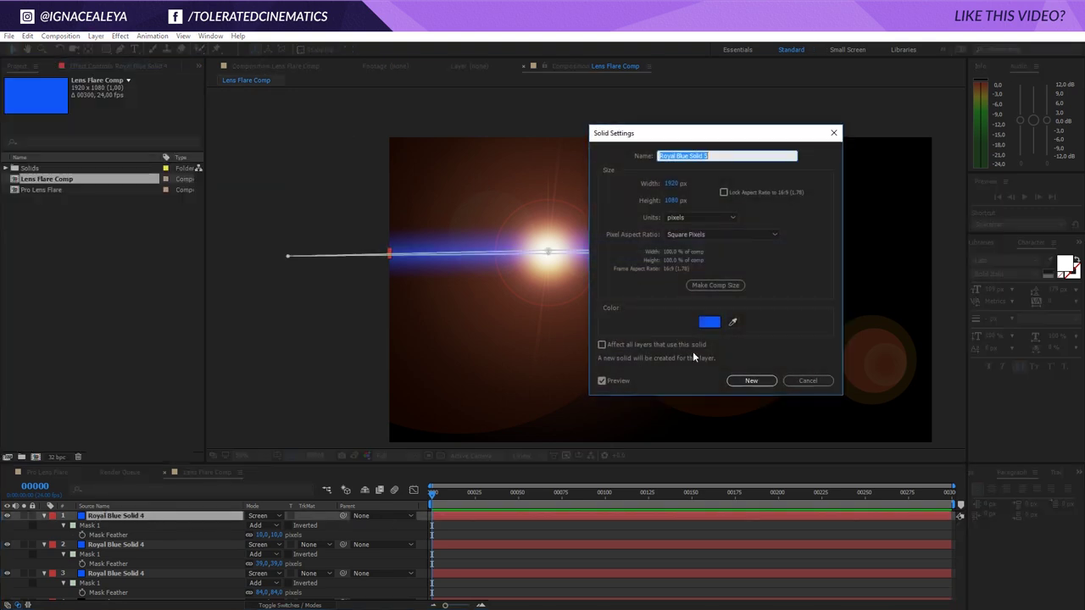
click(717, 324)
text(0022F1)
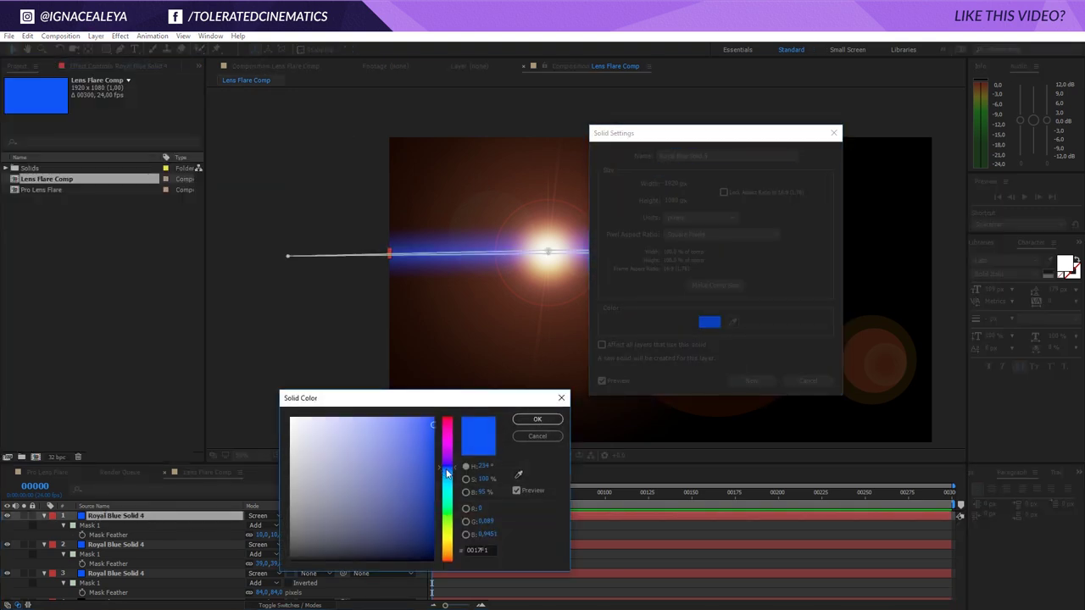
click(536, 419)
click(749, 380)
Step: Set the lower Royal Blue Solid 4 copy's opacity to 25%
click(561, 544)
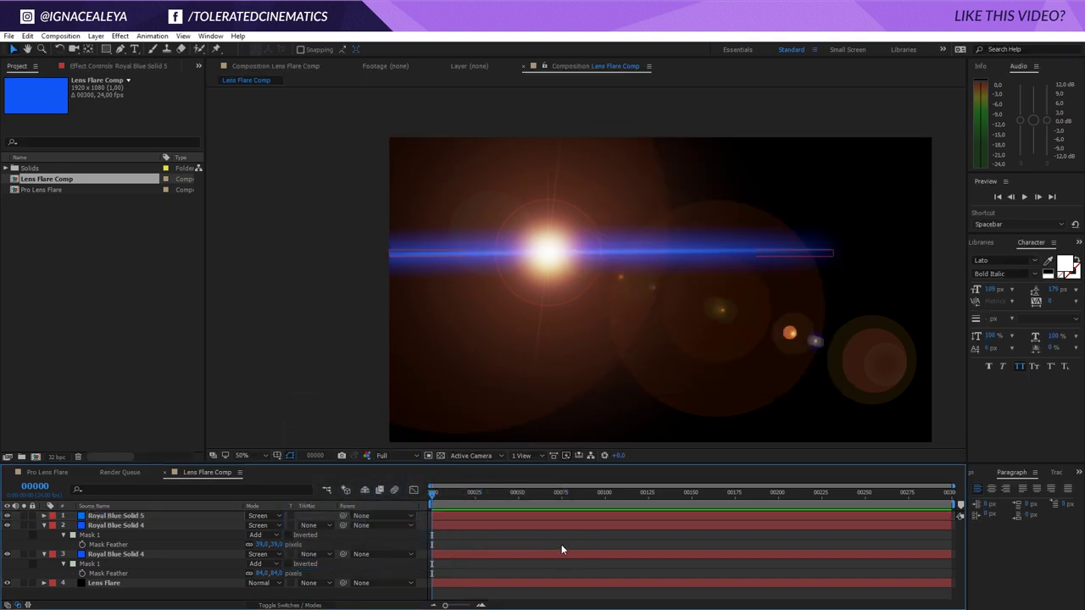
click(115, 554)
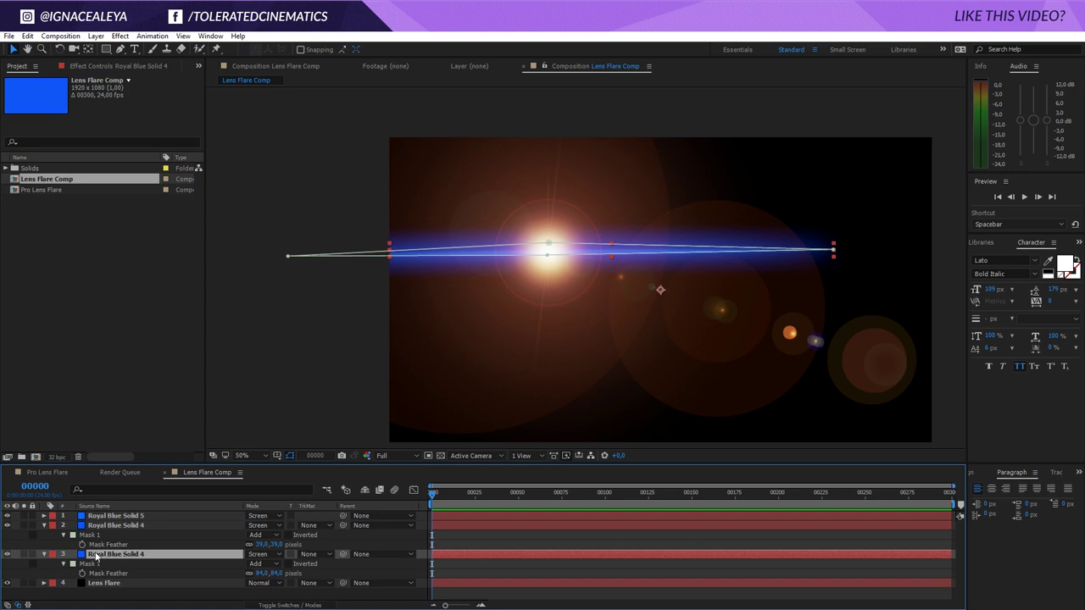
key(t)
drag(255, 566, 209, 573)
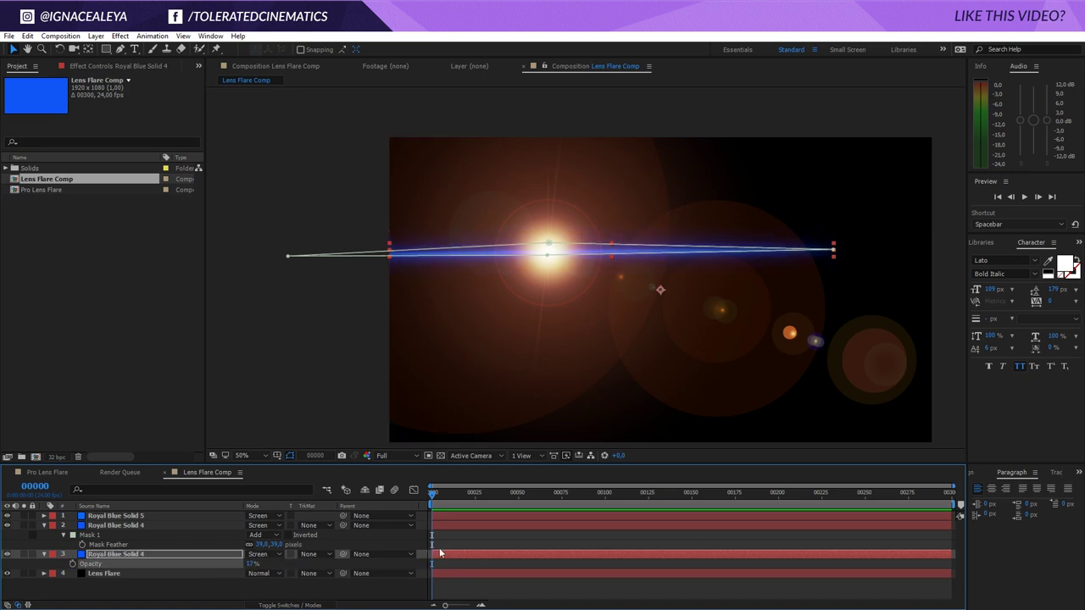
click(450, 544)
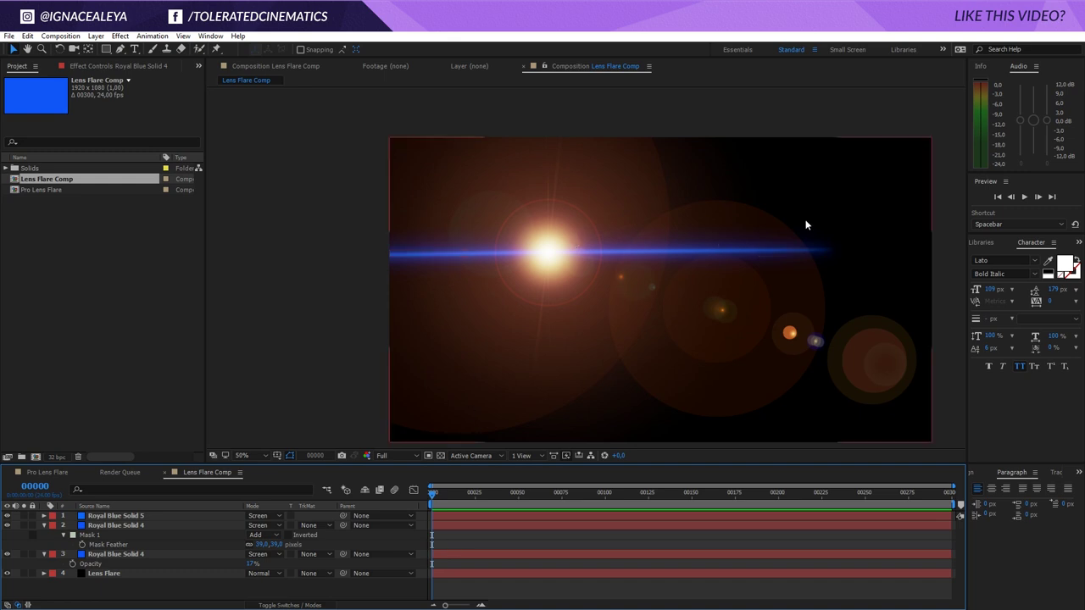
drag(250, 565, 254, 564)
click(255, 591)
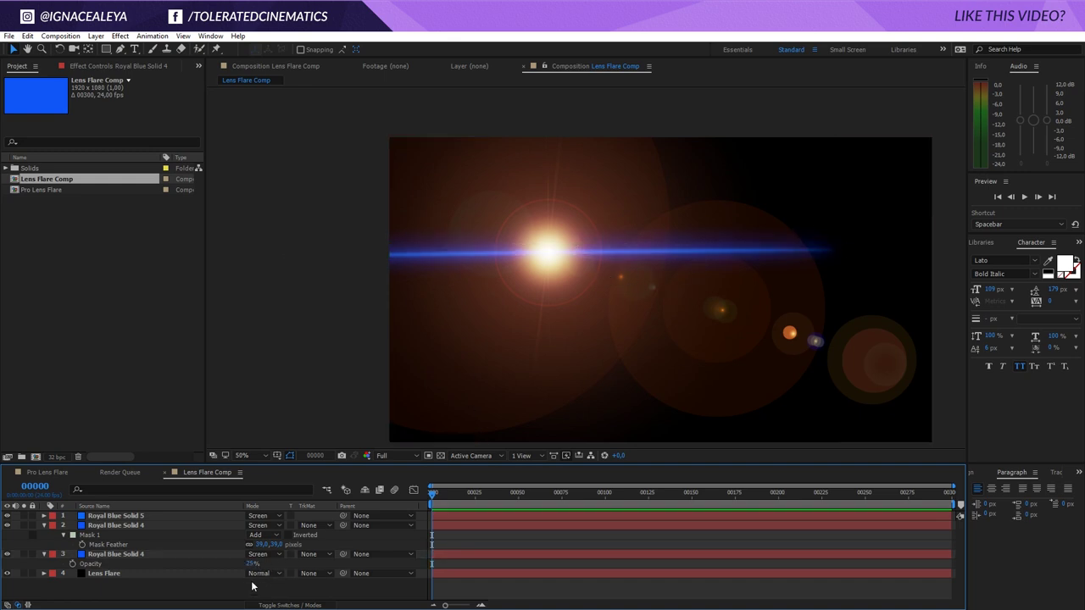
Step: Set the upper Royal Blue Solid 4 copy's opacity to 35%
click(151, 526)
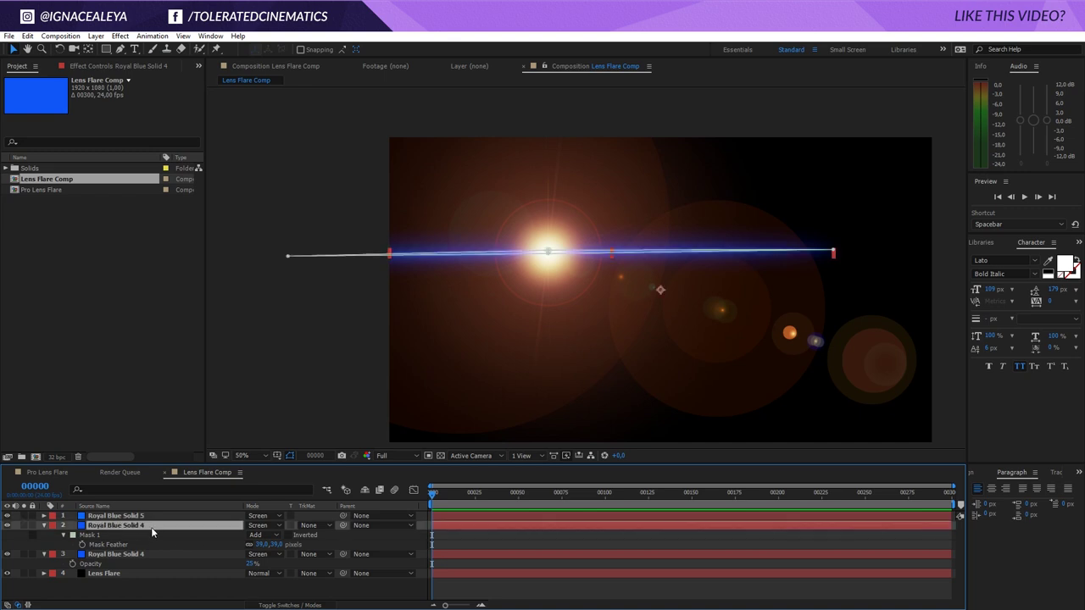
key(t)
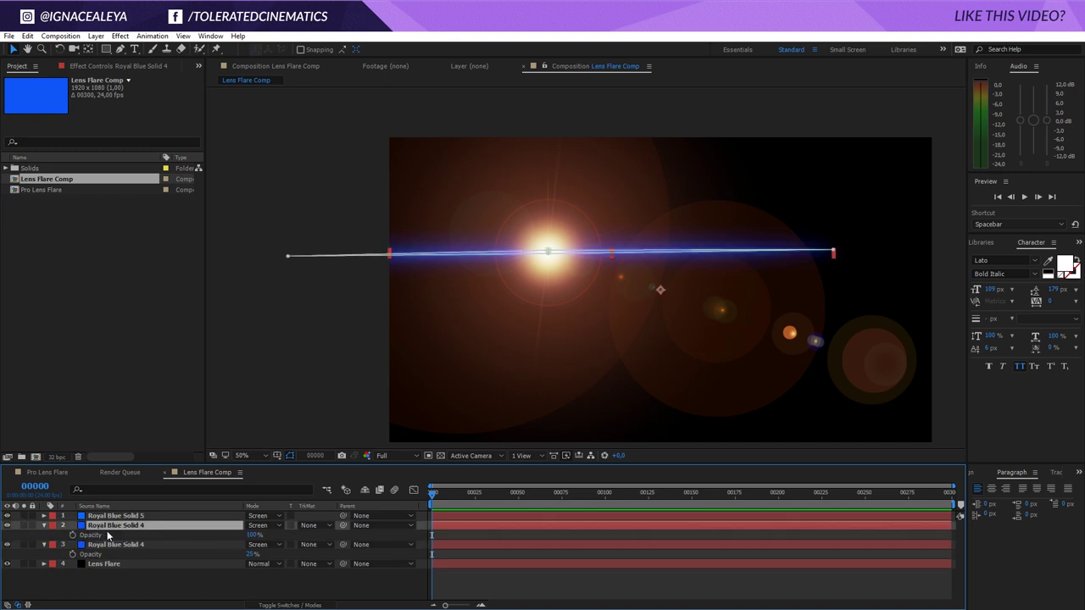
drag(251, 535, 248, 535)
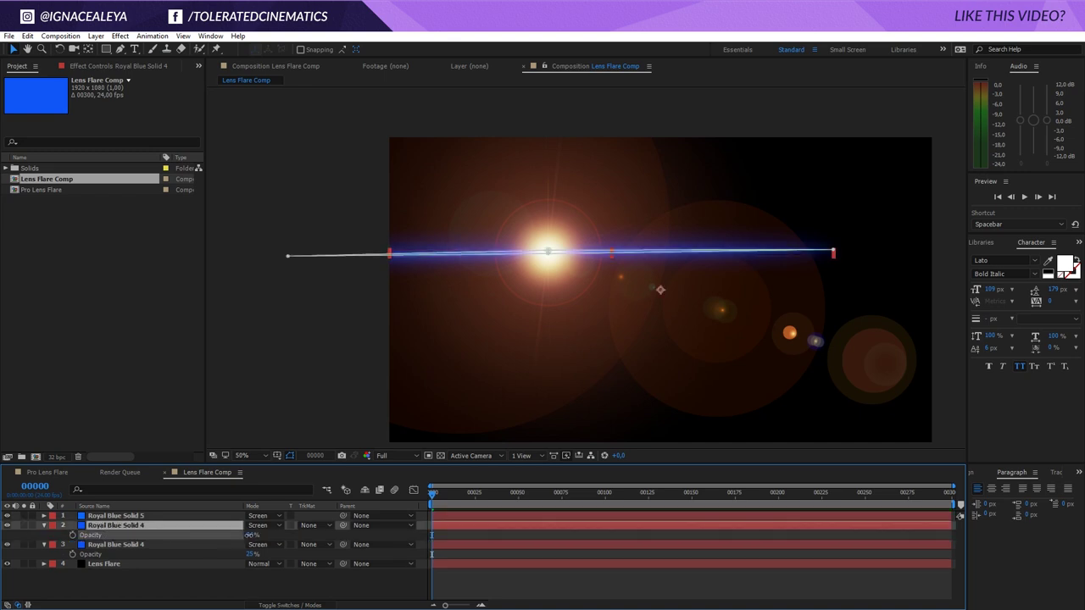
click(204, 584)
click(161, 516)
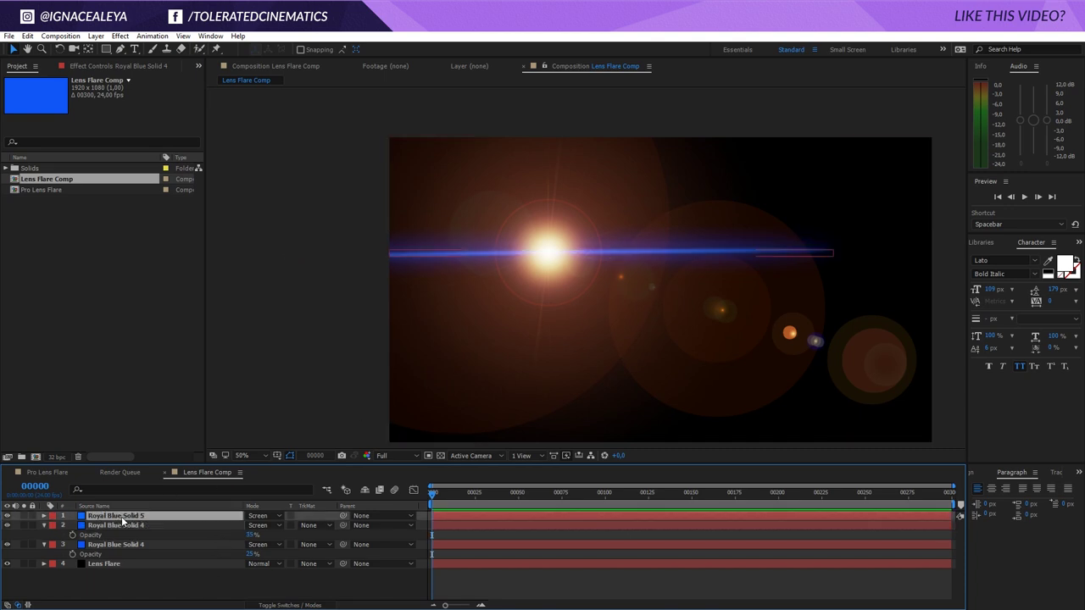
Step: Draw a rectangular Mask 2 around the flare centre on Royal Blue Solid 5, set to Intersect
click(107, 49)
drag(412, 168, 668, 329)
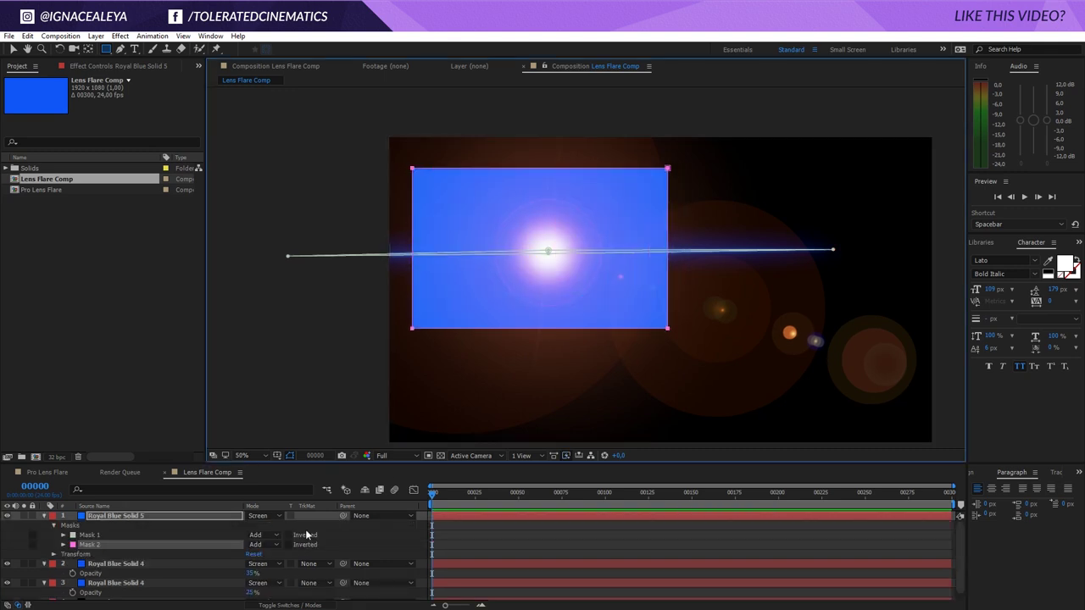
click(271, 545)
click(278, 495)
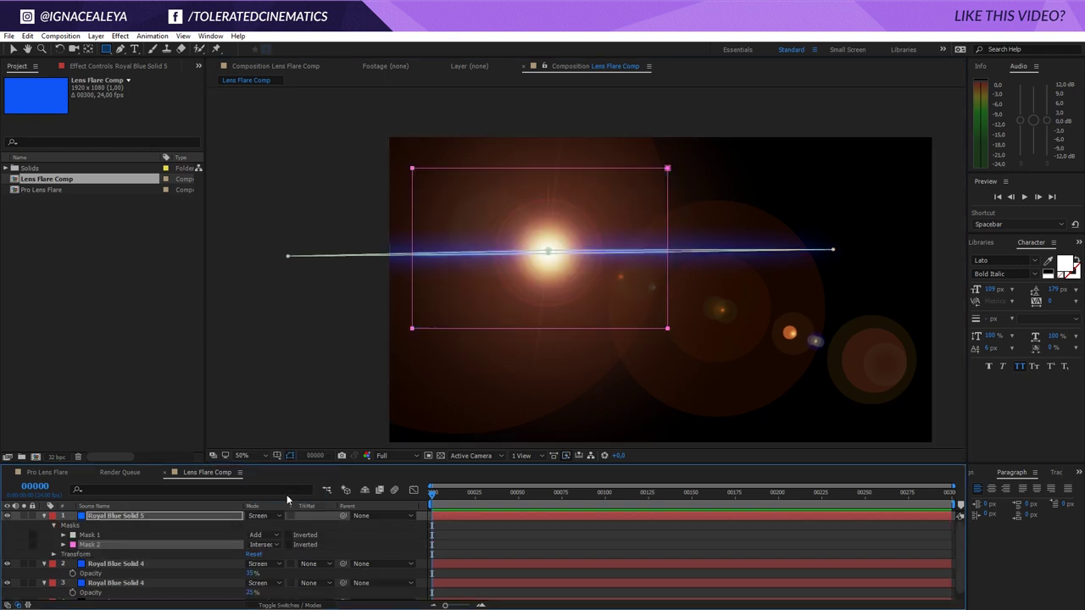
click(439, 546)
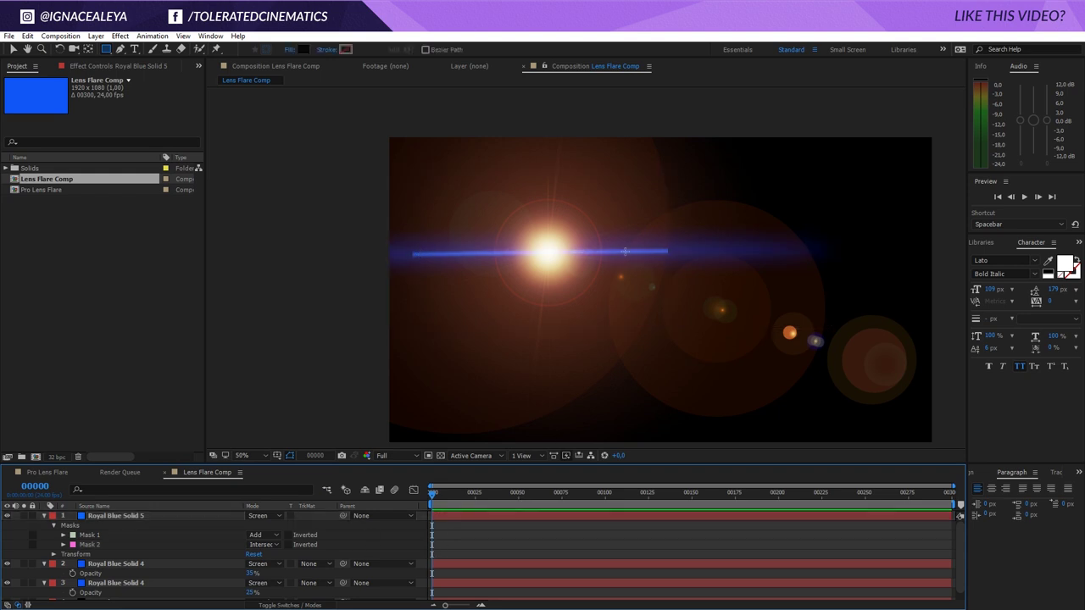
Step: Feather Mask 2 by 385 px to soften the streak
click(153, 527)
click(135, 519)
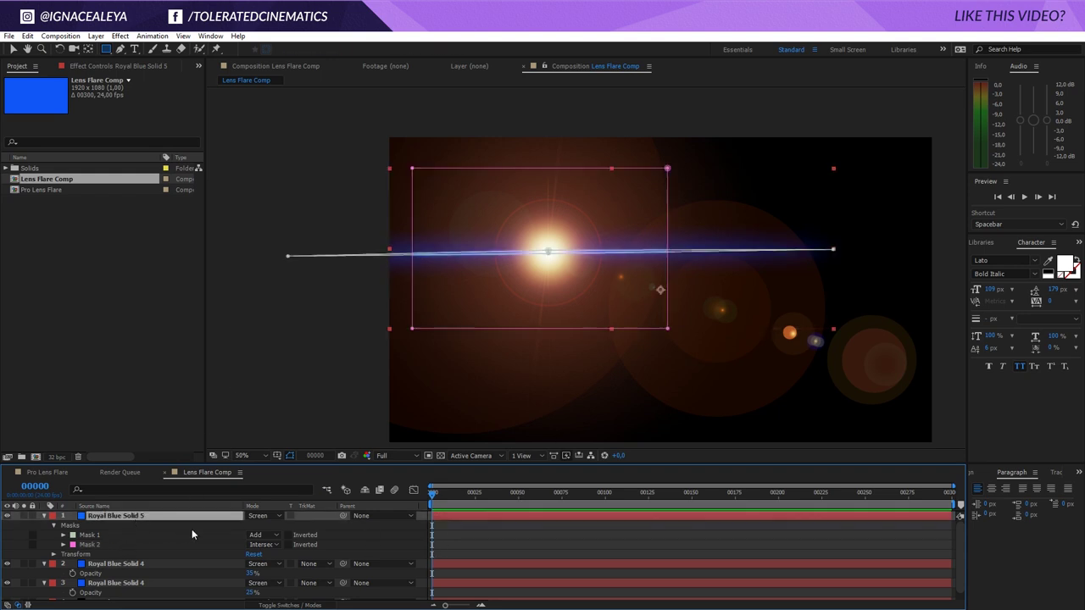
key(f)
drag(269, 555, 446, 540)
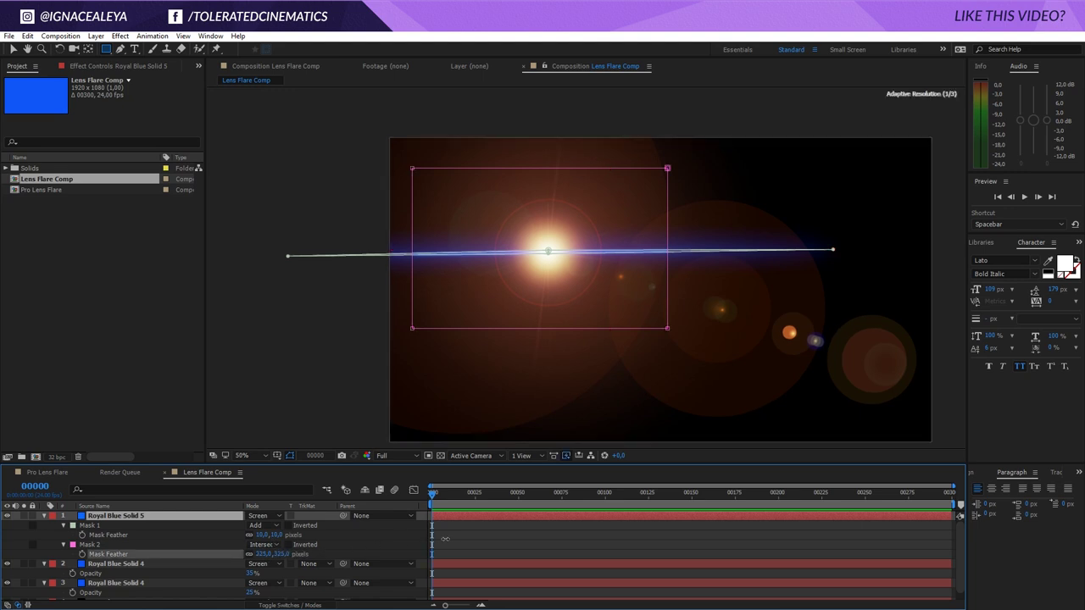
click(478, 542)
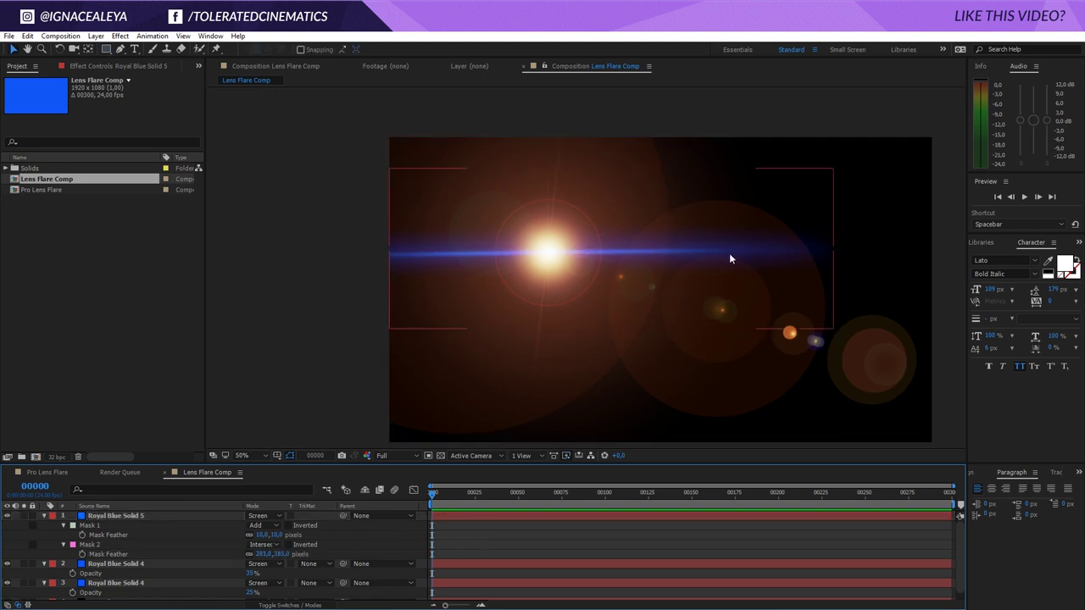
Step: Reshape Mask 1 to thicken the streak and stretch its ends beyond the frame
scroll(658, 381, down, 1)
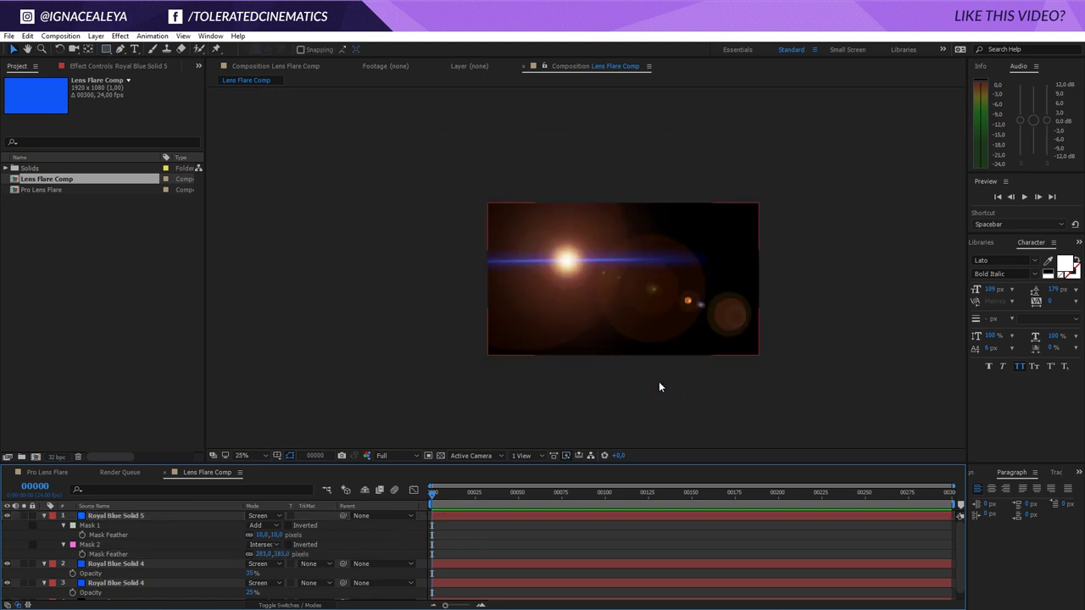
scroll(659, 381, up, 1)
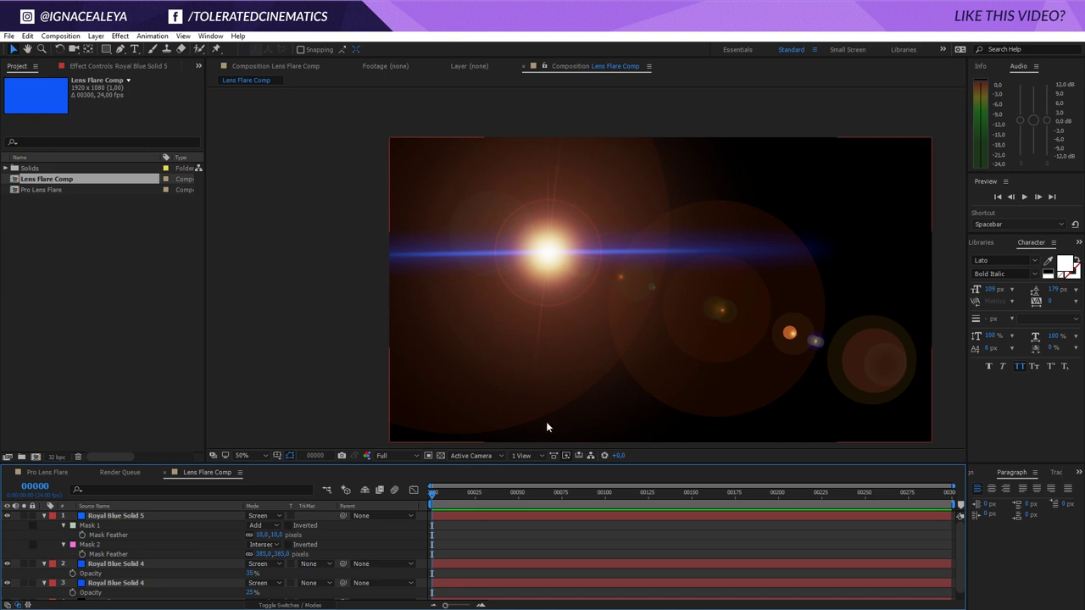
click(204, 536)
click(121, 516)
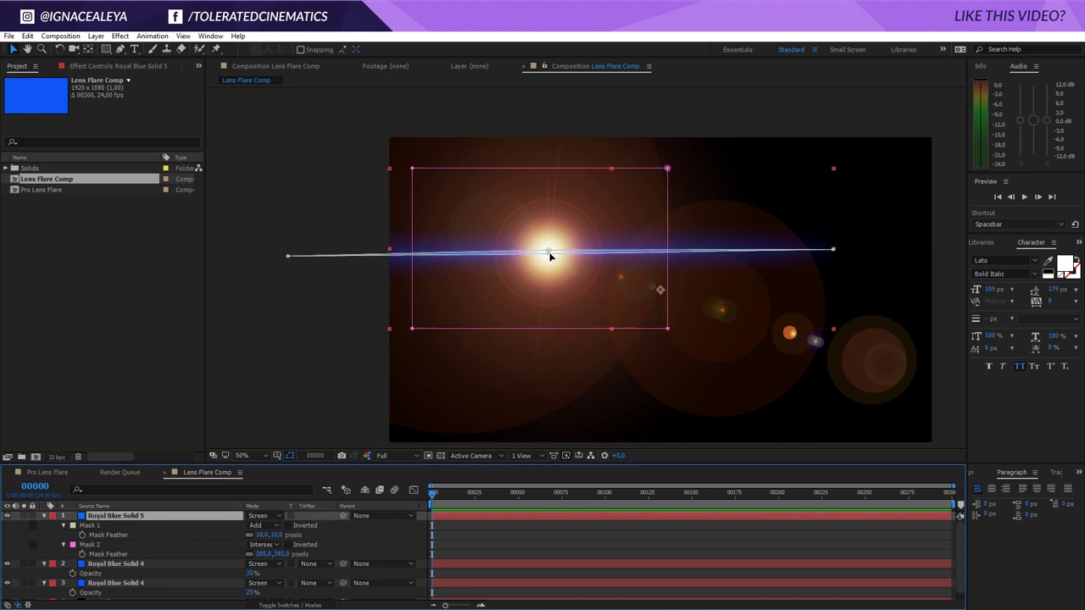
drag(549, 256, 547, 245)
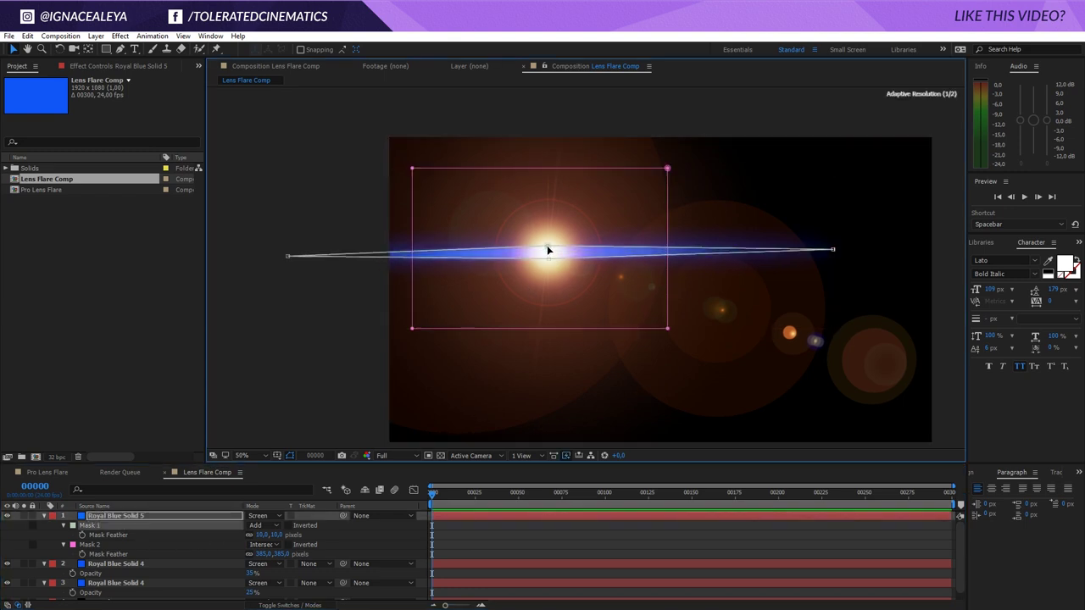
click(509, 525)
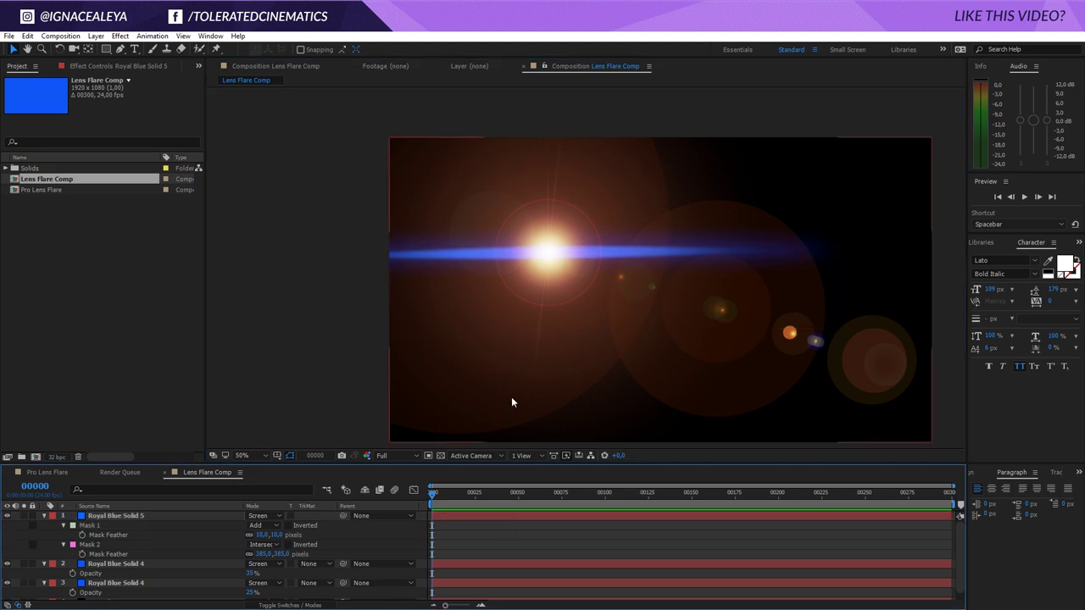
click(107, 515)
drag(547, 259, 546, 253)
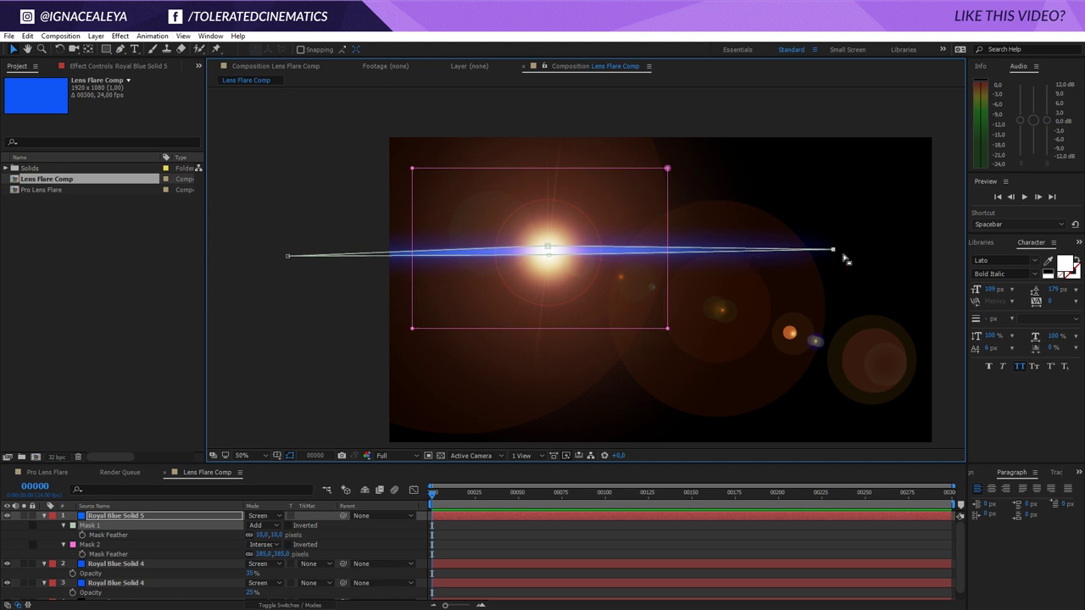
drag(833, 251, 943, 249)
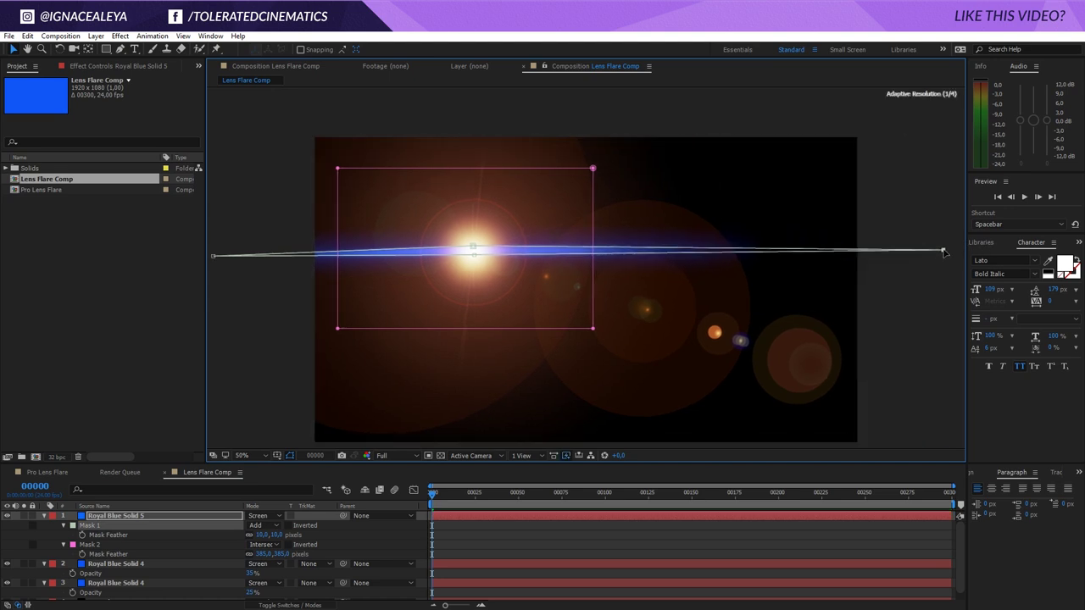
key(comma)
drag(397, 259, 307, 262)
click(475, 534)
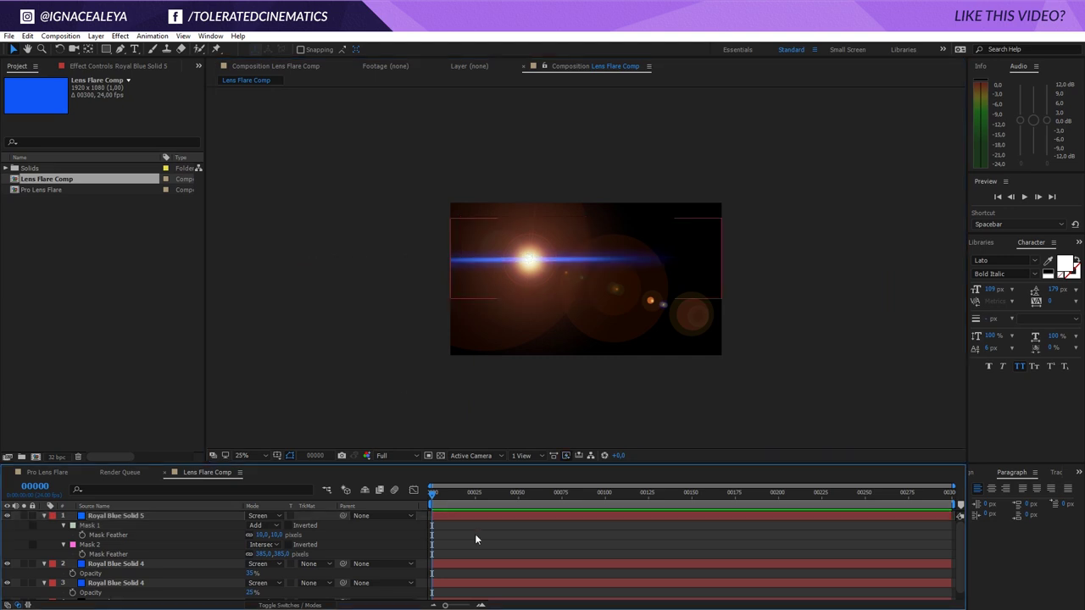
key(period)
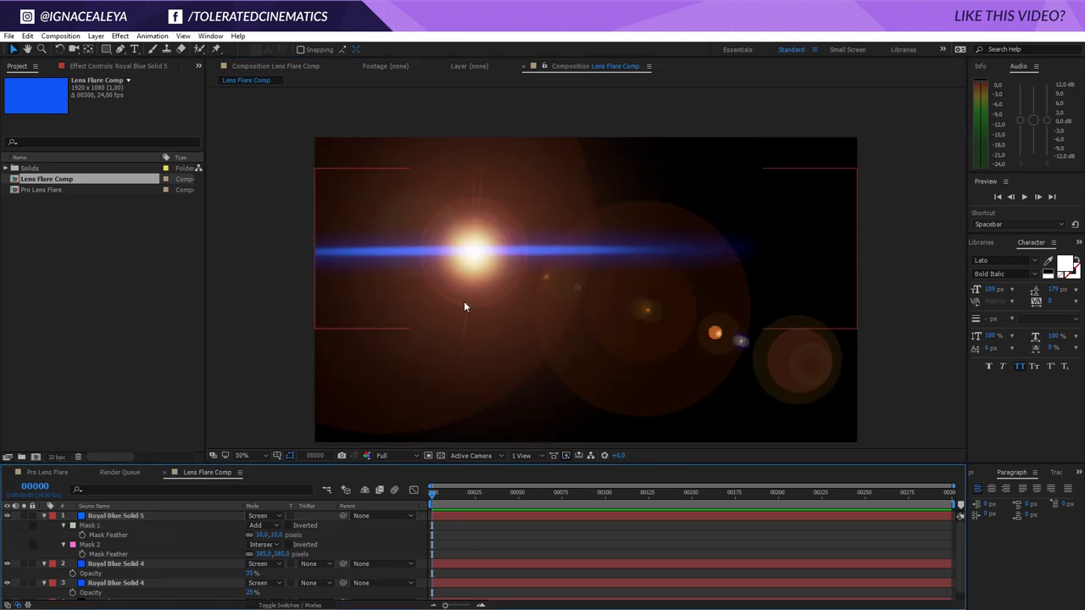
Step: Set Royal Blue Solid 5's opacity to 63%
click(167, 517)
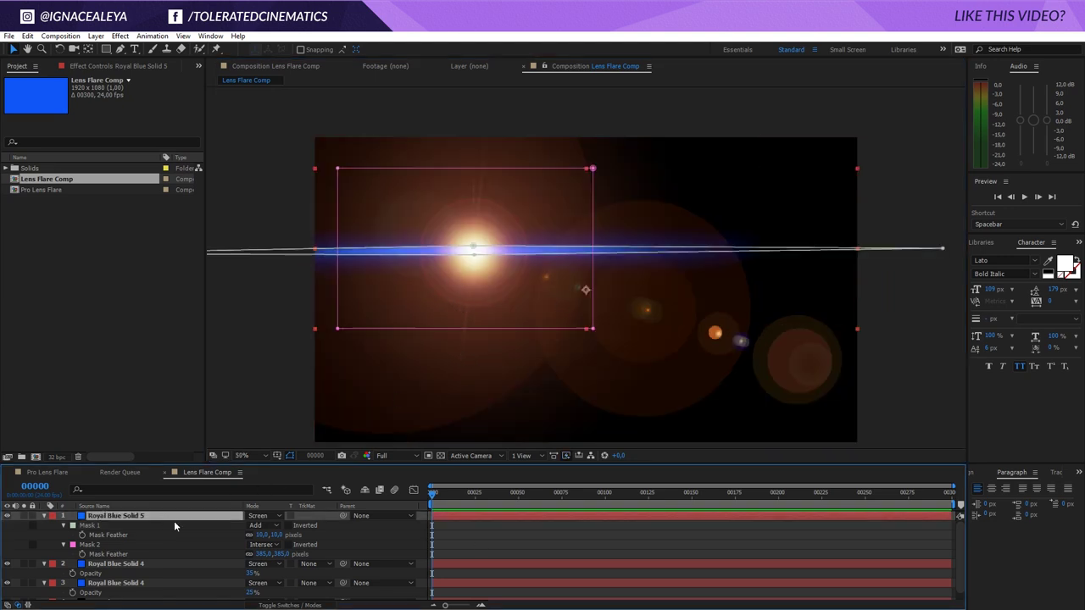
key(t)
drag(252, 526, 222, 528)
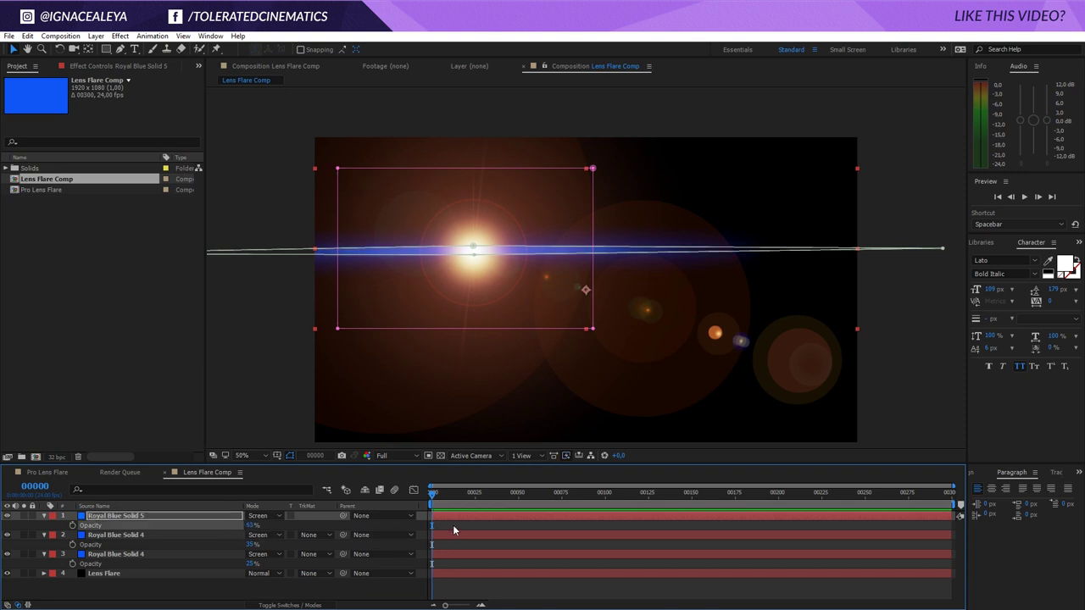
click(456, 526)
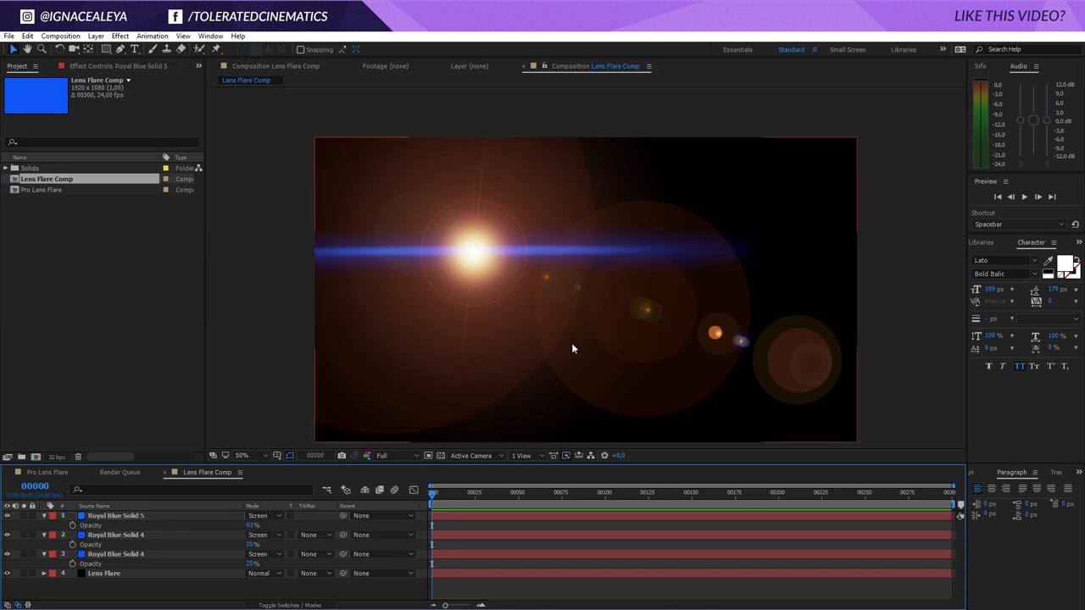
Step: Reposition the Lens Flare centre slightly in the frame
click(91, 66)
click(117, 99)
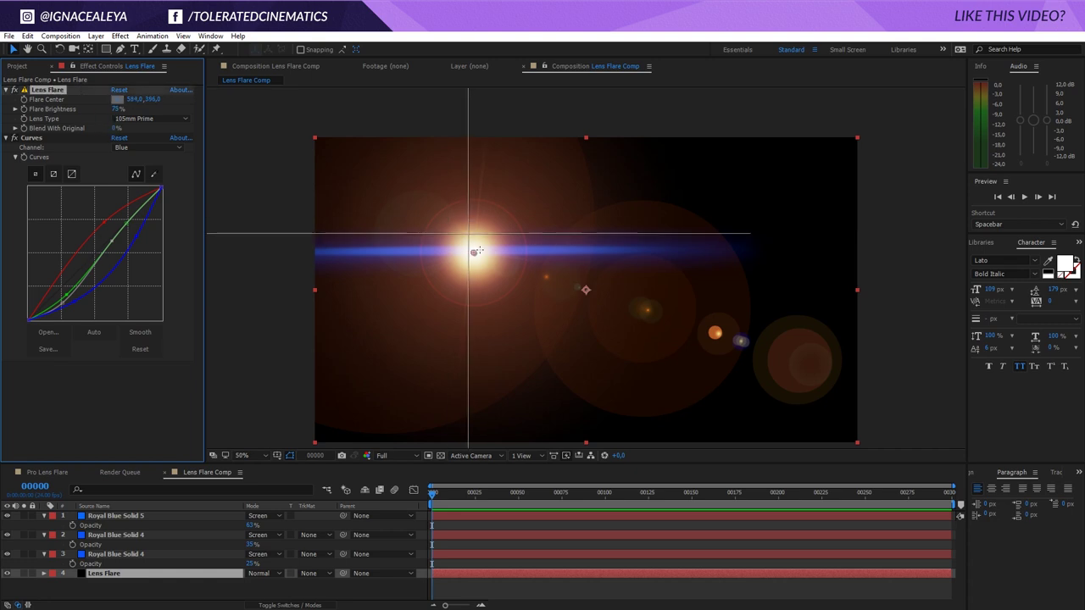
click(476, 252)
drag(476, 252, 471, 254)
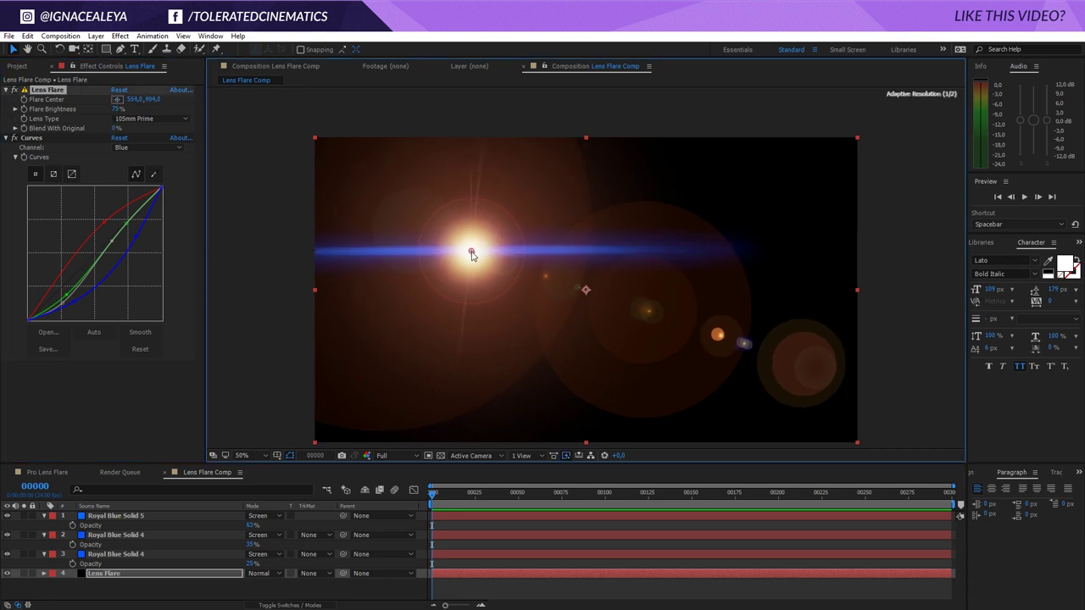
Step: Bend the Curves RGB channel into a contrast S-curve
click(131, 574)
click(135, 148)
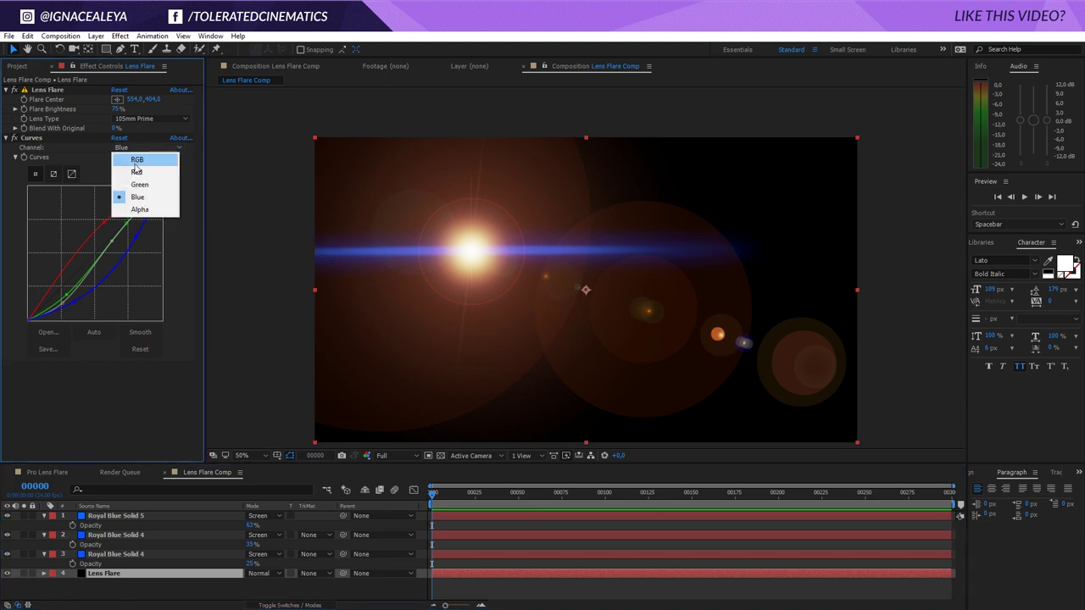
click(139, 161)
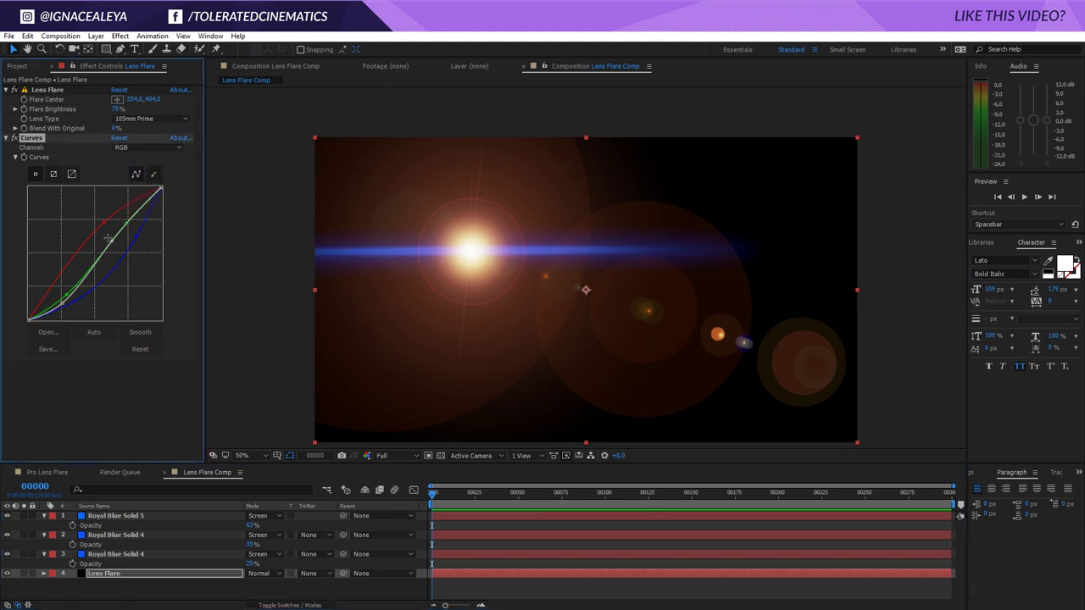
drag(111, 241, 104, 233)
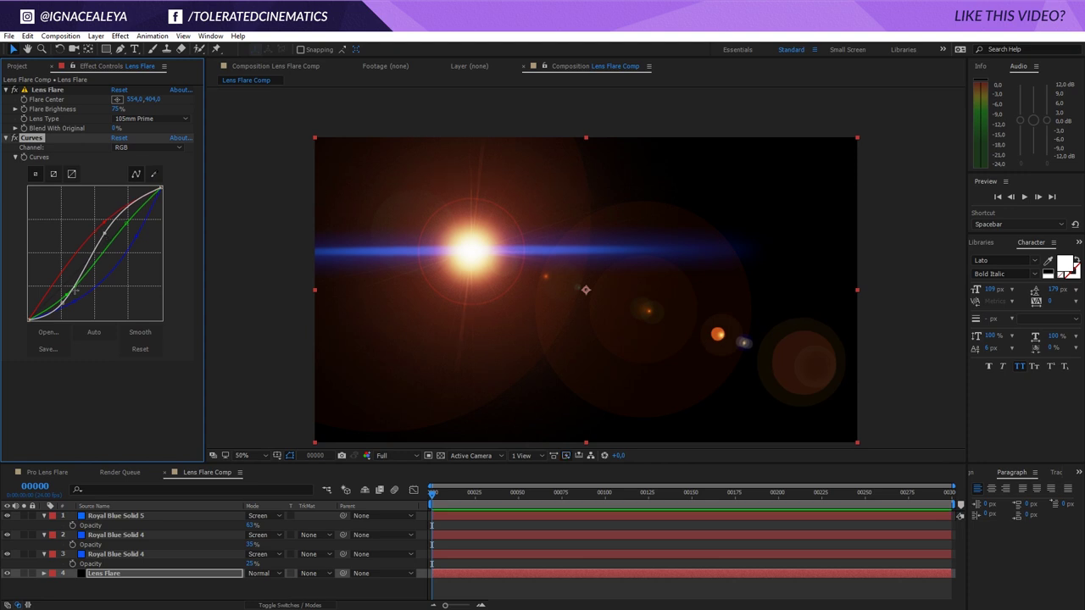
Step: Add a Tint effect at 21% and lower Flare Brightness to 46%
click(121, 37)
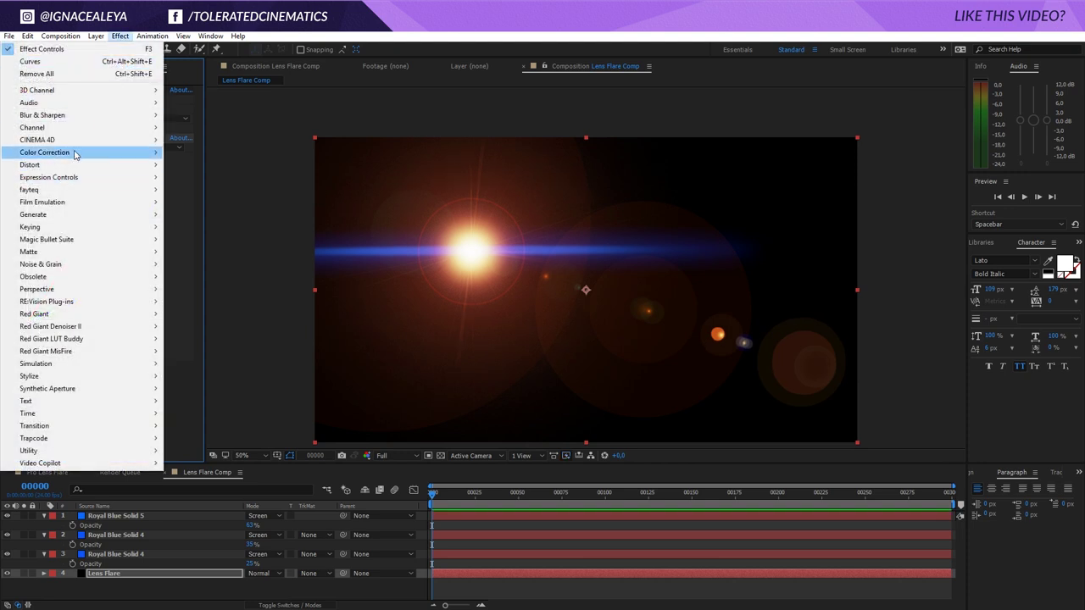
mouse_move(74, 152)
click(202, 540)
mouse_move(120, 395)
mouse_down()
mouse_move(77, 398)
mouse_move(123, 396)
mouse_up()
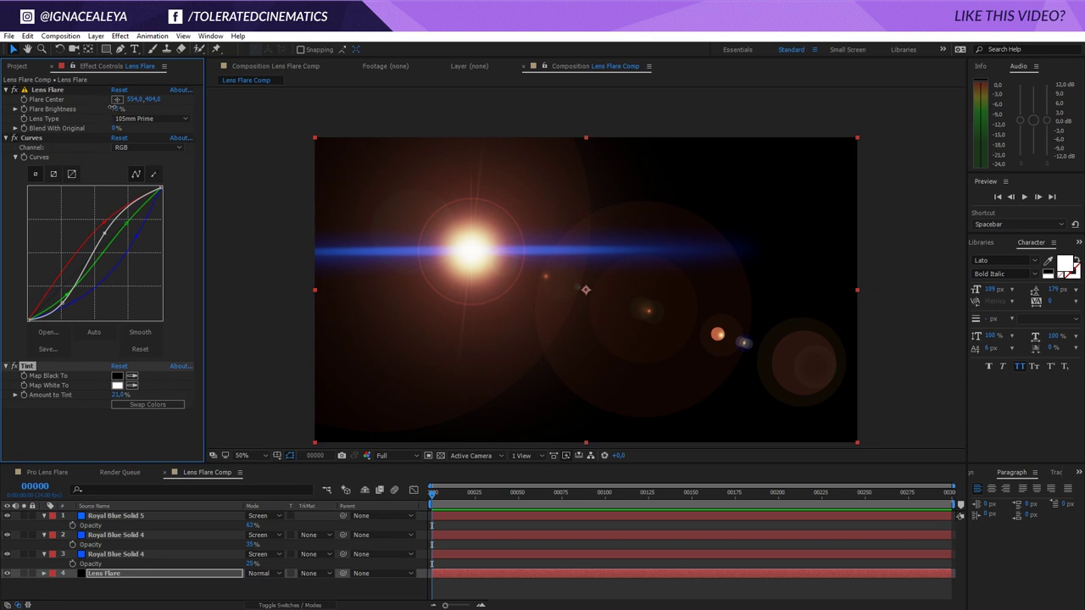
mouse_move(112, 108)
mouse_down()
mouse_move(95, 109)
mouse_move(122, 109)
mouse_up()
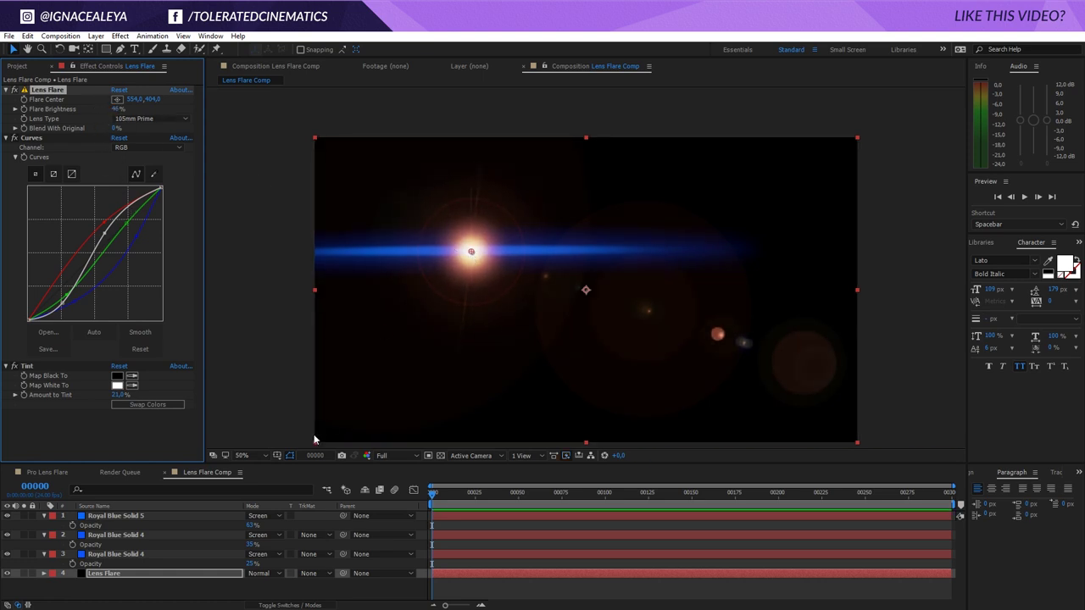
Step: Set the three Royal Blue Solid streak layers' opacity to 33%, 5% and 4%
click(110, 554)
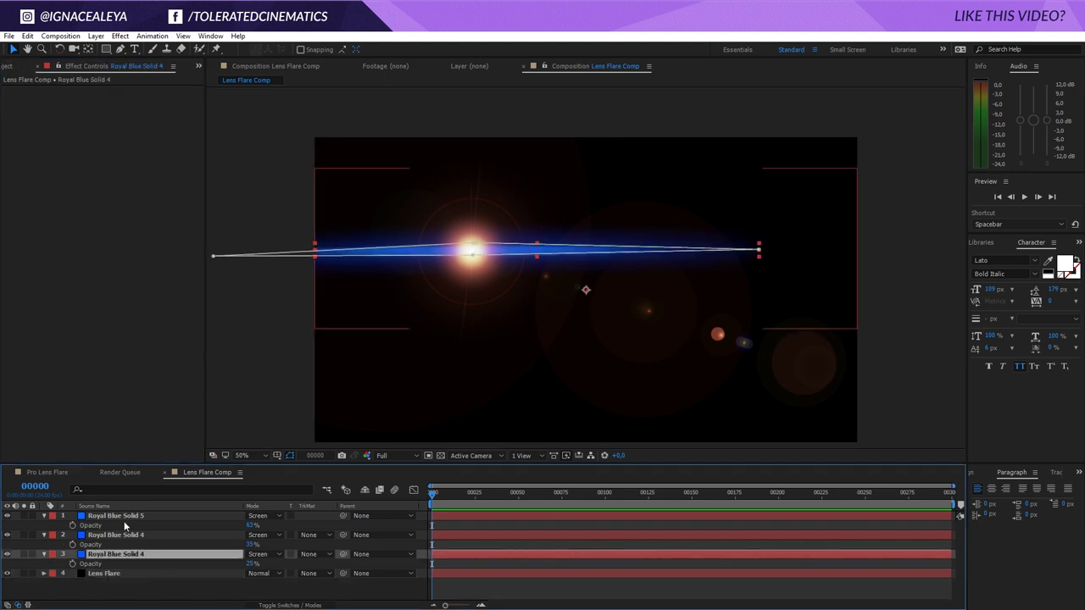
shift+click(125, 516)
key(t)
key(t)
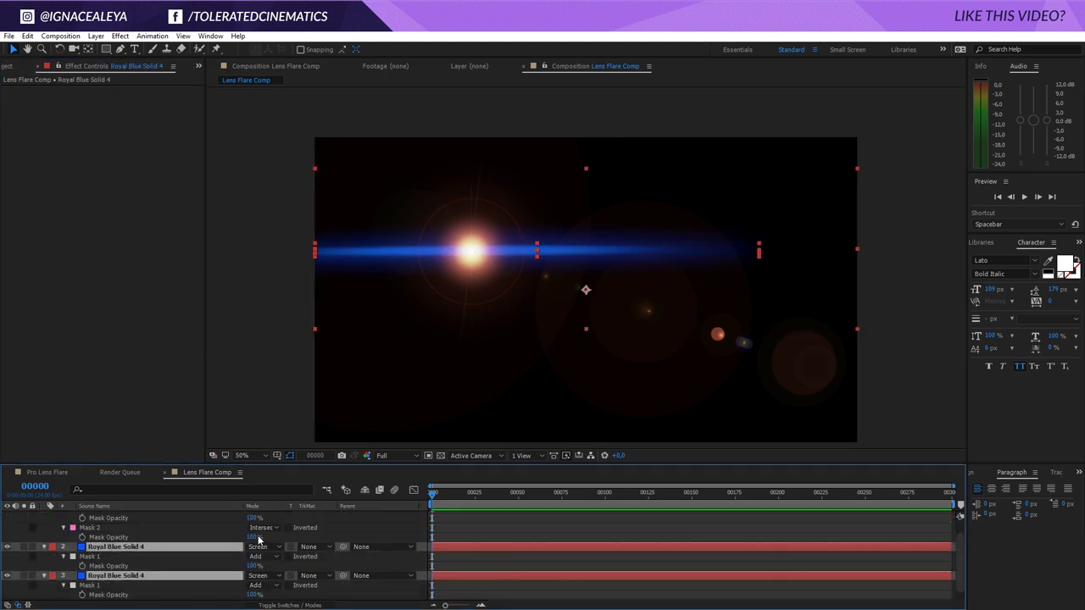
key(t)
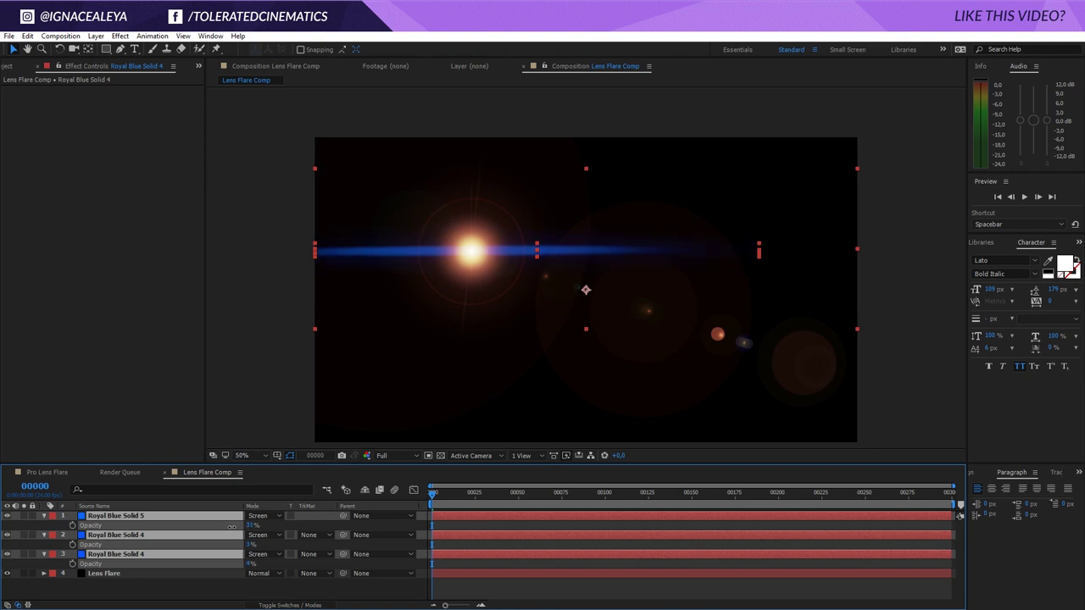
click(215, 594)
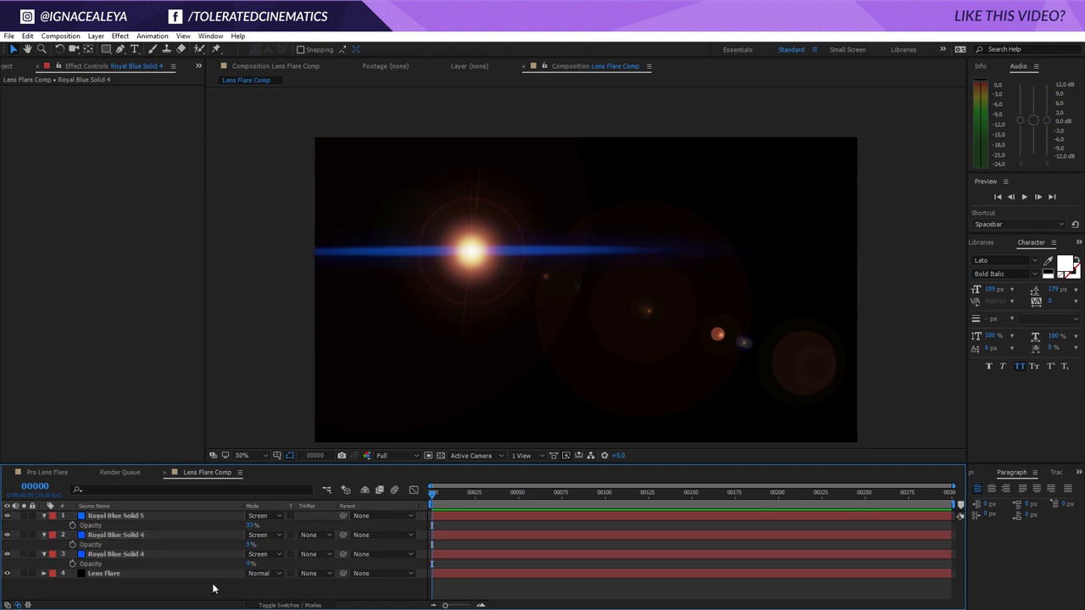
click(118, 573)
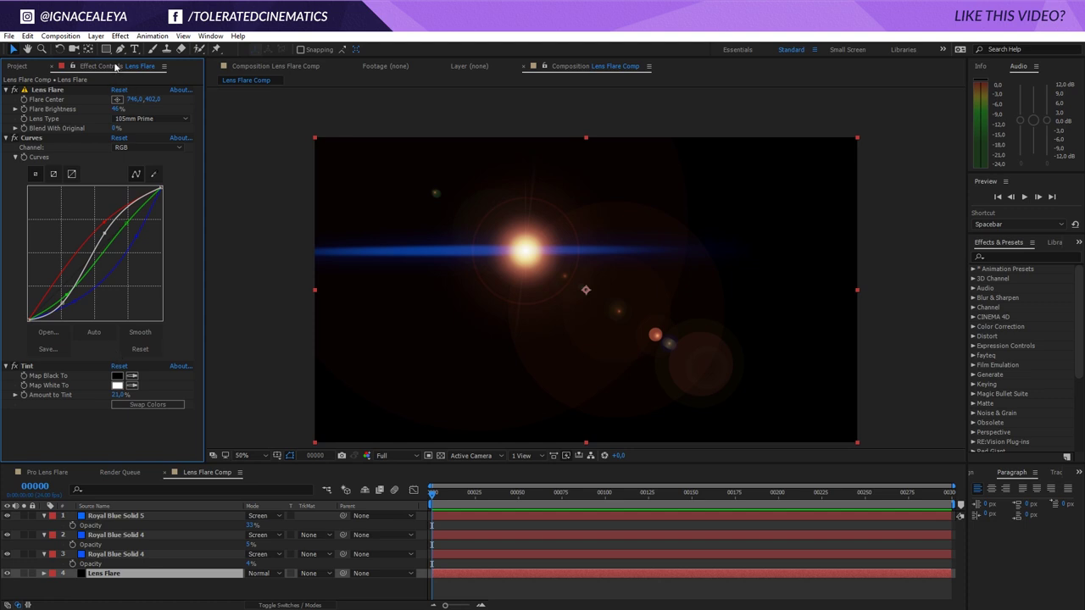
click(119, 35)
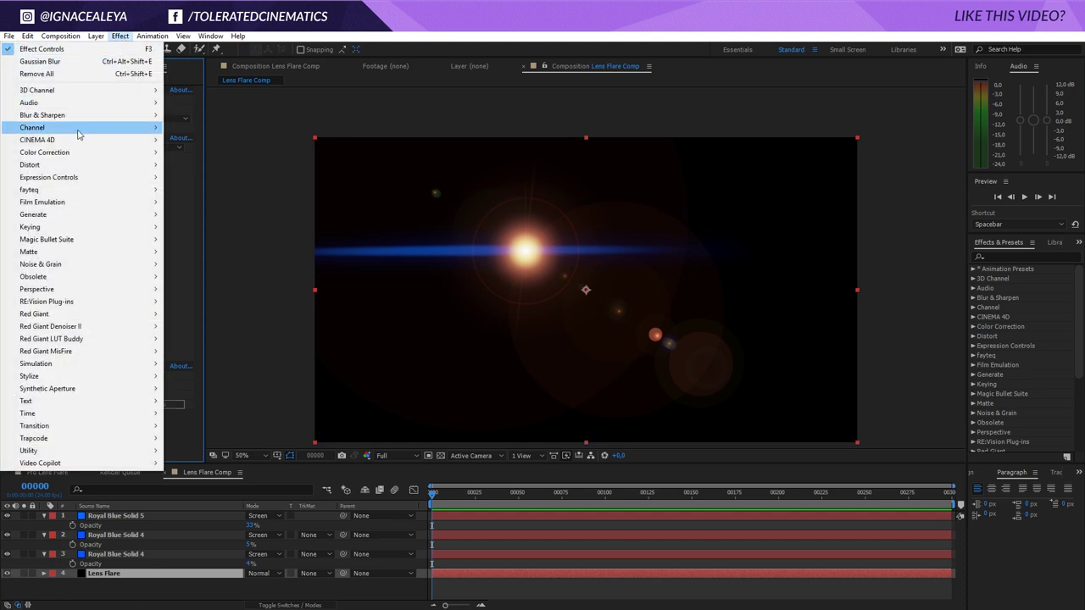
Step: Apply Unsharp Mask to the Lens Flare layer with Amount 28 and Radius 13.7
mouse_move(115, 117)
click(201, 289)
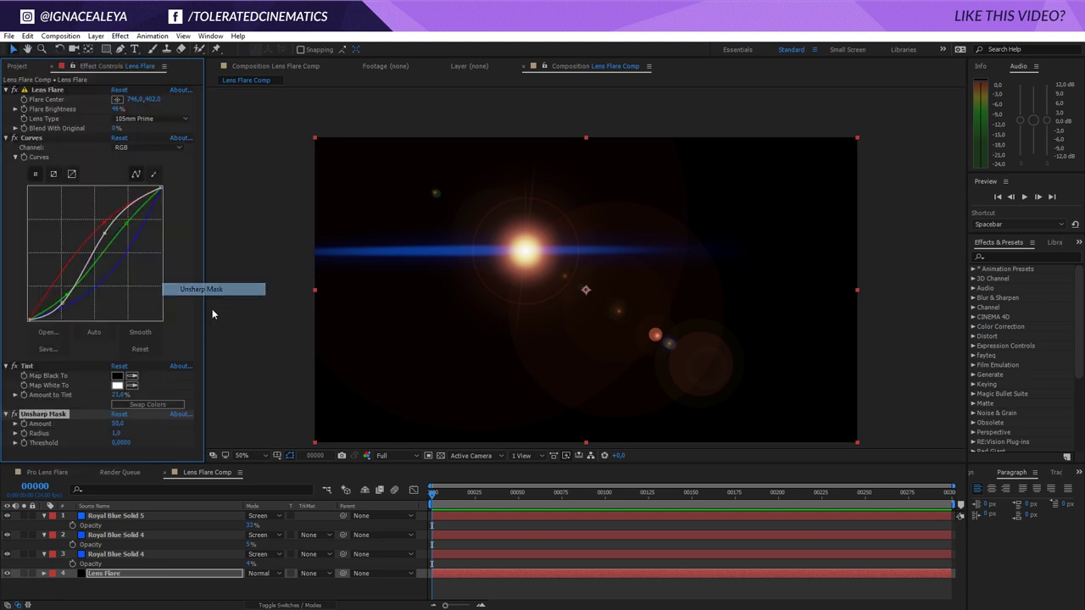
mouse_move(117, 424)
mouse_down()
mouse_move(141, 442)
mouse_move(121, 427)
mouse_move(134, 425)
mouse_move(131, 434)
mouse_up()
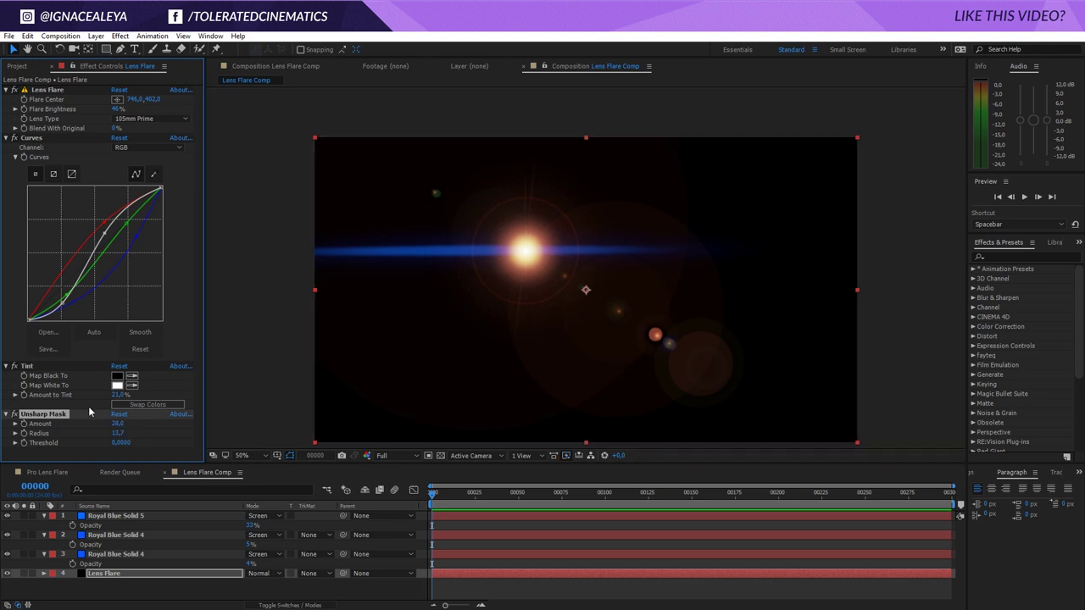
click(106, 574)
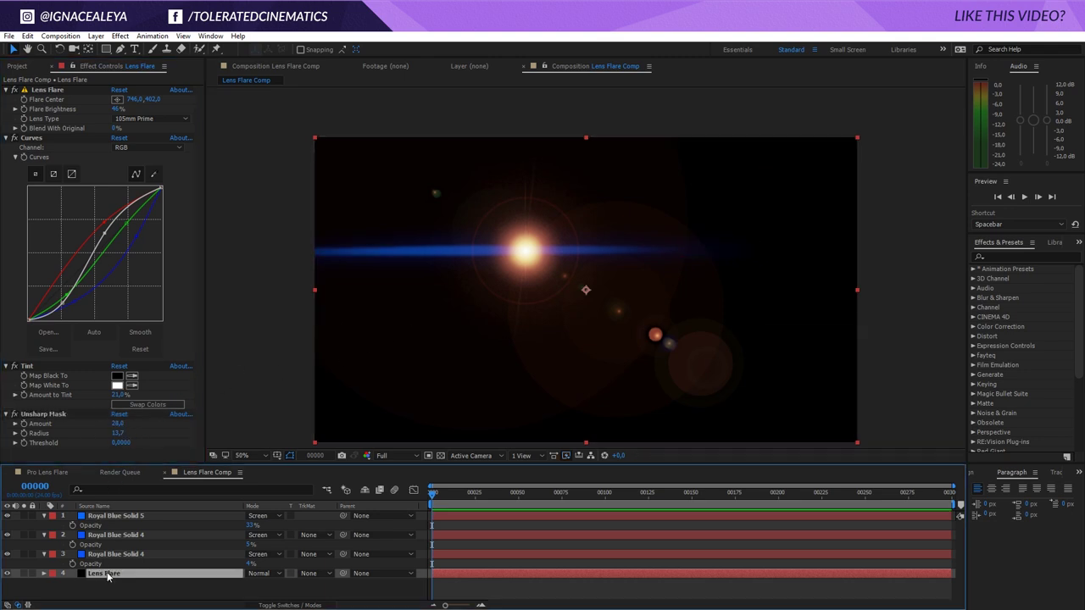
click(120, 36)
Step: Add Tint 2 at 100% and place it between Lens Flare and Curves
mouse_move(71, 154)
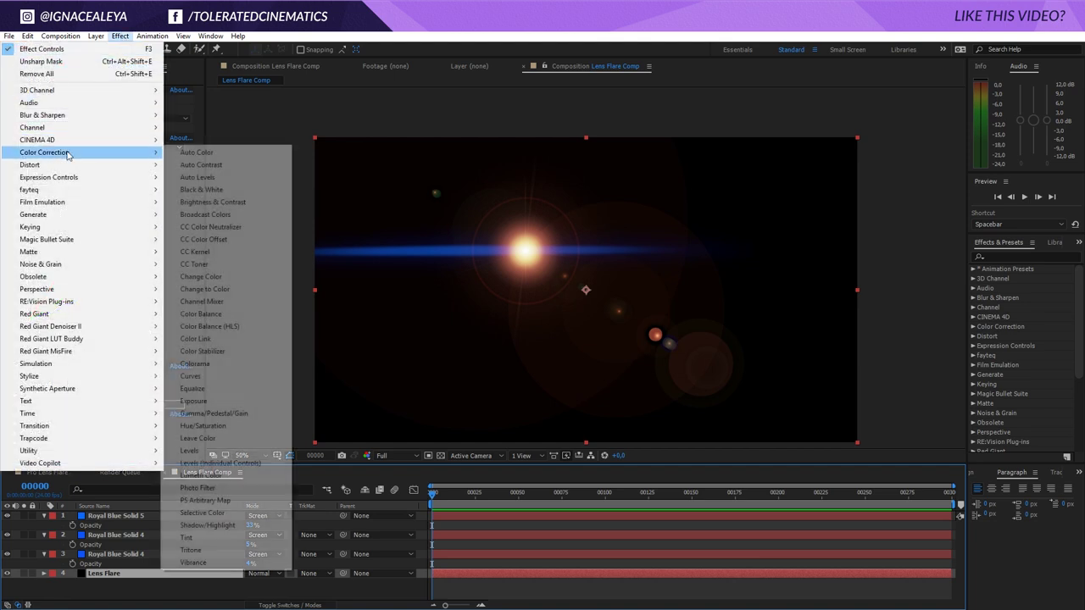
click(197, 537)
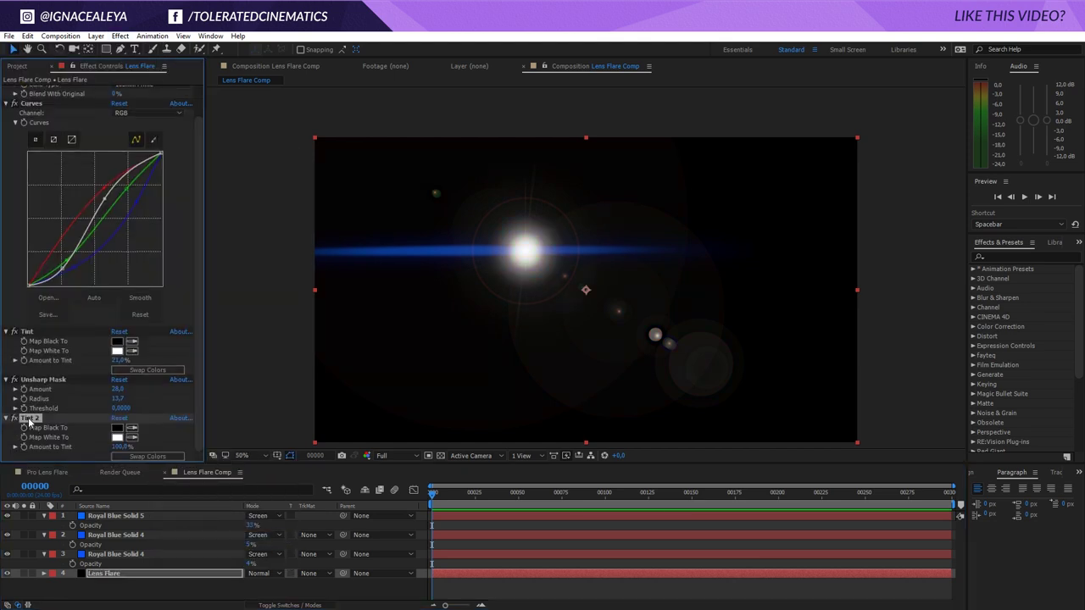
scroll(49, 136, up, 1)
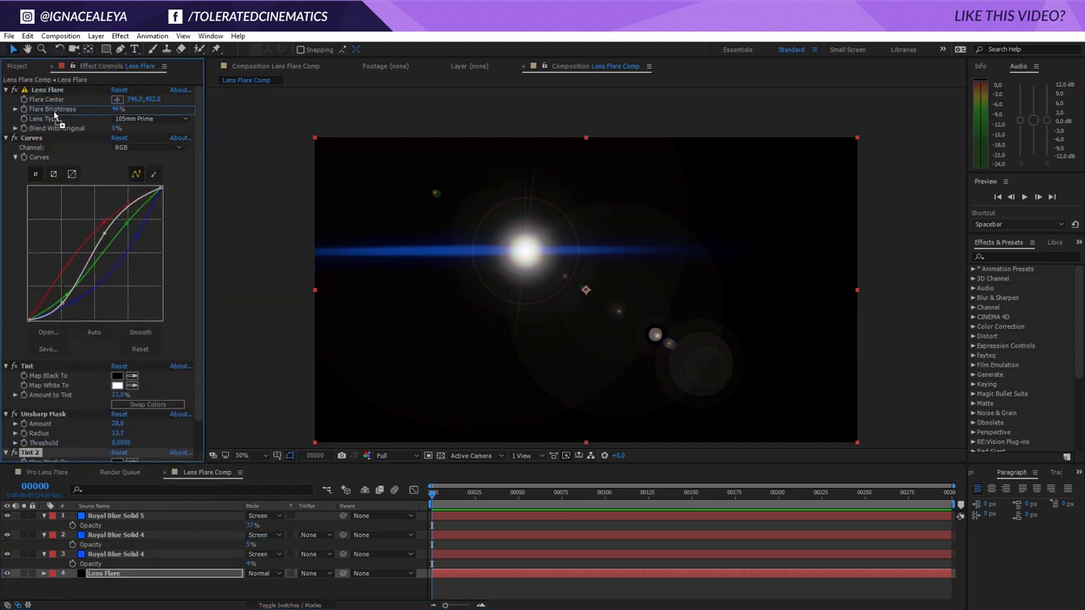
drag(47, 134, 45, 132)
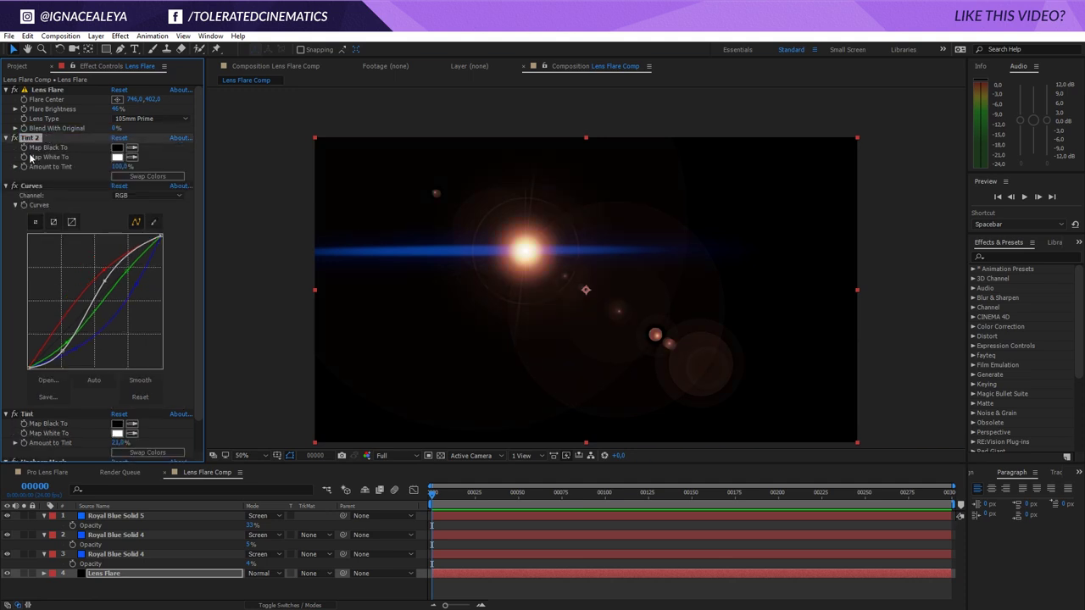
click(36, 187)
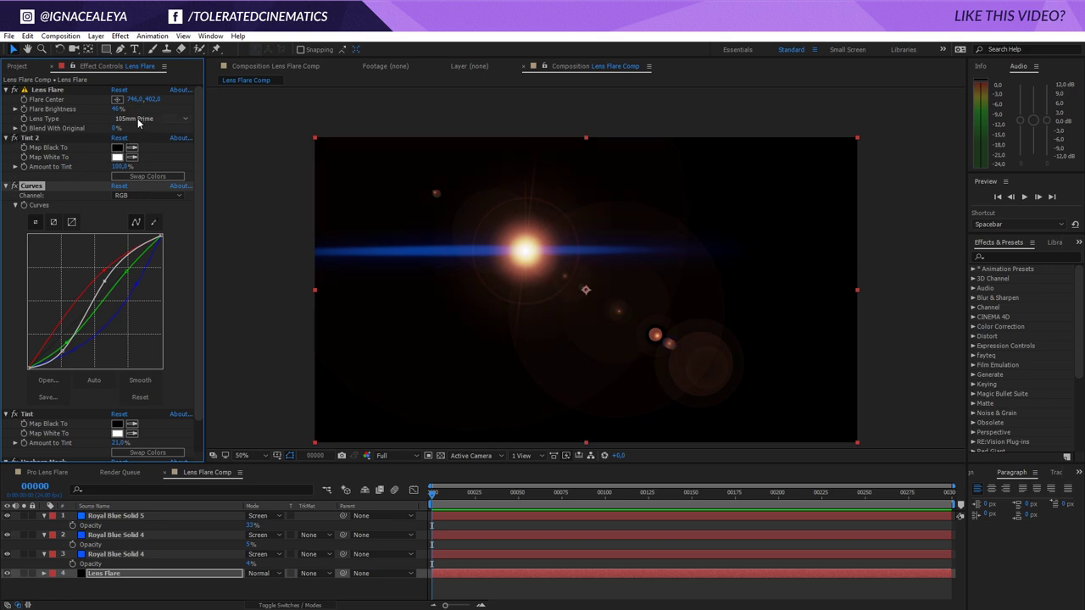
drag(116, 128, 13, 157)
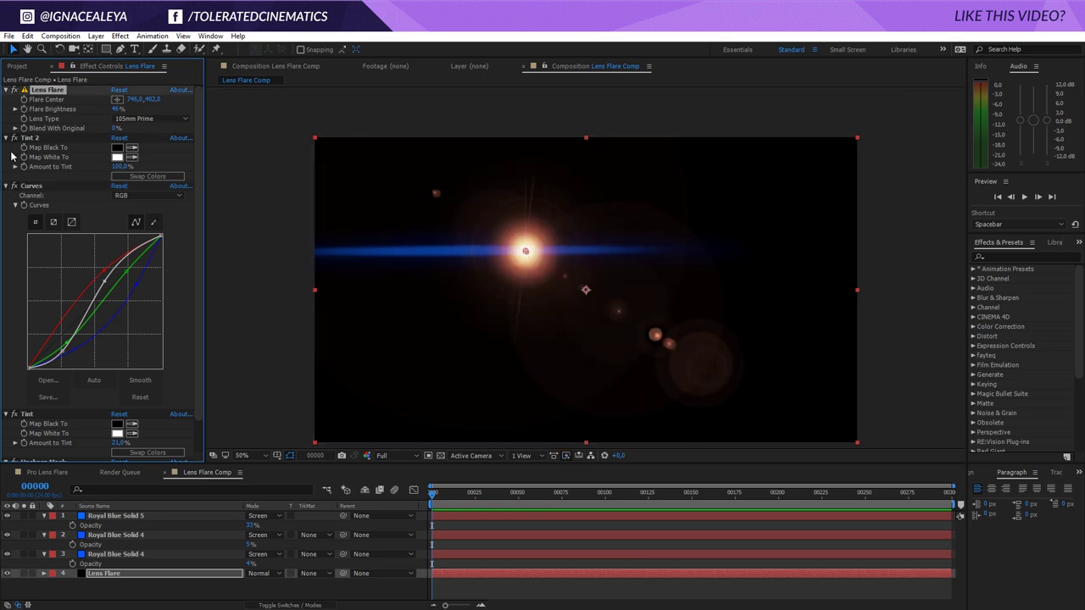
Step: Create a black 000000 solid layer named Background
right_click(167, 591)
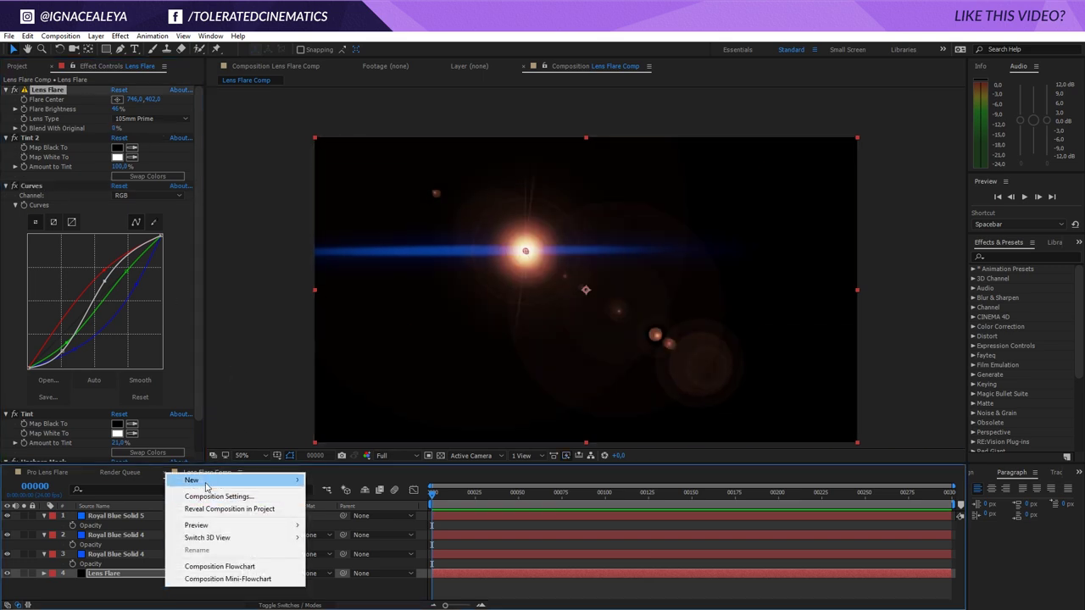
mouse_move(203, 479)
click(93, 510)
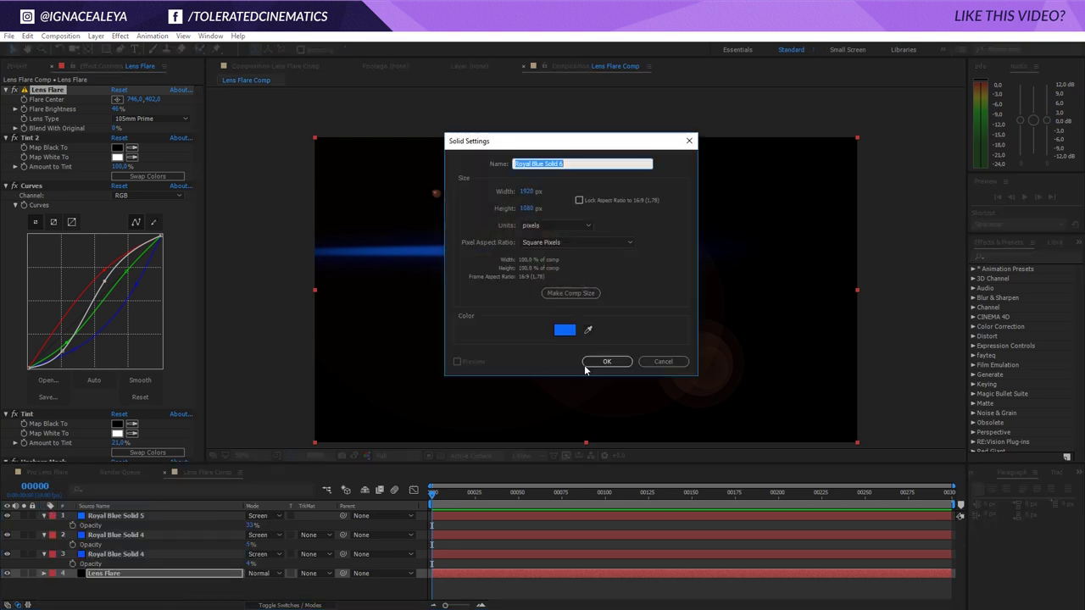
click(565, 331)
text(000000)
click(534, 421)
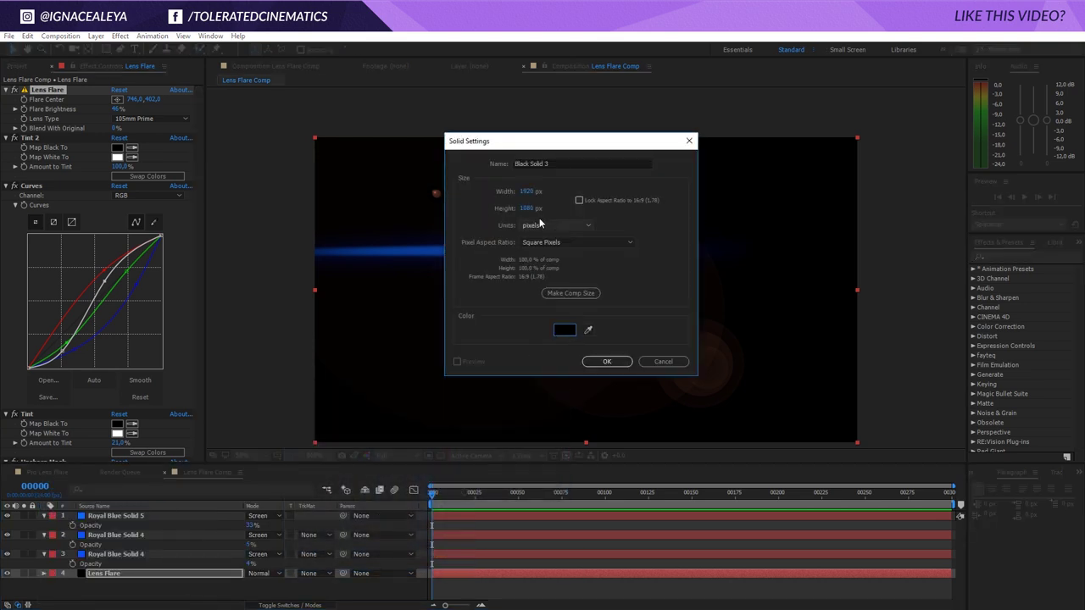
text(Backgrou)
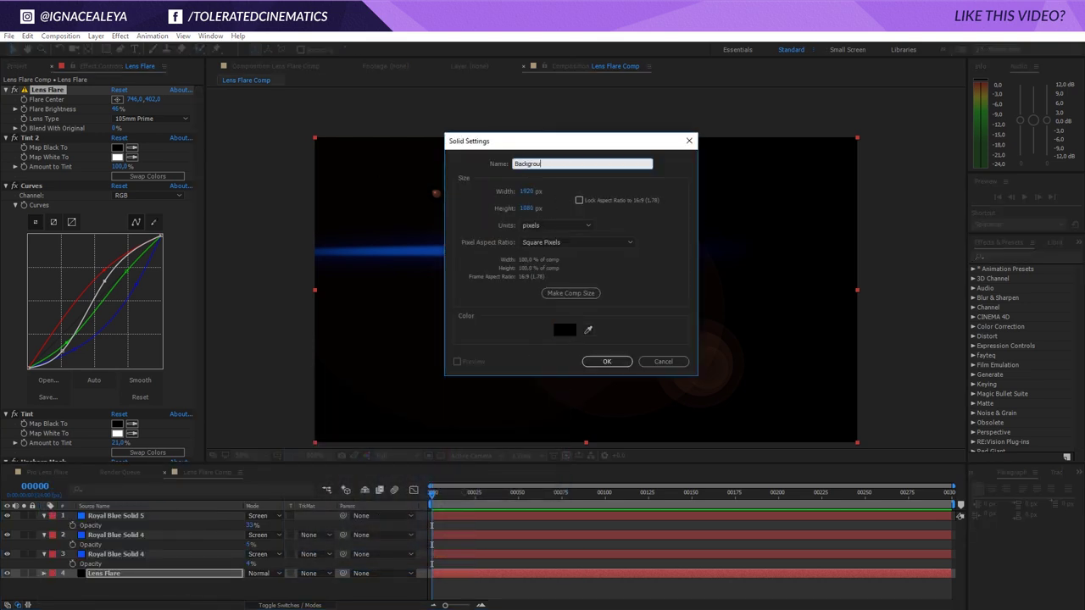
text(nd)
key(Return)
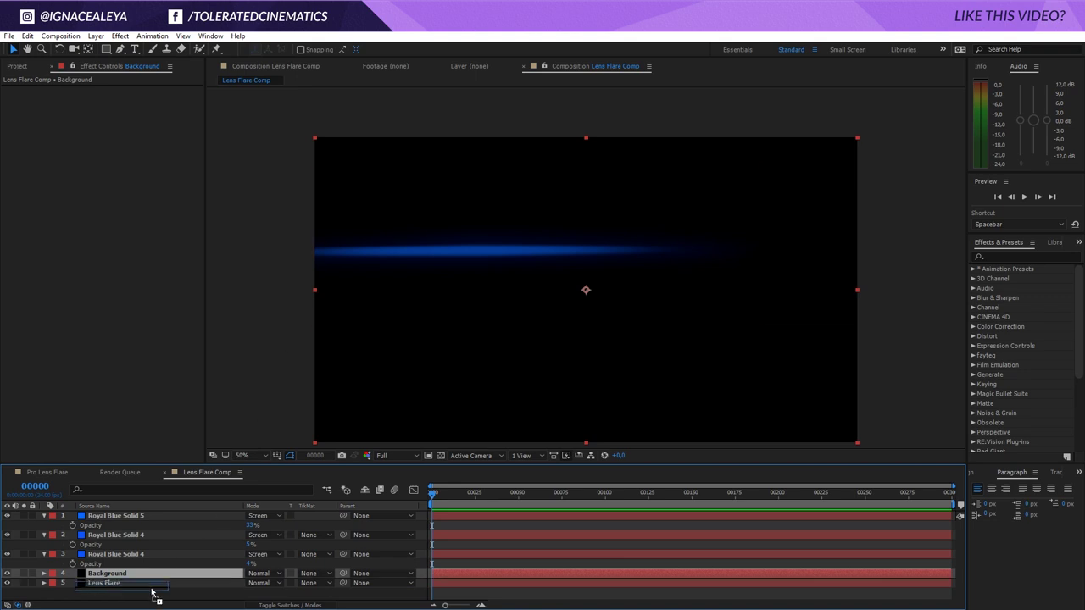
Step: Move Lens Flare above Background, set it to Screen, and collapse the streak layers' properties
drag(153, 593, 153, 572)
click(260, 573)
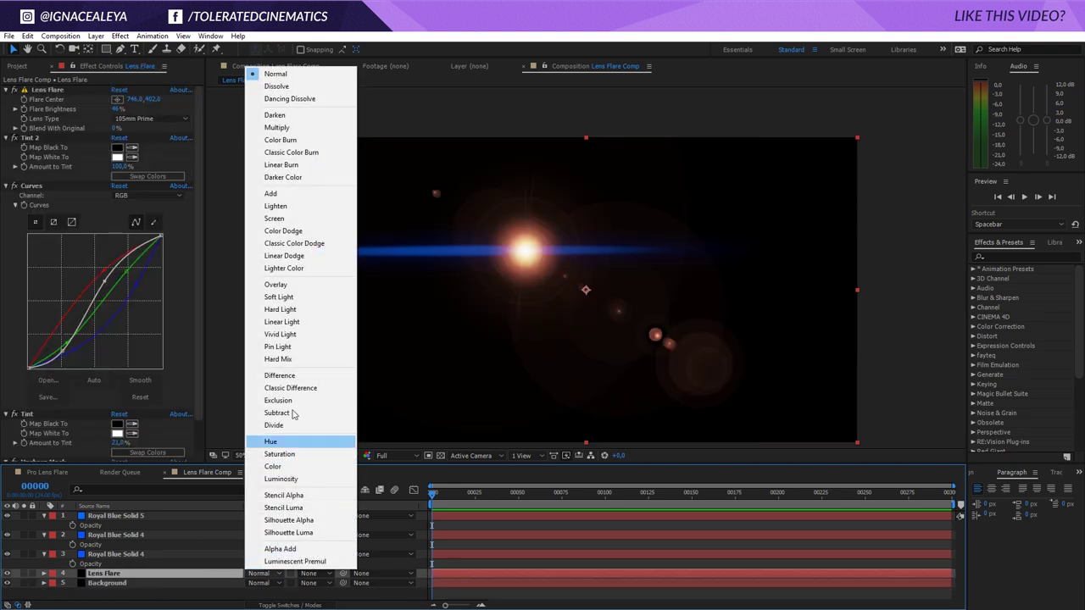
click(298, 219)
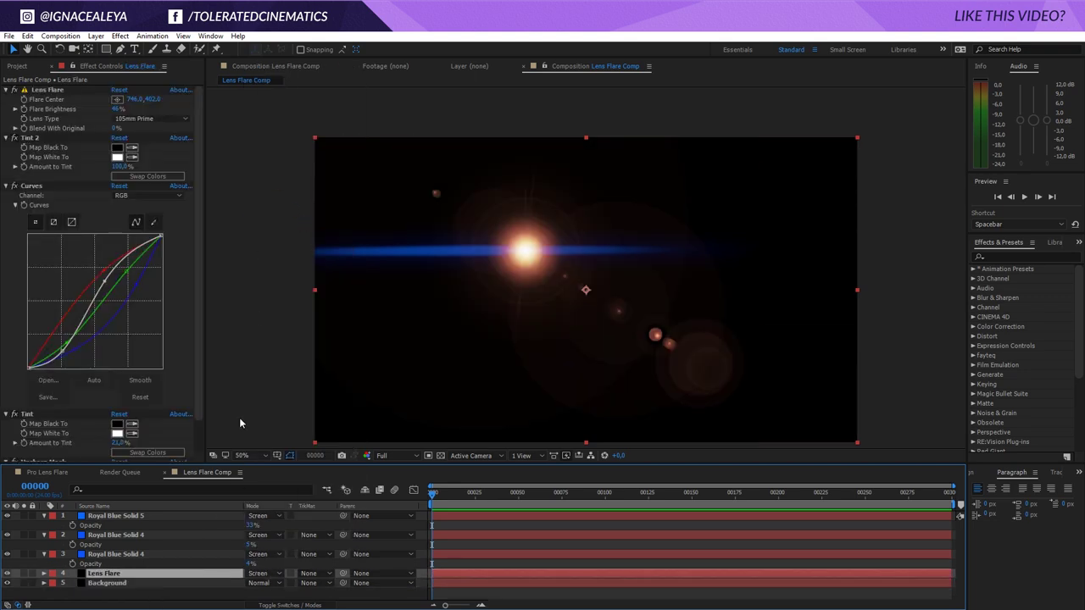
click(117, 554)
shift+click(117, 515)
click(45, 515)
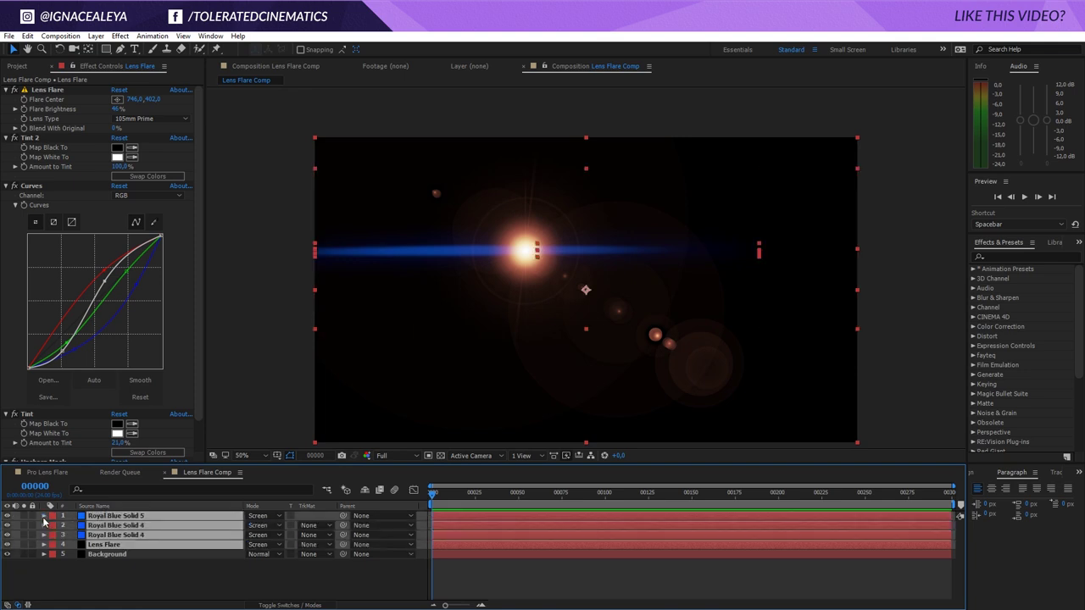
click(97, 566)
click(117, 544)
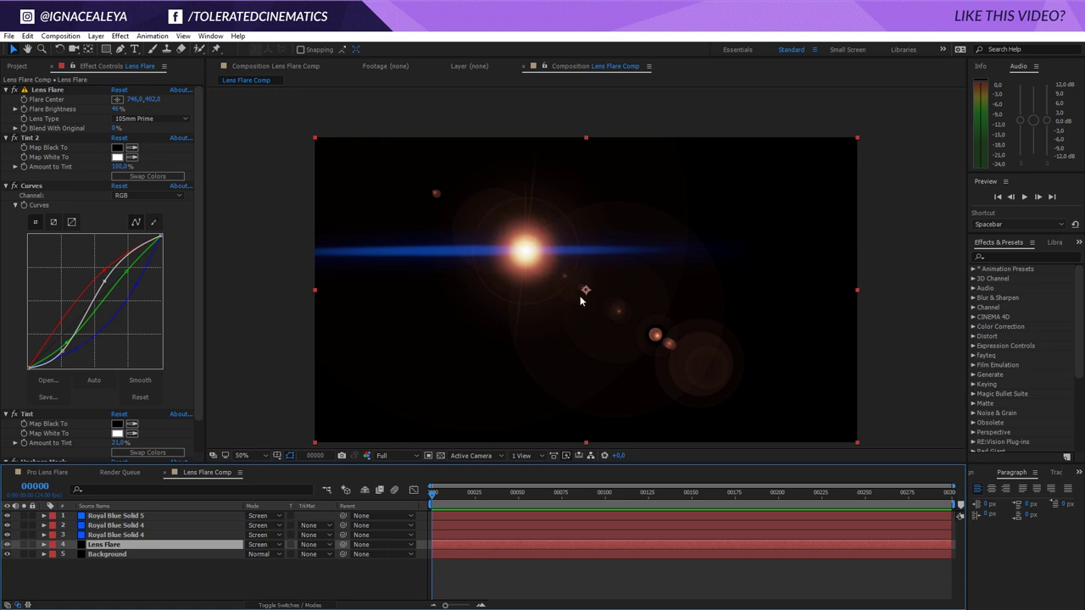
Step: Create a black solid named Spikes and move it to the top of the stack
right_click(127, 579)
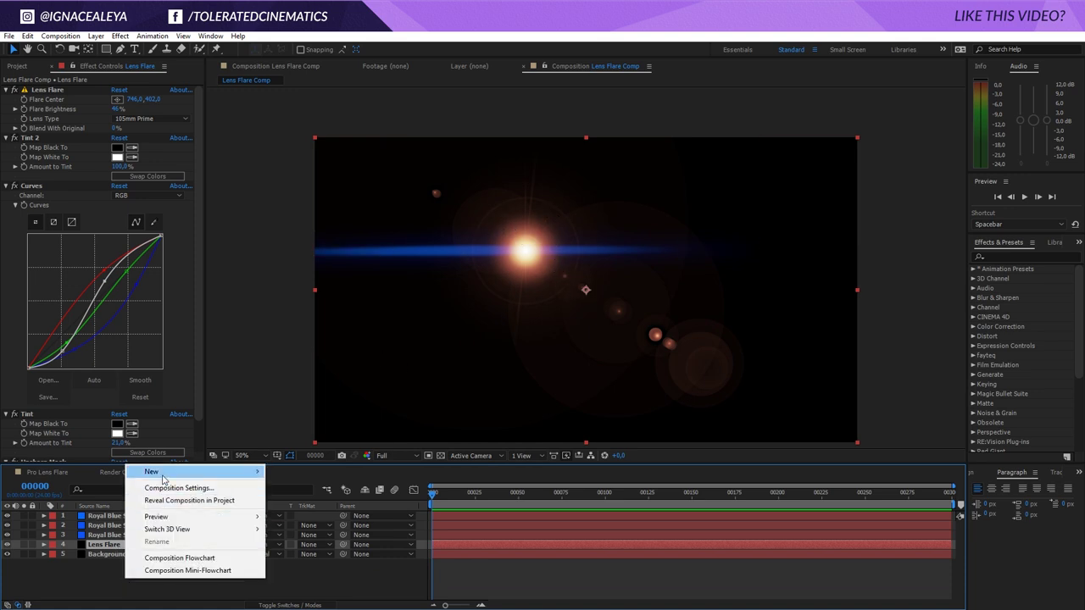
mouse_move(195, 471)
click(322, 501)
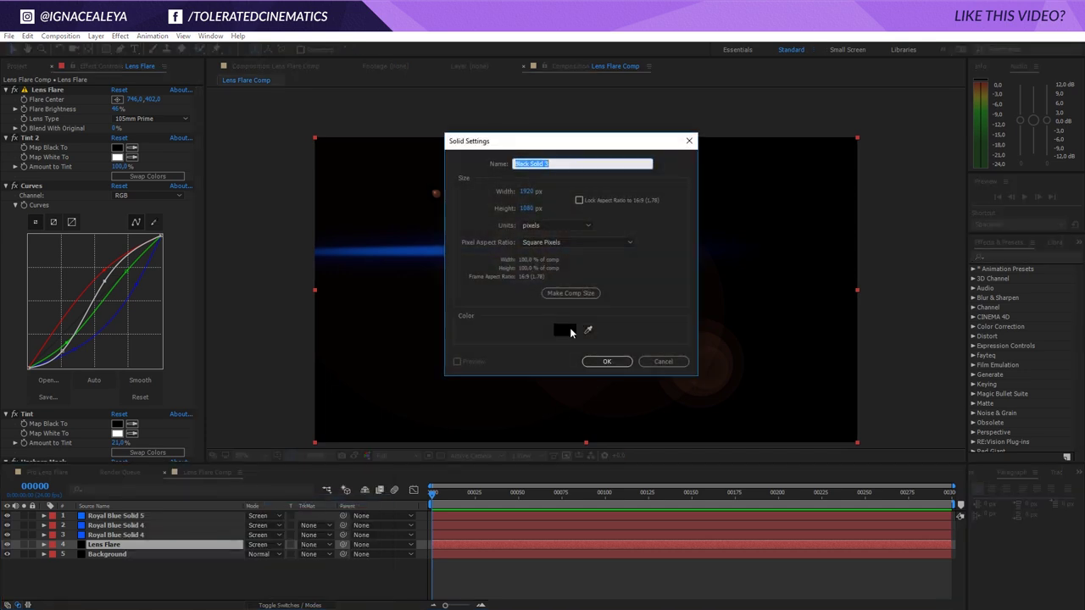
click(566, 330)
click(536, 420)
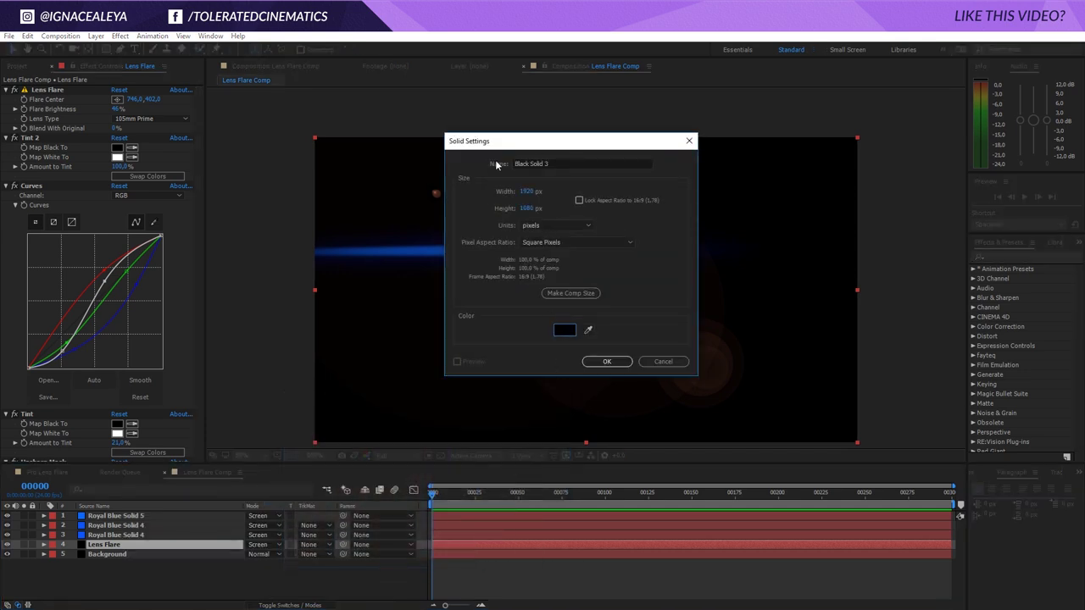
text(Spikes)
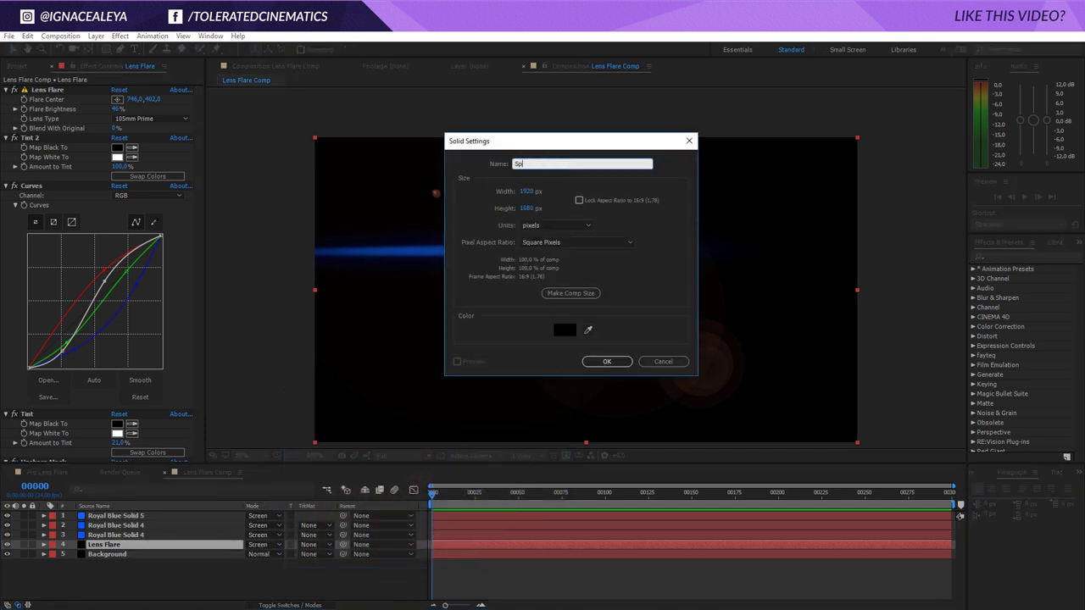
click(622, 361)
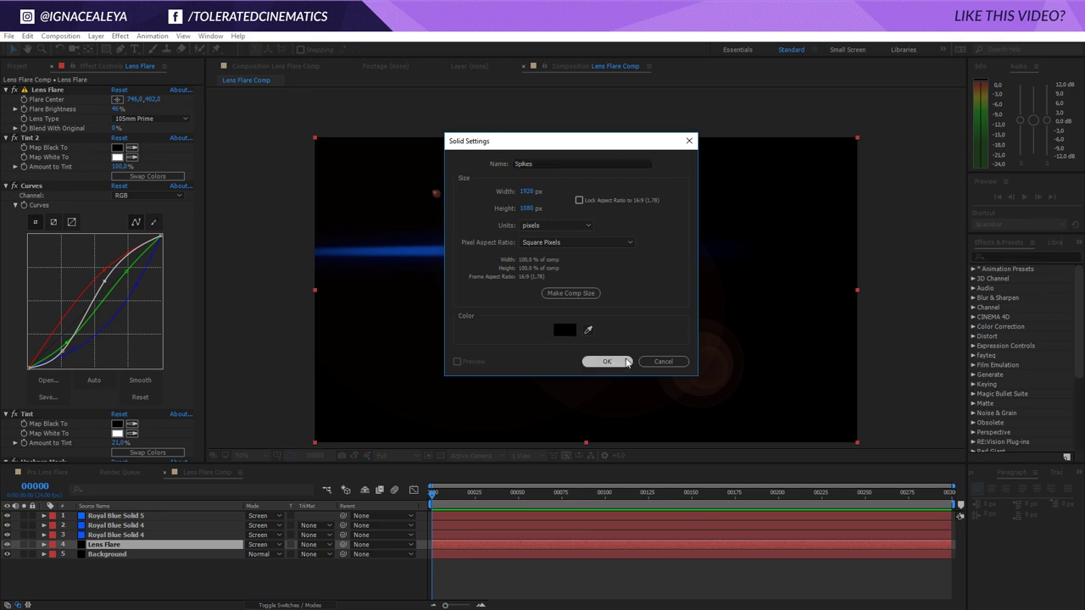
drag(130, 518, 129, 517)
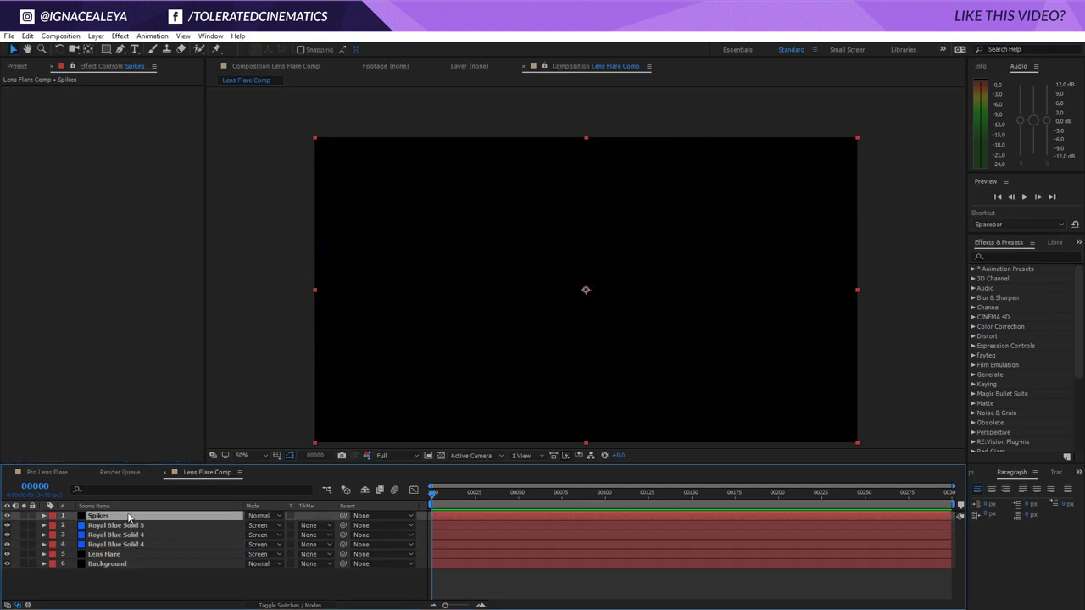
click(121, 37)
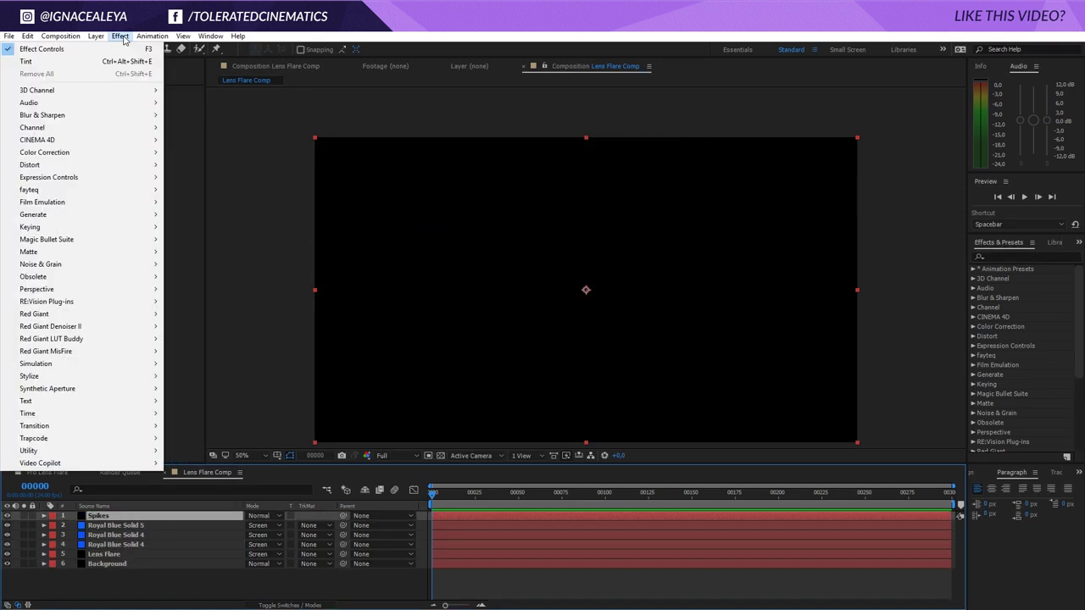
Step: Apply a Circle effect to the Spikes layer with radius 152 and white colour
click(124, 38)
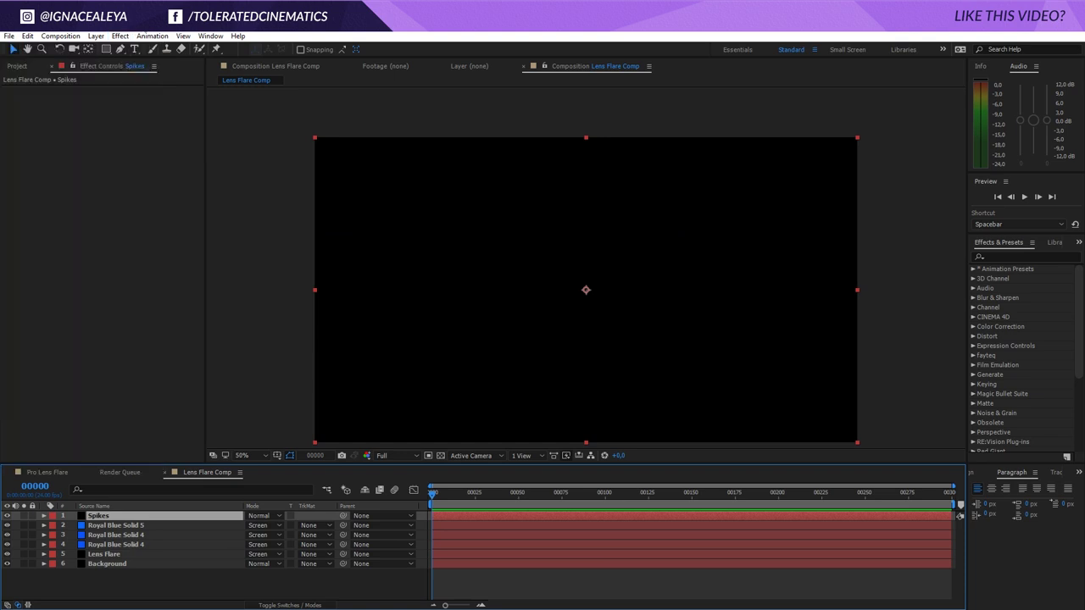
click(1017, 254)
text(circle)
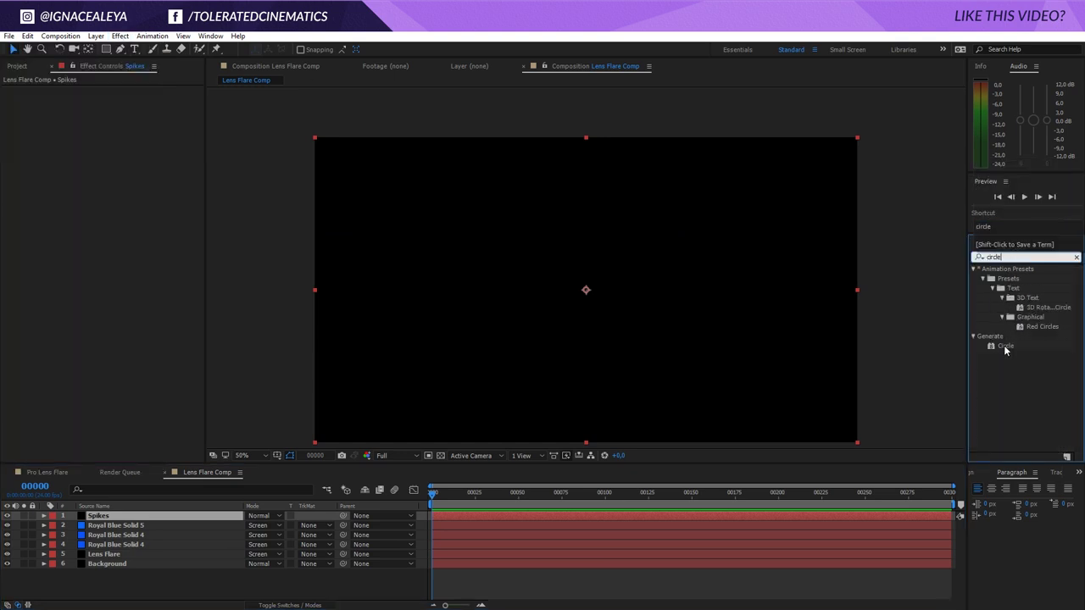
drag(1005, 345, 114, 227)
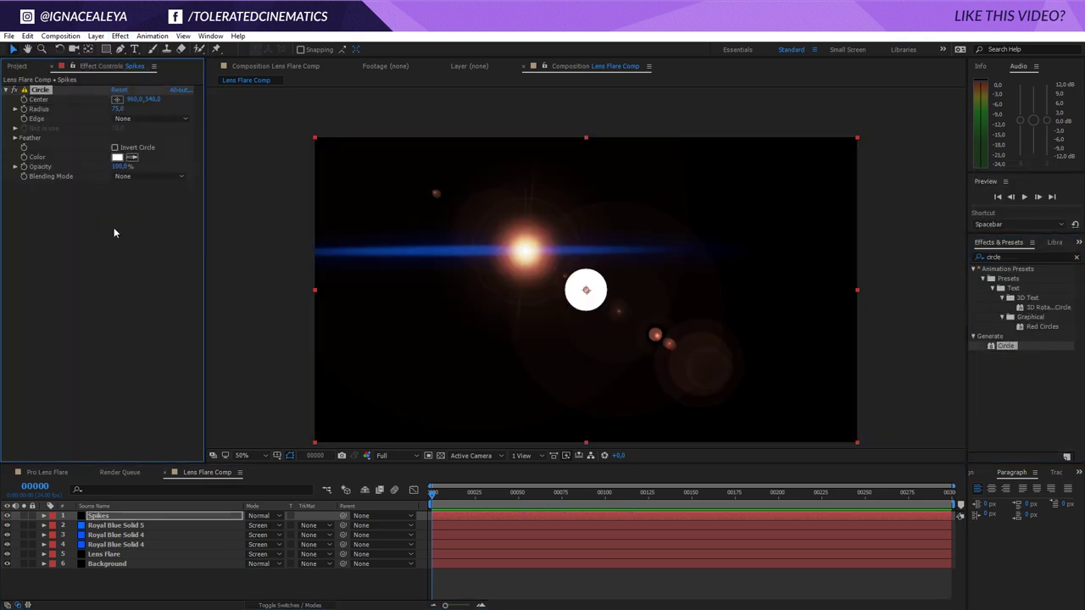
drag(118, 109, 131, 160)
click(117, 158)
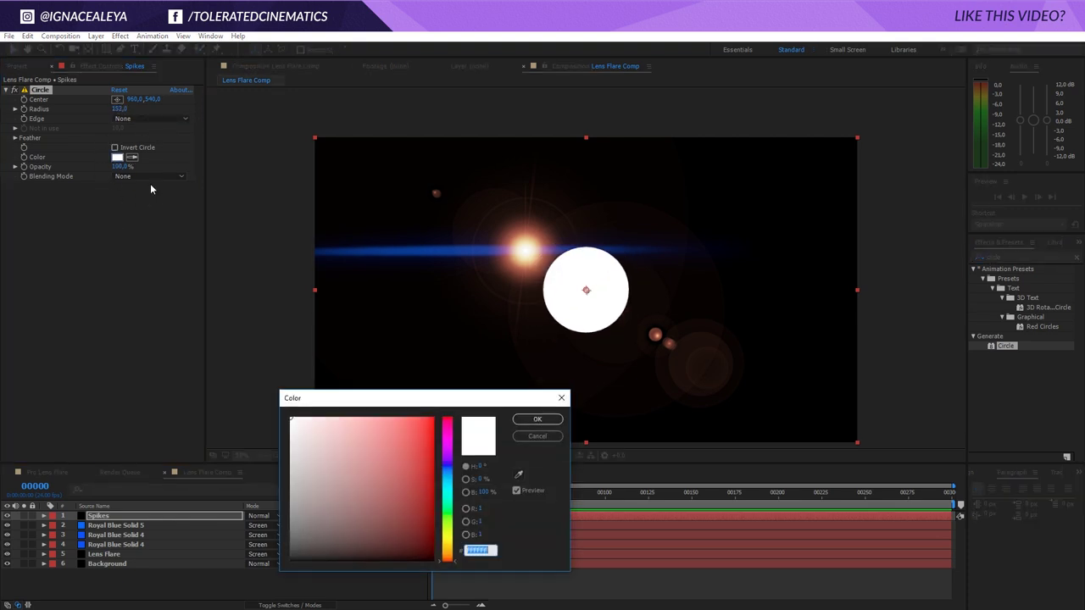
click(538, 435)
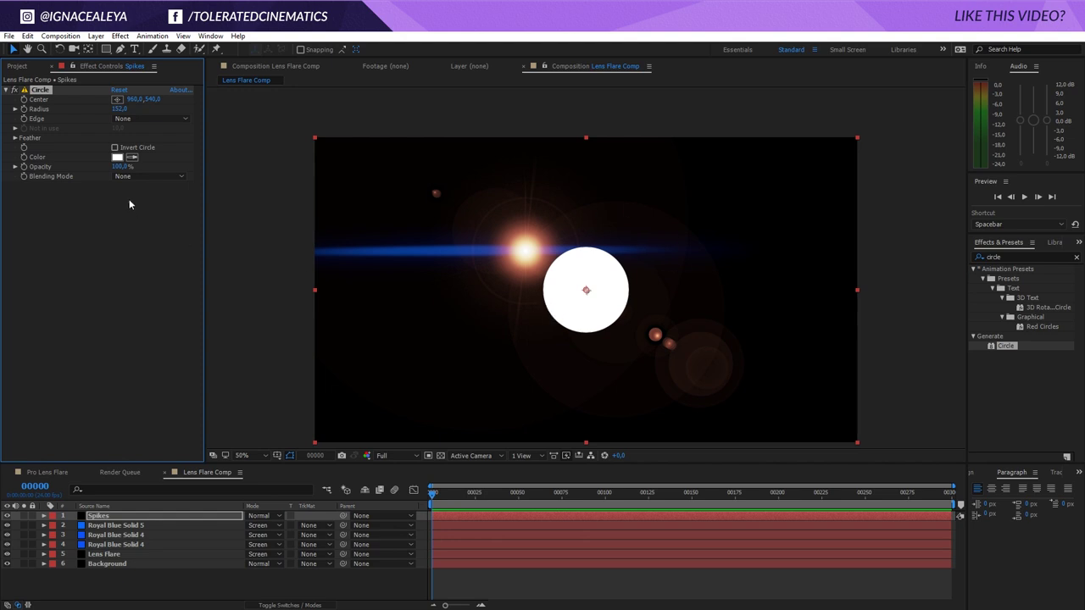
Step: Clear the Effects & Presets search field for a new search
click(1035, 258)
text(f)
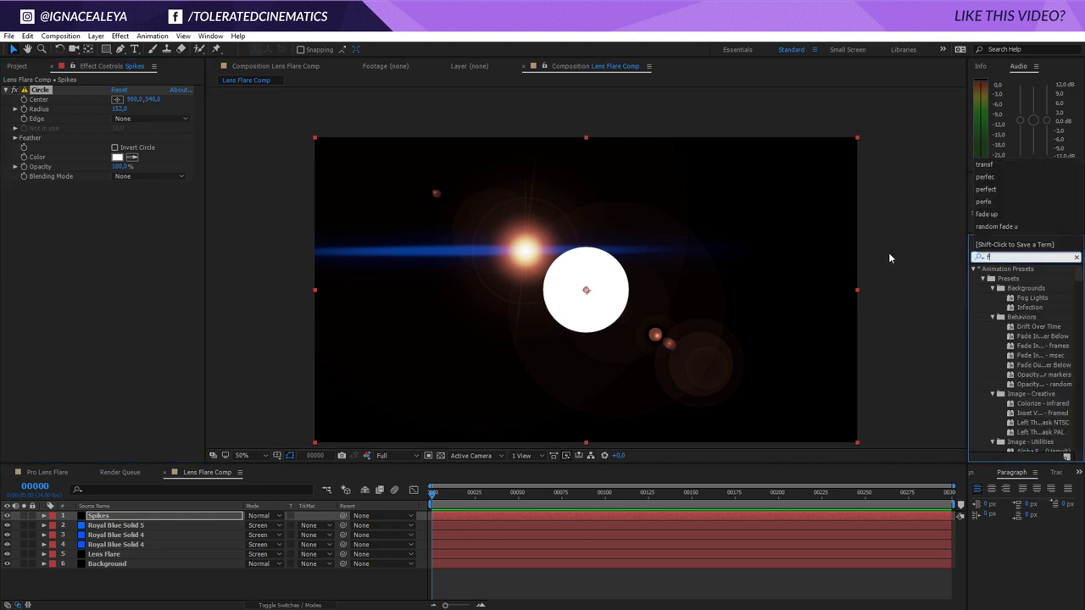
key(BackSpace)
Step: Add Turbulent Noise above the Circle, setting Circle to Stencil Alpha with feather 91
text(noise)
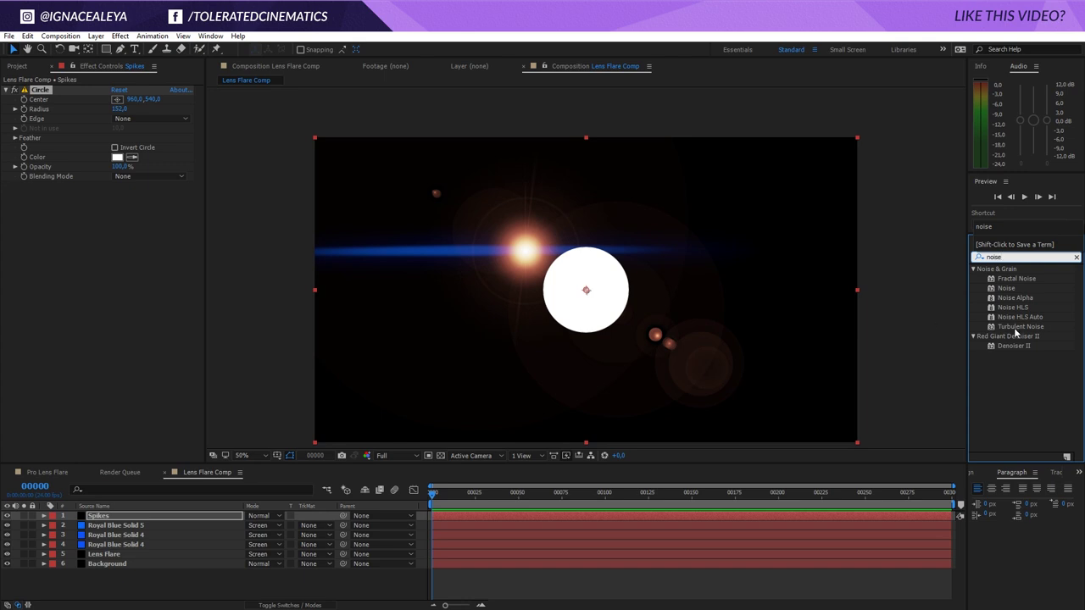
drag(1016, 328, 119, 226)
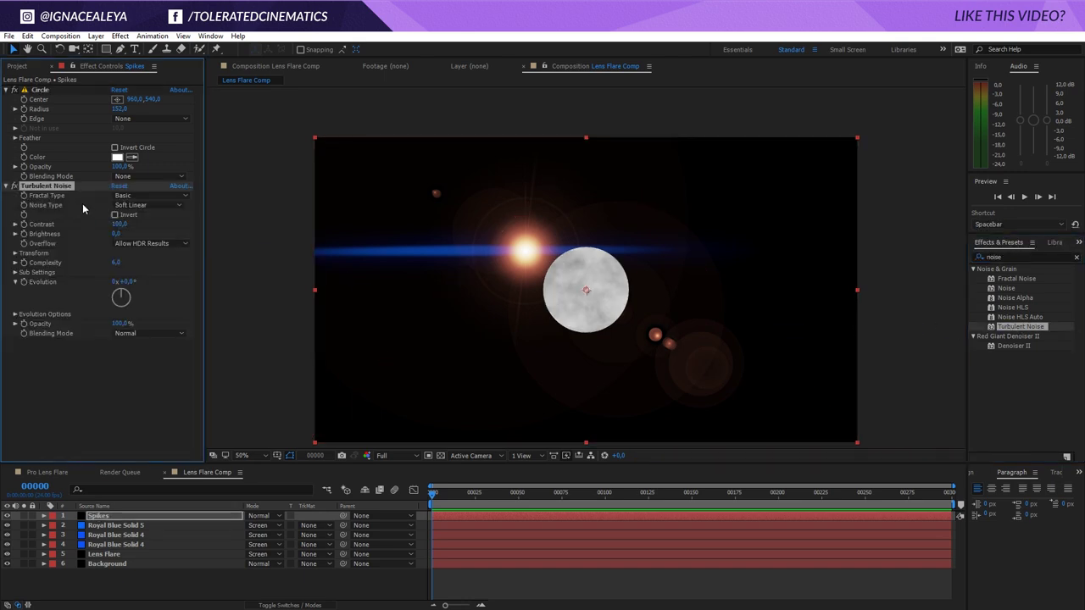
drag(38, 90, 80, 375)
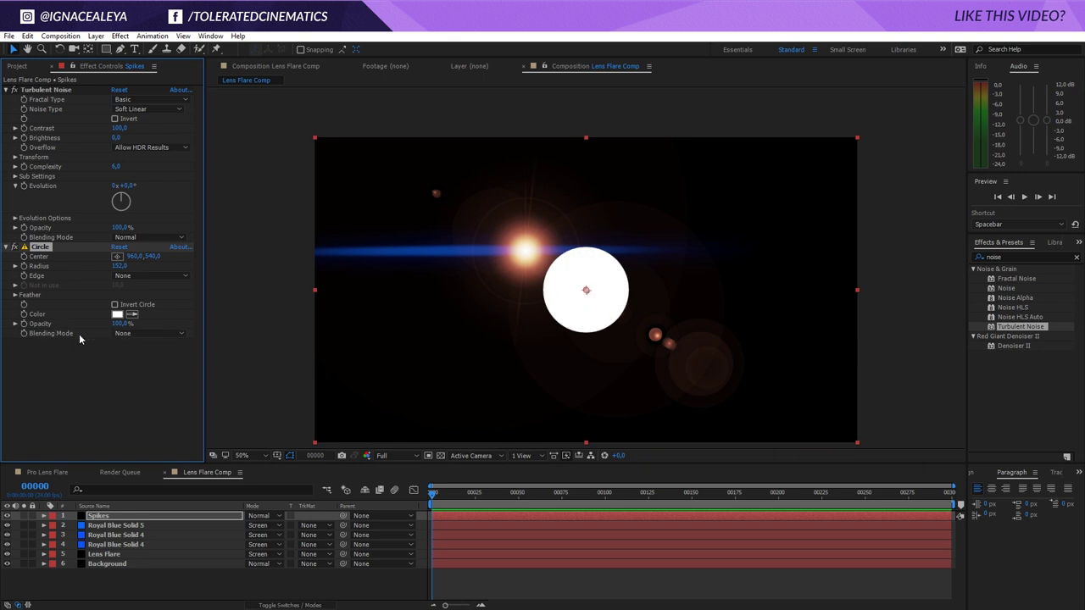
click(149, 333)
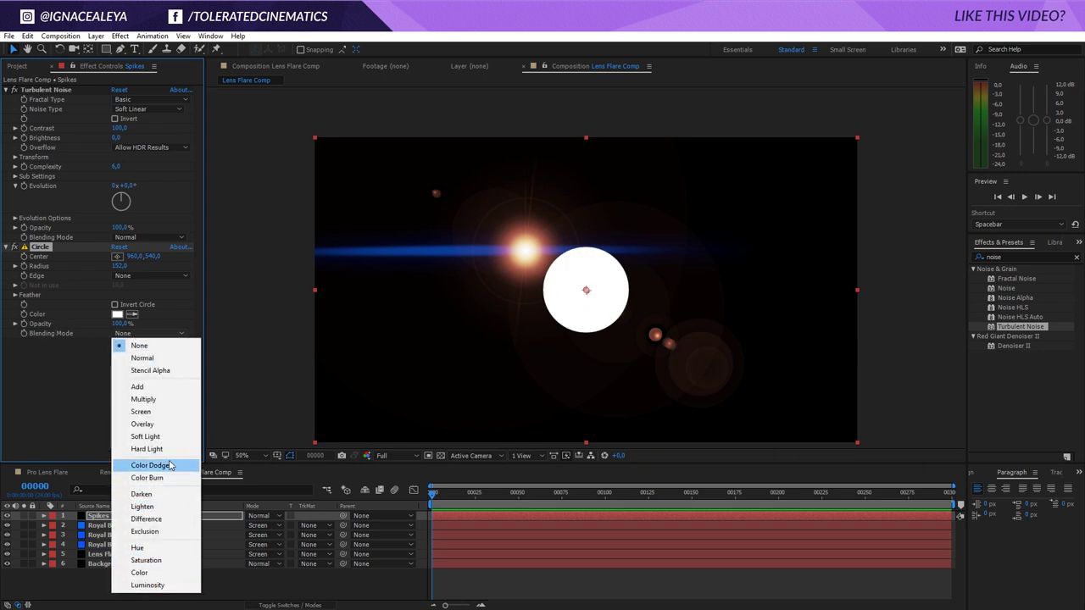
click(158, 370)
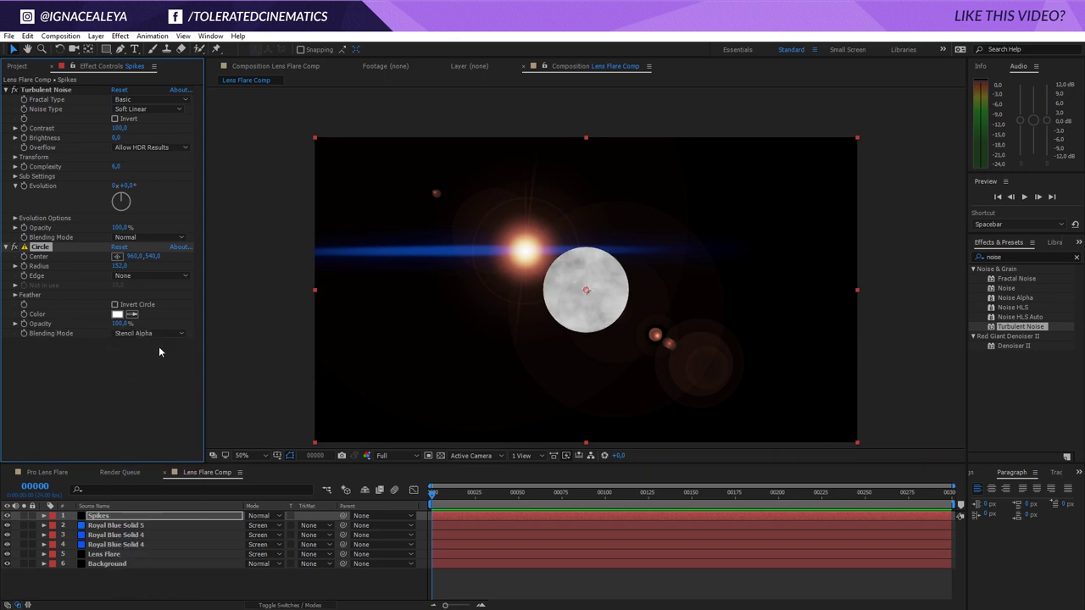
click(55, 89)
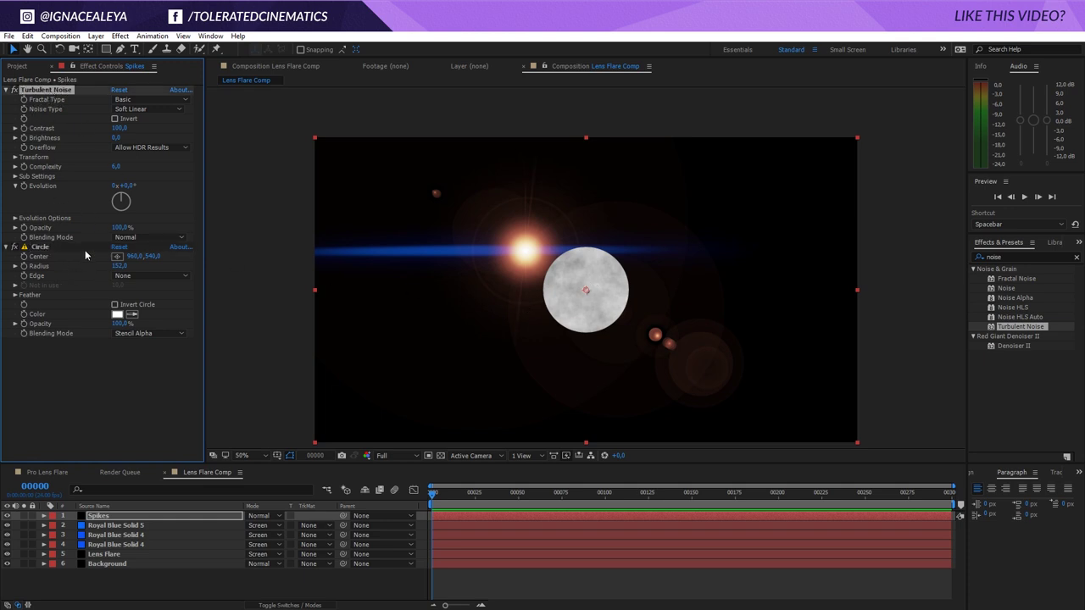
click(41, 247)
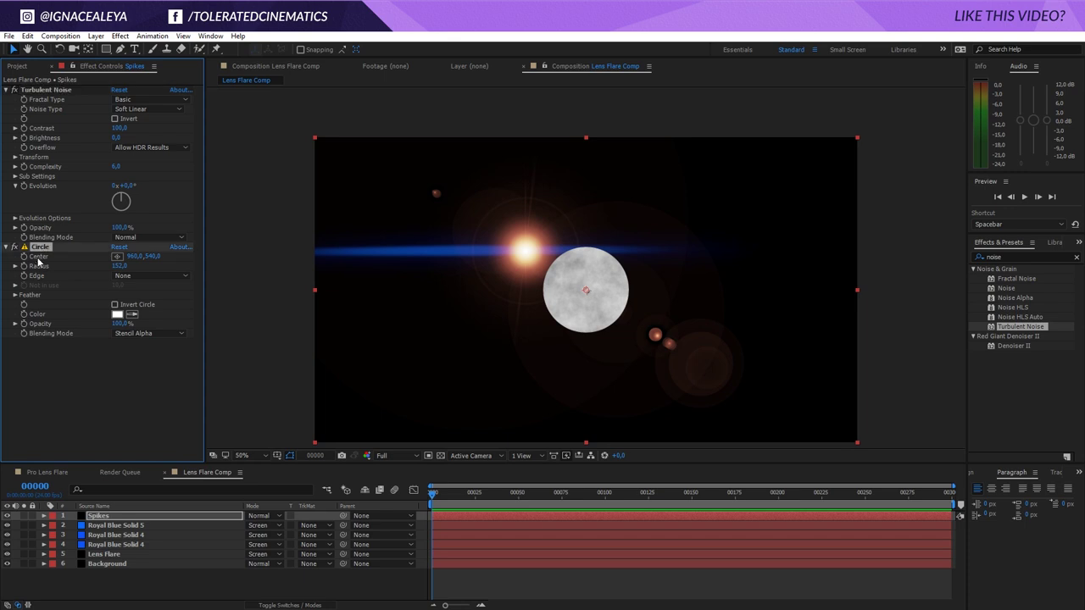
click(14, 295)
drag(116, 305, 171, 315)
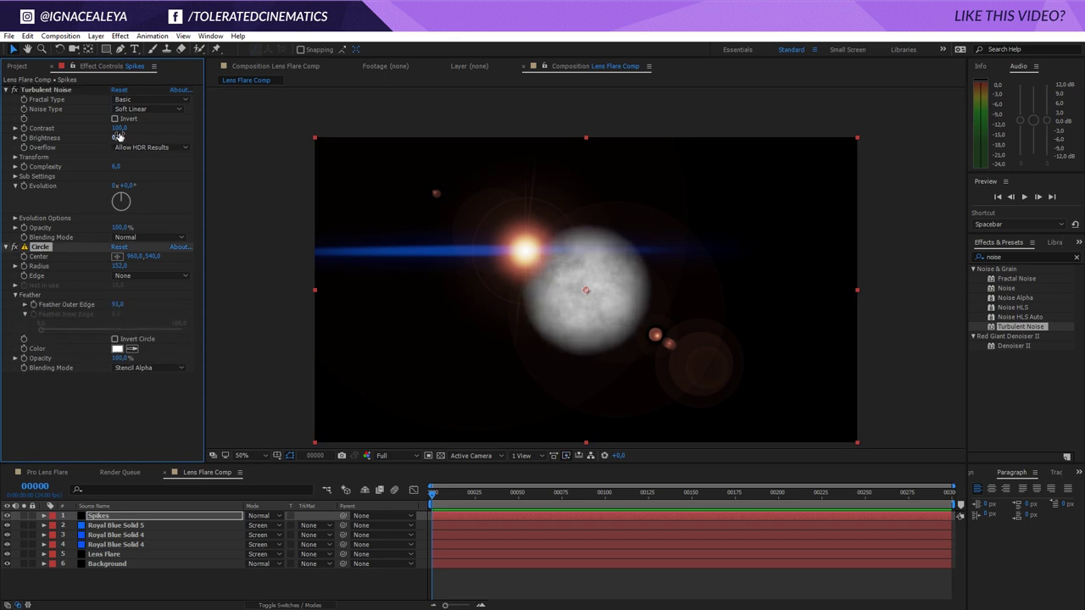
Step: Set the noise to contrast 413, scale 43, brightness -52, and shrink the Circle radius to 70
drag(119, 128, 34, 99)
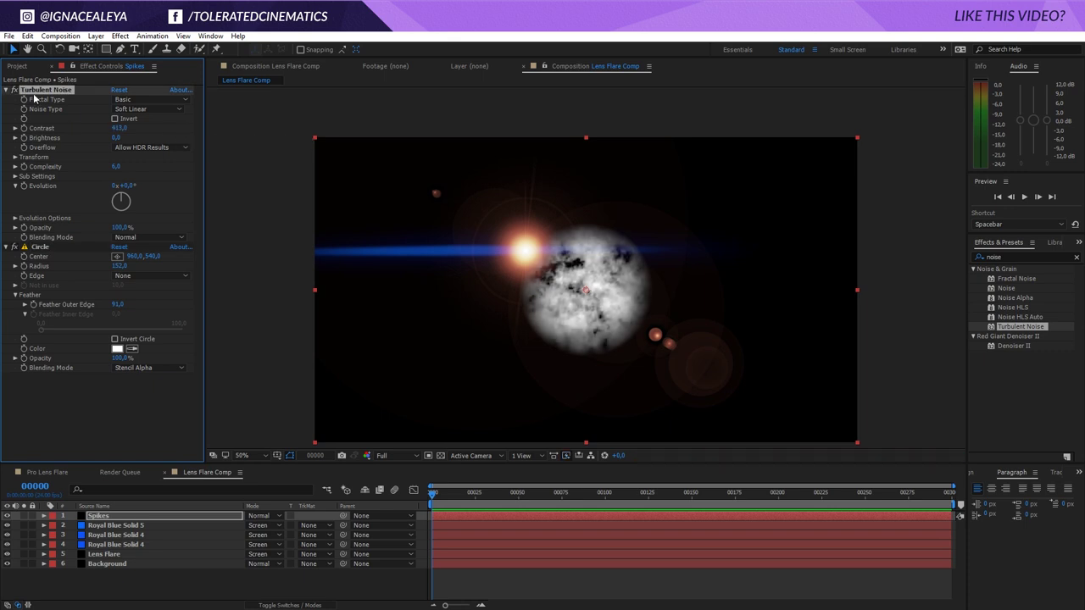
click(15, 157)
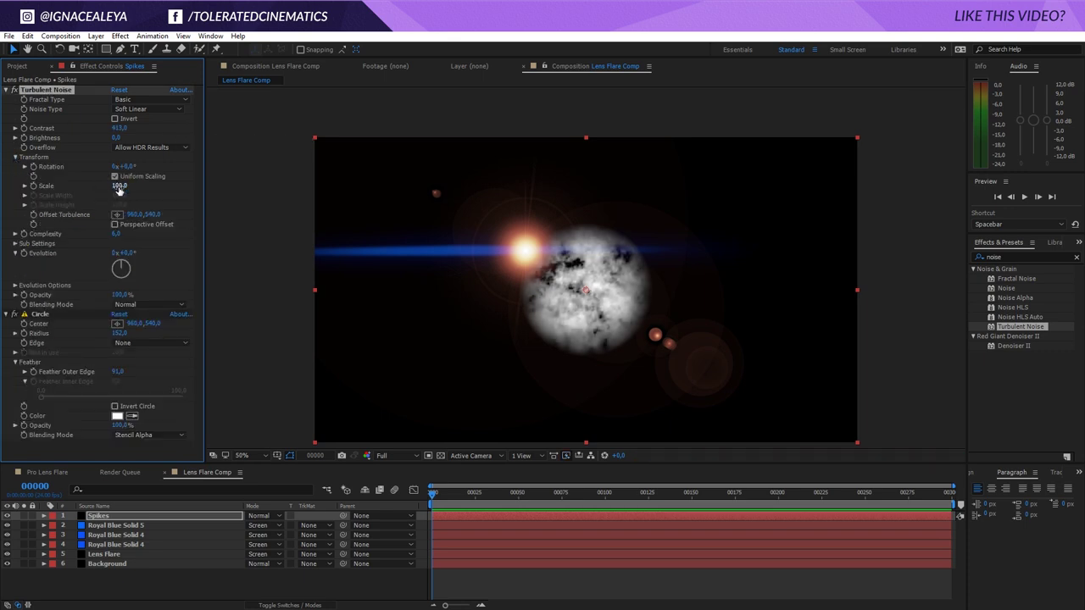
drag(116, 188, 135, 188)
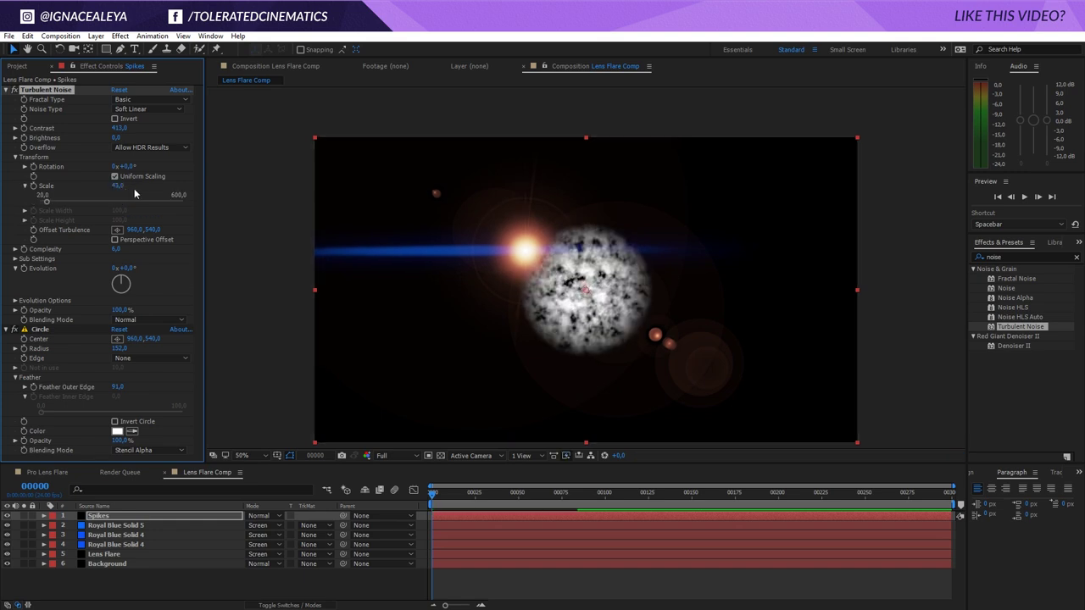
click(127, 166)
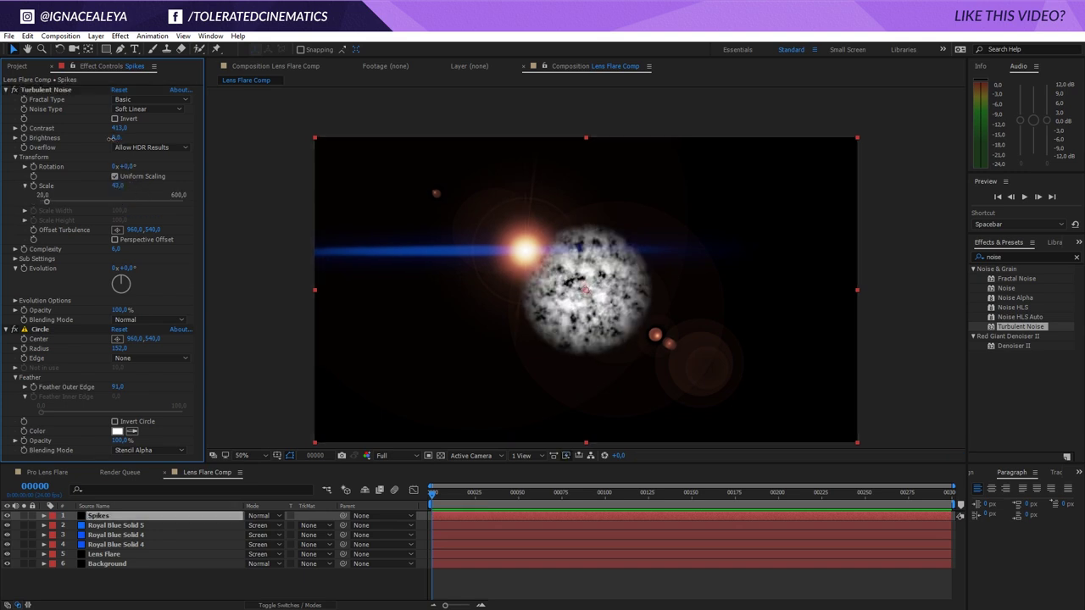
drag(117, 137, 97, 148)
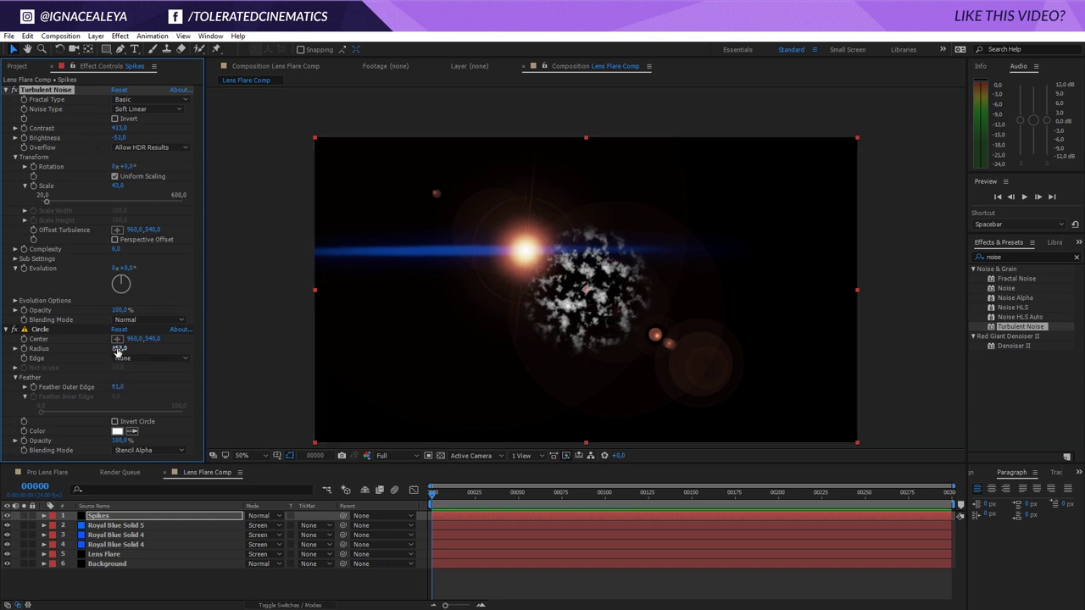
drag(119, 349, 71, 355)
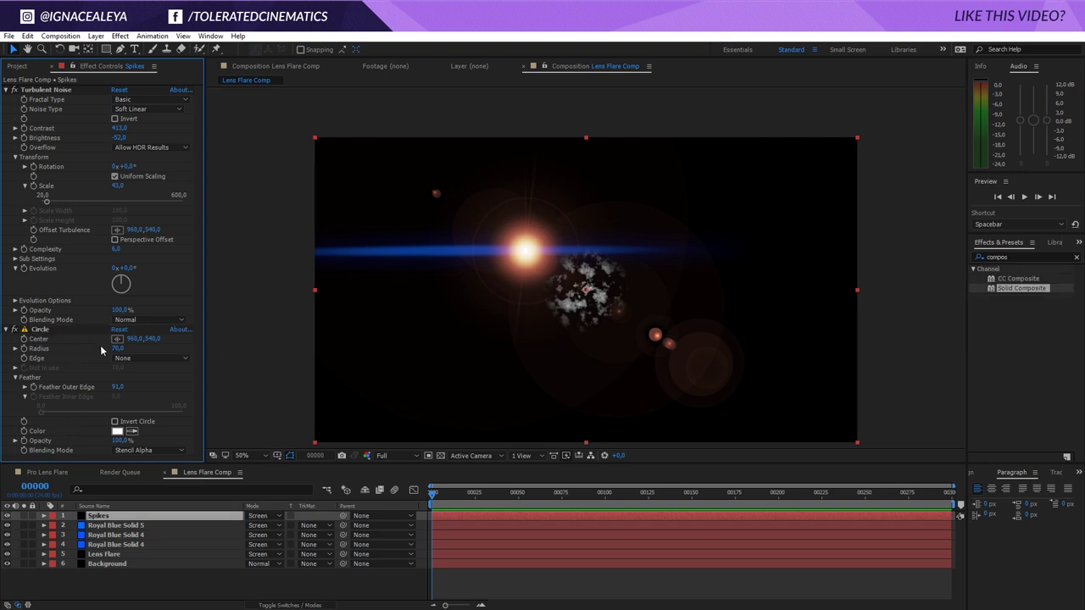
click(1014, 258)
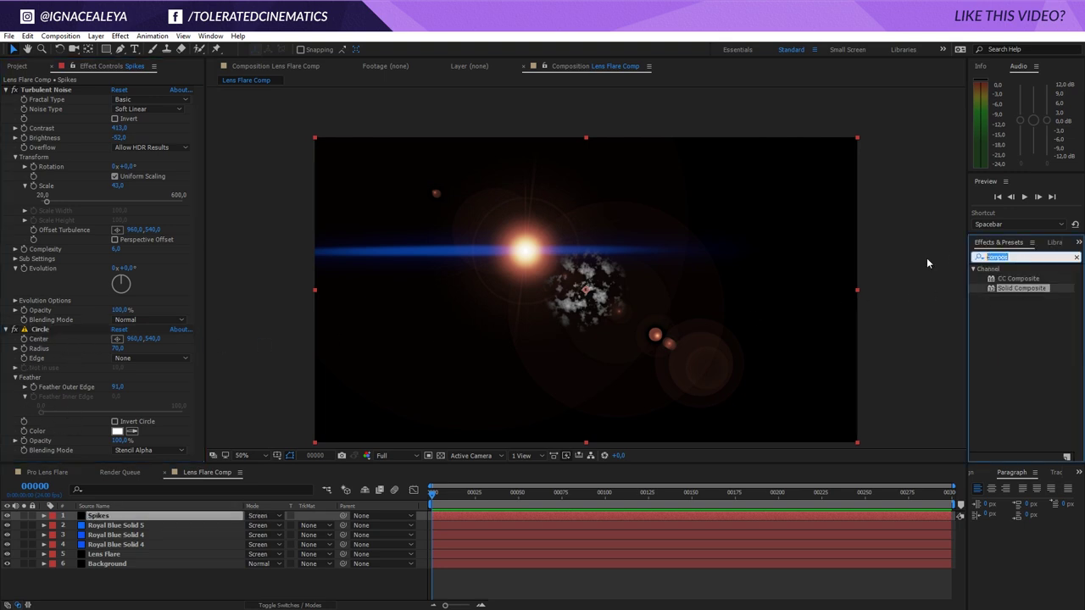
Step: Apply CC Radial Fast Blur to Spikes with Brightest zoom and a raised Amount
text(cc ra)
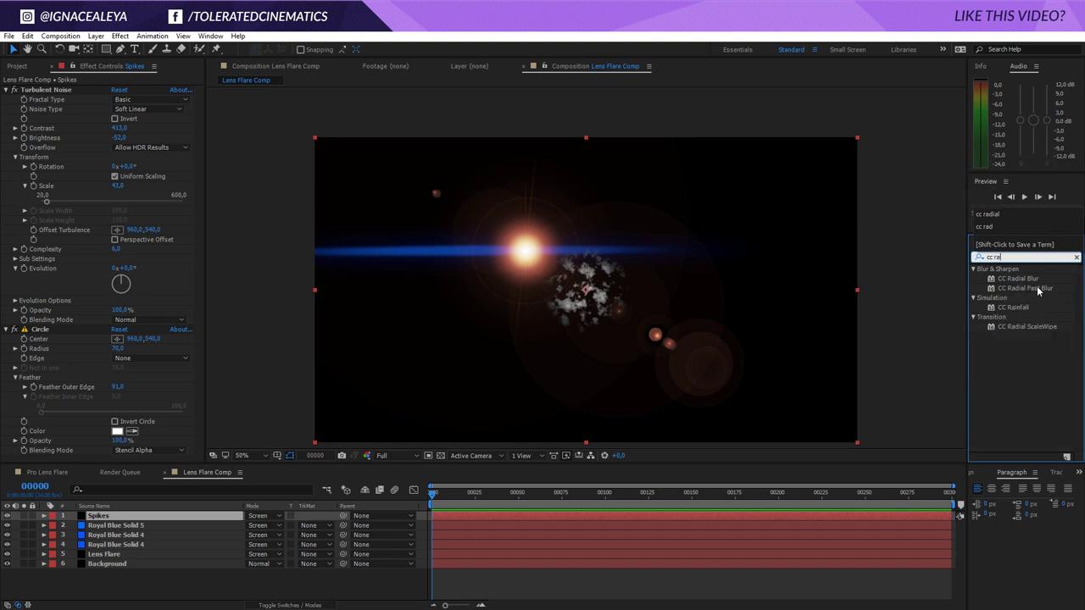
drag(1030, 292, 136, 459)
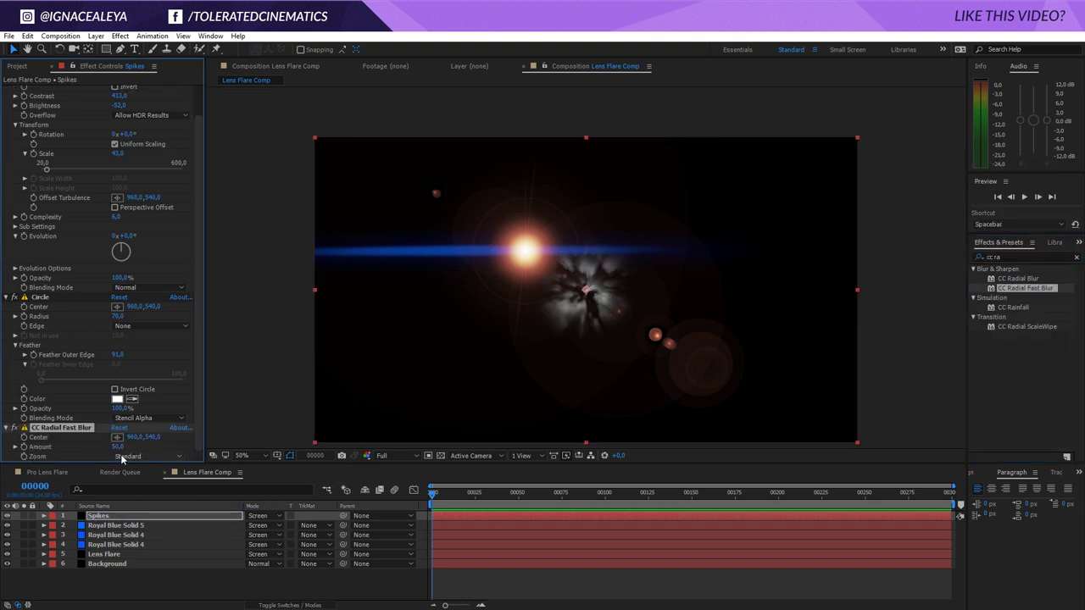
click(140, 457)
drag(150, 480, 312, 409)
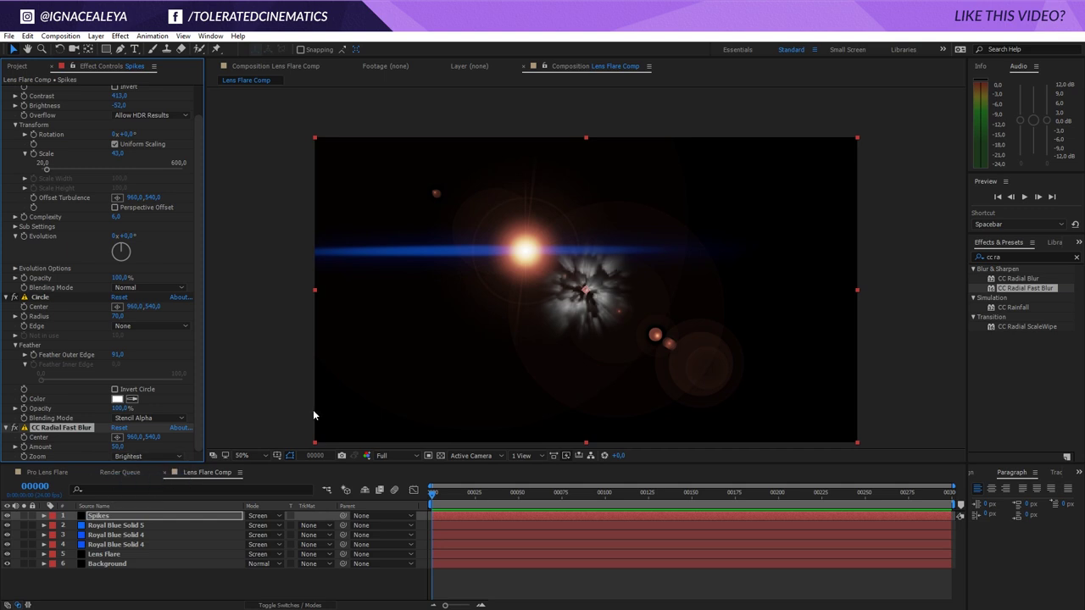
drag(116, 447, 141, 450)
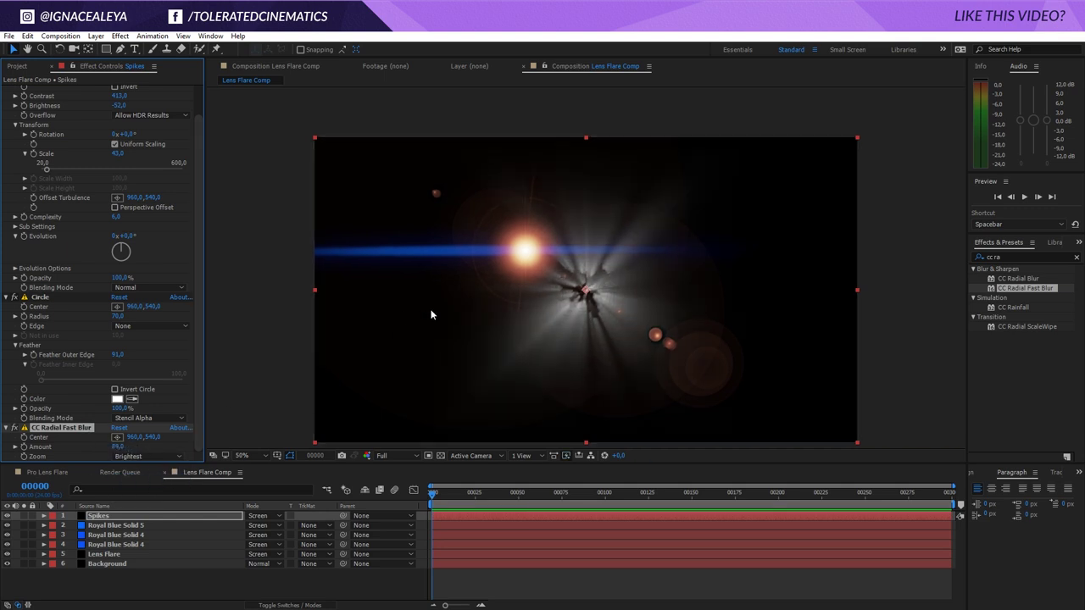
click(115, 438)
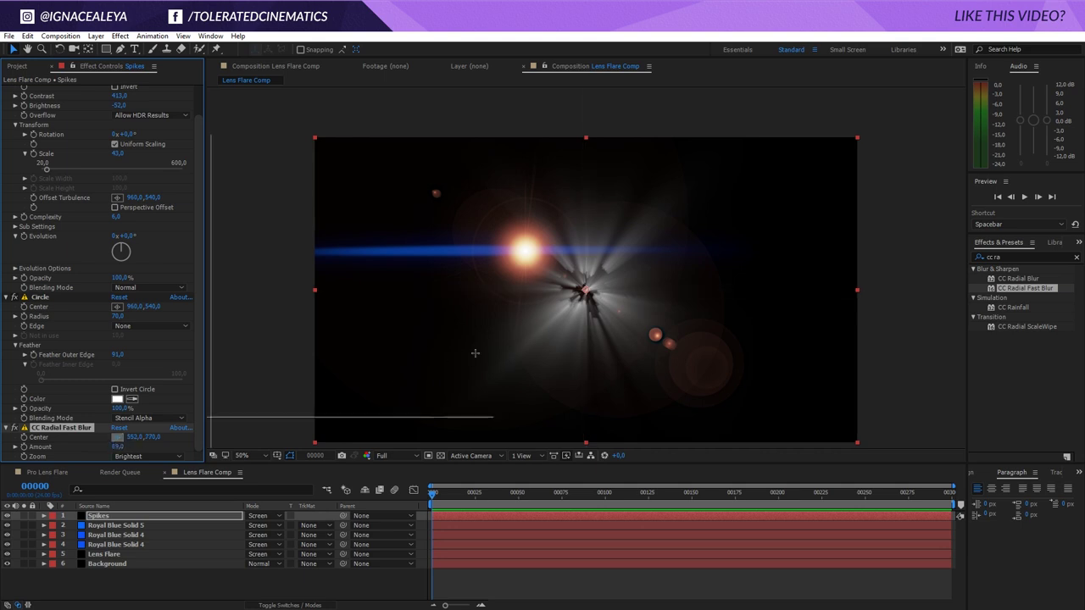
click(112, 437)
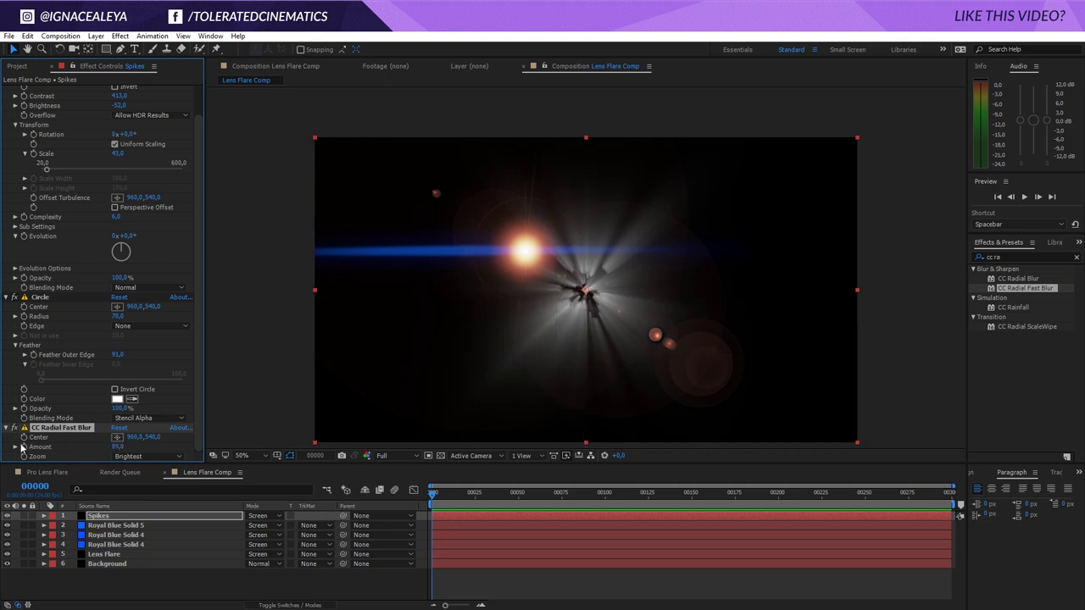
Step: Link the blur Center by expression to Circle Center and place it on the flare hotspot
alt+click(24, 437)
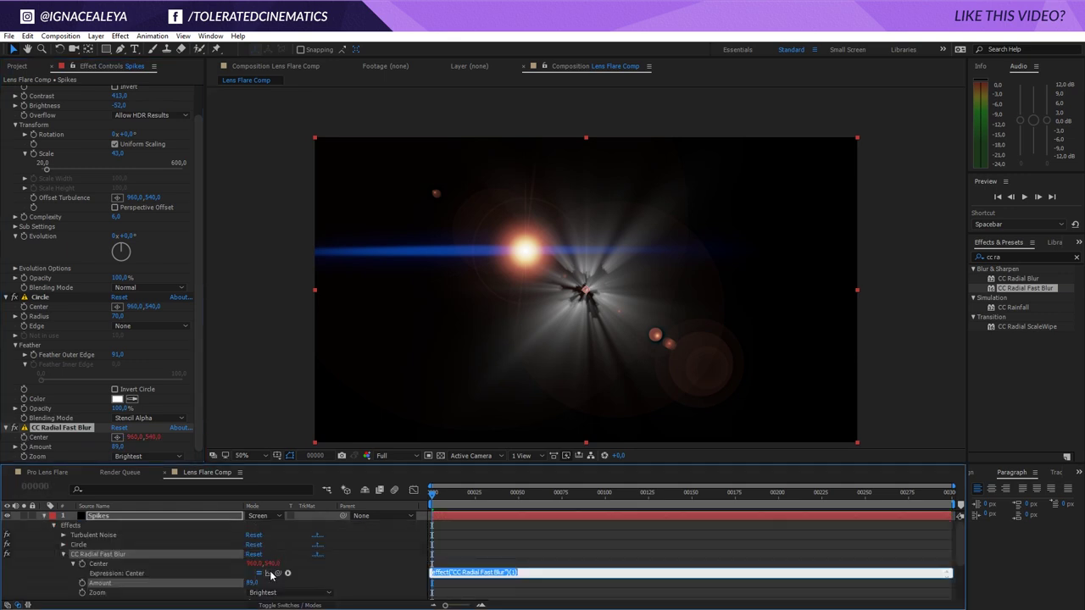
drag(280, 574, 56, 306)
click(51, 306)
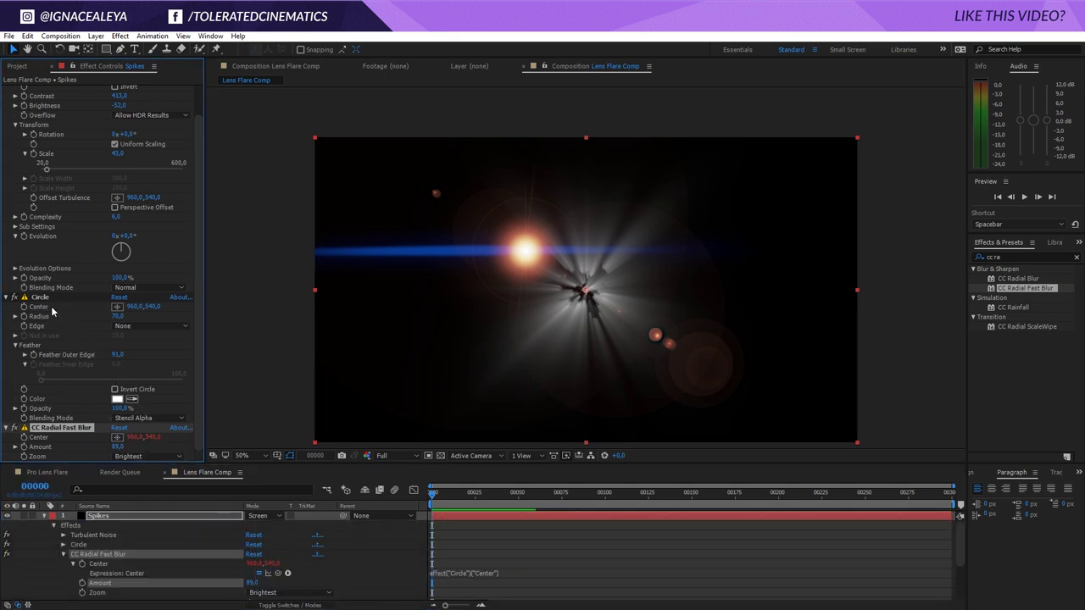
click(118, 306)
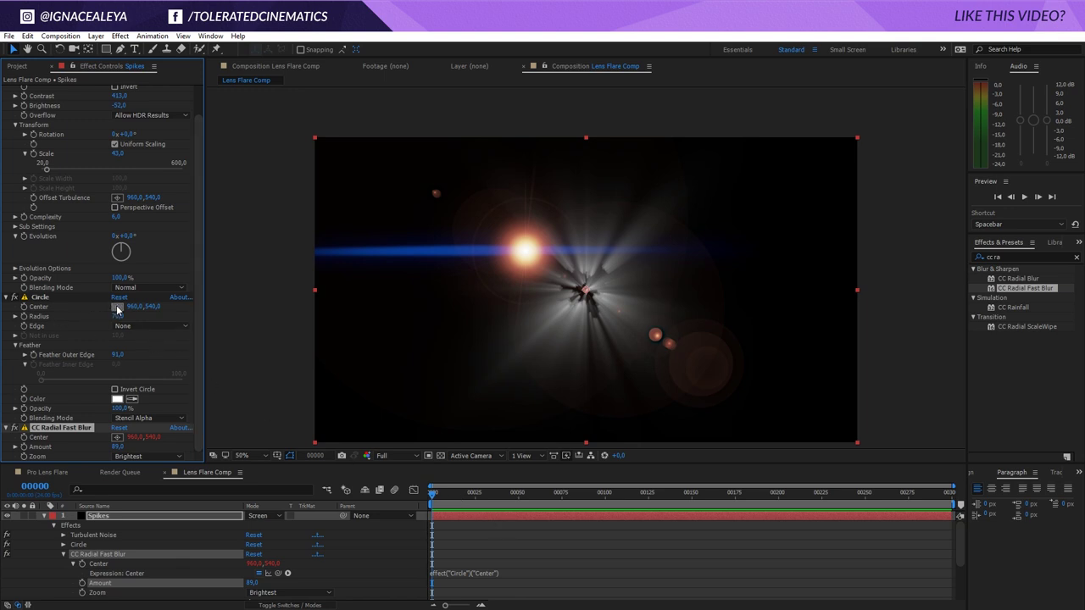
click(527, 250)
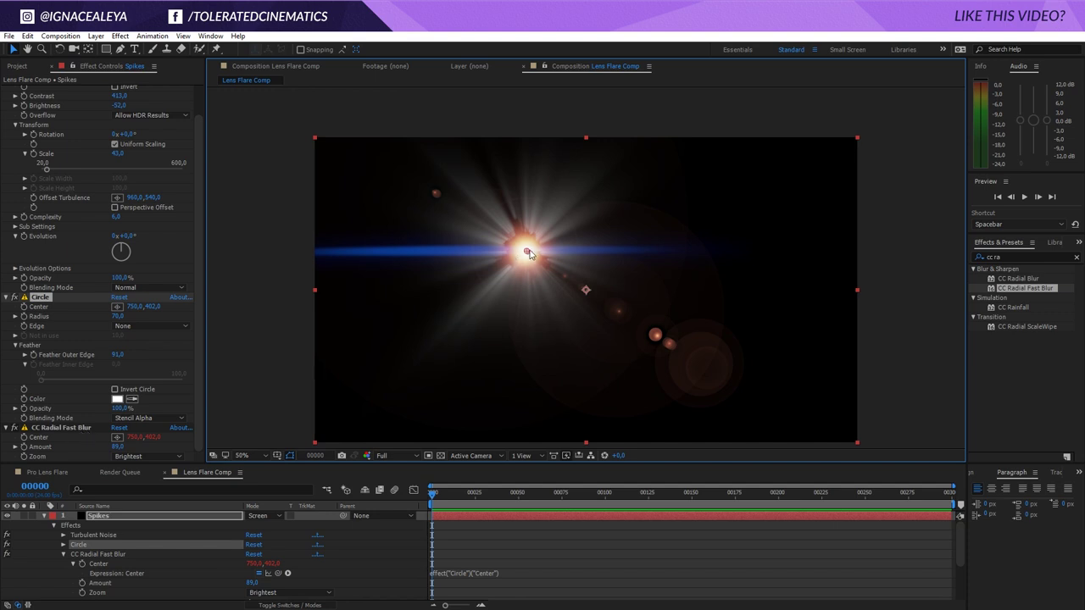
drag(526, 255, 527, 254)
Step: Copy the Lens Flare layer's Curves effect and paste it onto the Spikes layer
click(45, 520)
click(104, 553)
click(104, 581)
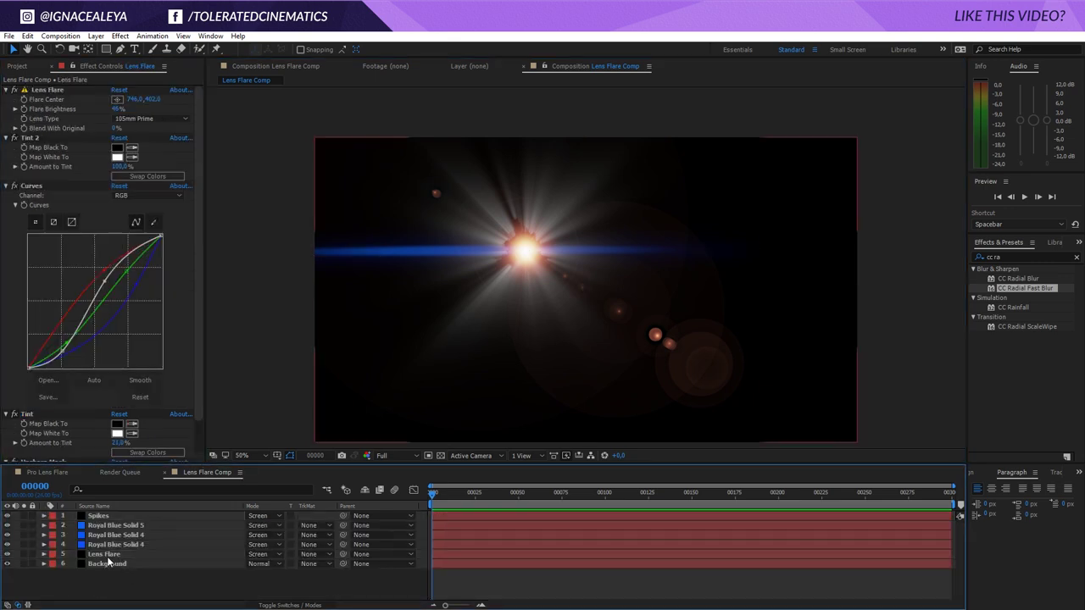
click(107, 555)
click(33, 187)
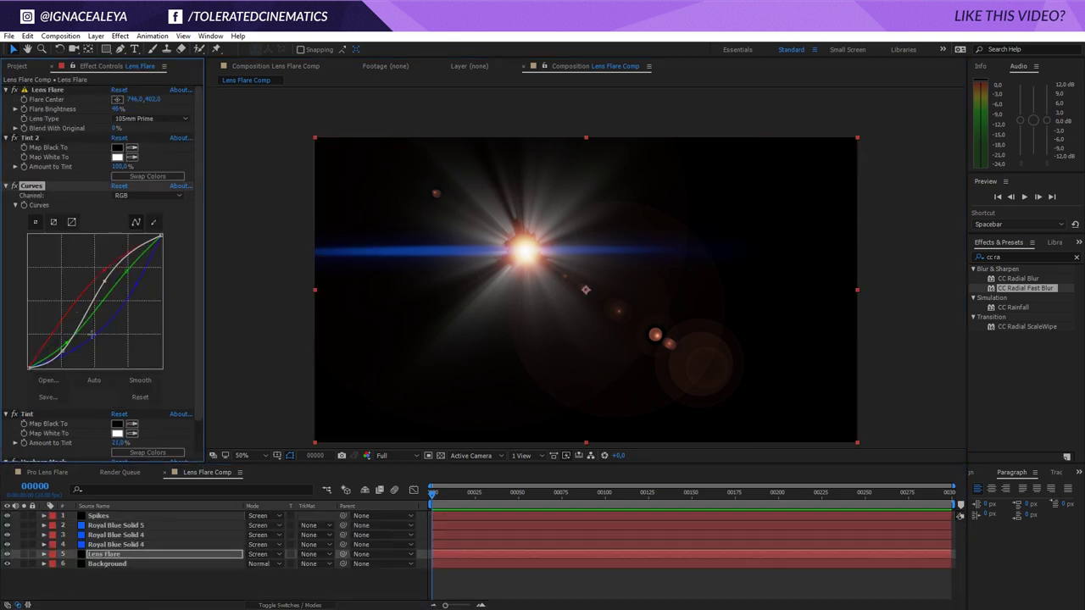
click(98, 516)
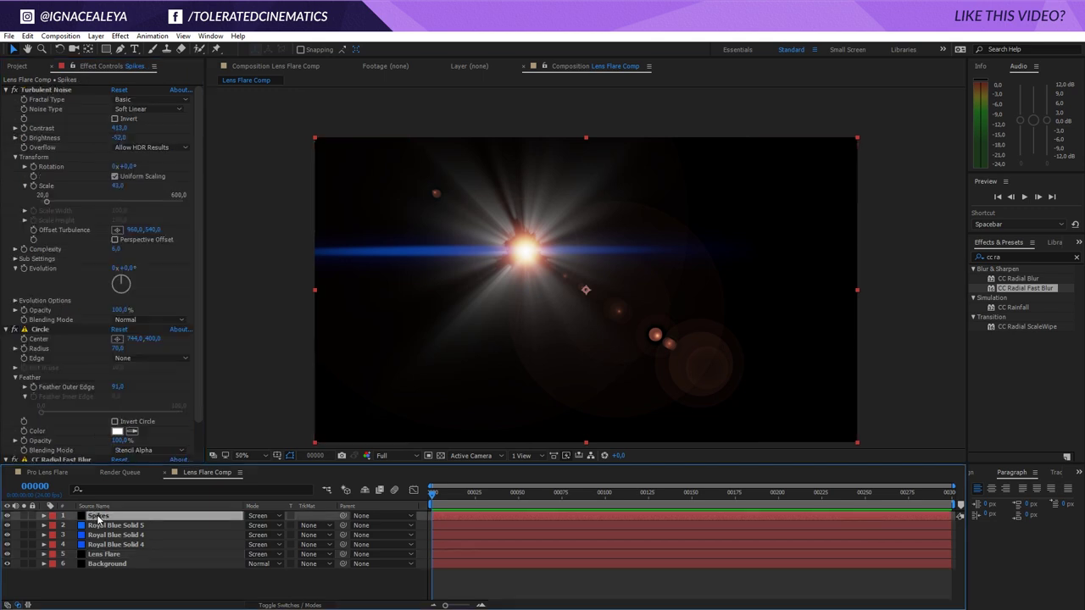
key(Return)
drag(201, 273, 206, 436)
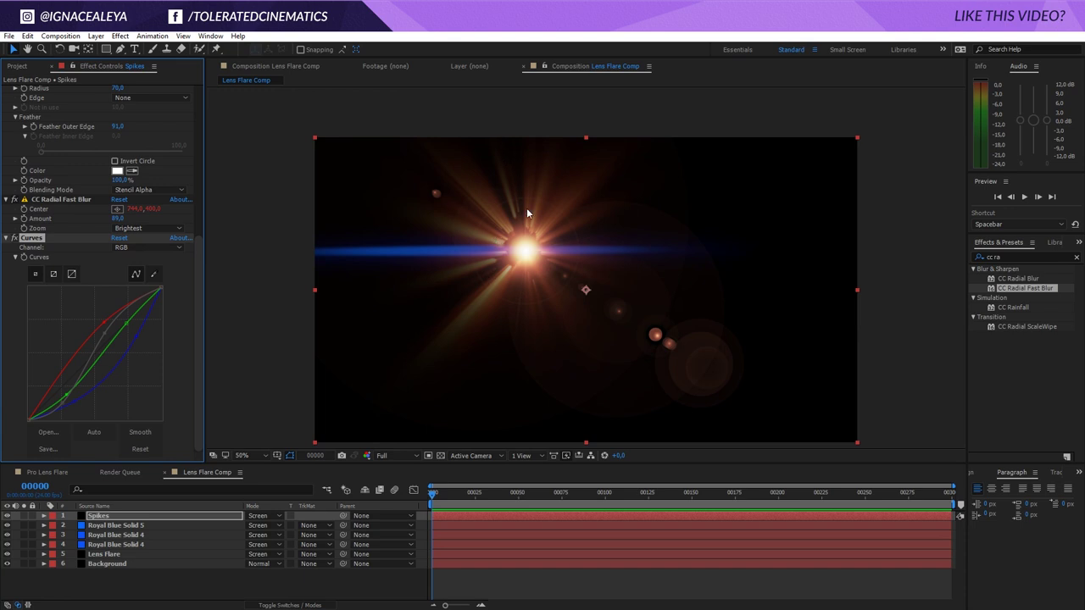
scroll(70, 384, up, 5)
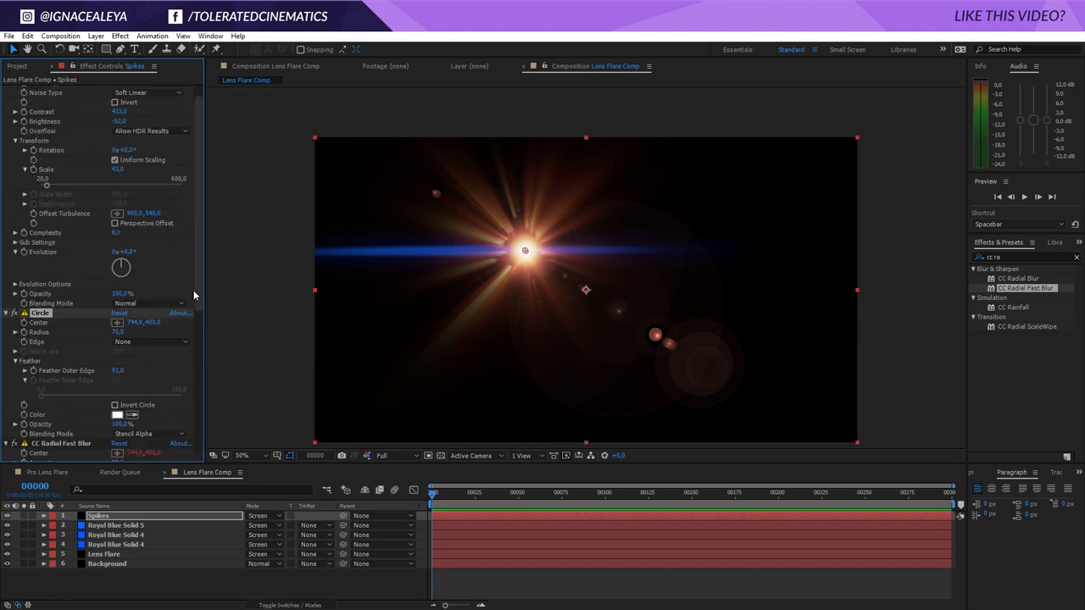
scroll(173, 233, up, 1)
Step: Solo Spikes, apply a Solid Composite coloured black, then unsolo the layer
drag(198, 131, 198, 263)
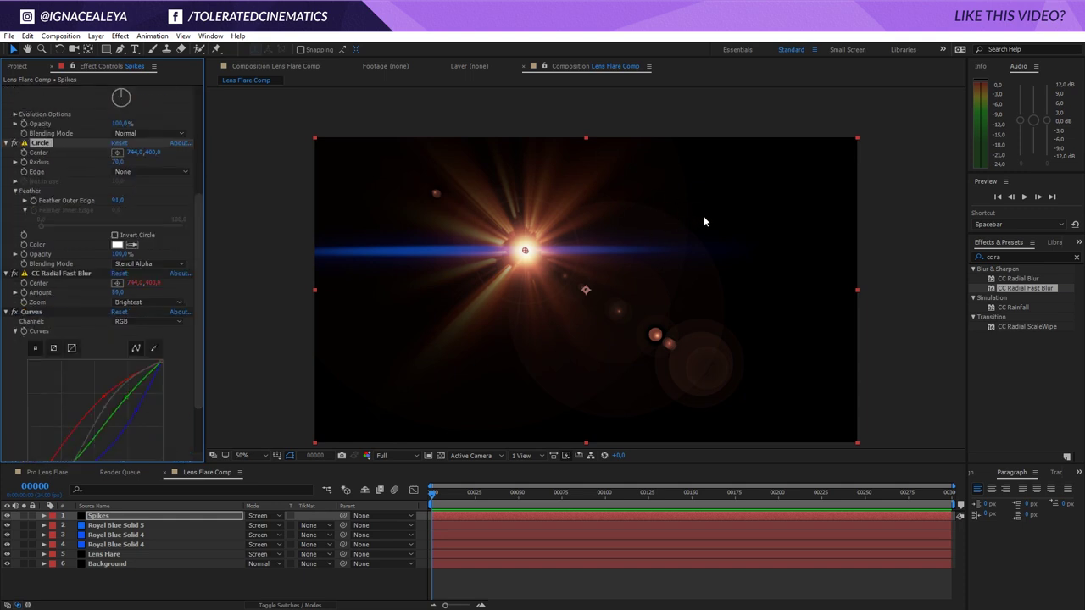
click(23, 515)
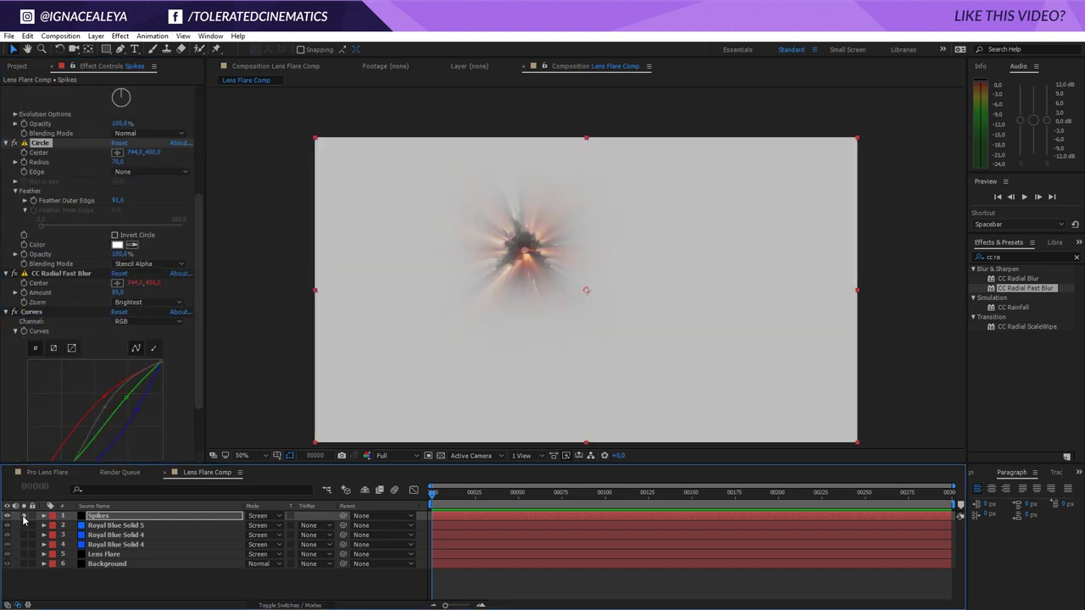
click(440, 456)
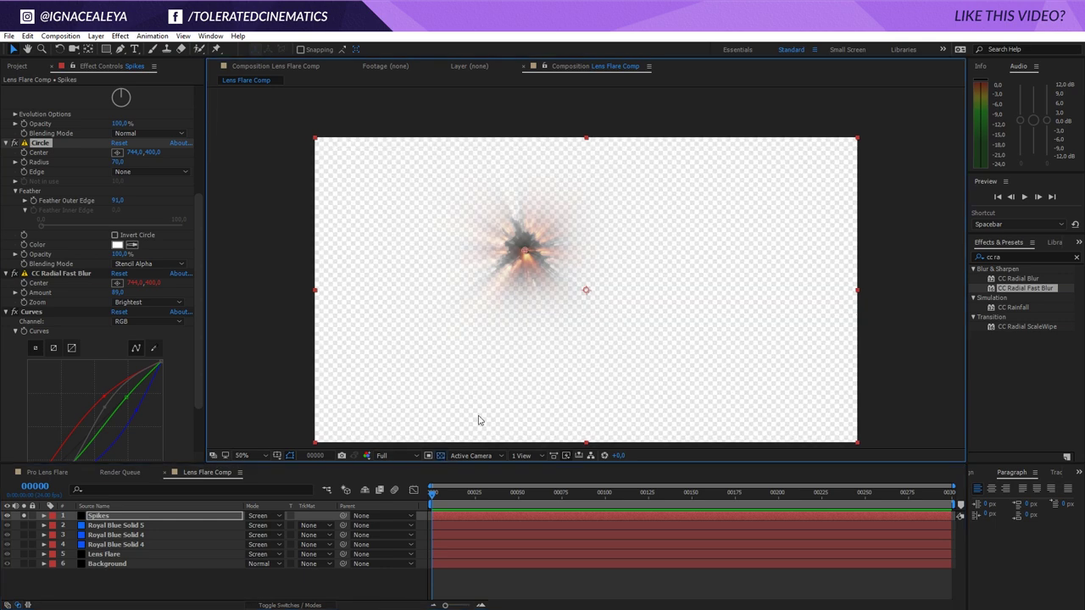
click(440, 457)
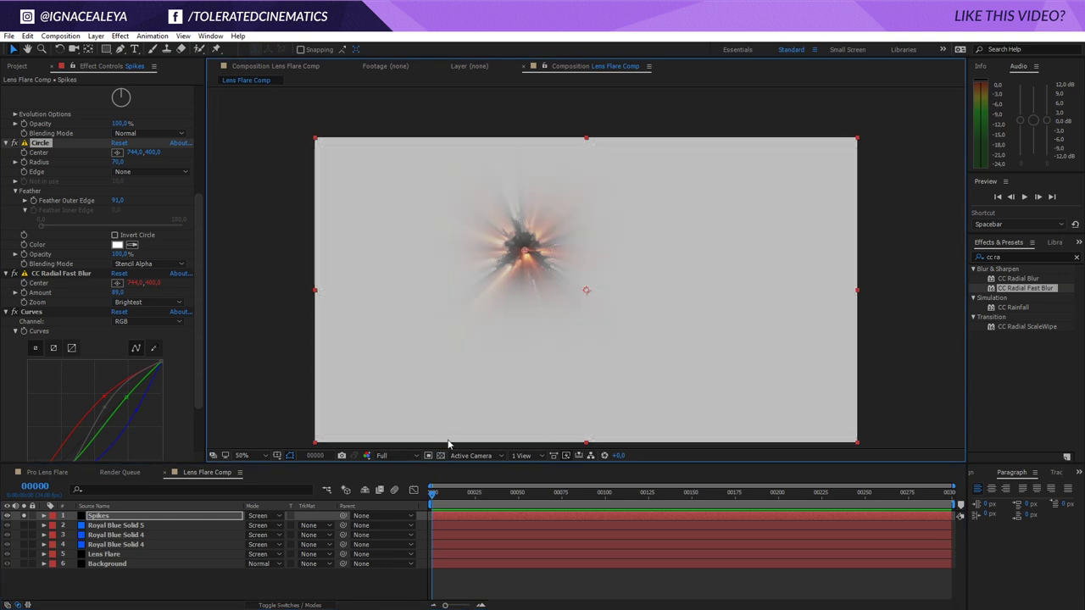
click(1018, 256)
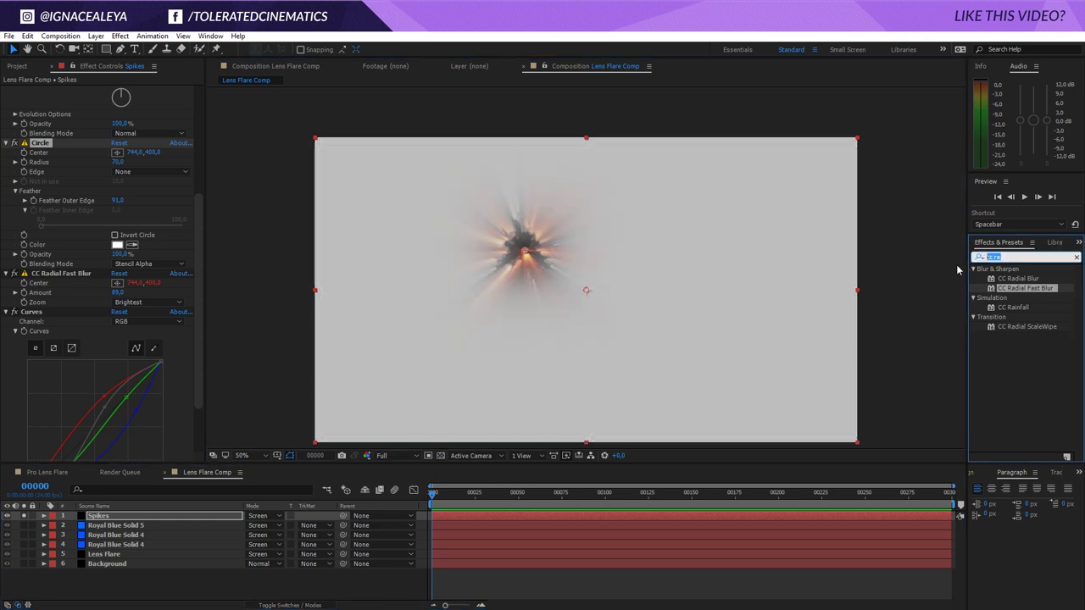
text(soli)
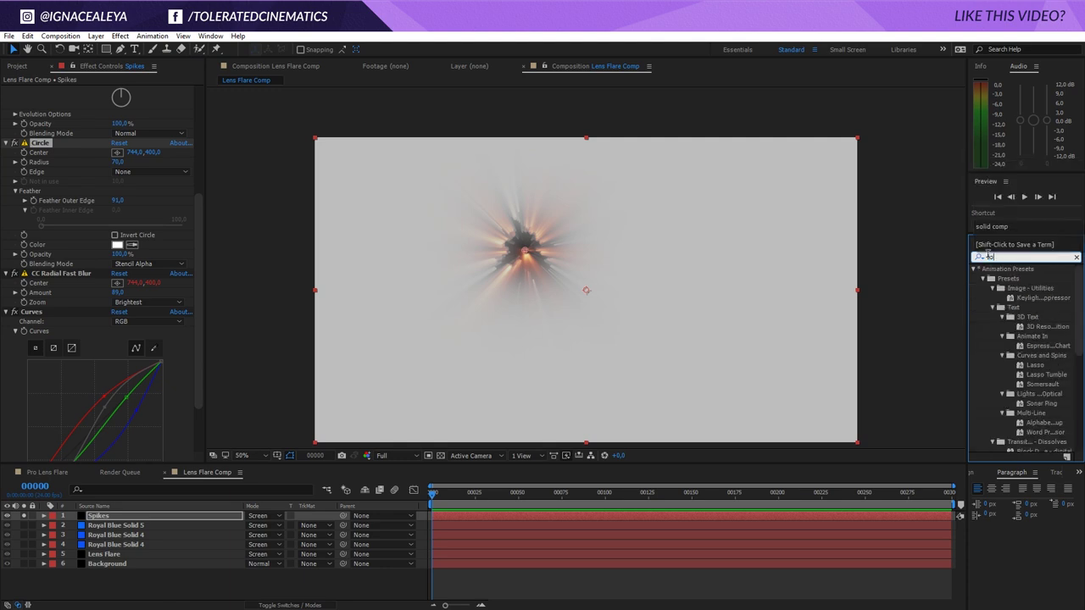
text(d c)
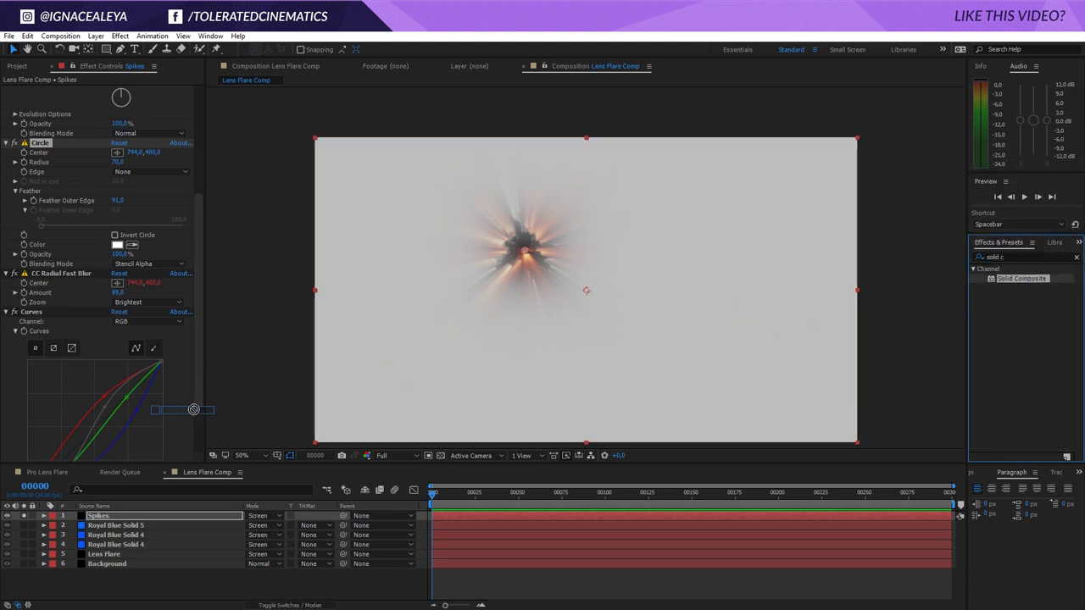
drag(1021, 278, 40, 239)
click(117, 171)
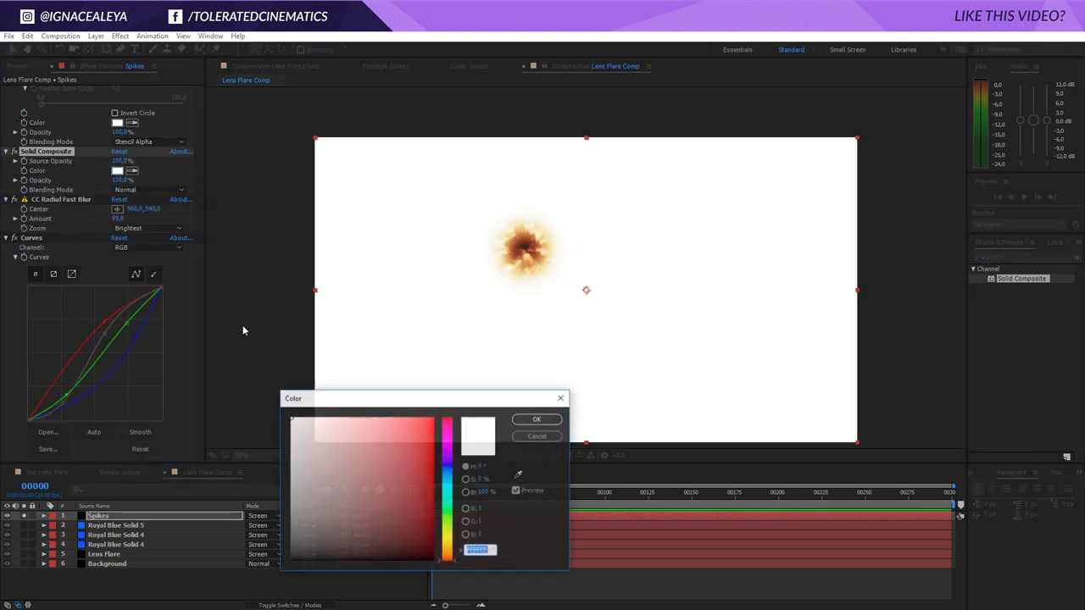
click(290, 560)
click(537, 419)
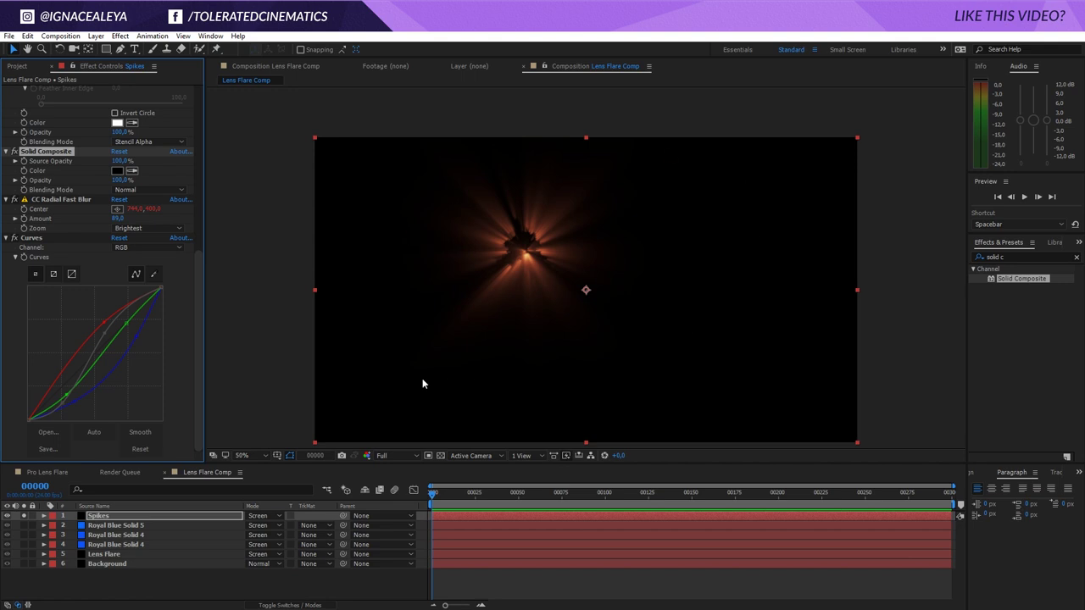
click(24, 515)
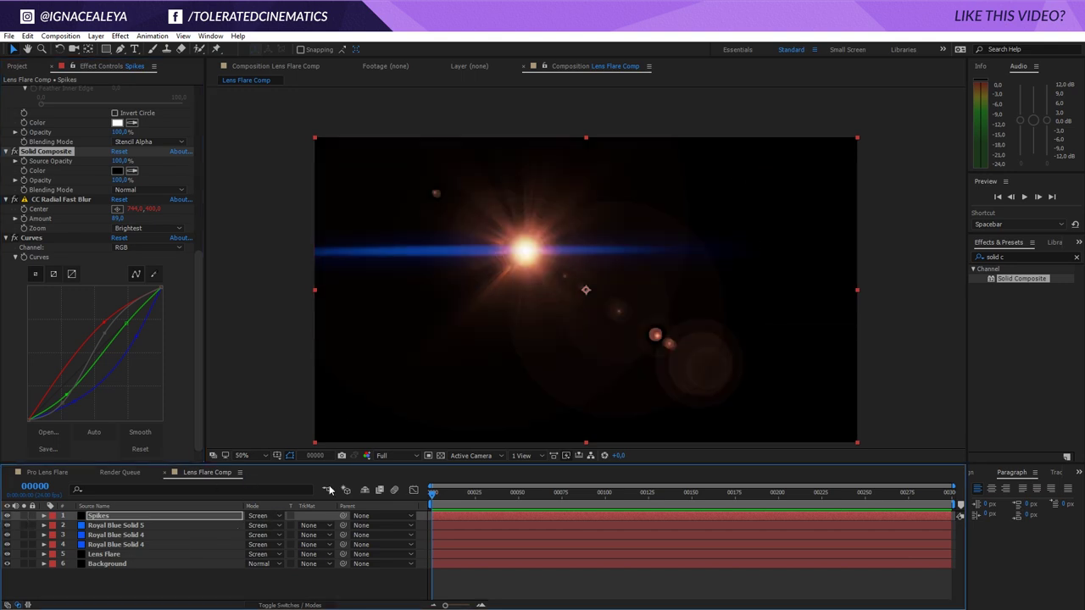
Step: Set the Circle radius to 60 and the CC Radial Fast Blur amount to 94
click(14, 153)
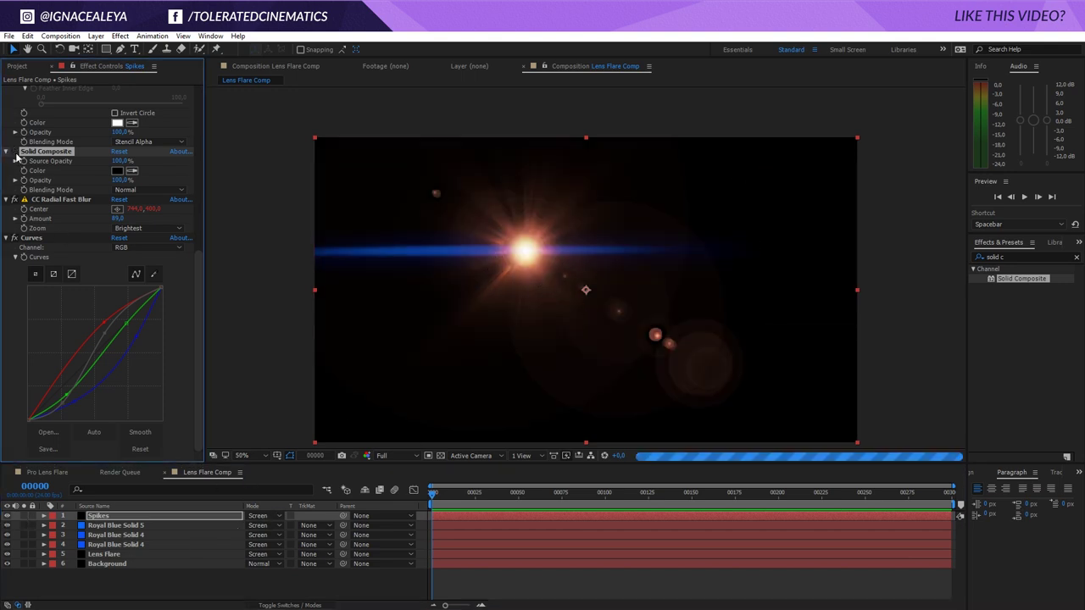
click(15, 152)
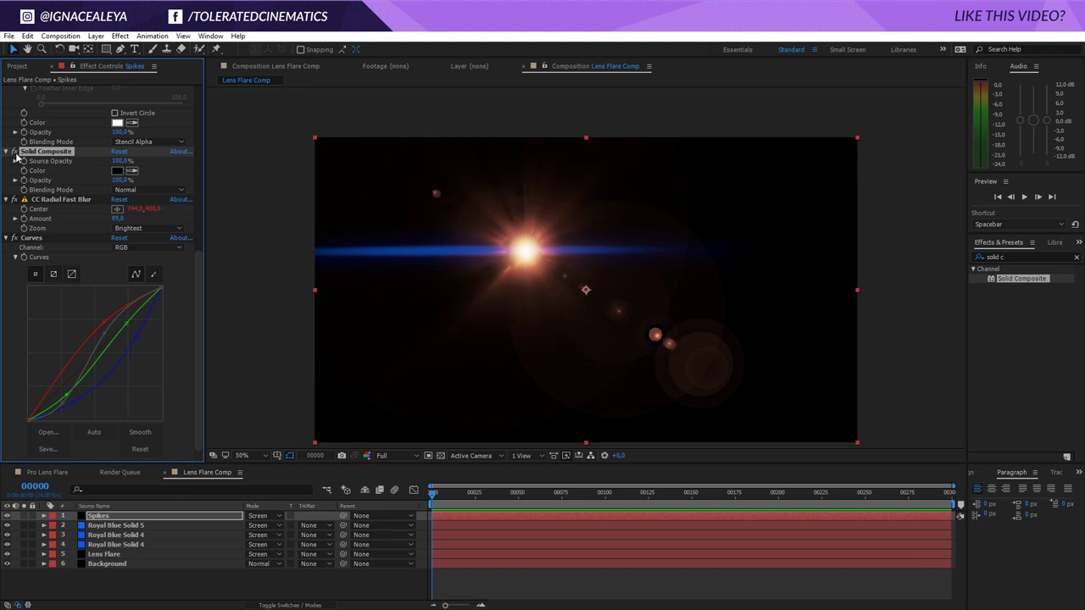
drag(195, 269, 191, 178)
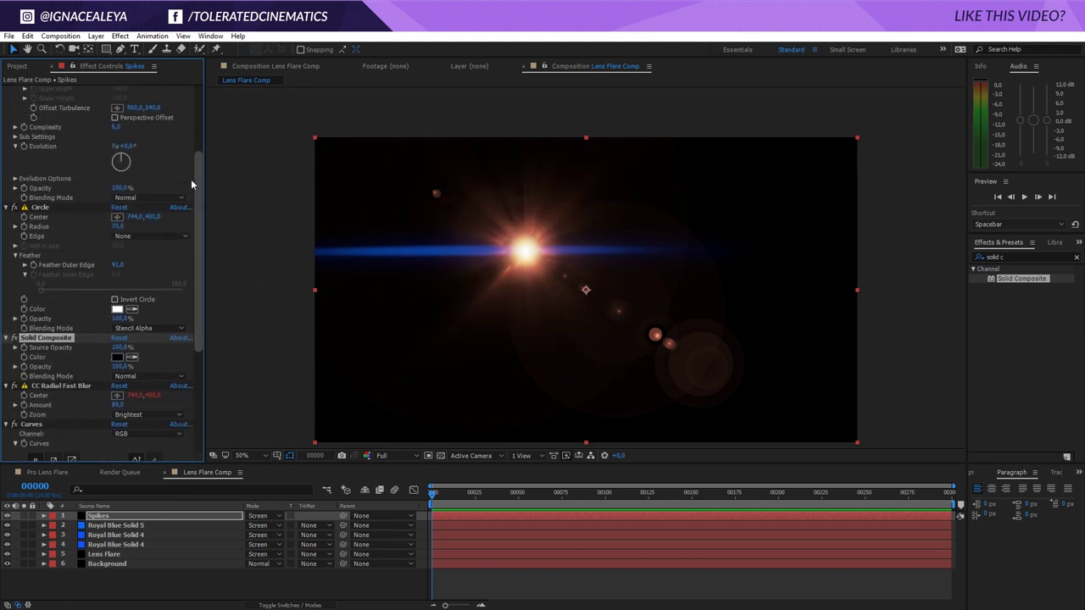
click(117, 217)
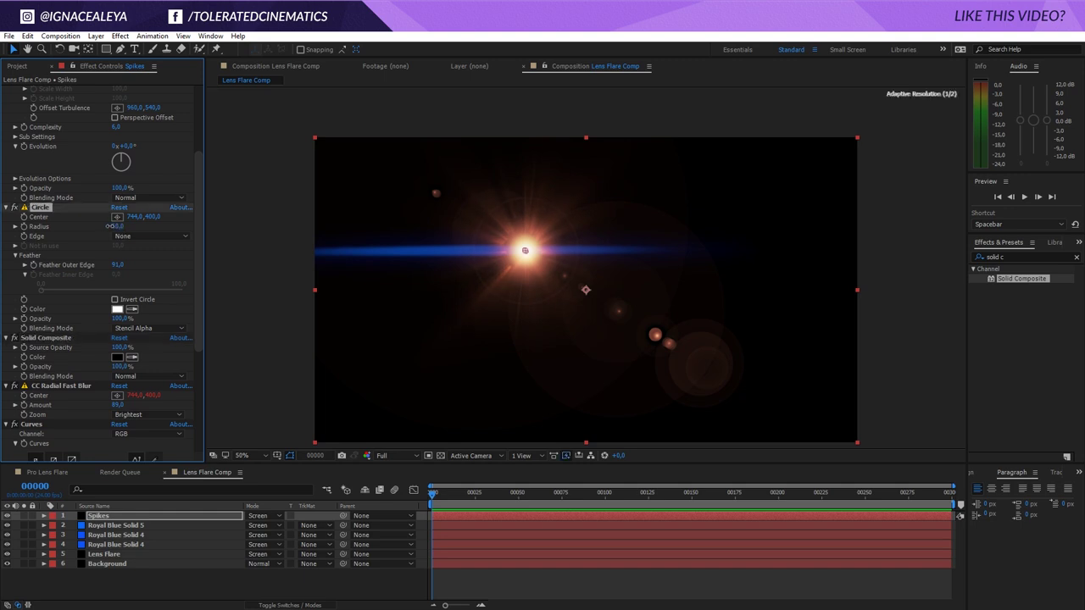
scroll(58, 282, up, 3)
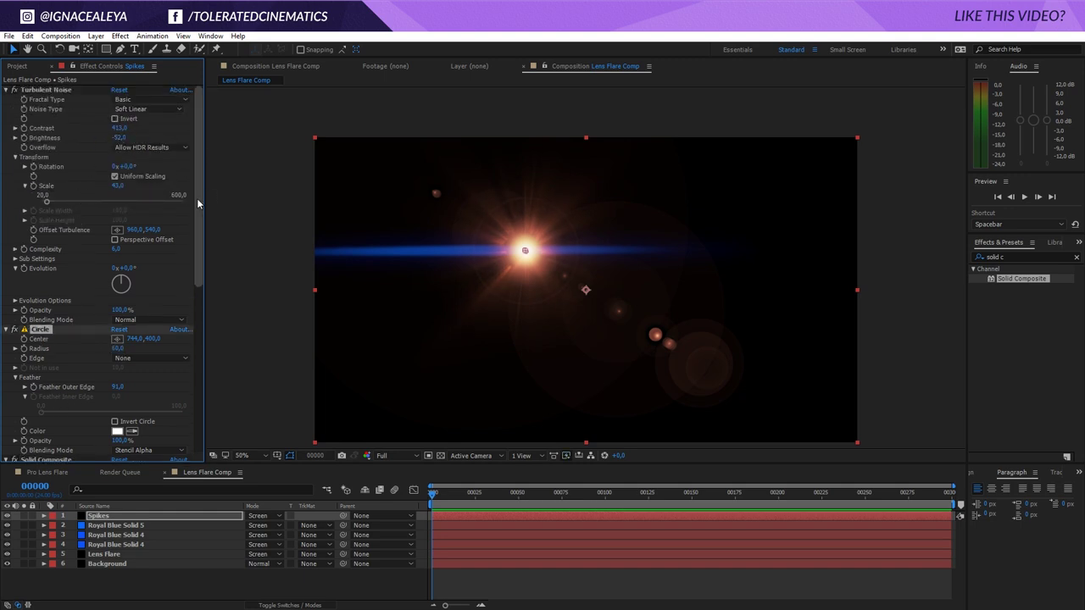
drag(197, 198, 153, 321)
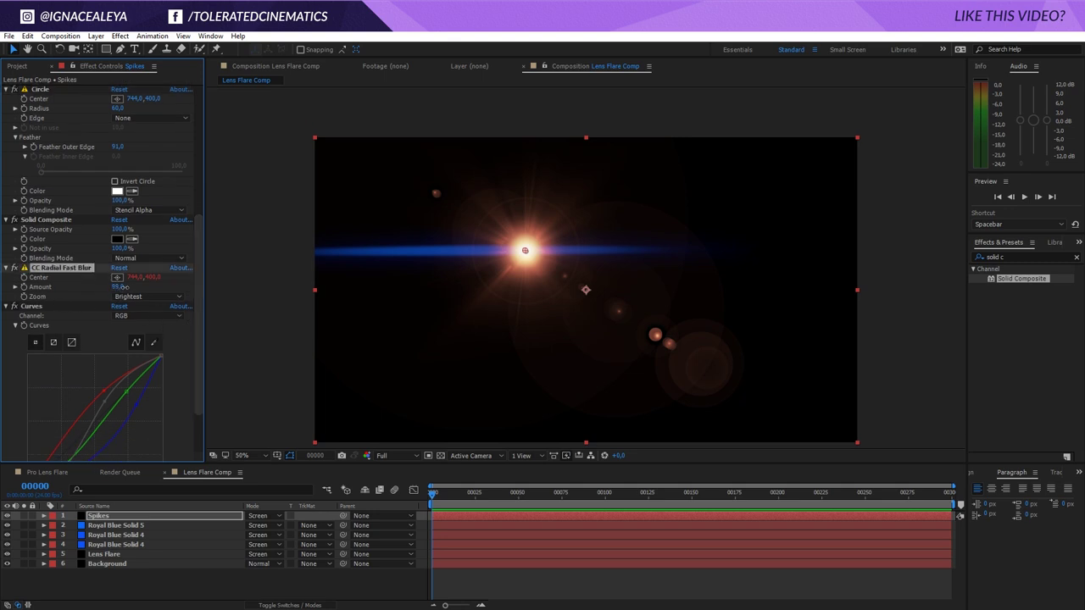
drag(112, 288, 109, 288)
scroll(57, 276, down, 2)
Step: Bend the Curves RGB line into an S-curve with slightly lowered shadows
click(131, 247)
click(137, 261)
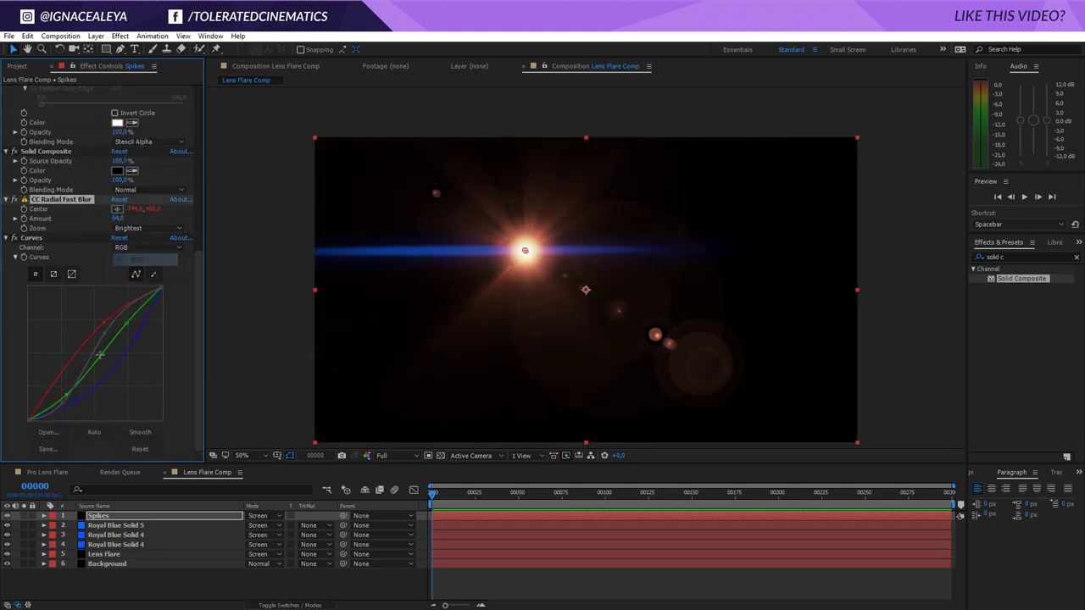
drag(105, 333, 99, 330)
drag(63, 398, 62, 402)
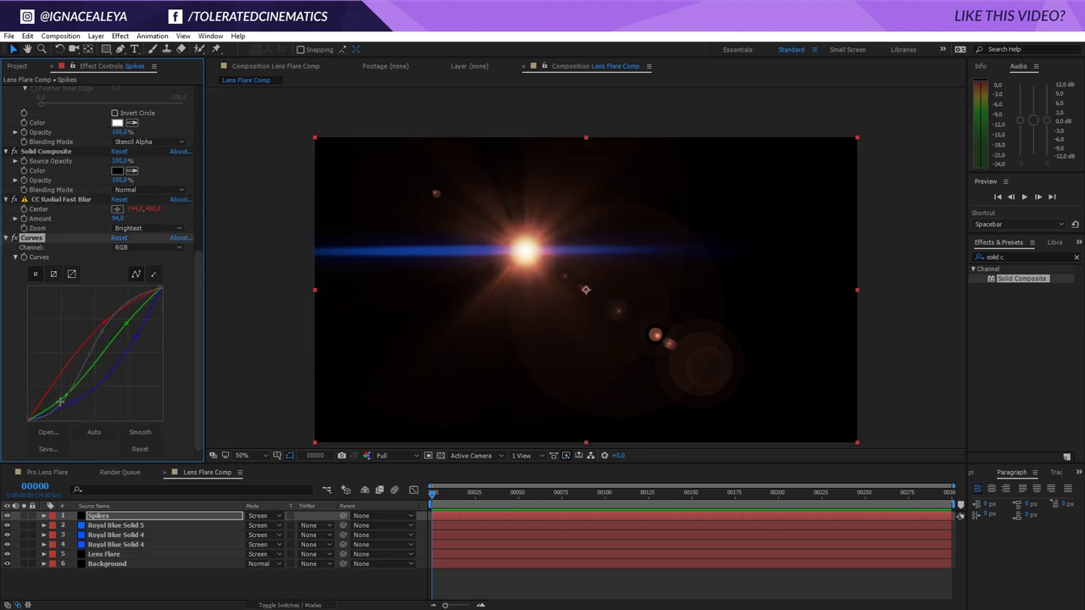
Step: Shift the layer 4 blue streak right and stretch layer 3's streak mask to the right edge
click(7, 515)
click(7, 516)
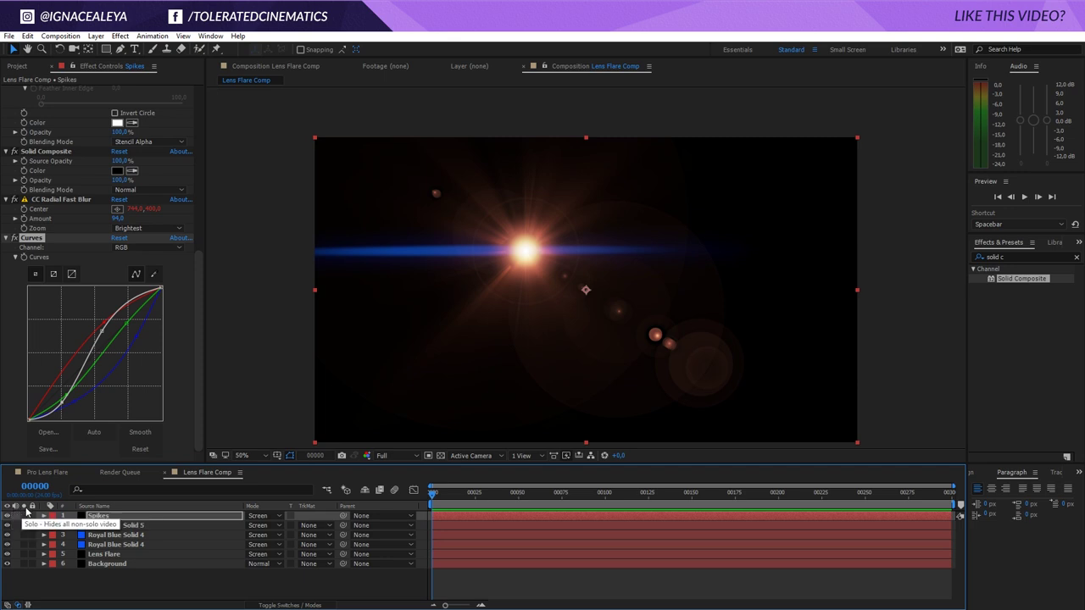
click(114, 545)
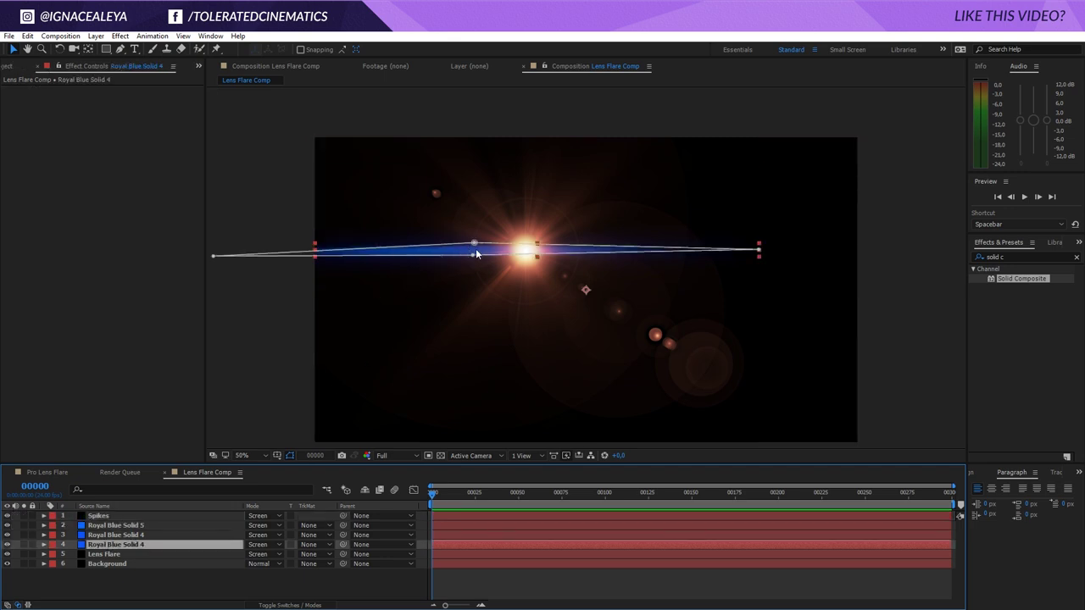
drag(476, 249, 533, 253)
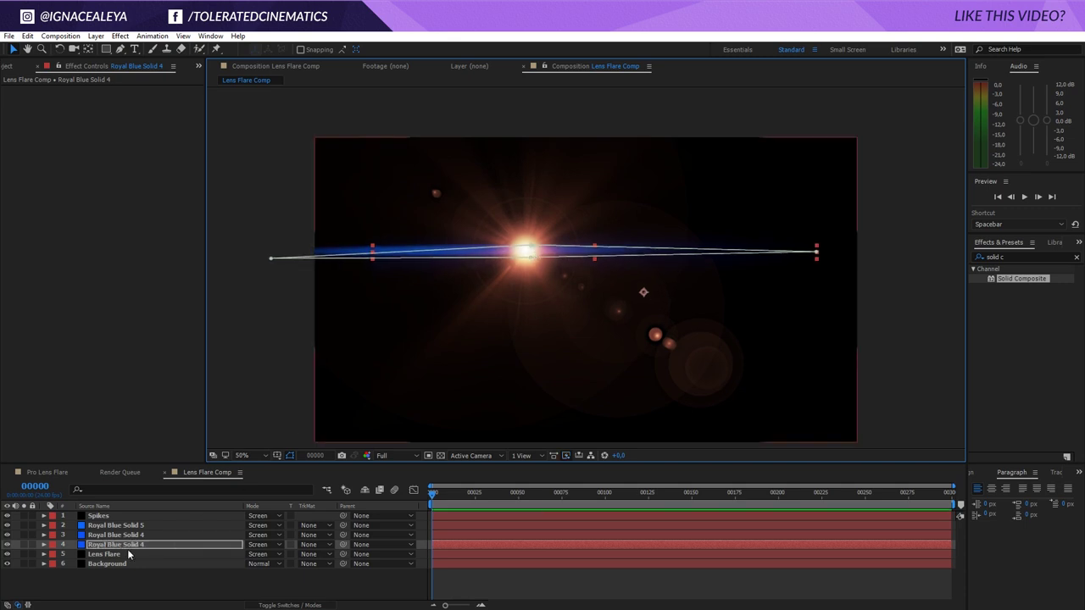
click(114, 535)
key(period)
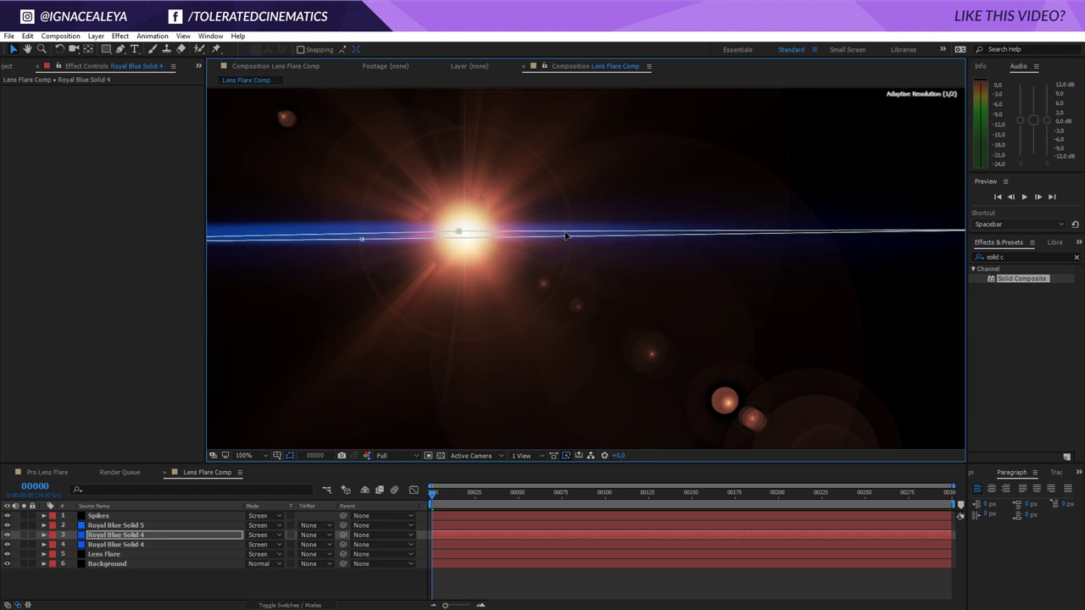
mouse_move(434, 237)
mouse_down()
mouse_move(478, 235)
mouse_move(363, 237)
mouse_move(506, 235)
mouse_move(491, 235)
mouse_up()
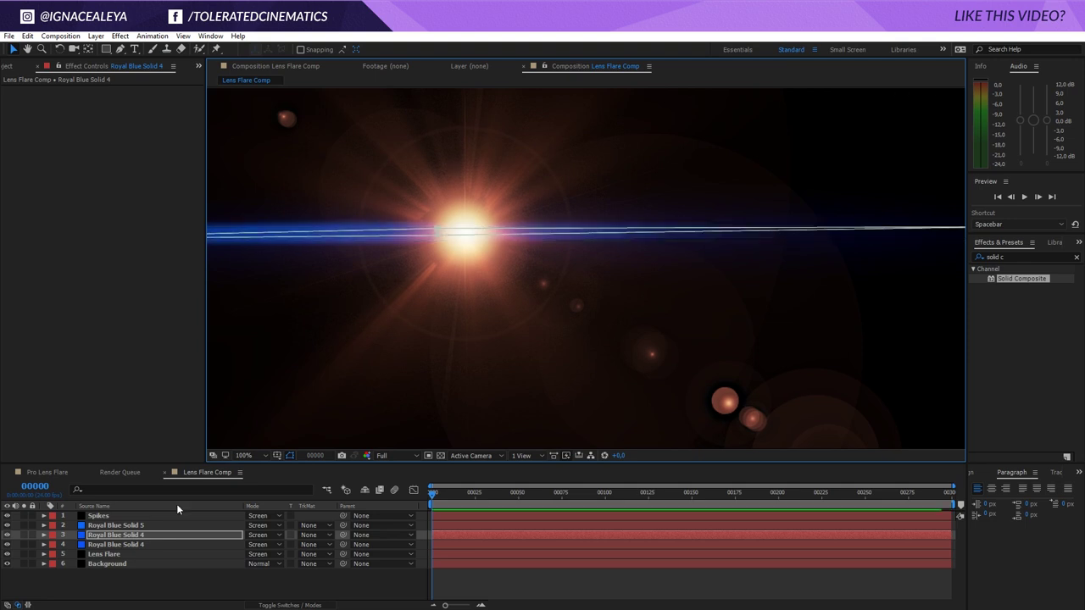
Step: Reshape the Royal Blue Solid 5 streak mask by moving its points right
click(115, 545)
click(128, 525)
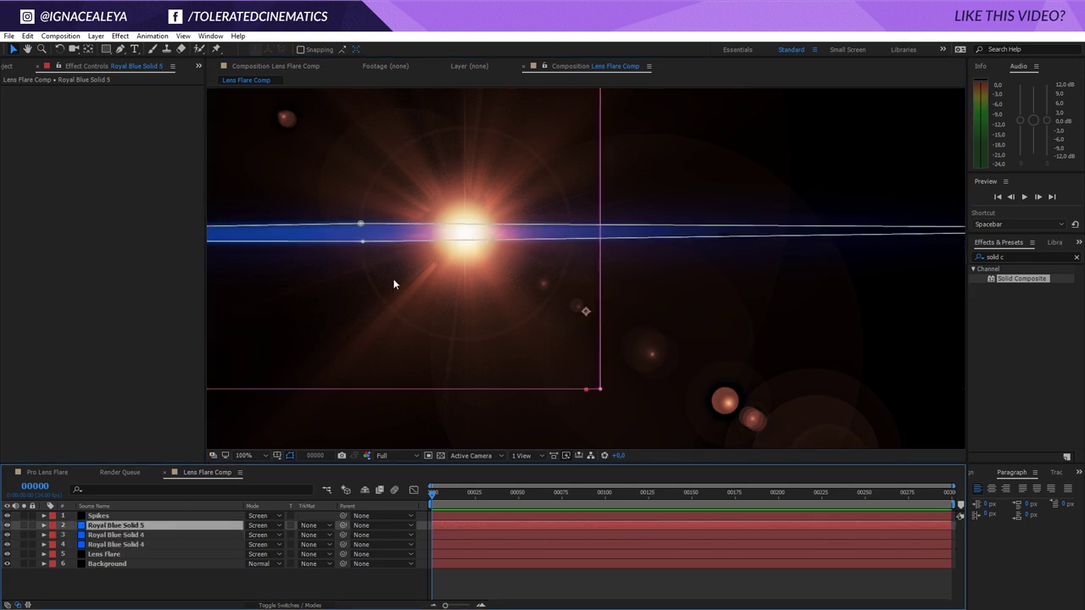
click(366, 243)
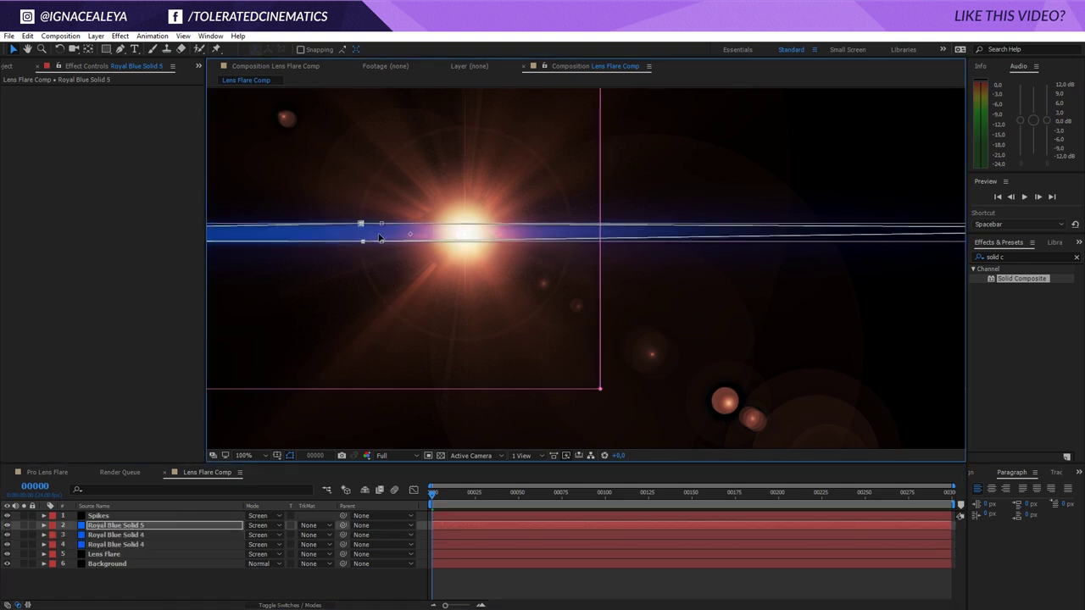
mouse_move(381, 239)
mouse_down()
mouse_move(495, 229)
mouse_move(475, 233)
mouse_up()
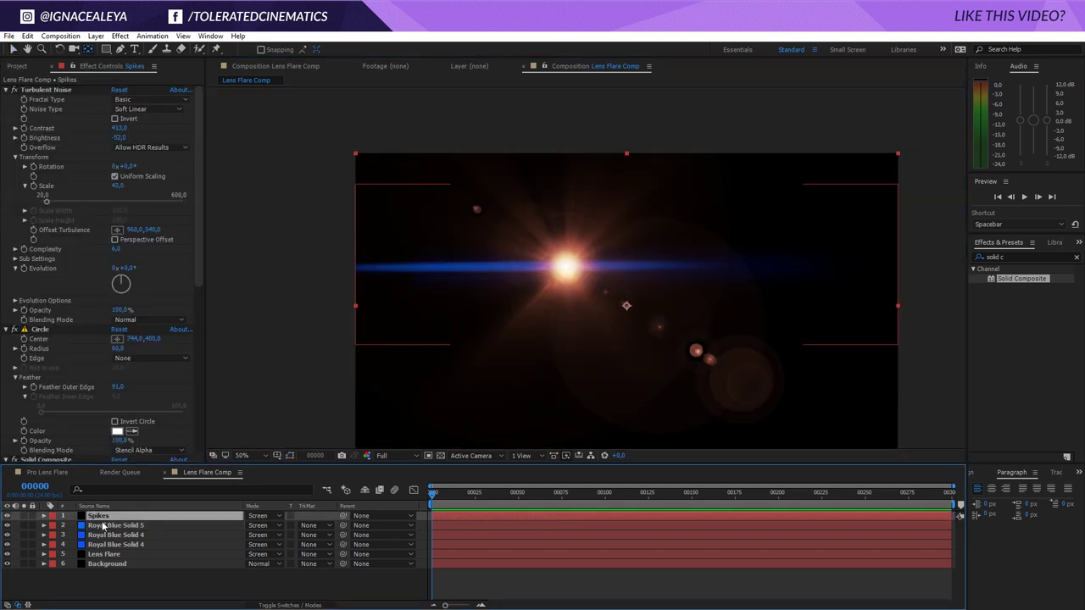
click(103, 526)
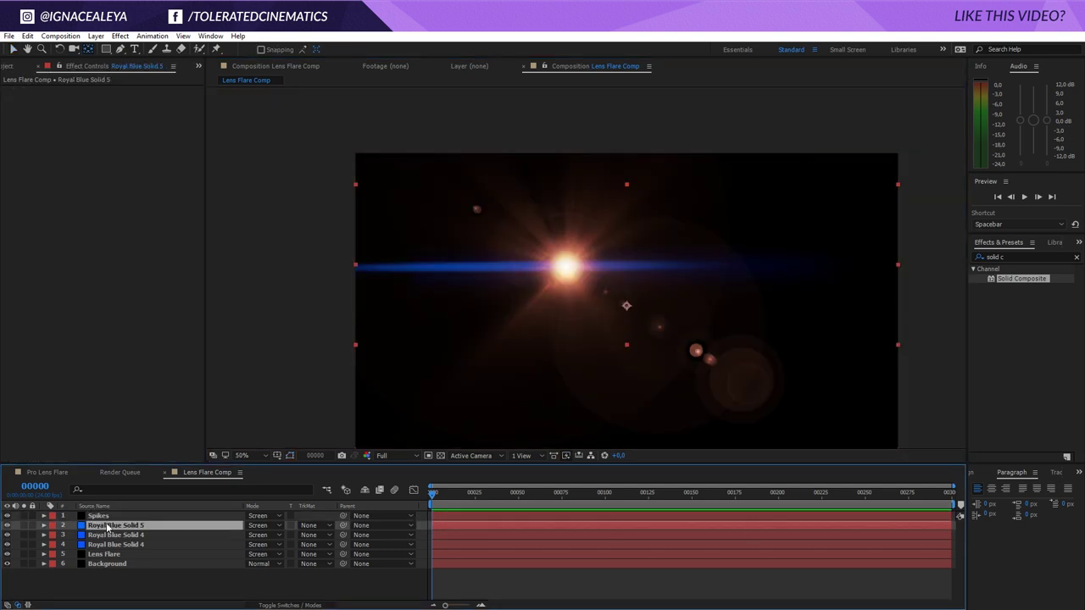
Step: With Pan Behind, move all three Royal Blue streak layers' anchor points onto the flare centre
click(89, 49)
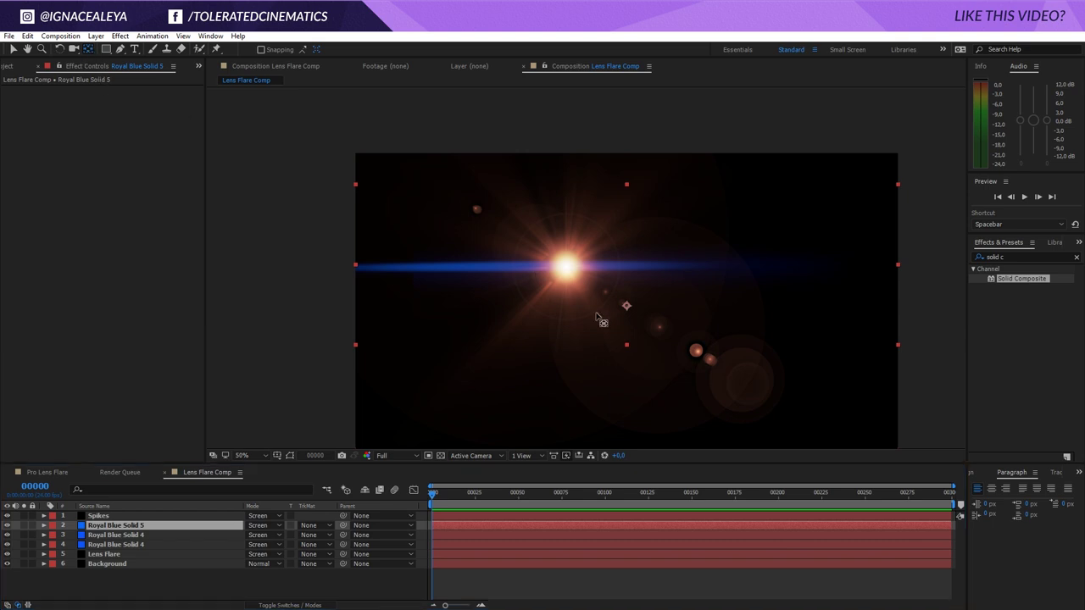
drag(627, 306, 566, 270)
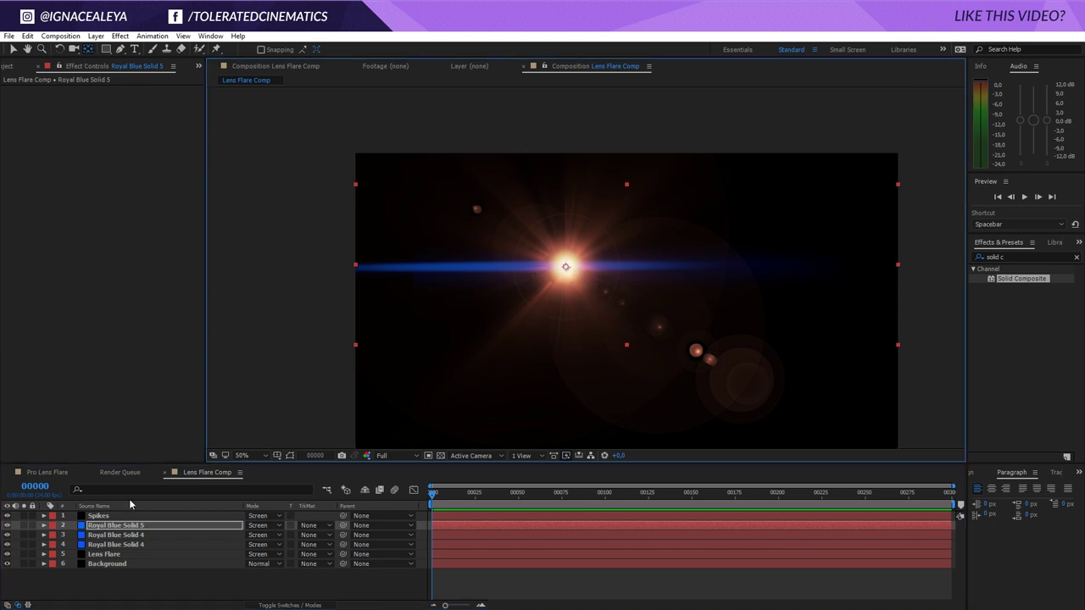
click(583, 354)
drag(627, 306, 565, 268)
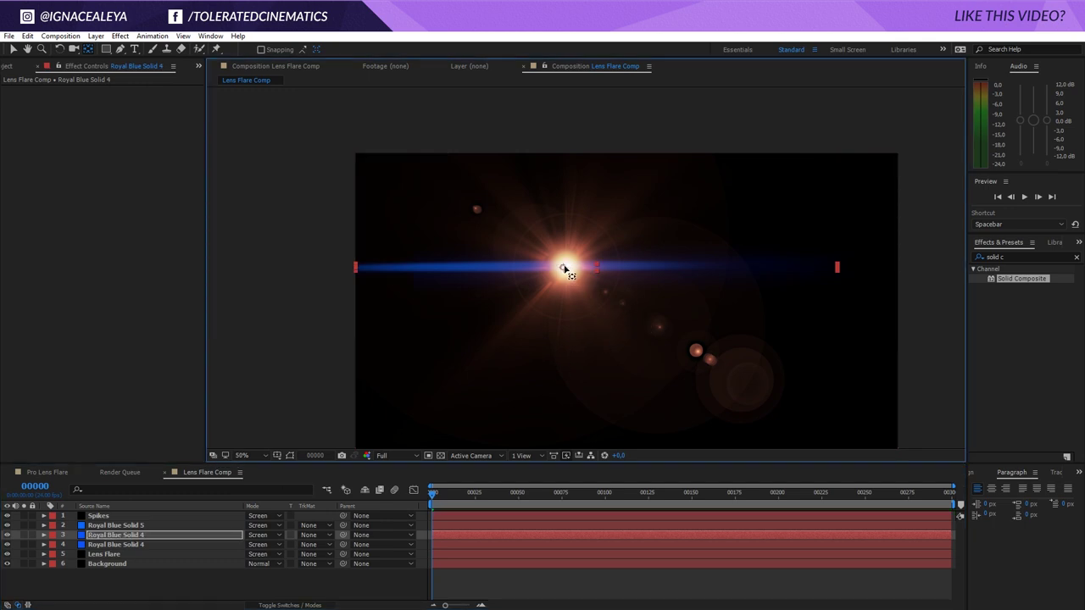
click(127, 544)
drag(683, 312, 568, 271)
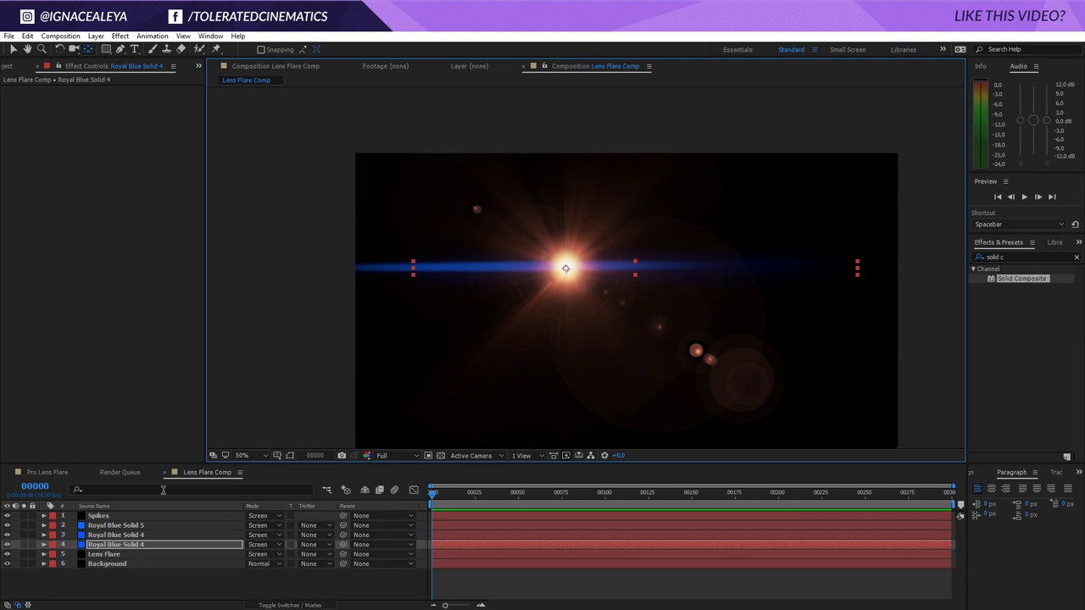
click(105, 554)
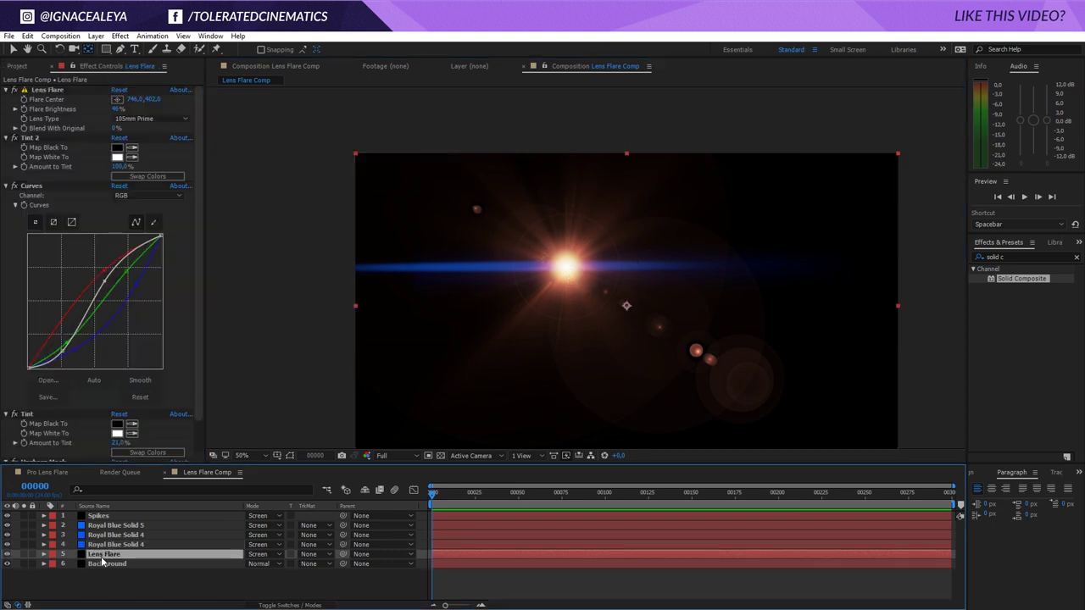
Step: Reveal the Flare Center property of the Lens Flare layer's effect
click(43, 554)
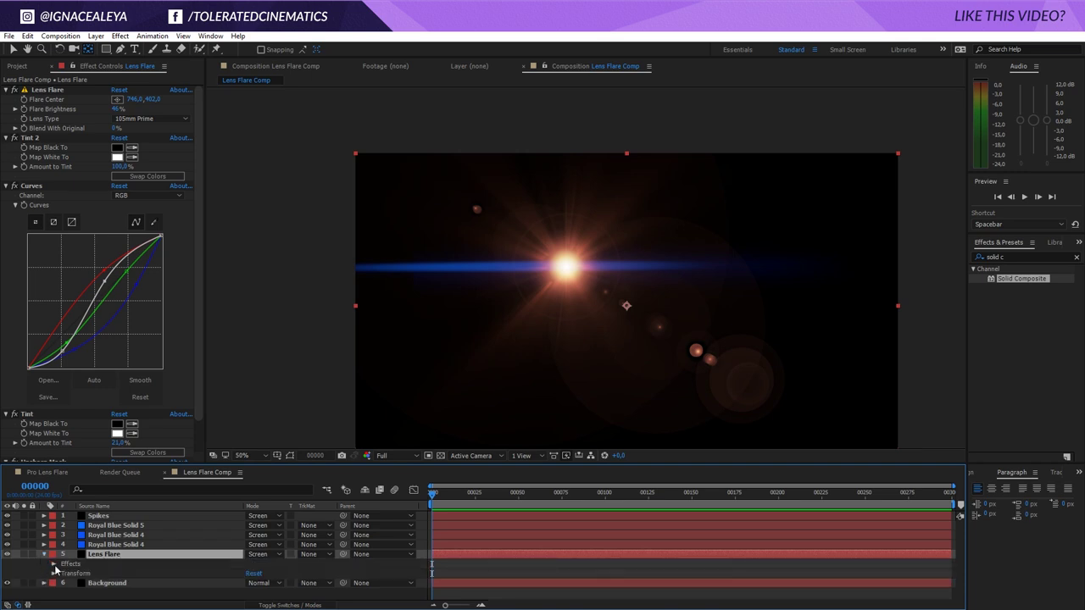
click(53, 563)
scroll(56, 568, down, 2)
click(63, 537)
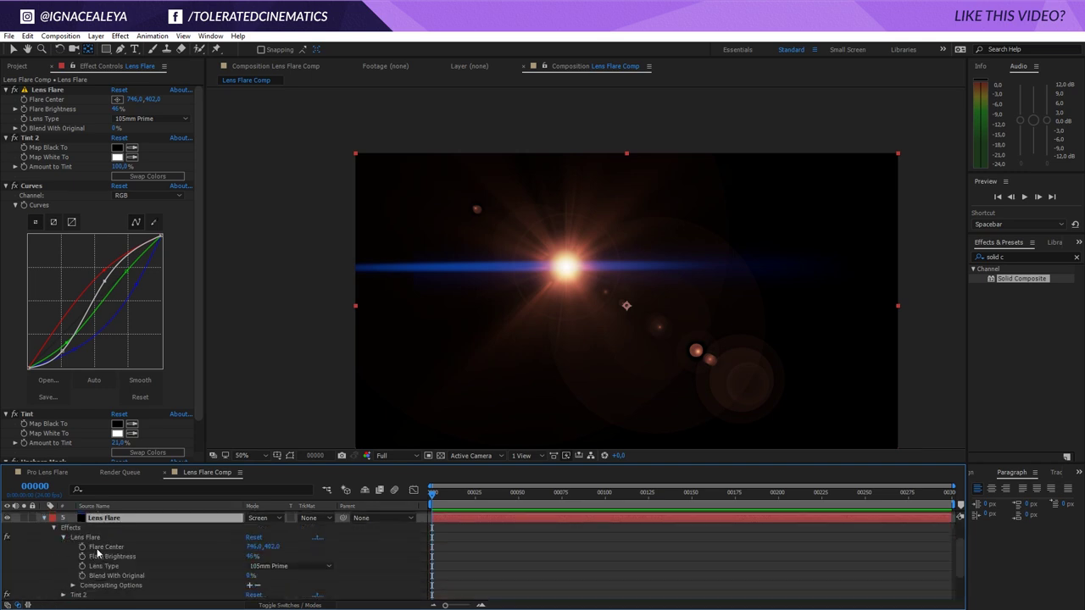
scroll(39, 580, up, 2)
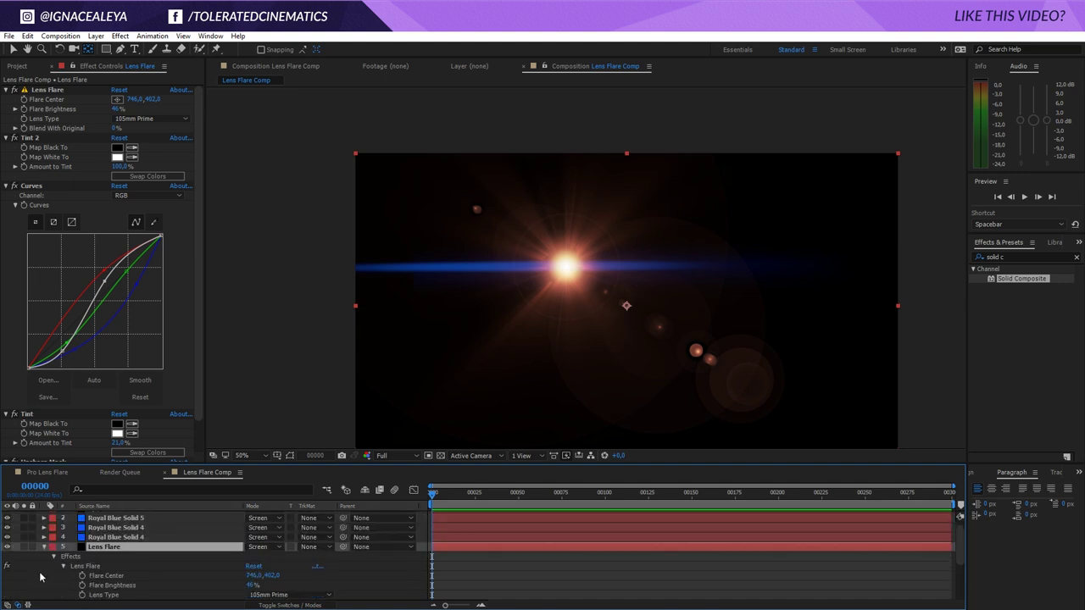
Step: Link the layer 4 Royal Blue Solid 4 Position by expression to Flare Center
click(99, 538)
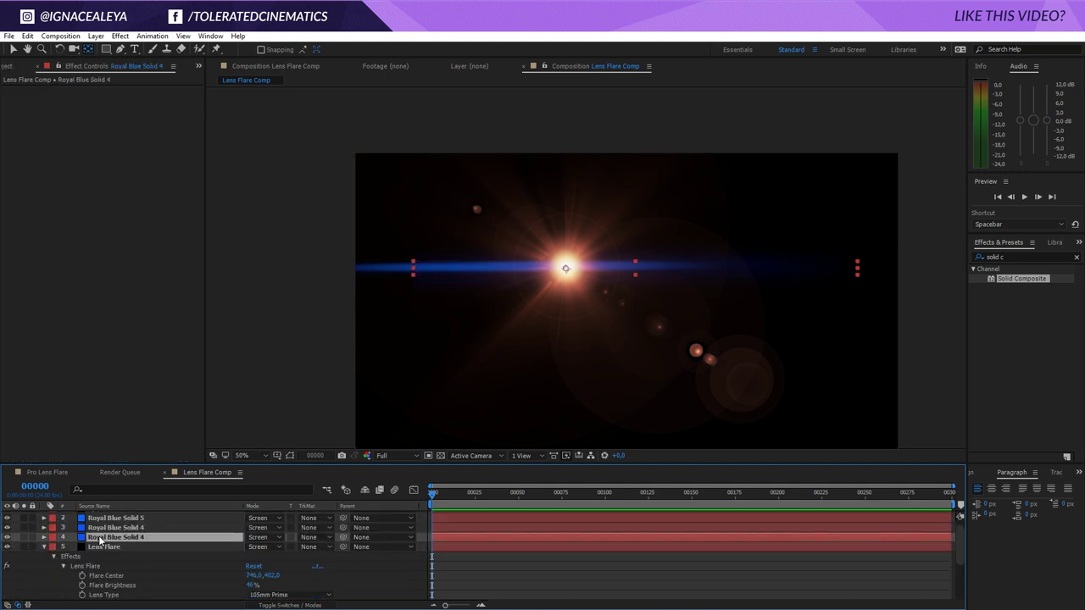
key(p)
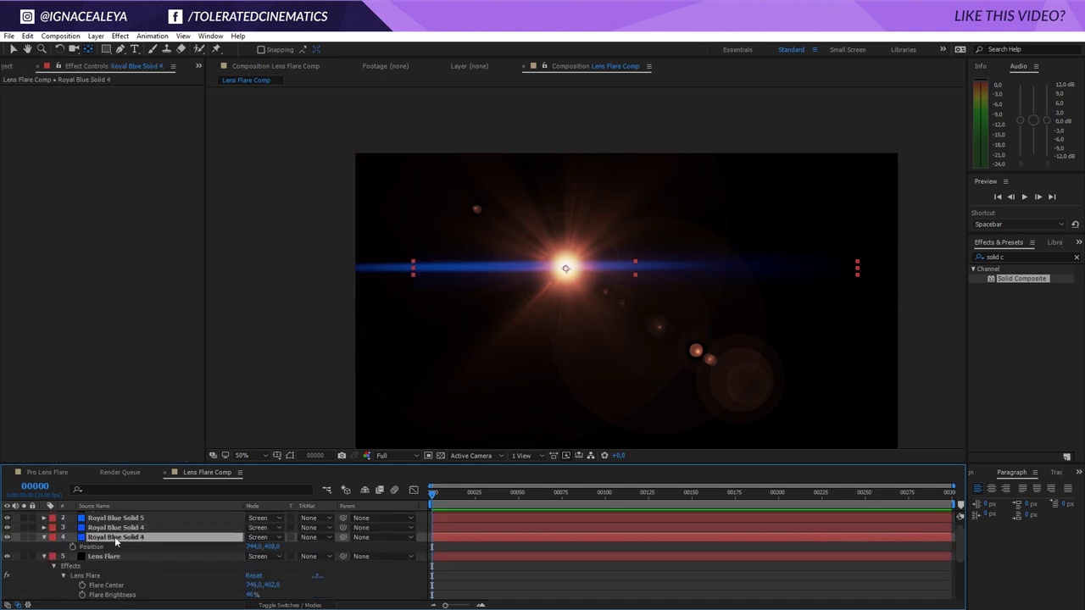
alt+click(72, 545)
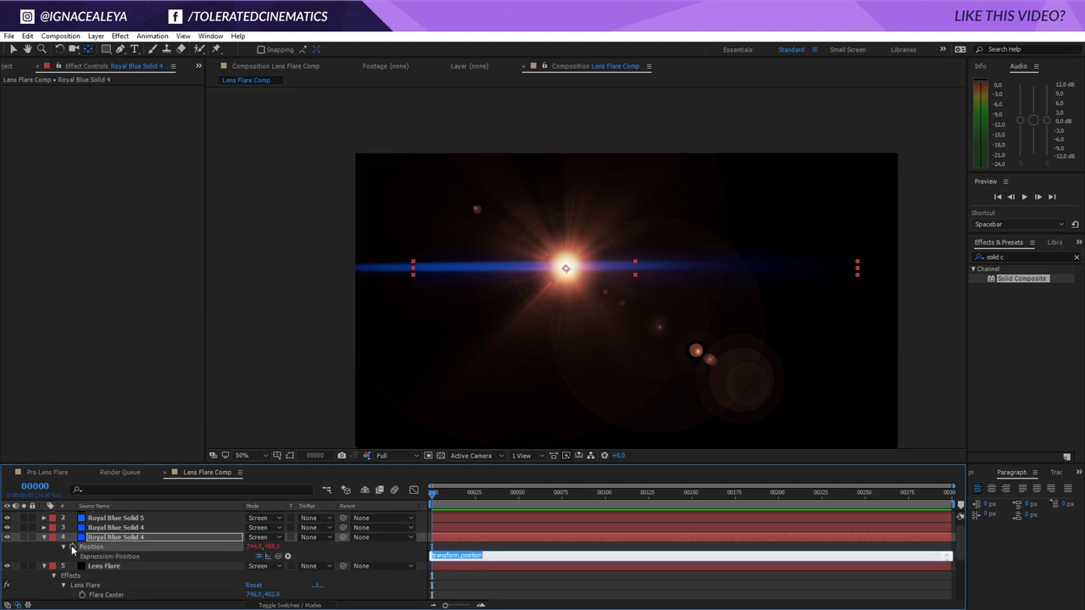
drag(279, 555, 125, 541)
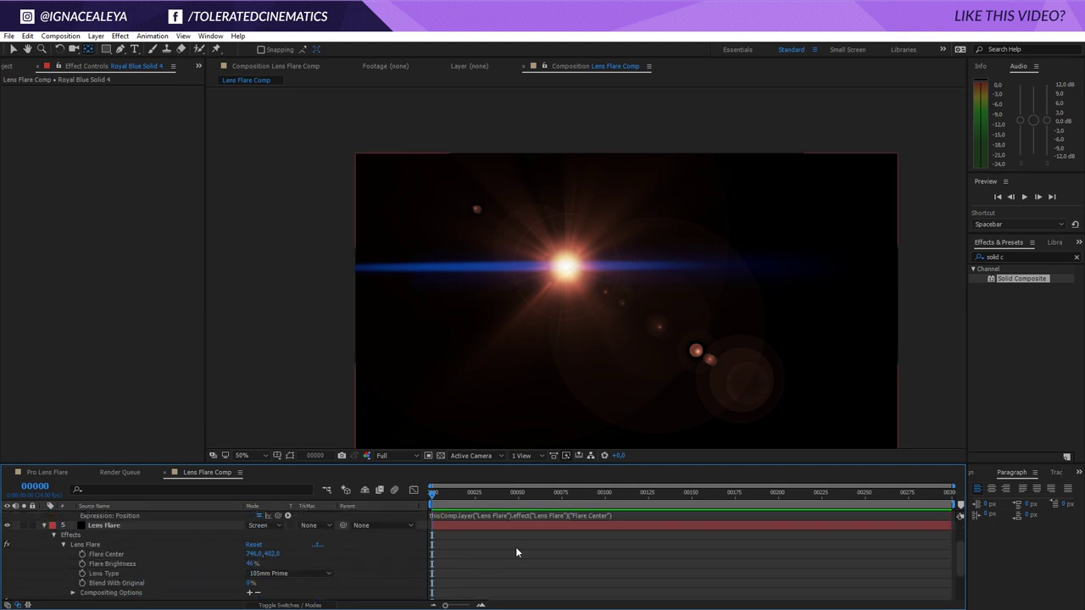
scroll(516, 552, up, 3)
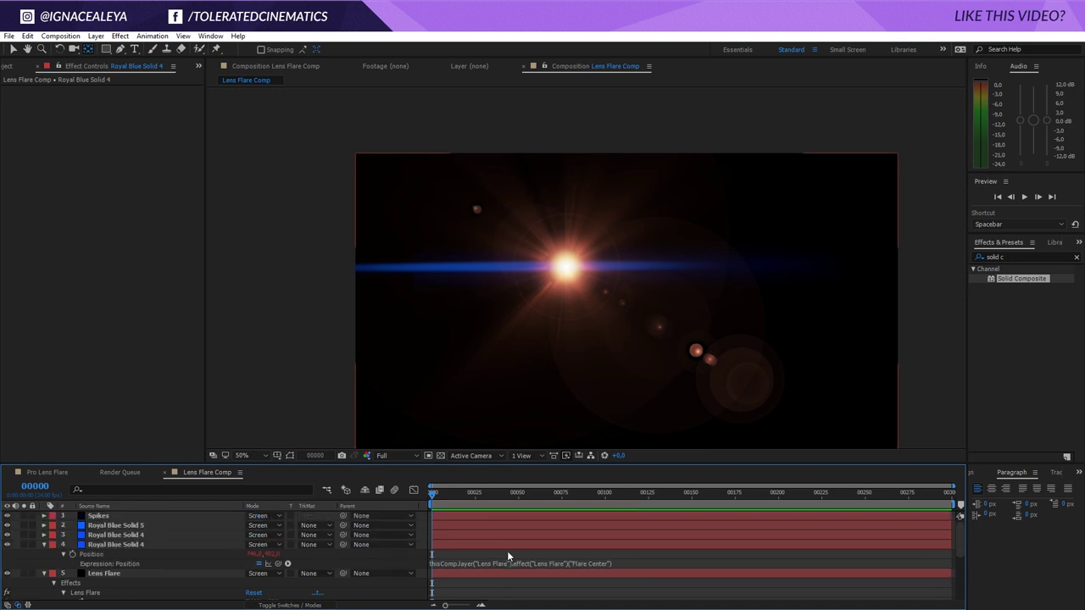
click(129, 543)
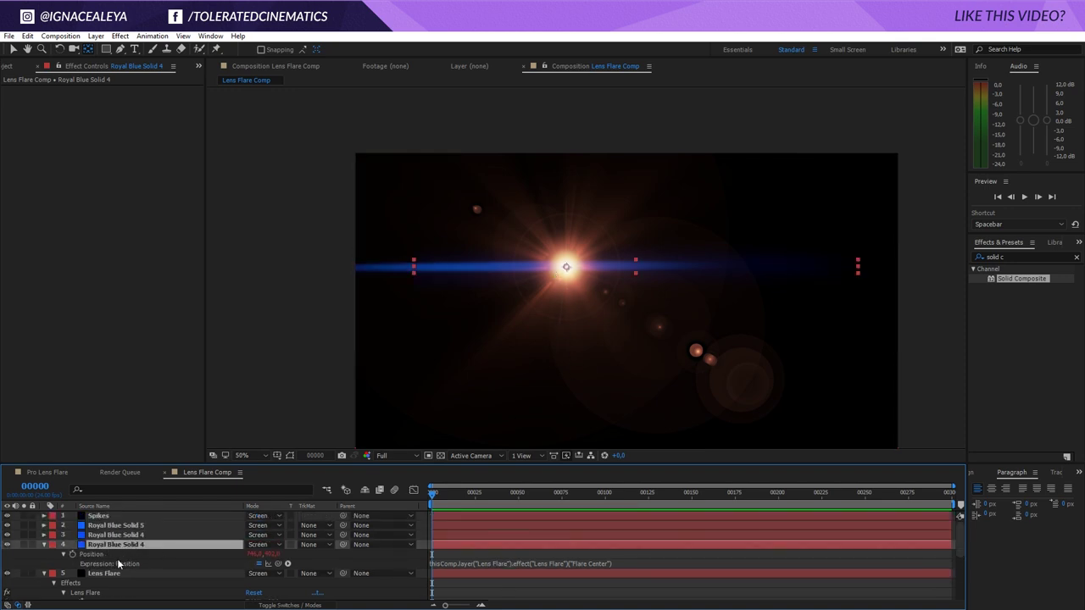
Step: Link the Positions of layer 3 and Royal Blue Solid 5 to Flare Center by expression
click(121, 535)
key(p)
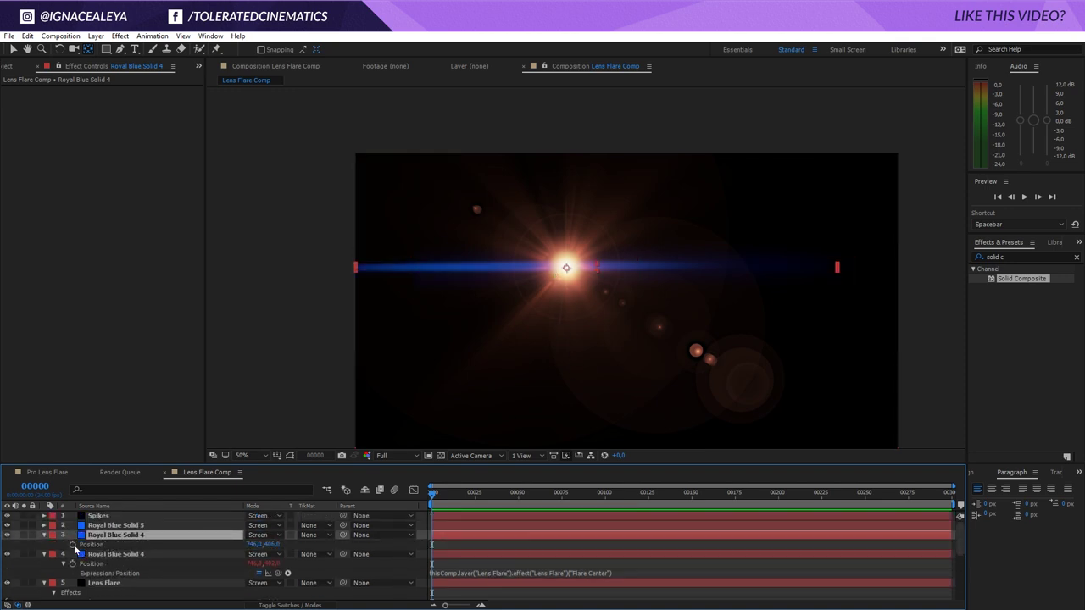
alt+click(73, 545)
drag(278, 554, 143, 546)
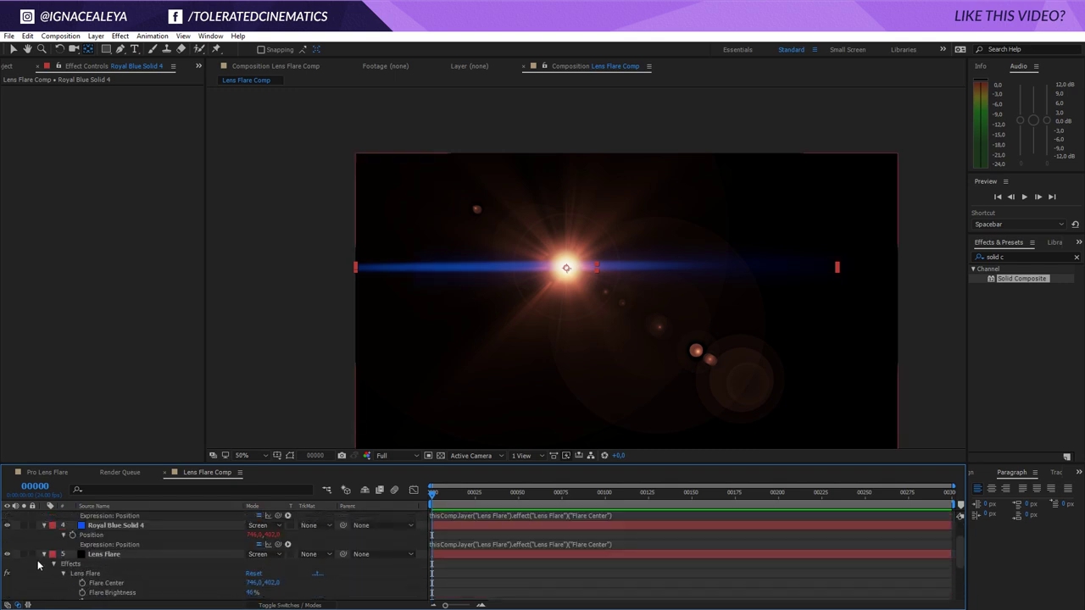
click(96, 529)
key(p)
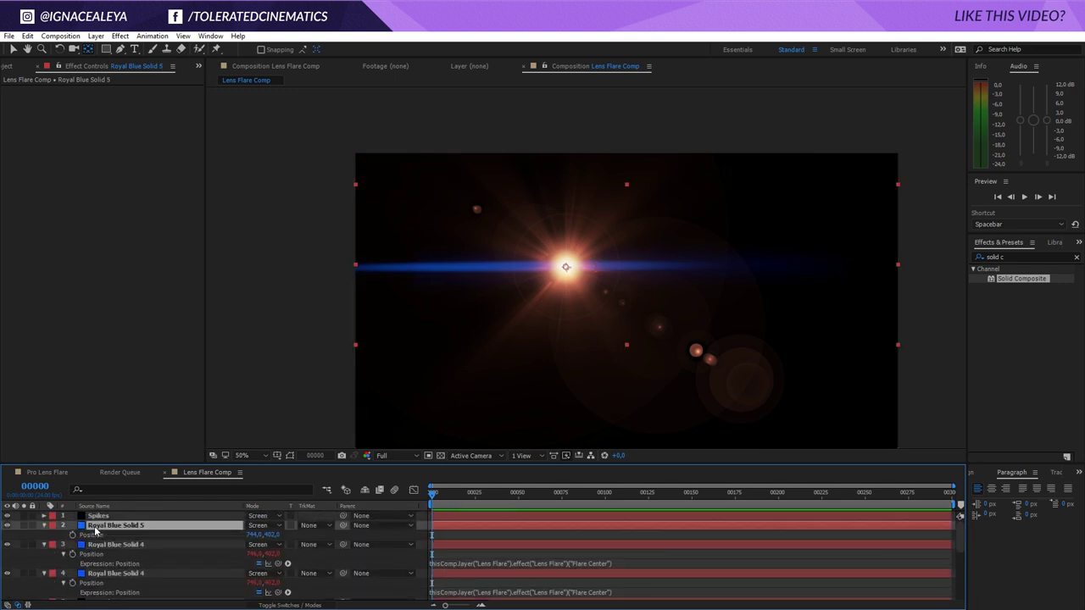
alt+click(73, 535)
drag(278, 545, 130, 543)
click(121, 514)
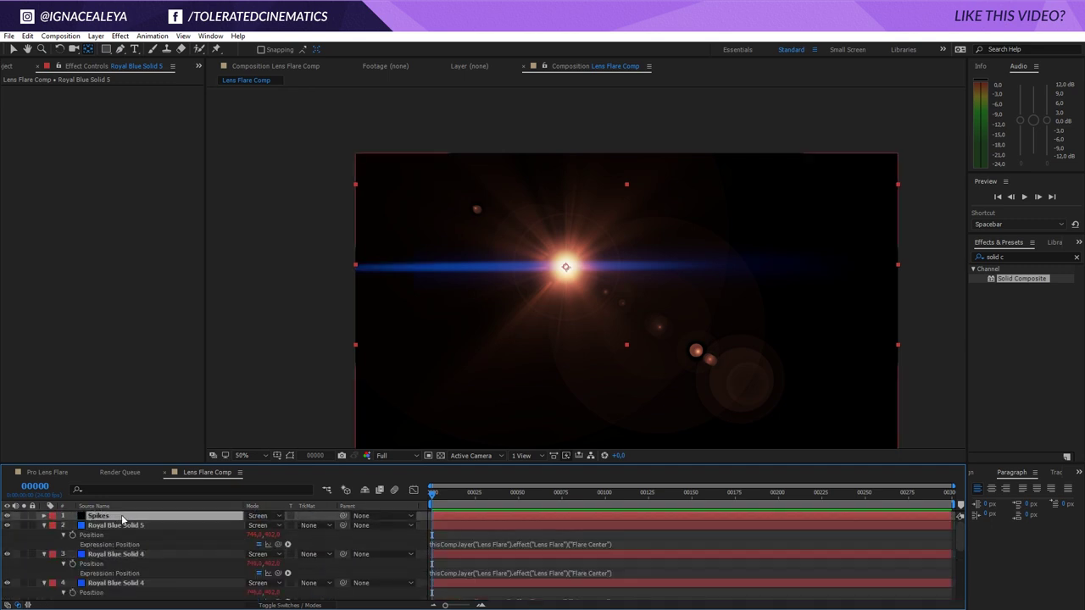
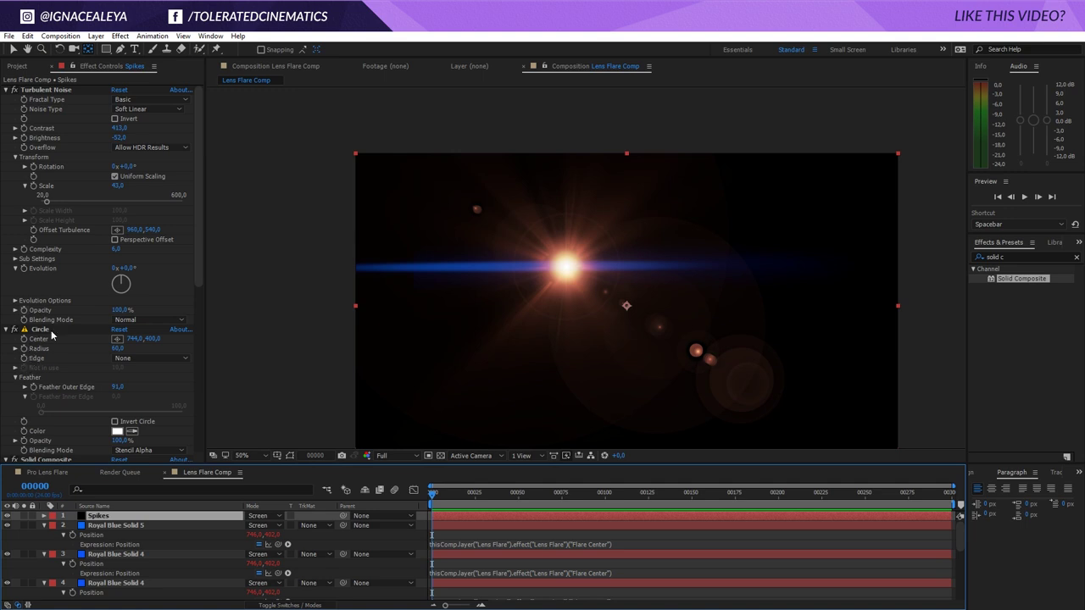
Step: Add an expression linking Spikes' Circle Center to Lens Flare's Flare Center, then collapse Spikes
alt+click(24, 339)
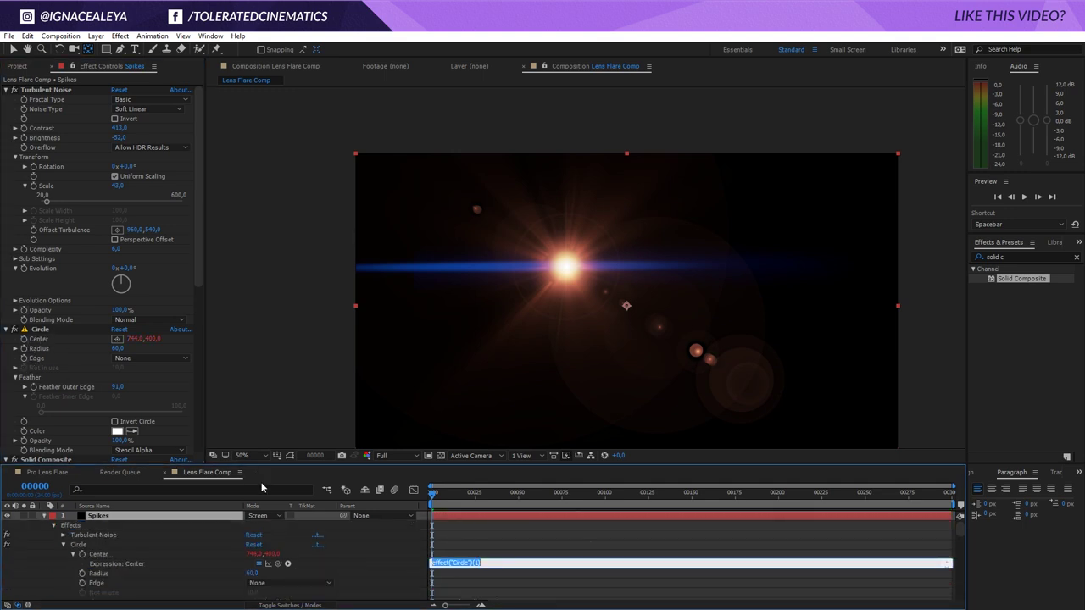
drag(278, 563, 114, 588)
scroll(509, 547, up, 5)
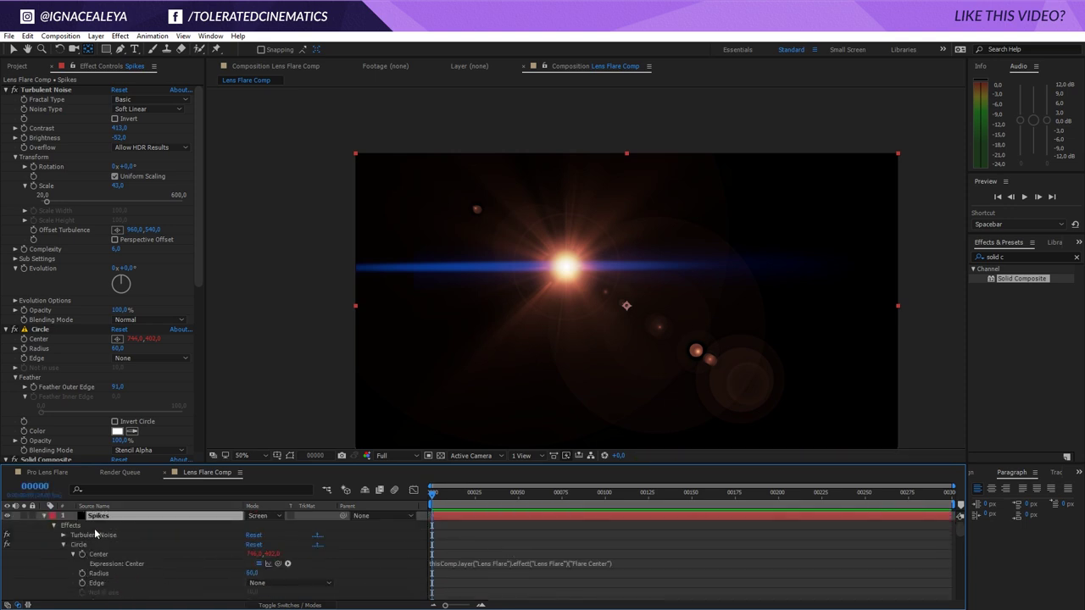
click(44, 517)
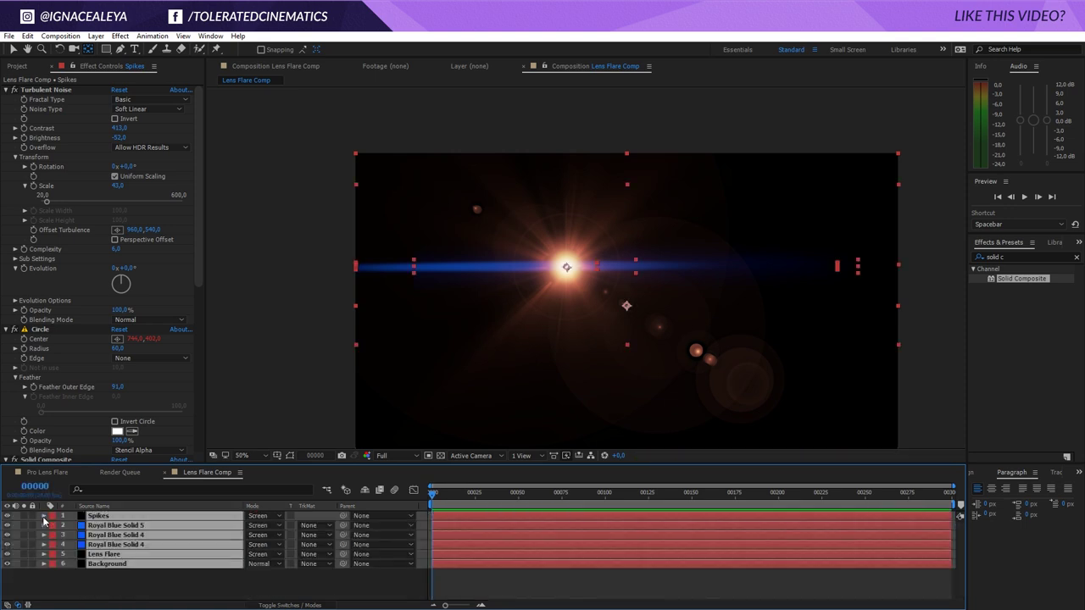
click(82, 576)
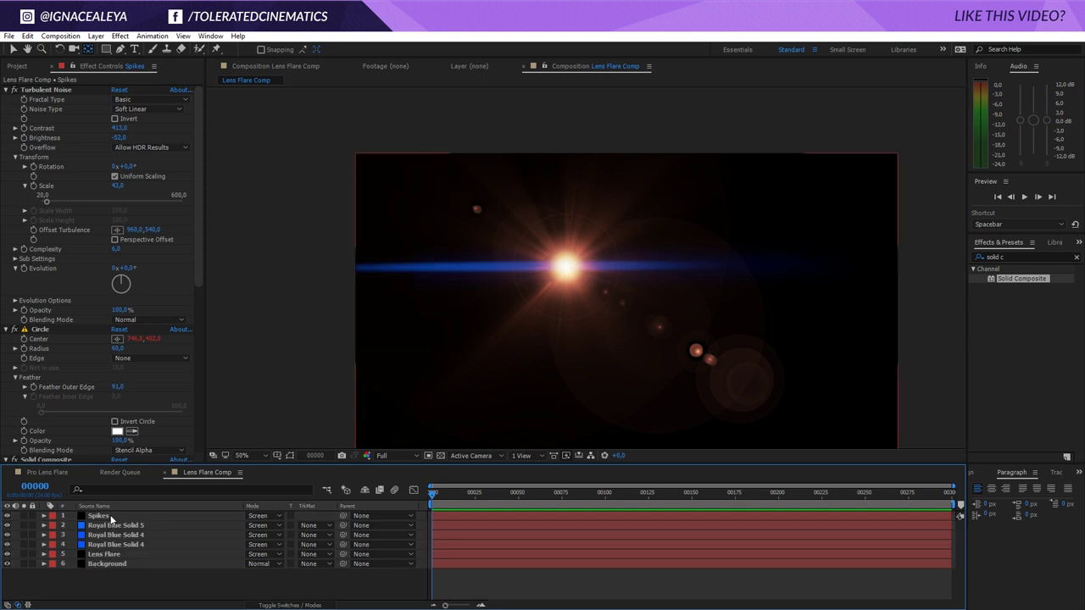
click(110, 517)
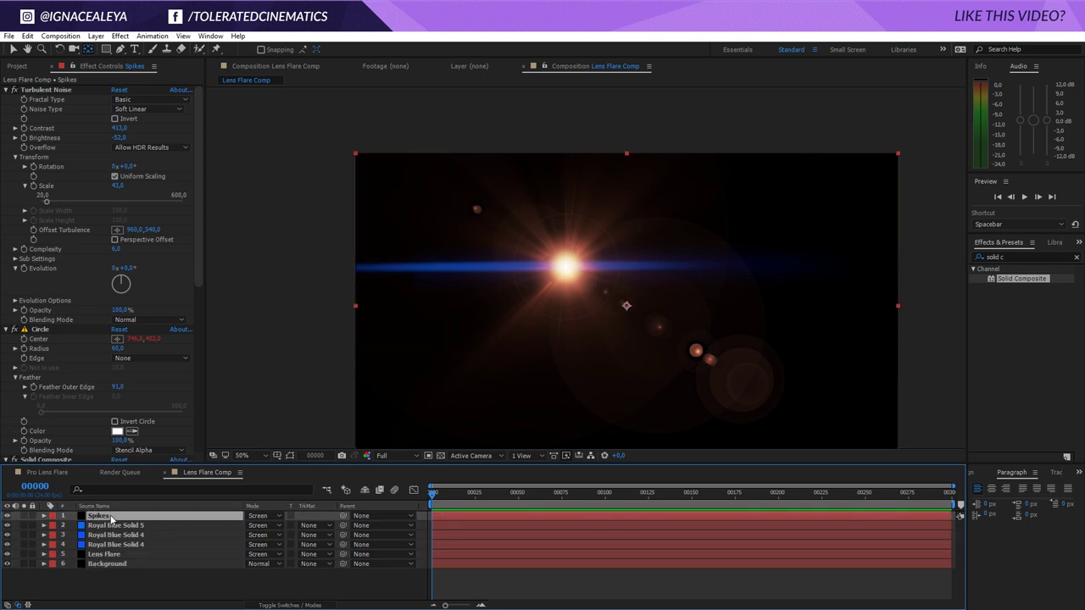
click(47, 90)
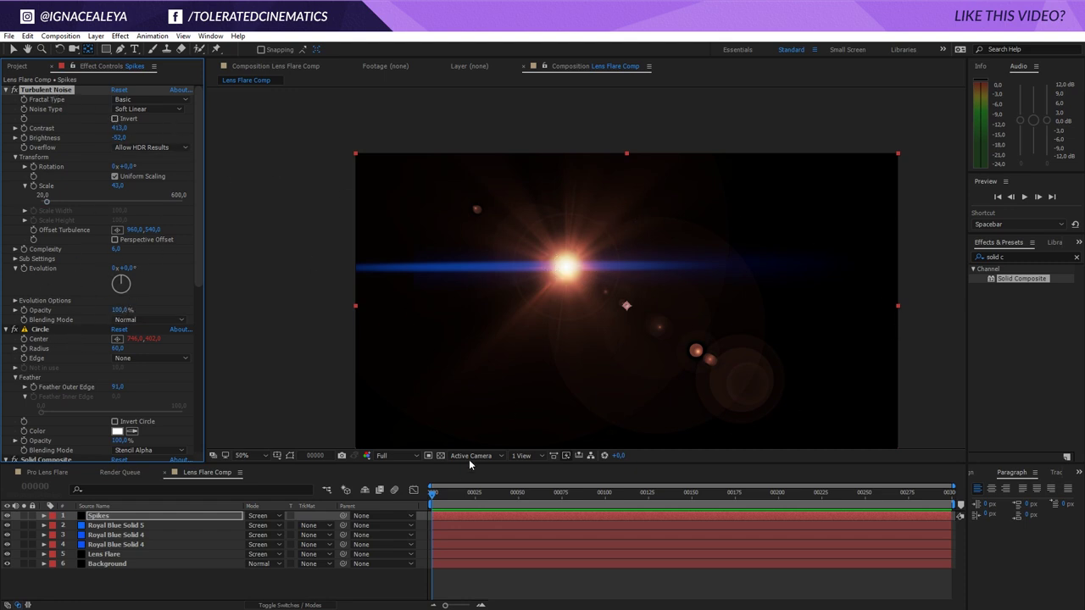
Step: Move the Lens Flare's Flare Center to about 628,378 in the upper left, with the spikes following
click(105, 554)
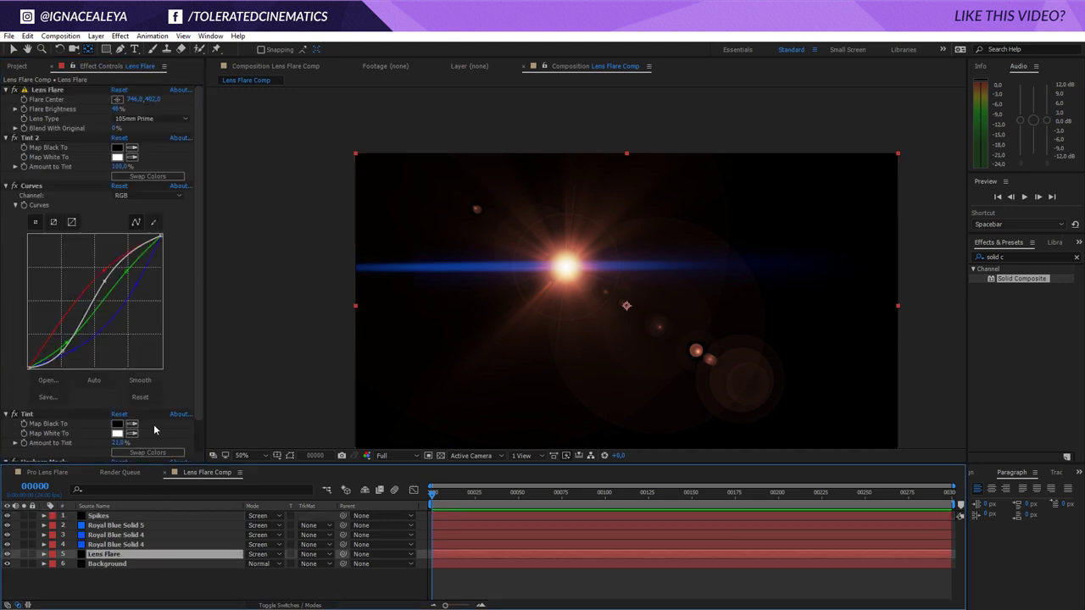
click(117, 99)
click(608, 245)
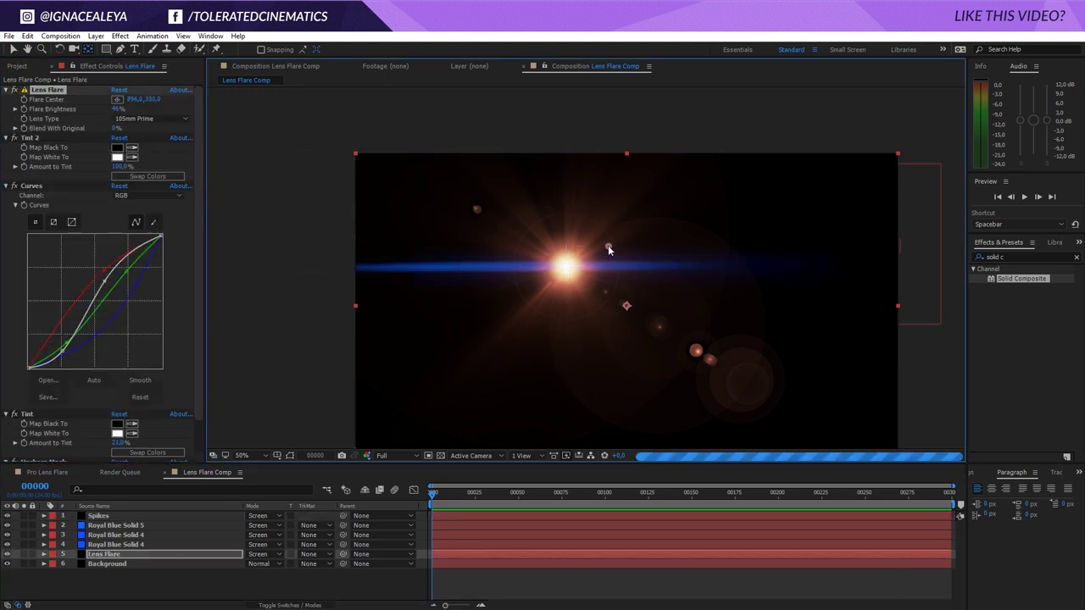
drag(608, 245, 534, 260)
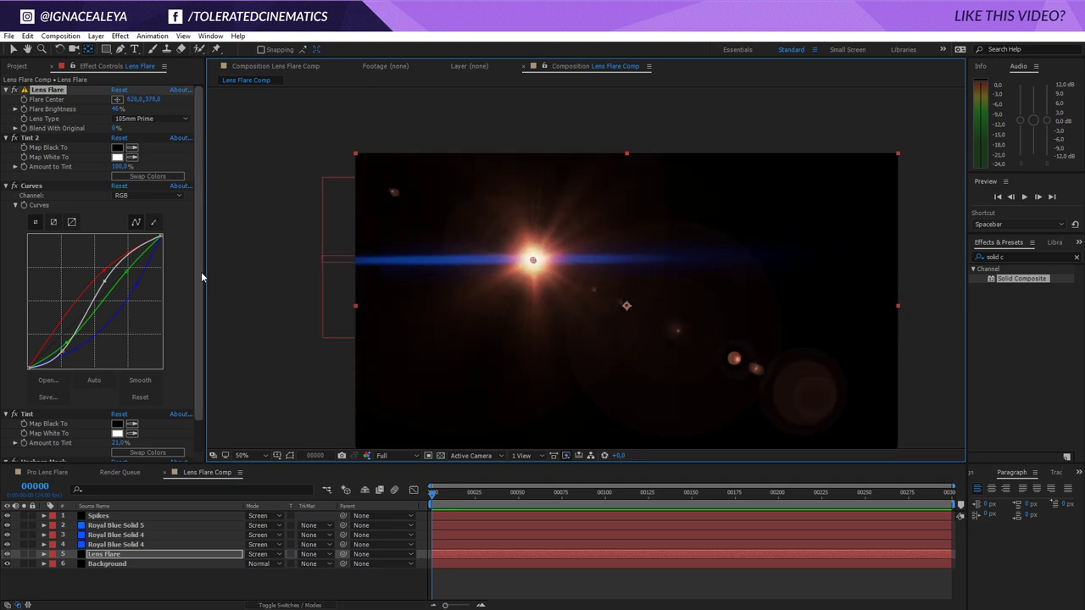
click(98, 516)
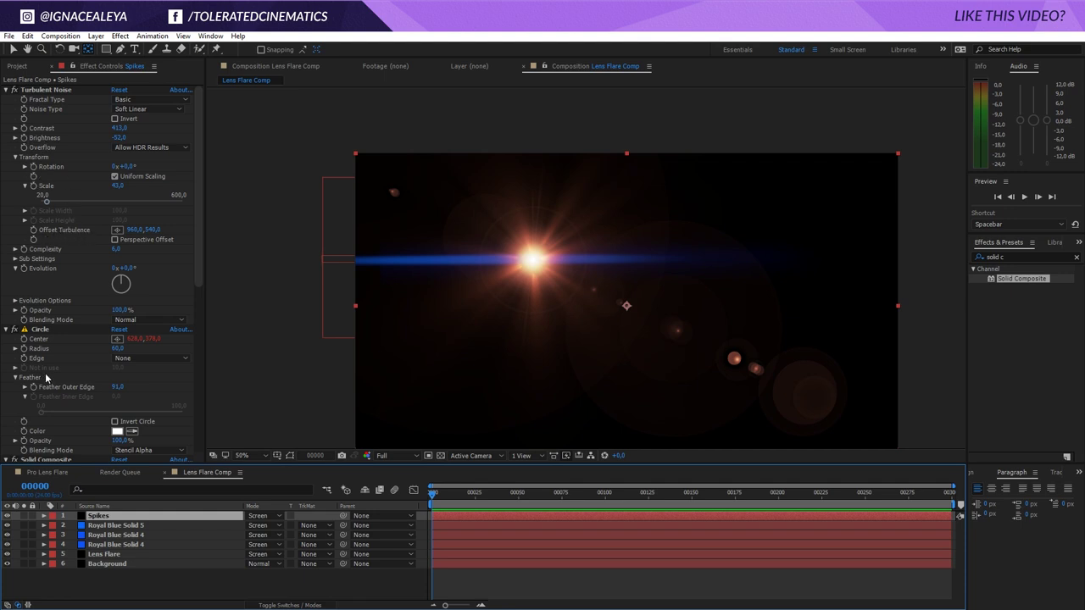
Step: Expression-link Turbulent Noise's Offset Turbulence to Circle Center (628,378), then collapse Spikes
alt+click(33, 229)
drag(280, 596, 49, 343)
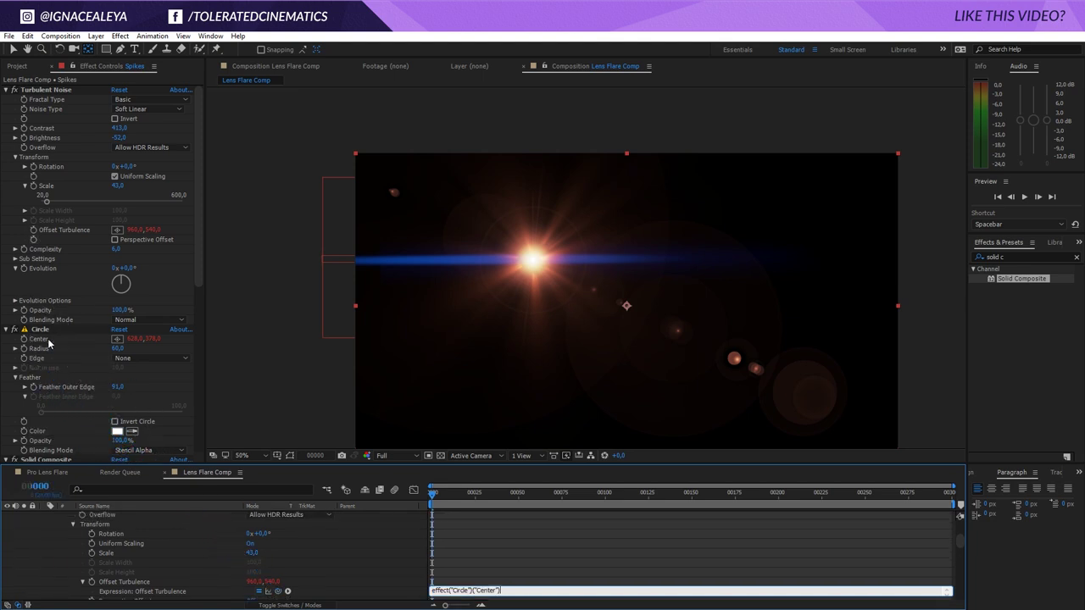
click(505, 539)
click(47, 89)
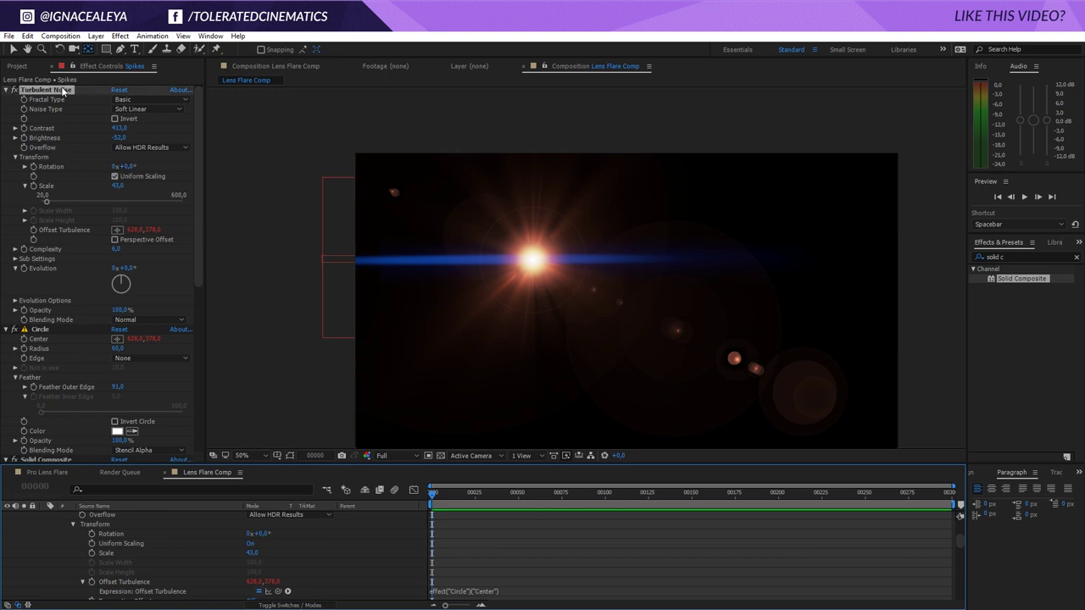
click(532, 262)
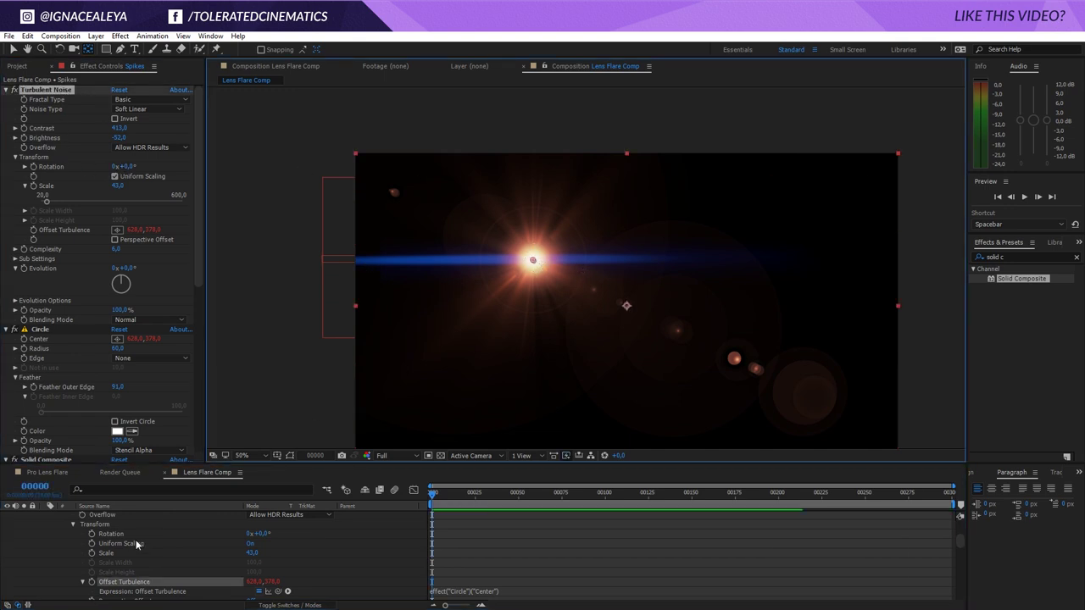
scroll(127, 543, up, 3)
click(100, 516)
click(44, 517)
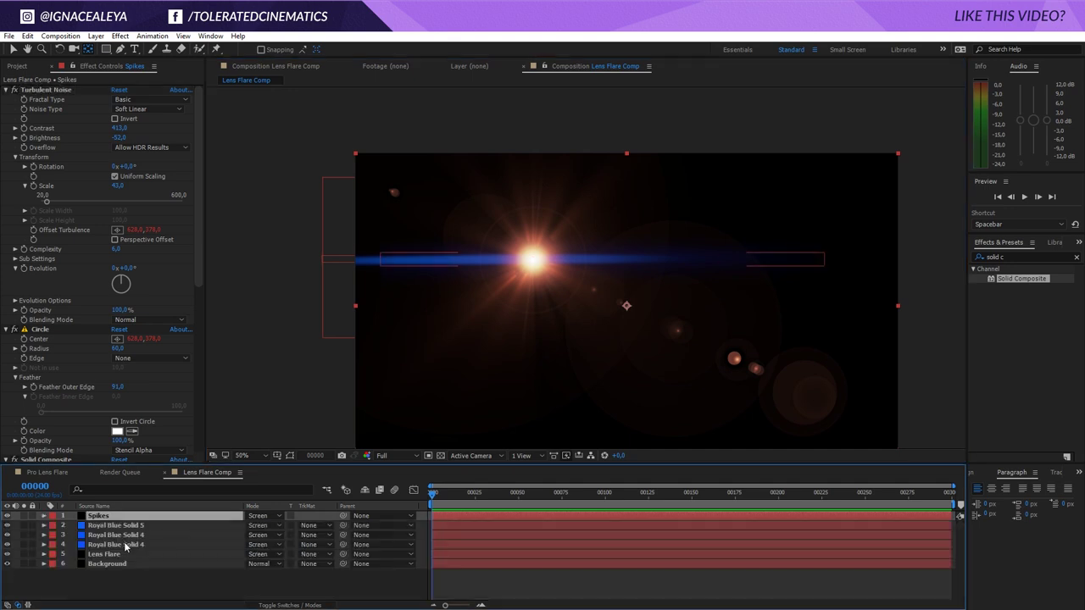
click(109, 564)
click(105, 554)
Step: Drag the Flare Center back to the comp centre, checking that the streaks and spikes track it
click(49, 89)
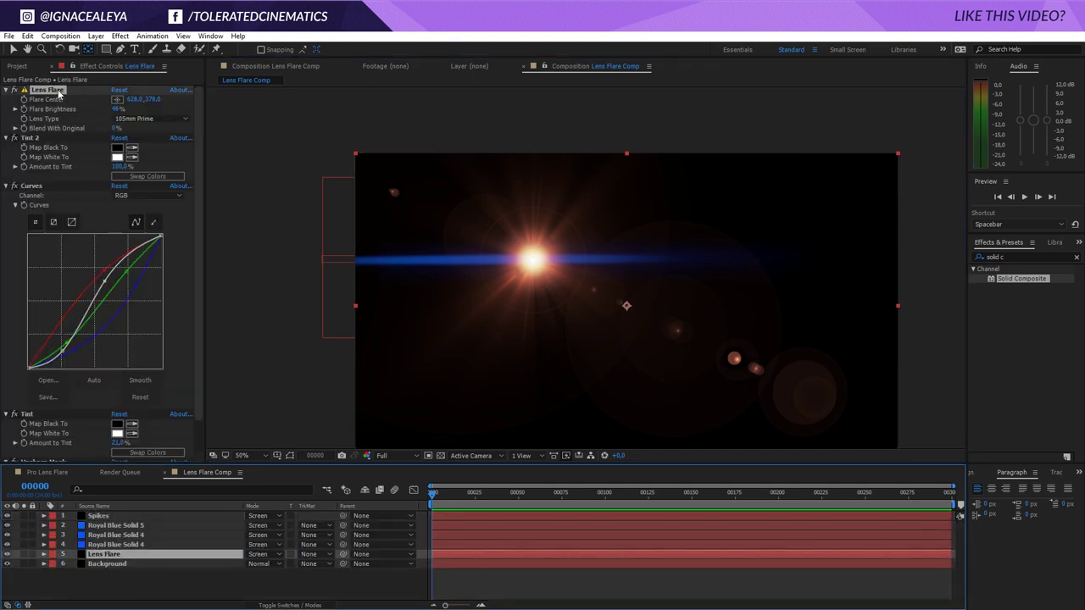
drag(534, 262, 613, 248)
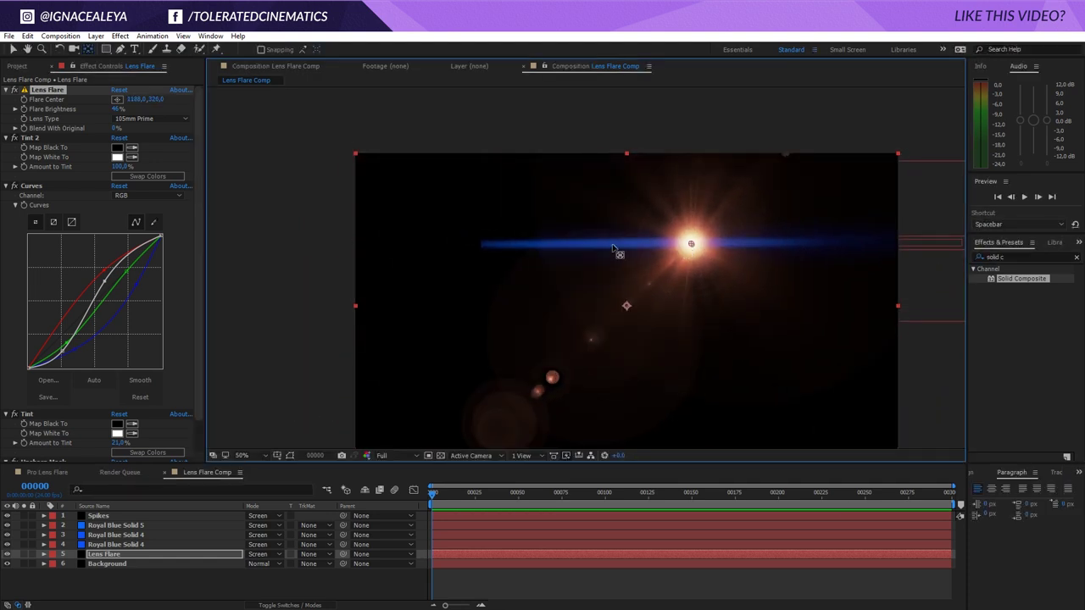
drag(692, 246, 608, 262)
click(119, 544)
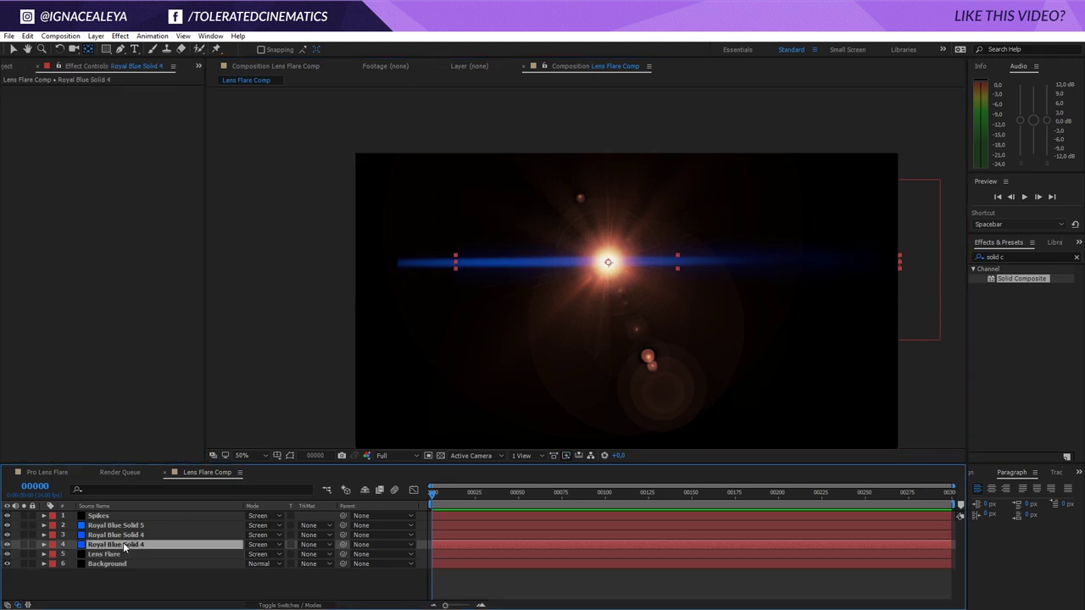
key(ctrl+Up)
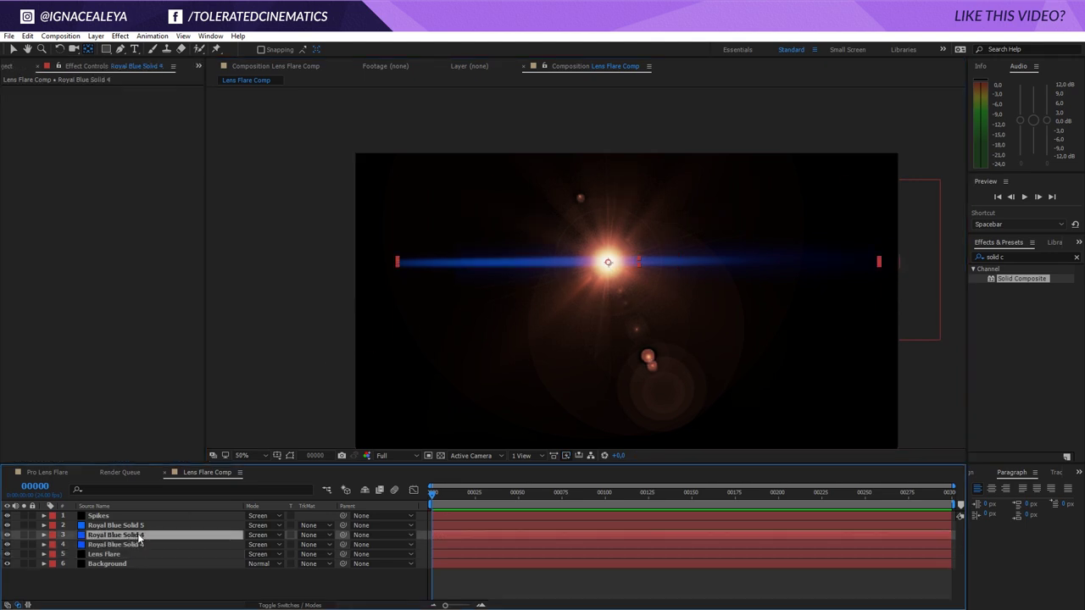
Step: Change Royal Blue Solid 6's width to 2500 px in Solid Settings
click(95, 37)
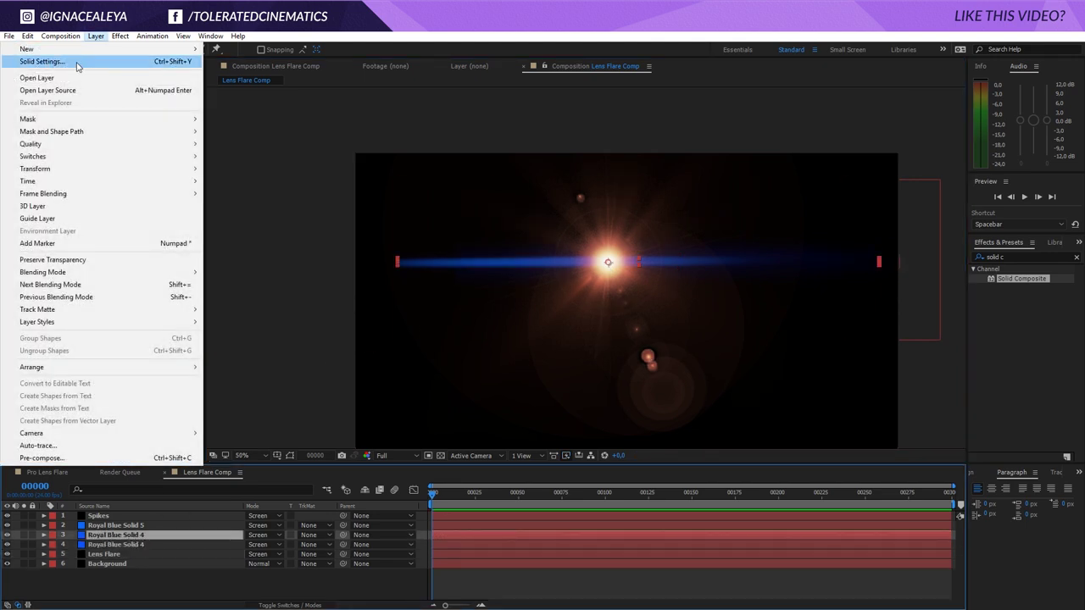
click(164, 537)
click(96, 37)
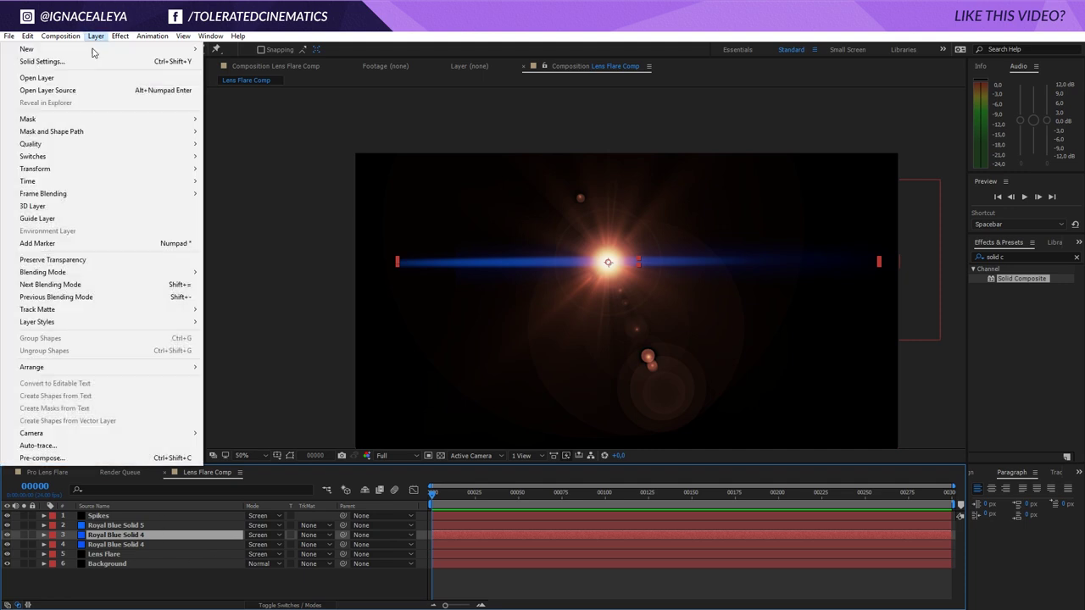
click(81, 66)
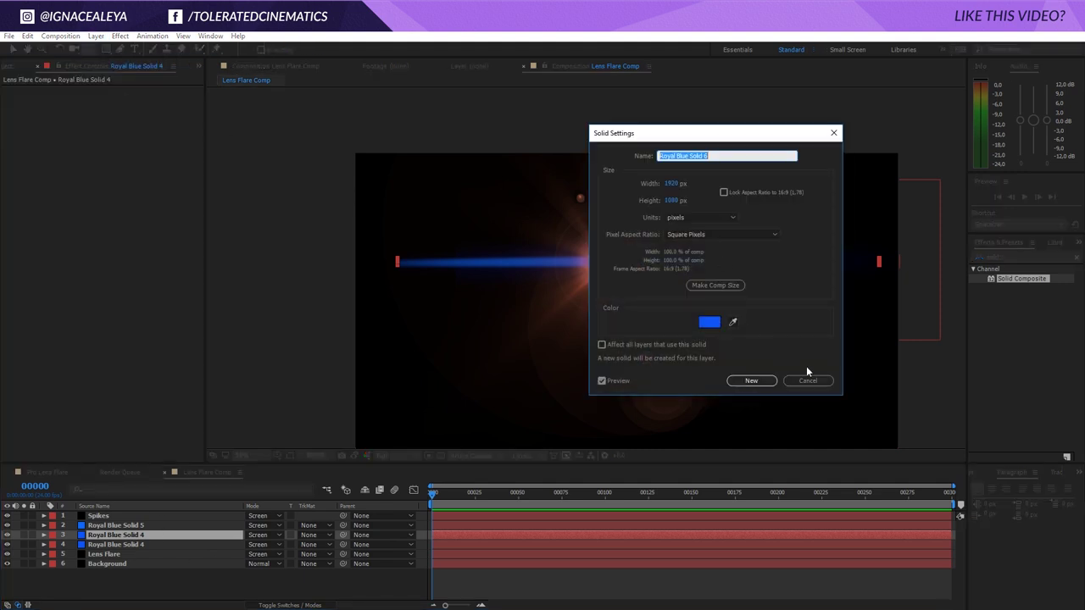
click(807, 379)
click(95, 37)
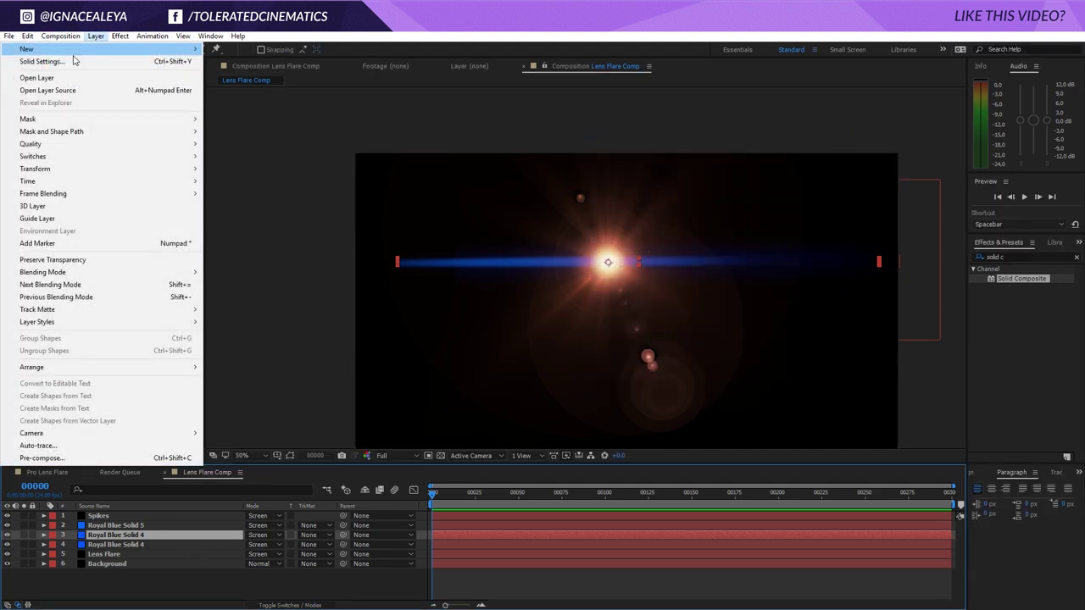
click(81, 61)
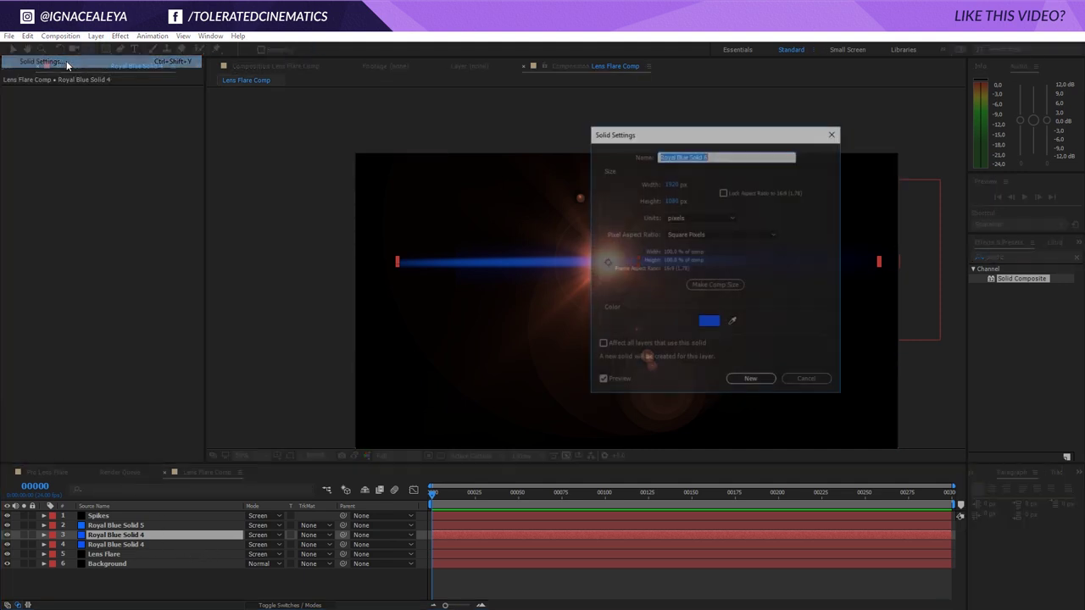
click(671, 185)
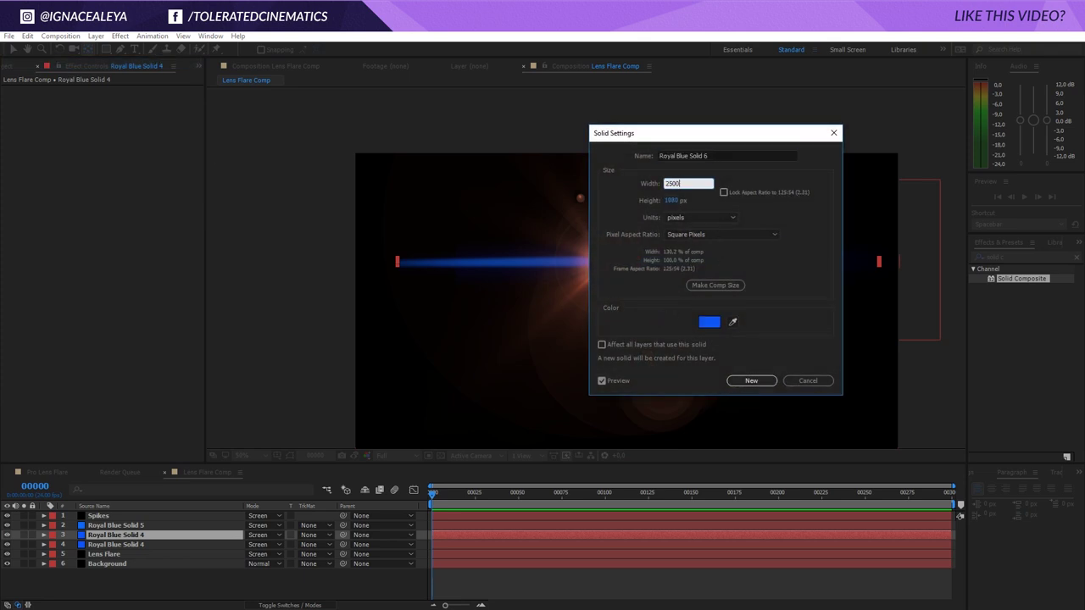
text(2500)
click(767, 381)
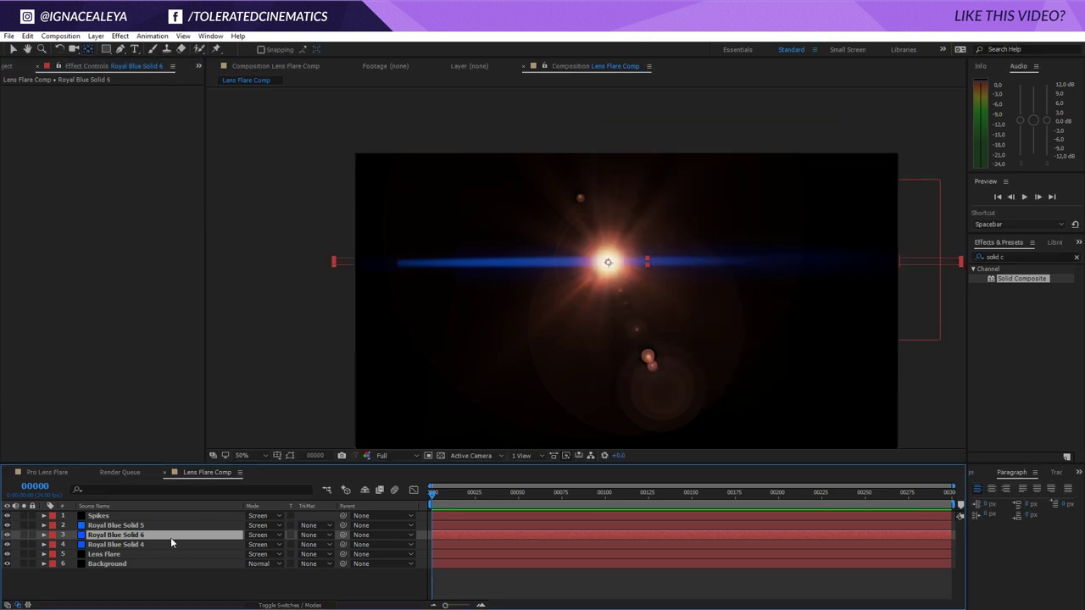
Step: Drag Mask 1's left vertex on Royal Blue Solid 6 out to the comp's left edge
key(m)
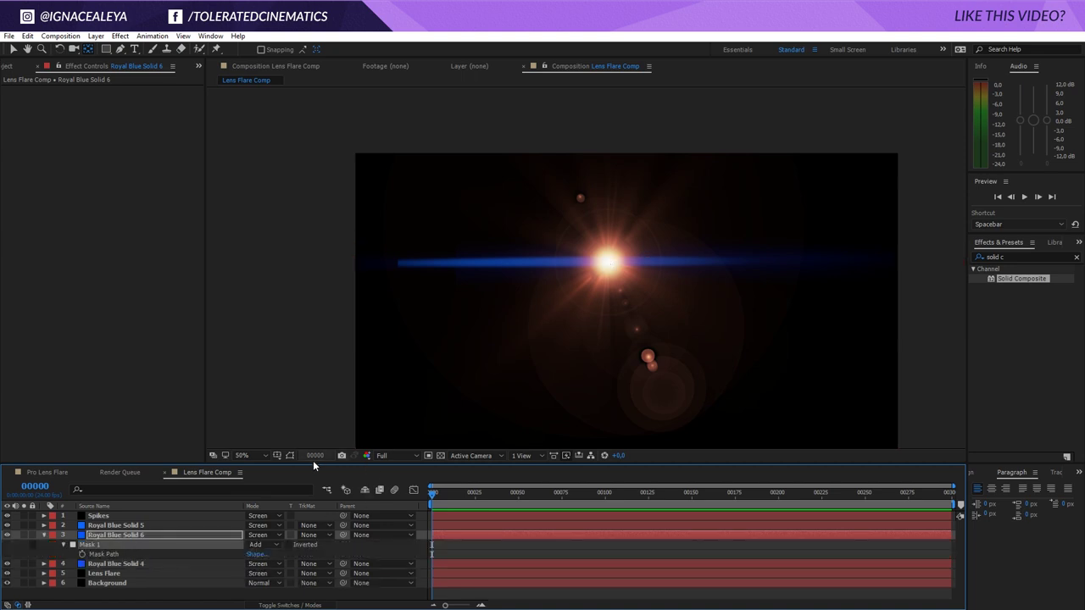
click(289, 456)
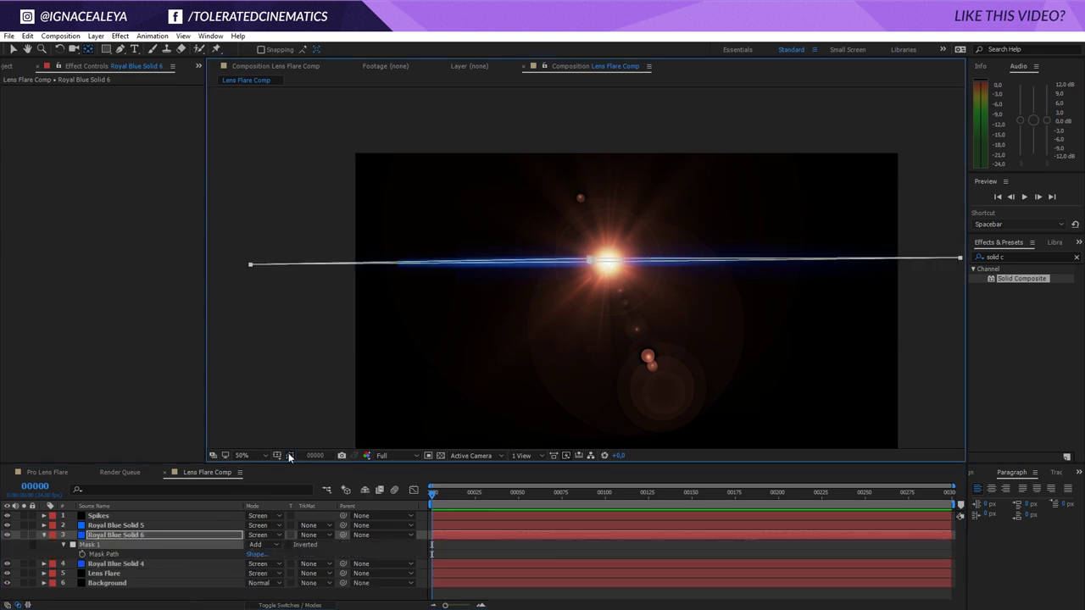
click(251, 266)
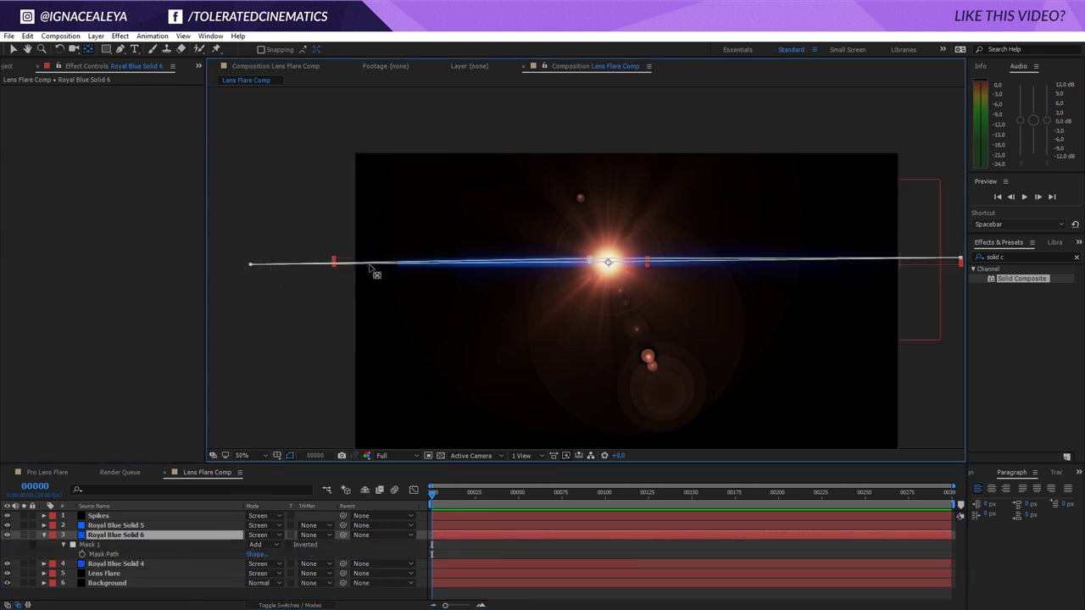
drag(251, 265, 355, 264)
Step: Solo Royal Blue Solid 5 to inspect its streak, then unsolo and select it
click(116, 525)
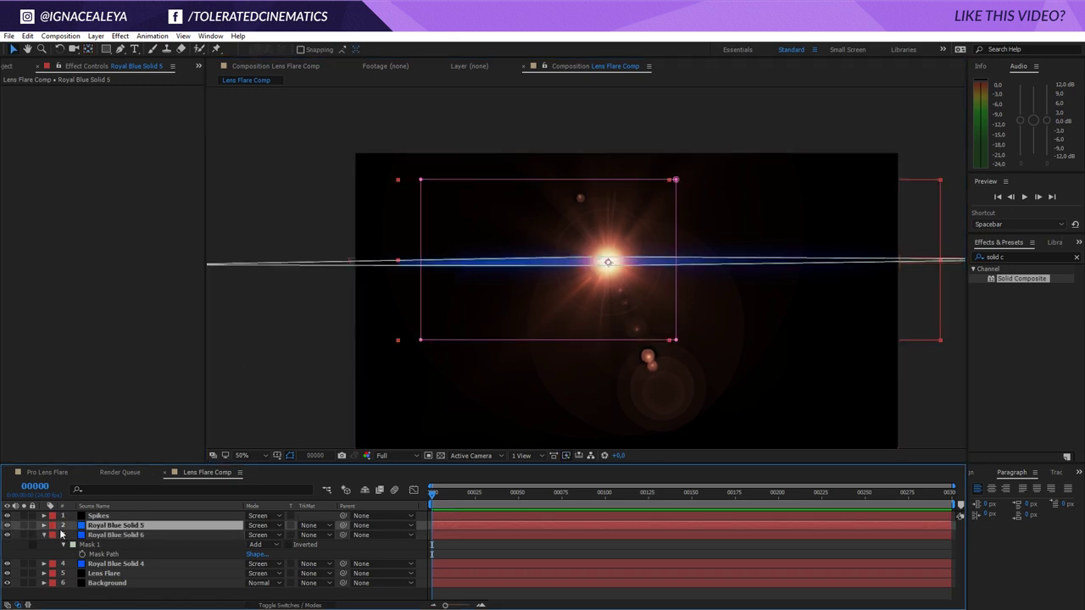
click(19, 540)
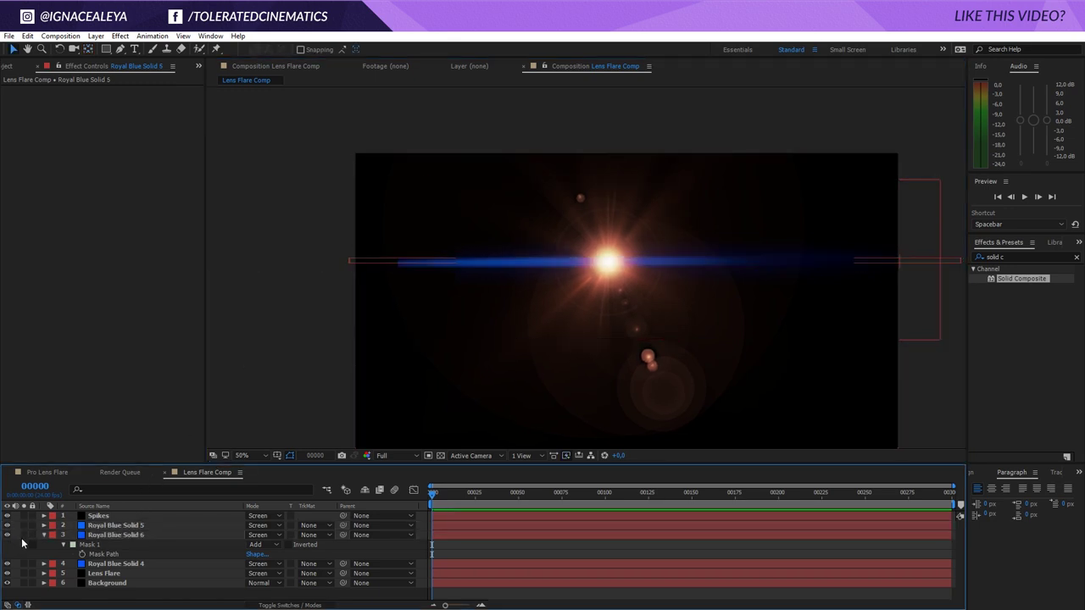
click(23, 534)
click(23, 535)
click(23, 525)
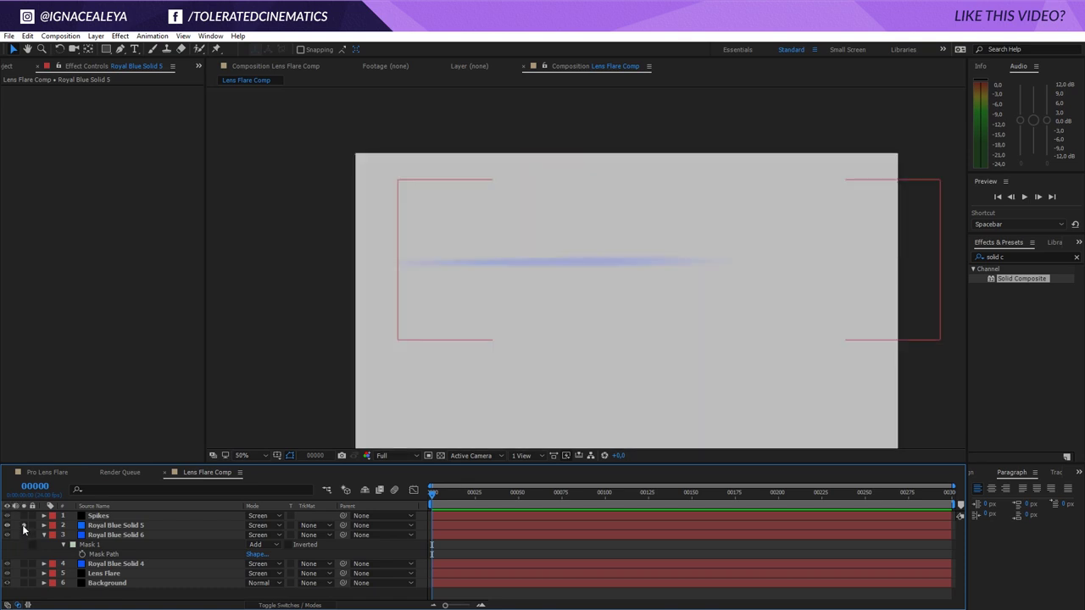
click(24, 525)
click(110, 526)
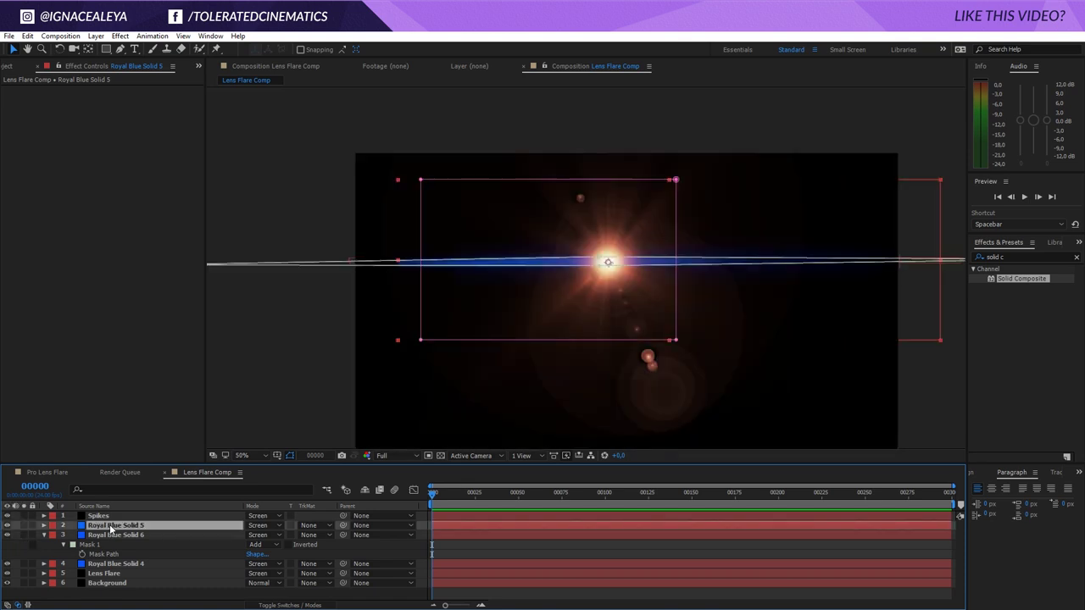
Step: Set Royal Blue Solid 5's width to 3000 px in Solid Settings
click(96, 36)
click(84, 61)
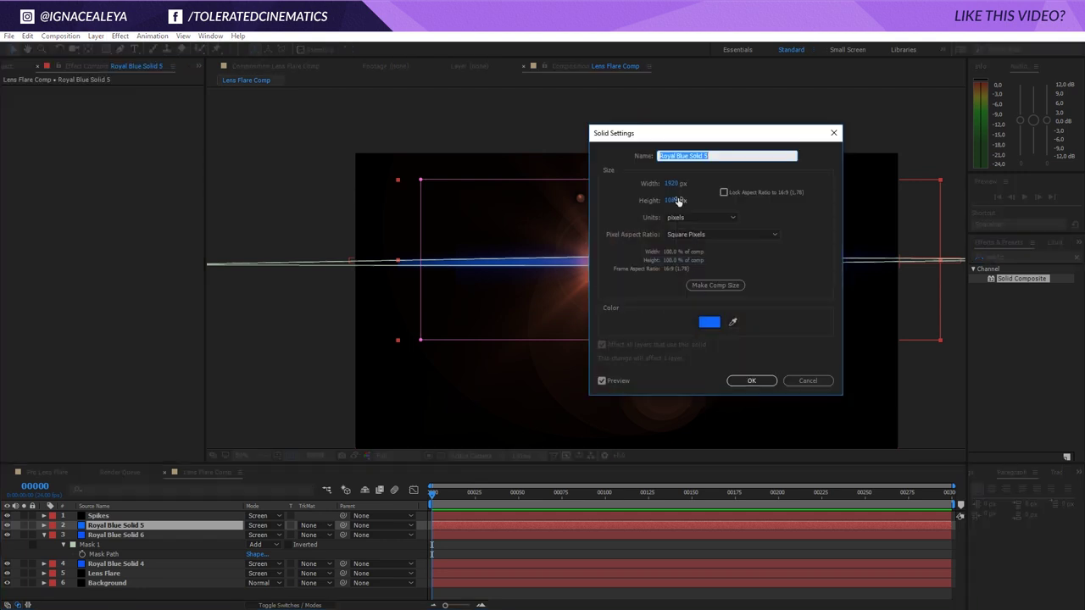
click(675, 184)
text(1280)
key(Return)
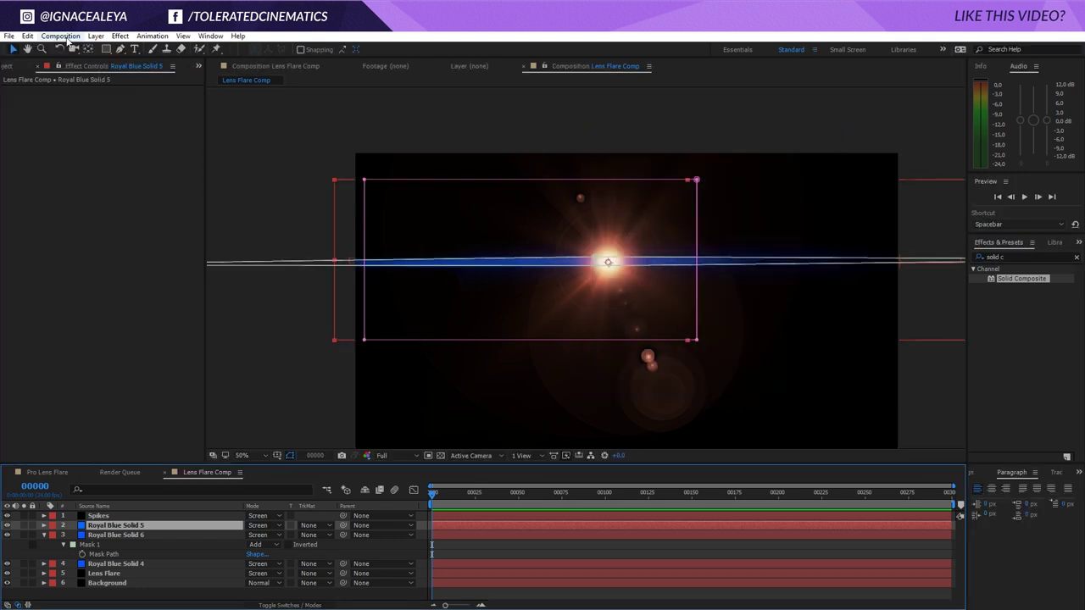
click(95, 37)
click(85, 63)
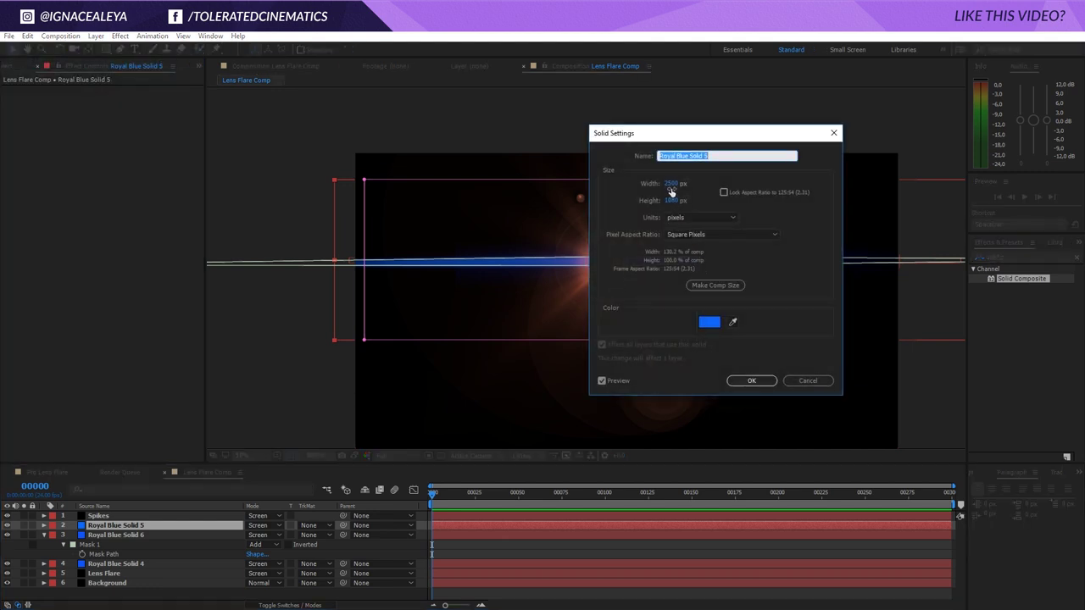
click(671, 185)
text(3000)
key(Return)
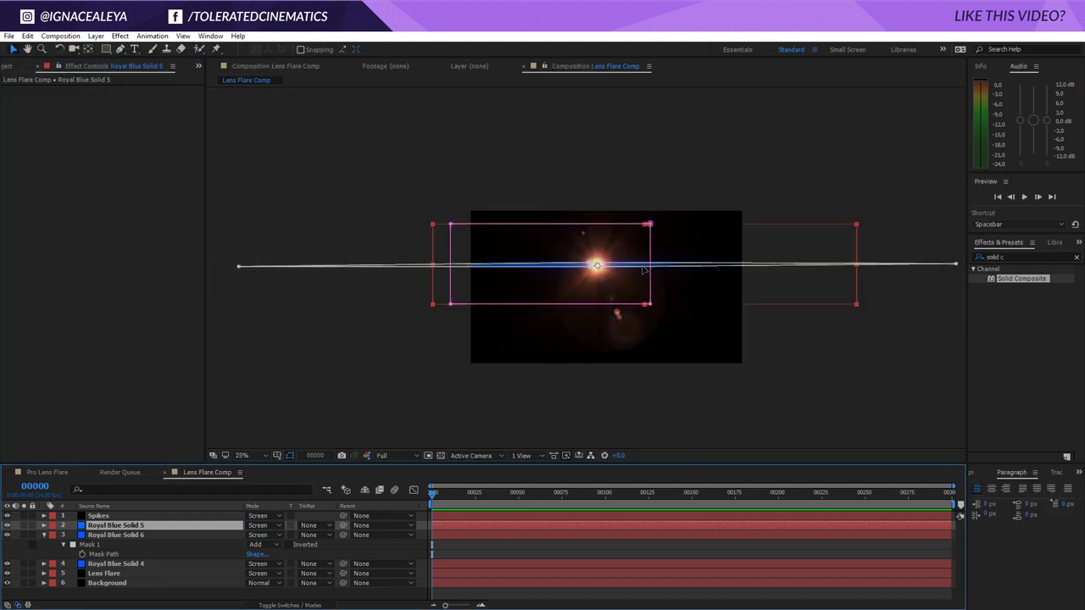
Step: Pull the streak mask's left and right points inward and return the view to 50%
drag(237, 268, 428, 267)
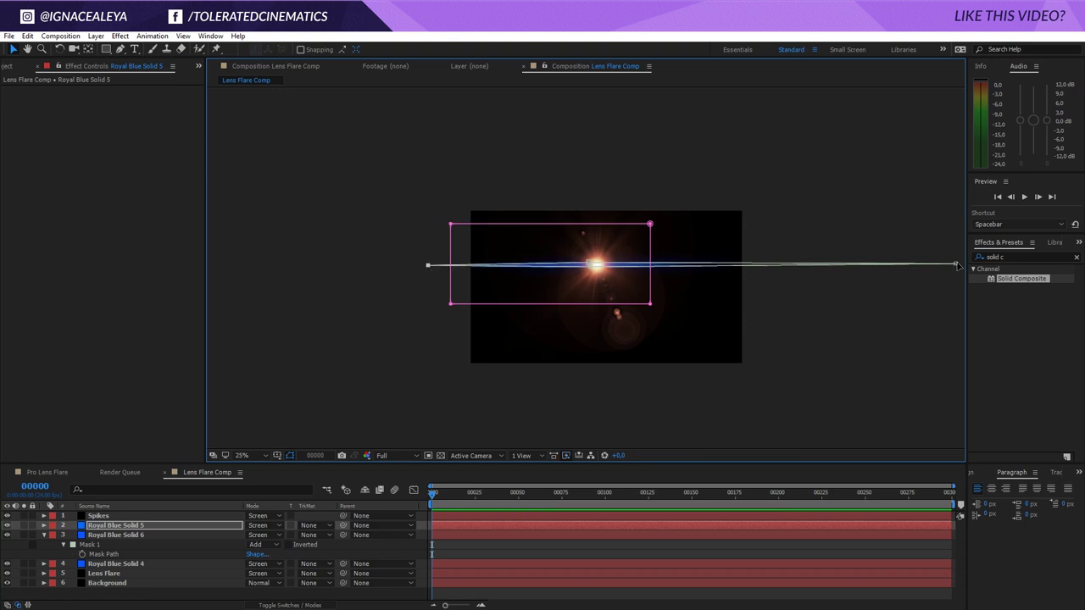
drag(955, 265, 832, 264)
click(153, 524)
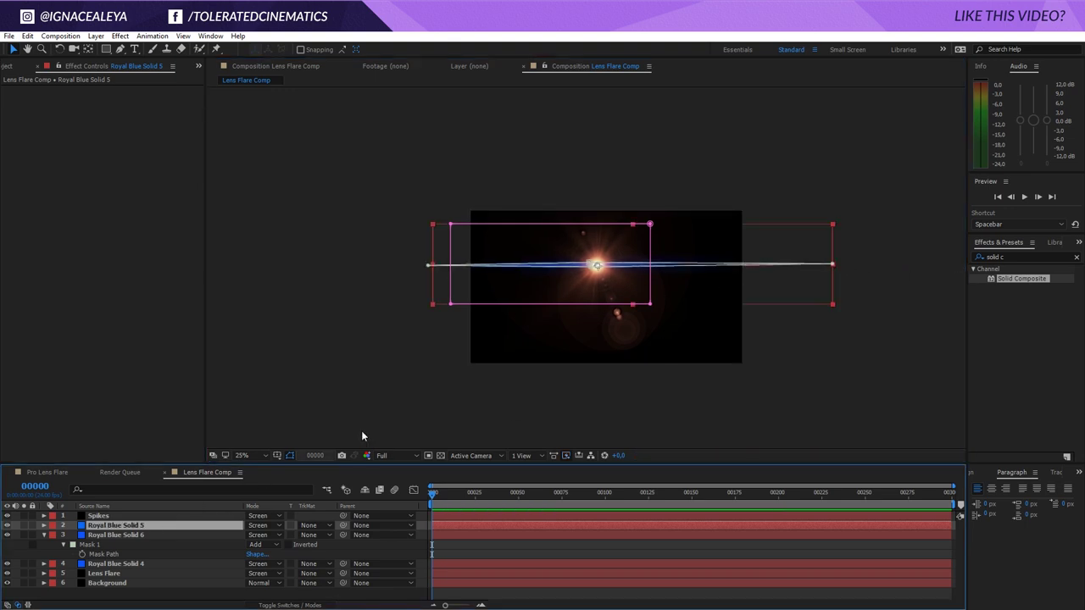
key(period)
Step: At frame 54, shift the Lens Flare's Flare Center slightly right and down
click(459, 540)
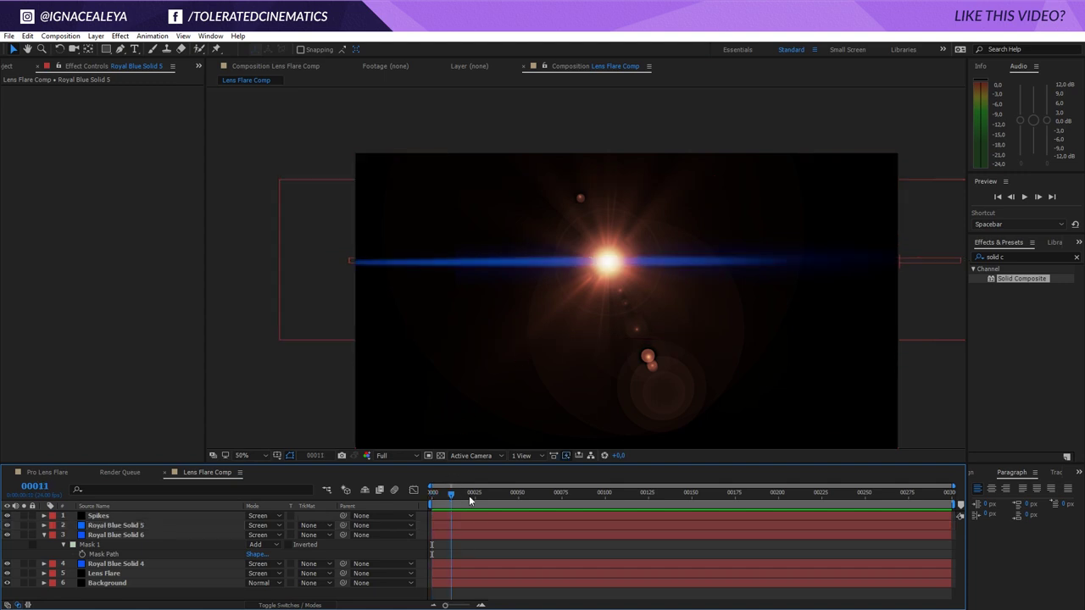
drag(468, 495, 525, 493)
click(116, 572)
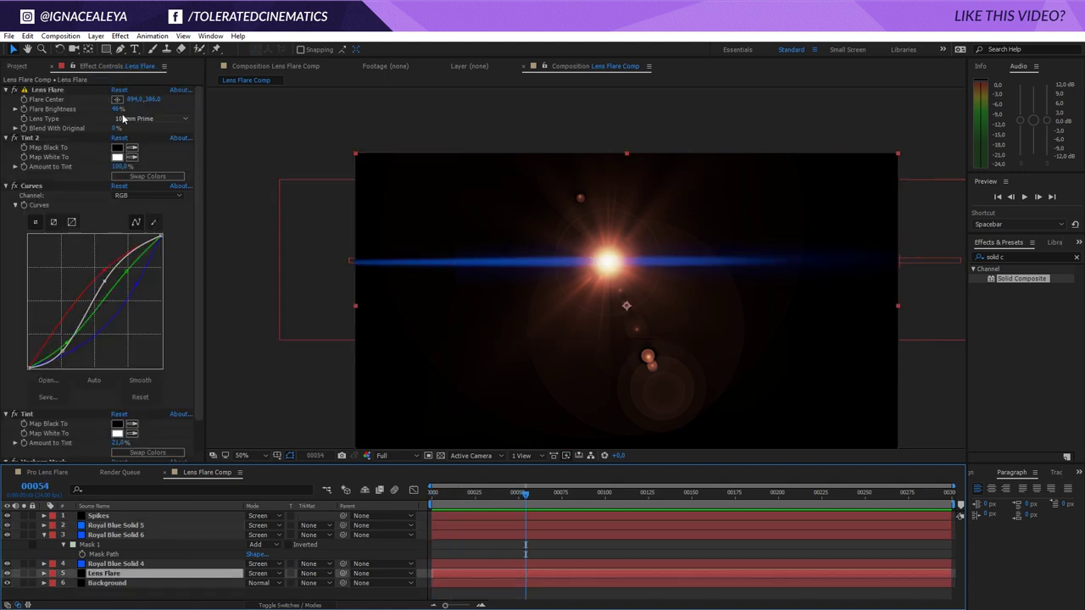
click(47, 89)
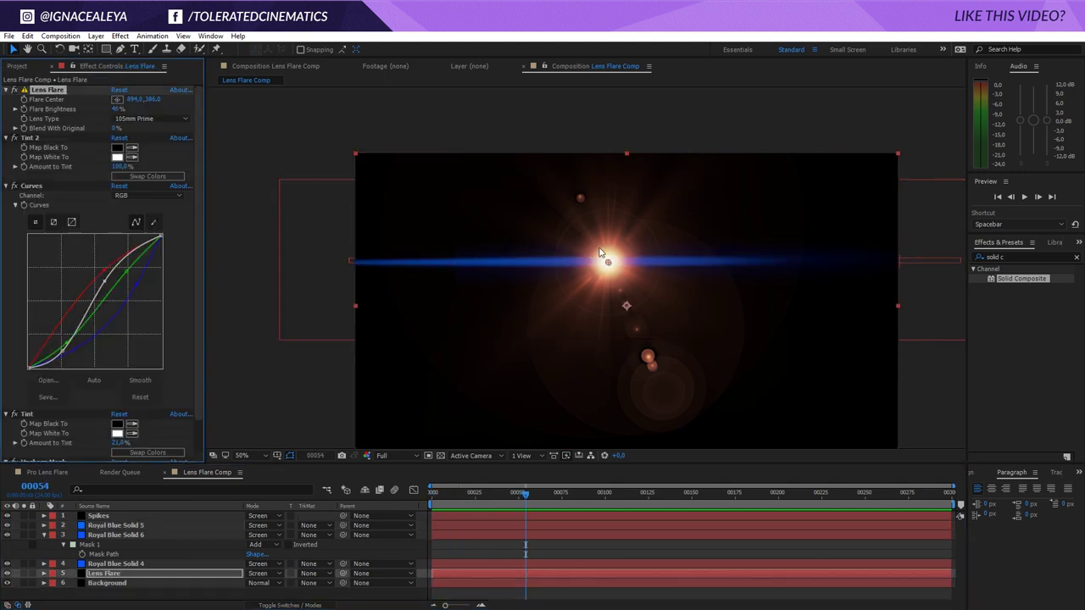
drag(608, 266, 643, 276)
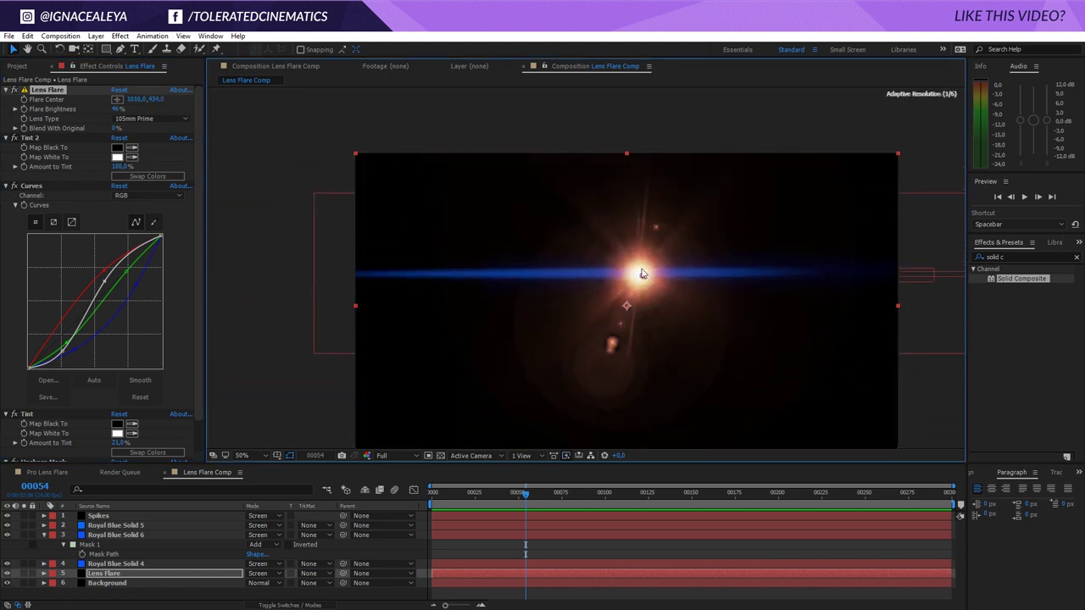
Step: Raise the Opacity of the three Royal Blue solids
click(126, 563)
shift+click(119, 526)
key(t)
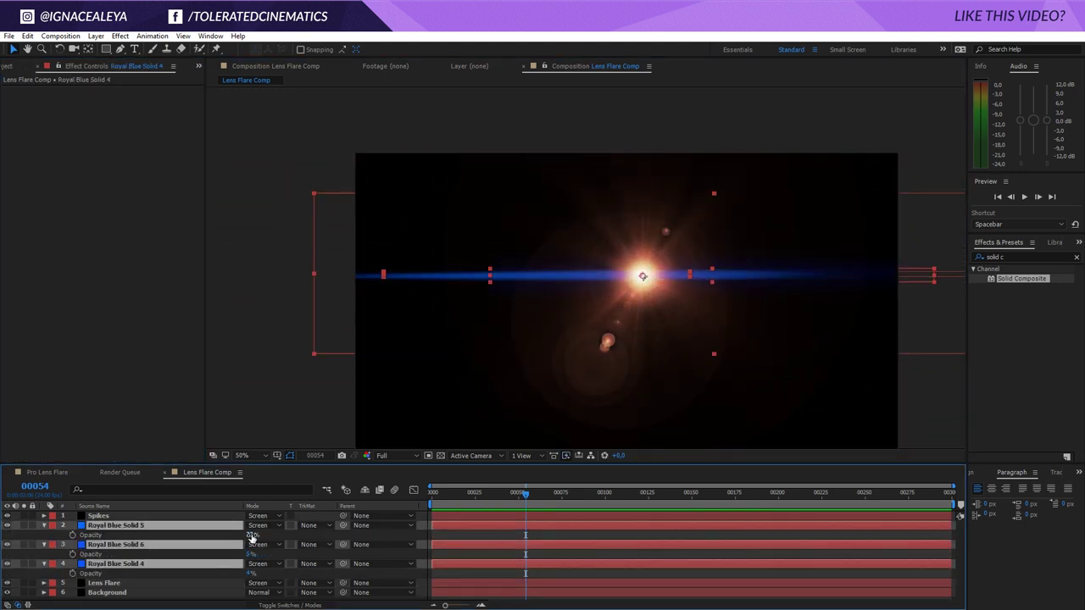
drag(248, 534, 256, 535)
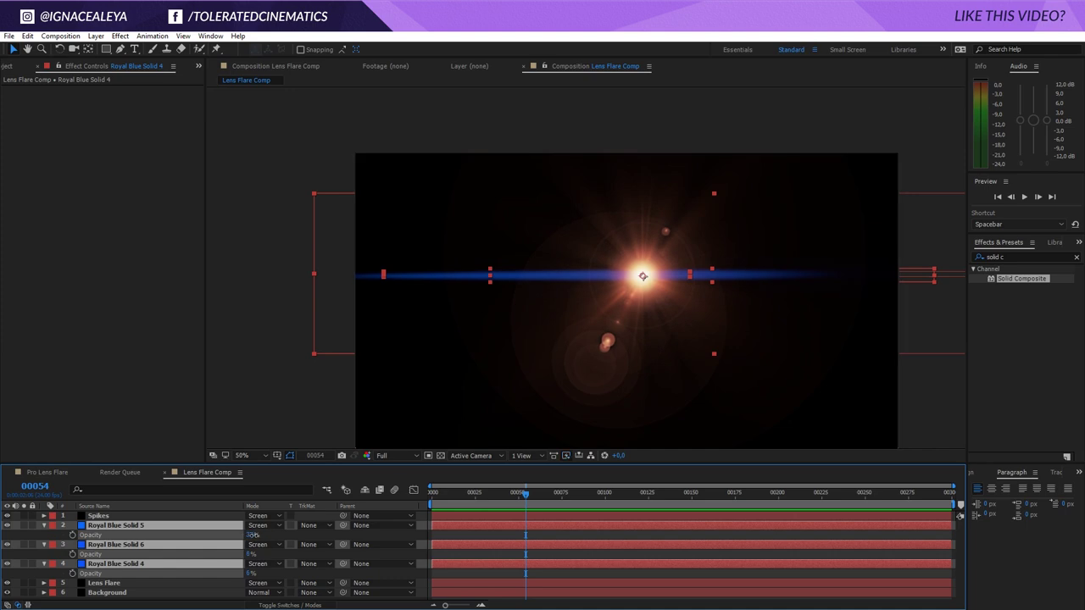
click(45, 526)
click(17, 66)
Step: Import Wand Footage.mp4 from X:\Projects\_YouTube\Tolerated Cinematics\UNRELEASED\HARRY POTTER WAND LIGHT UP
right_click(76, 240)
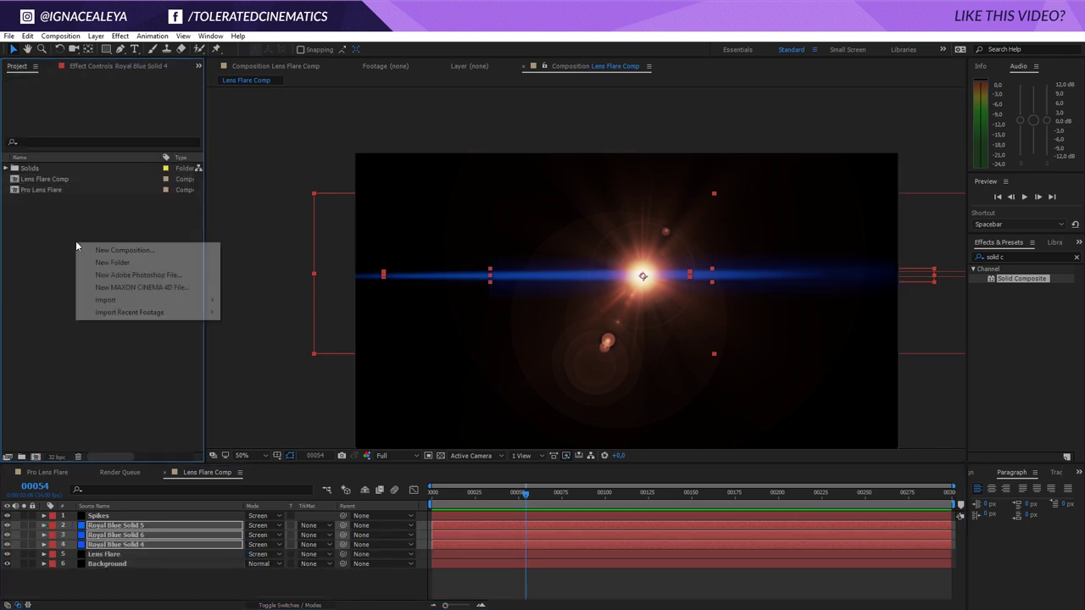
mouse_move(133, 299)
click(244, 299)
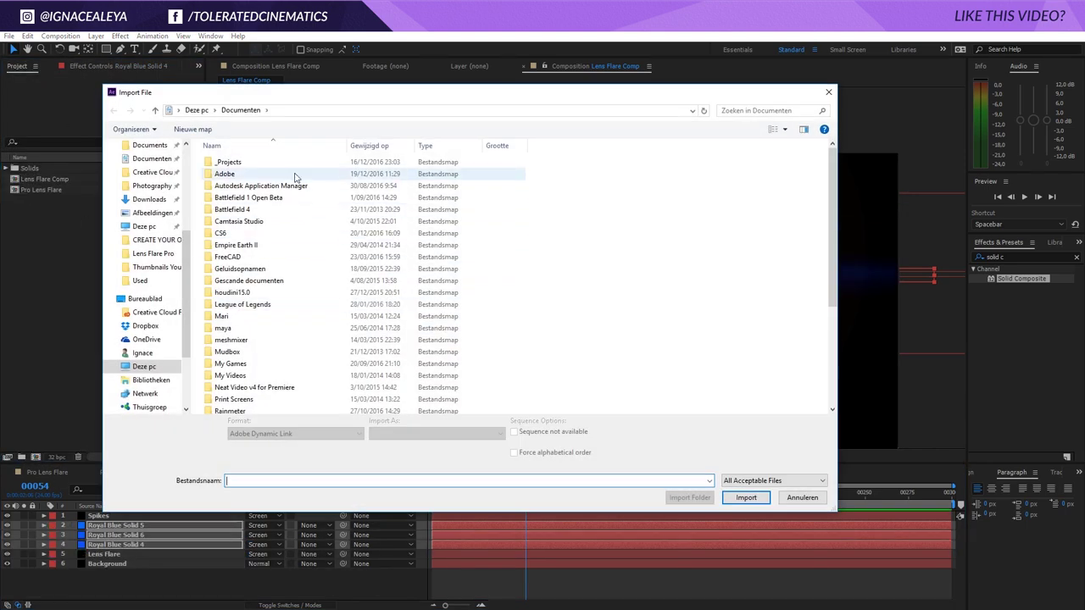
click(207, 116)
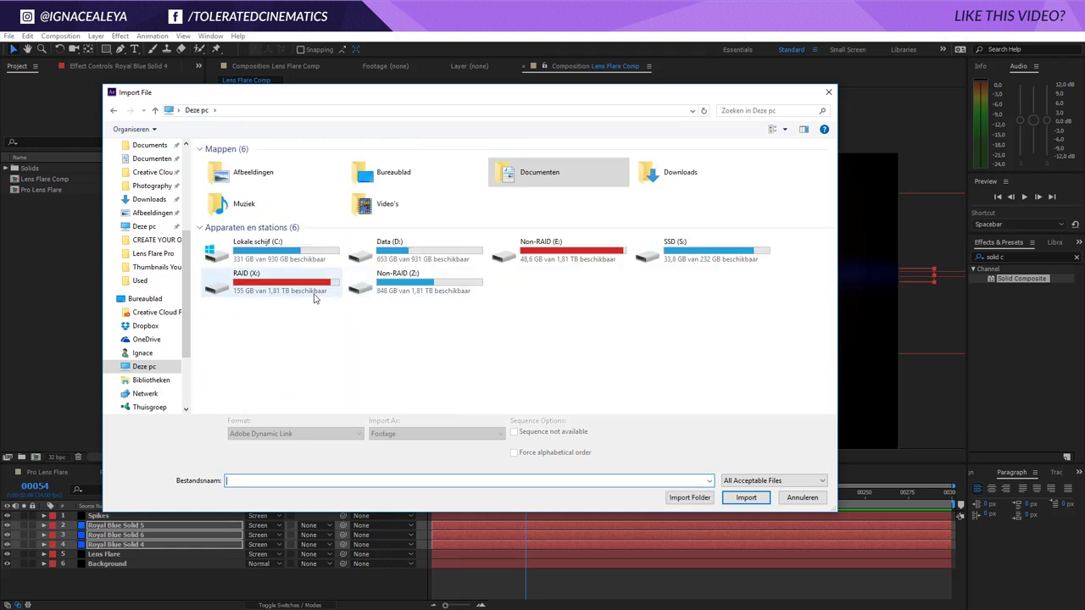
double_click(255, 285)
double_click(293, 179)
double_click(257, 175)
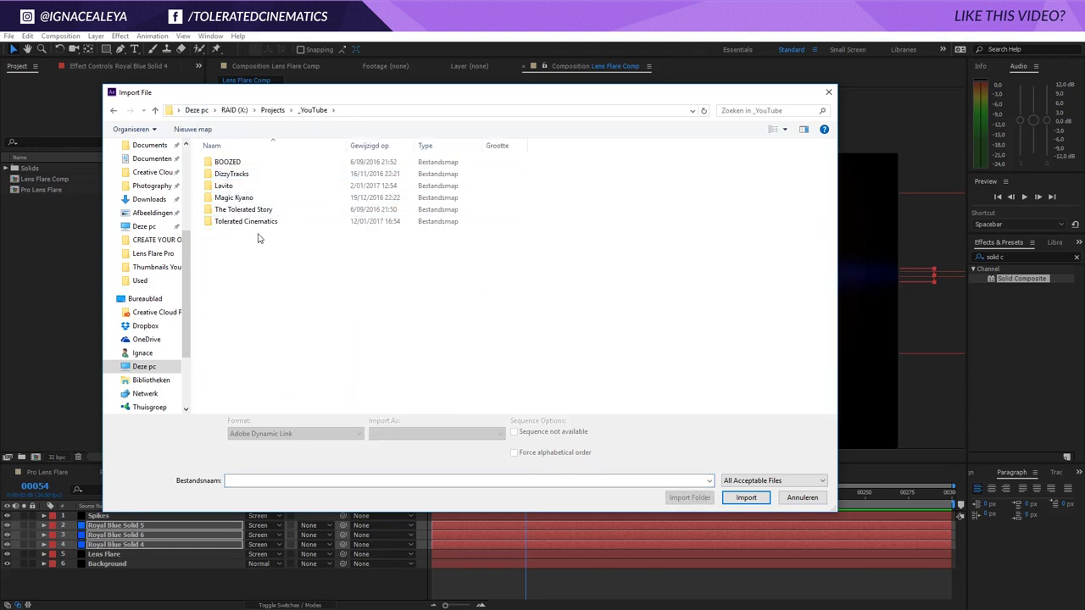
double_click(263, 222)
double_click(247, 210)
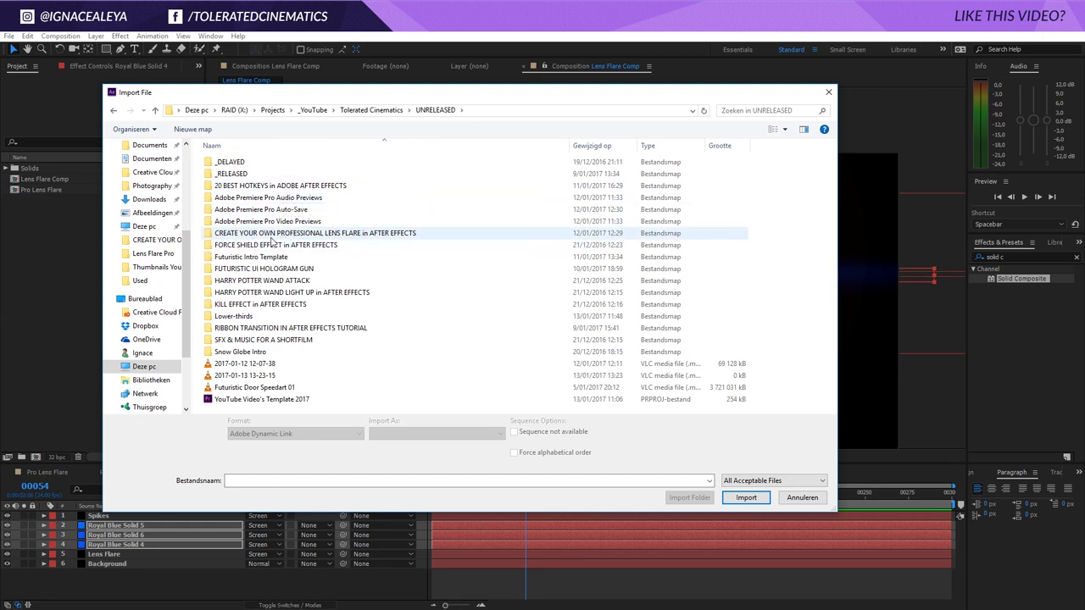
double_click(280, 291)
click(231, 161)
click(731, 497)
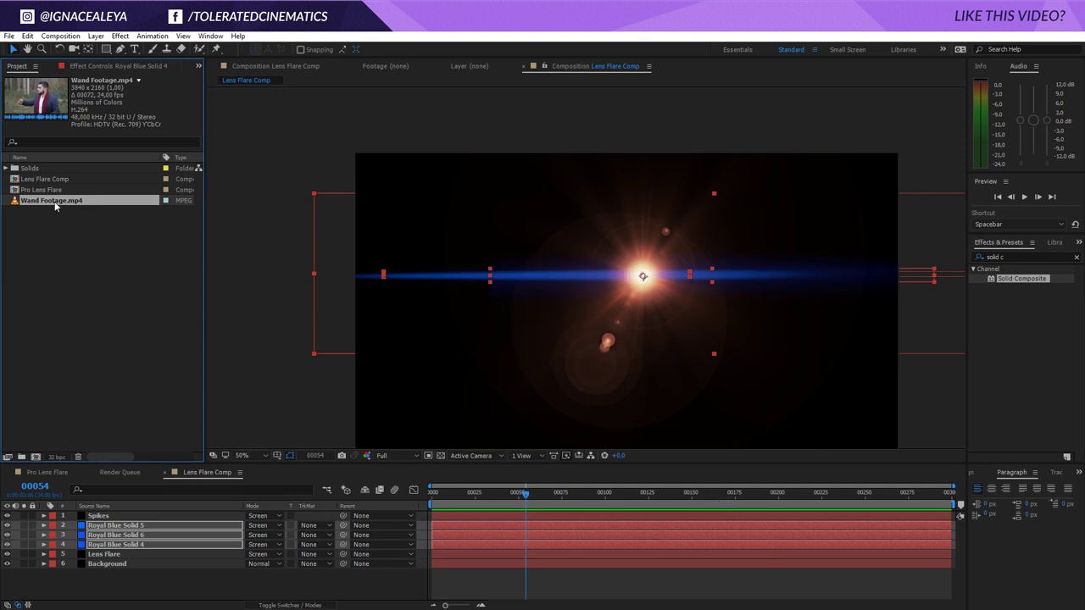
Step: Add Wand Footage.mp4 to Lens Flare Comp above Background and set its Scale to 50%
drag(55, 205, 150, 573)
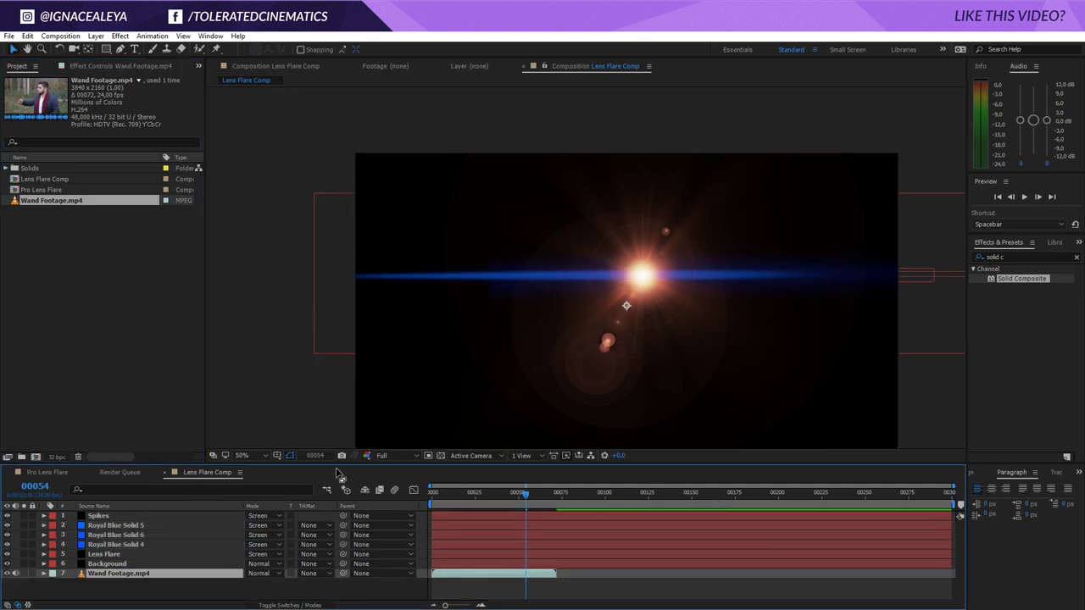
click(472, 493)
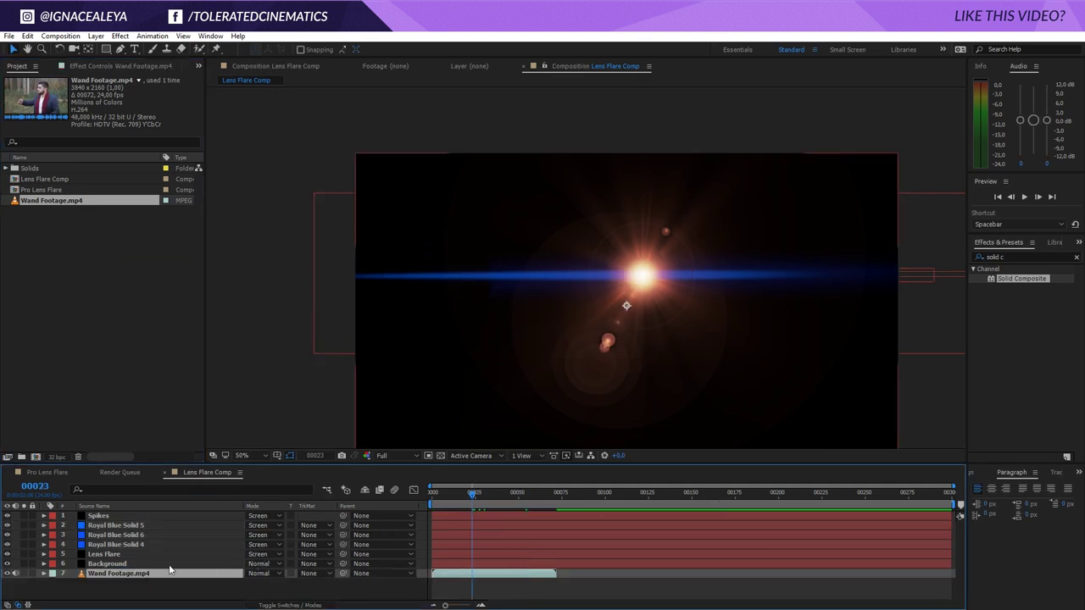
drag(168, 570, 146, 564)
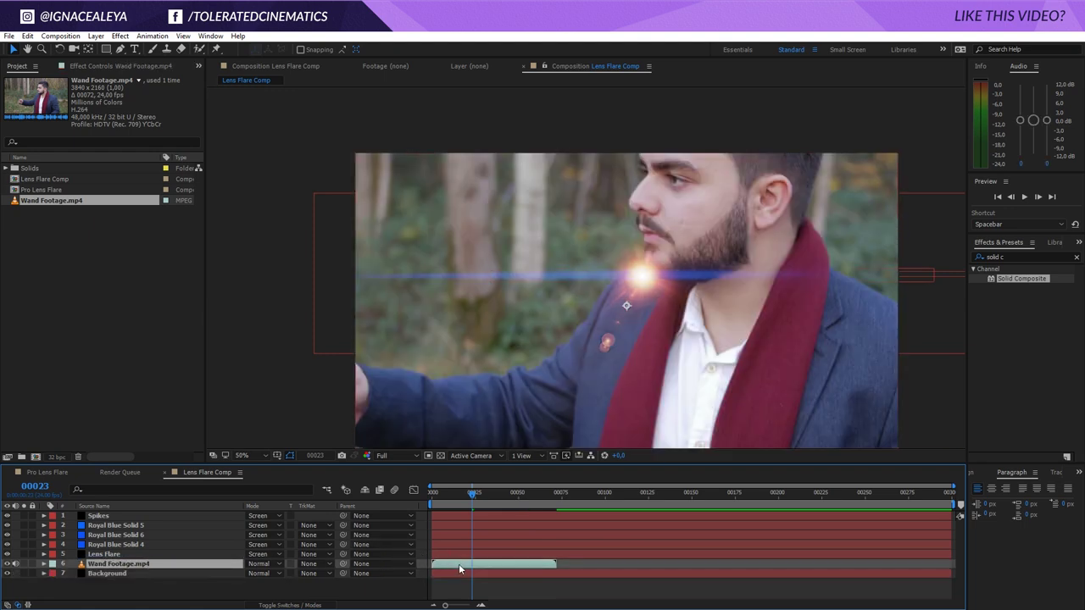
key(s)
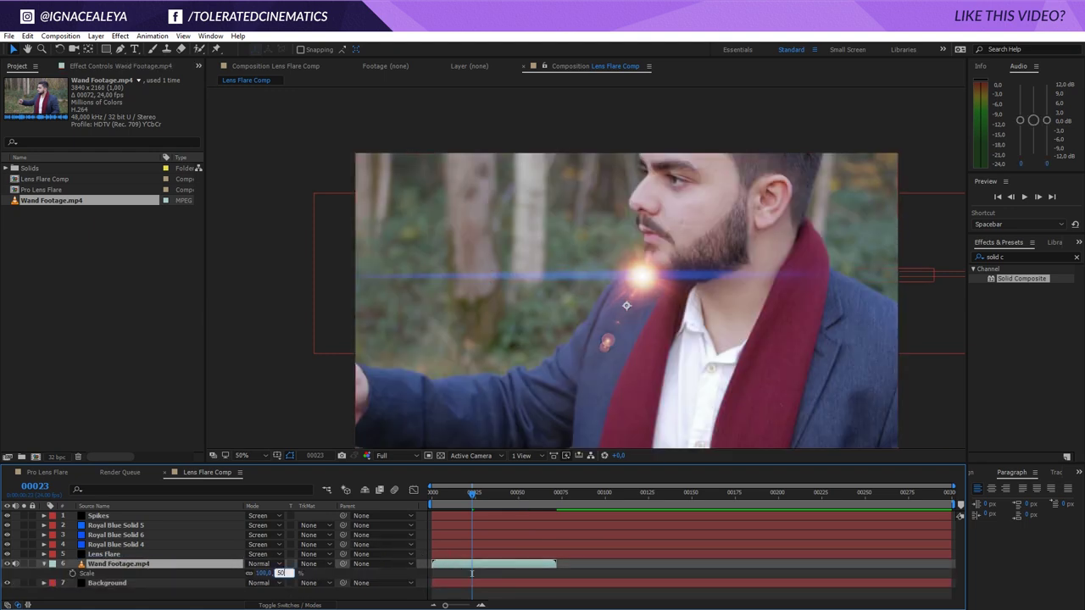
key(Return)
click(104, 555)
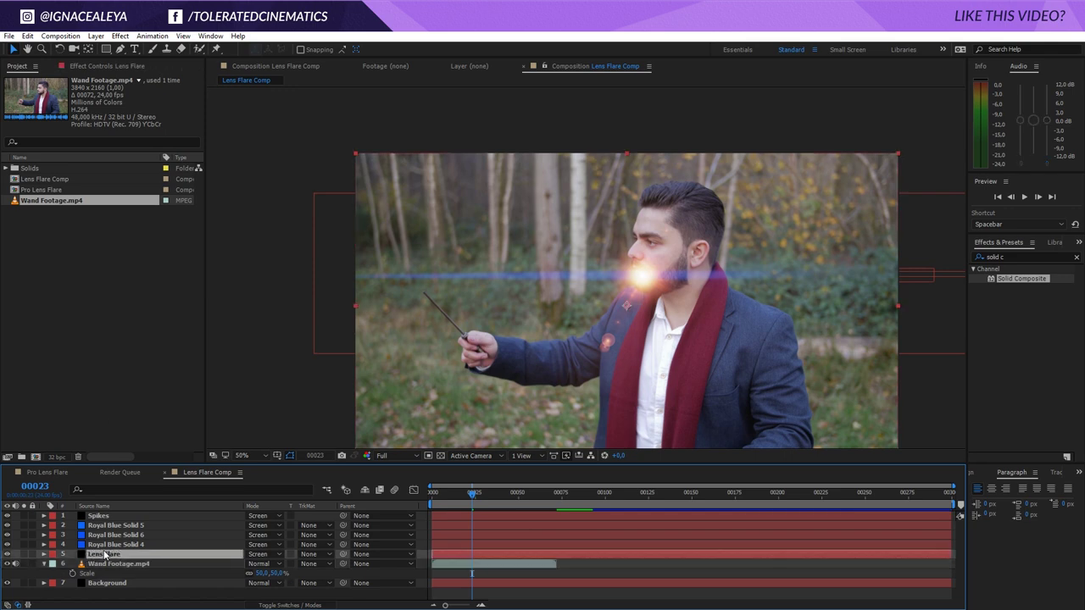
Step: Place the Flare Center on the wand tip near 252,490 and raise Flare Brightness to about 70%
click(107, 65)
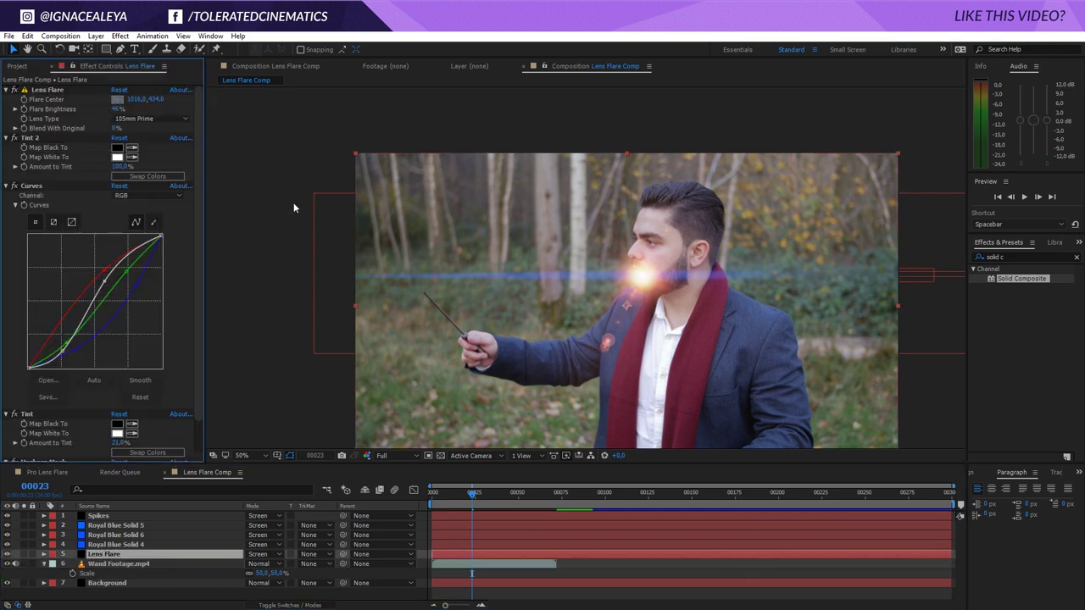
click(423, 293)
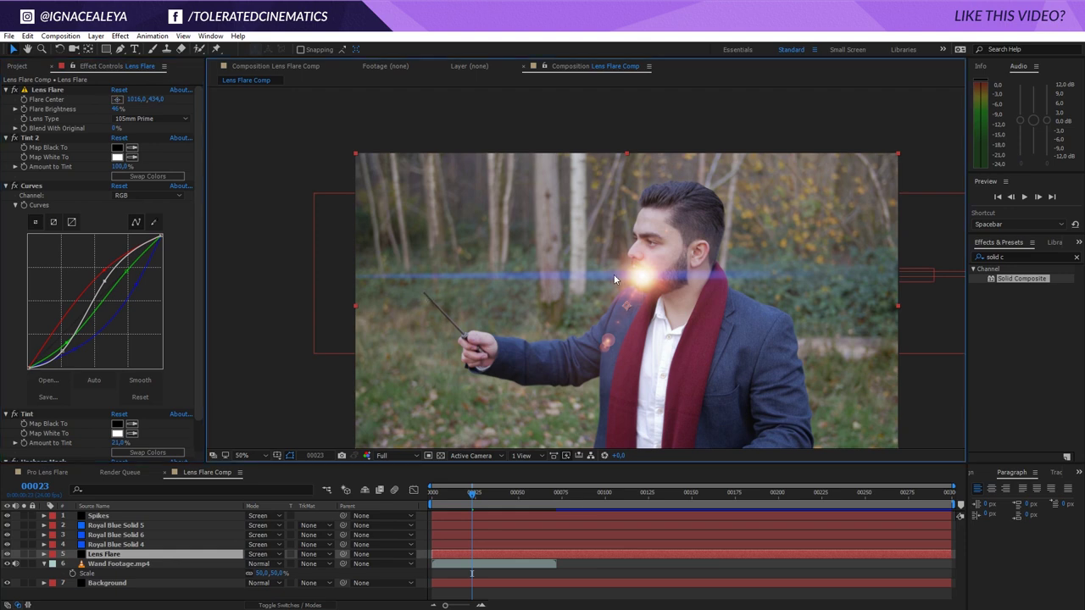
click(47, 89)
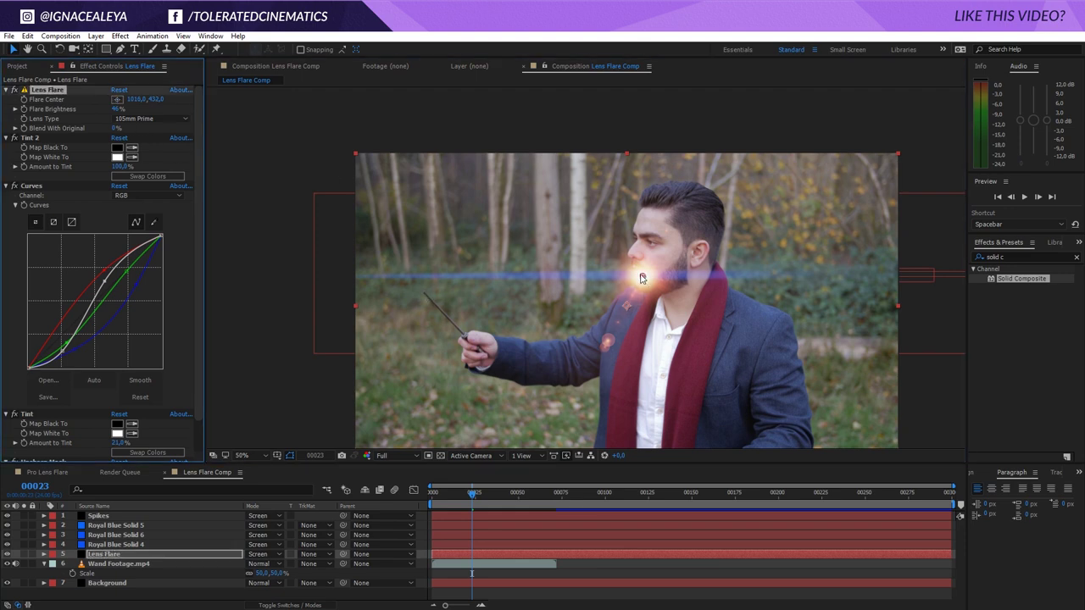
drag(642, 278, 428, 295)
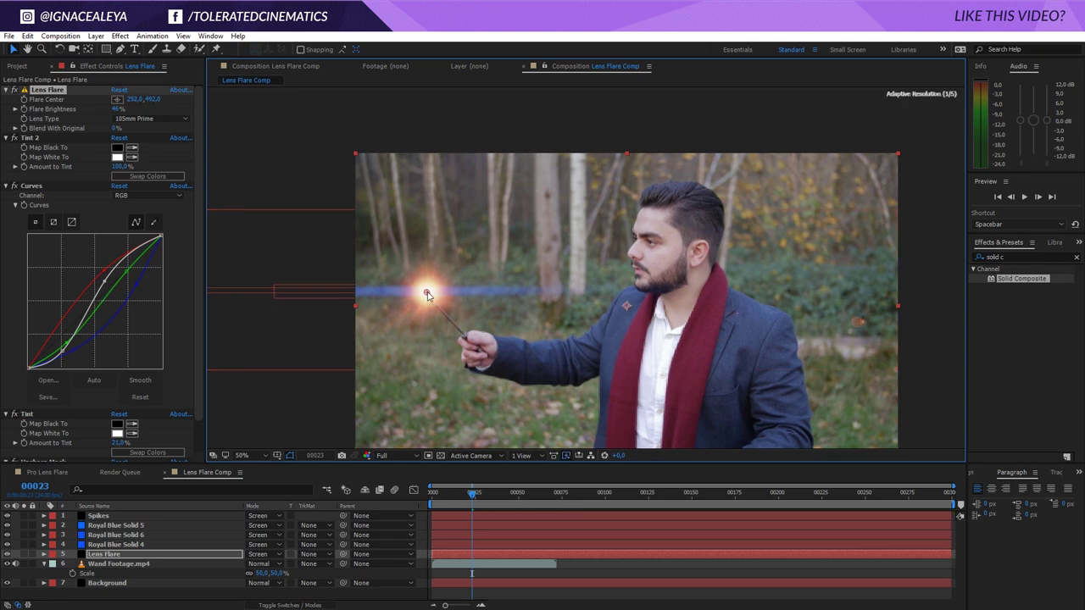
click(107, 556)
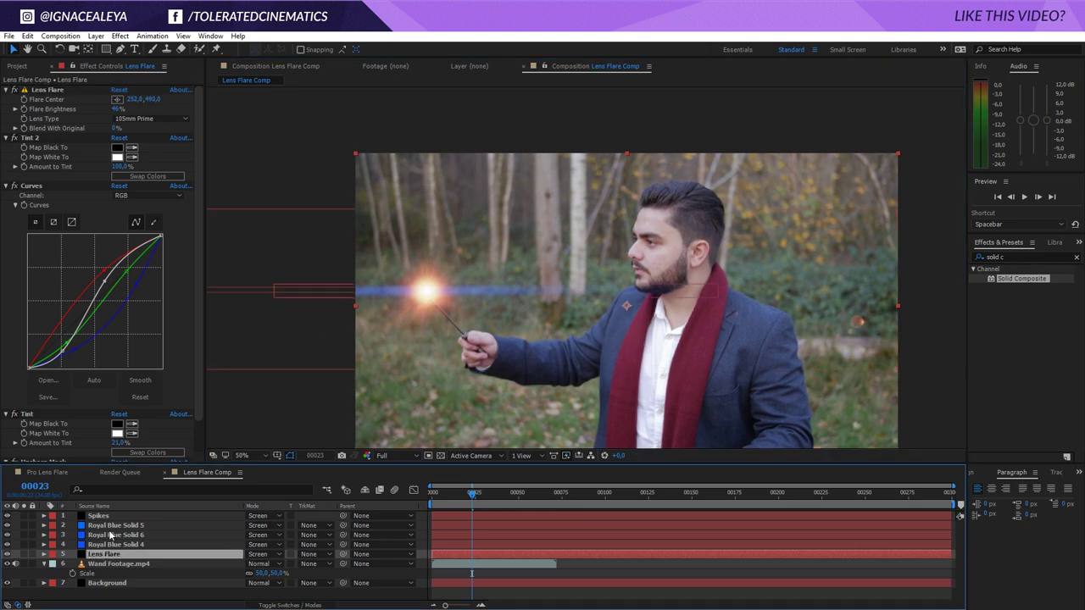
drag(117, 110, 136, 117)
Step: Lower Royal Blue Solids 5, 6 and 4 to 42%, 16% and 16% opacity
click(119, 545)
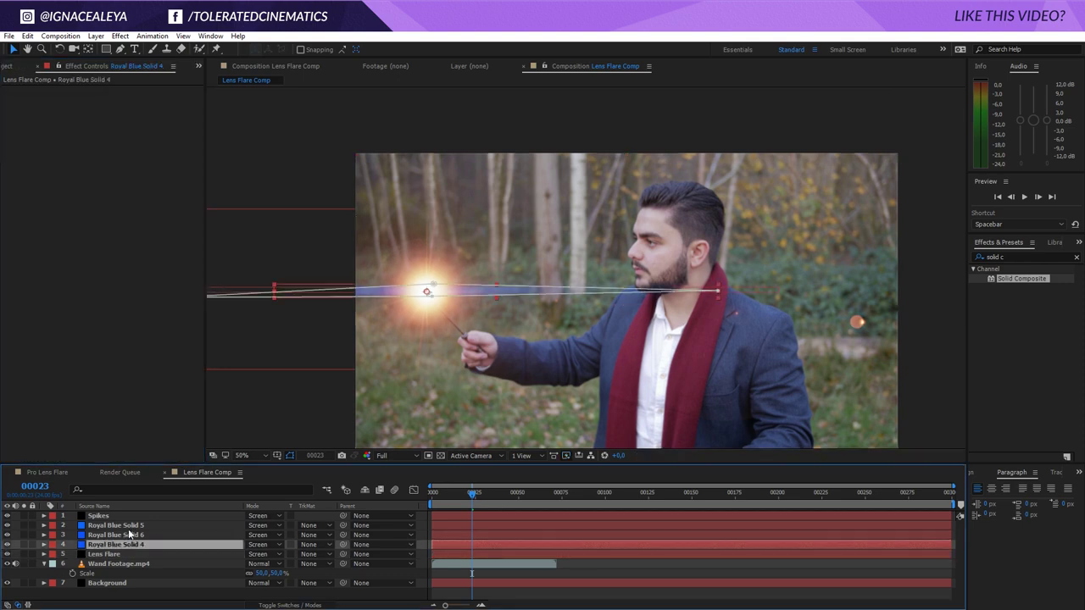
shift+click(118, 525)
key(t)
drag(253, 535, 288, 544)
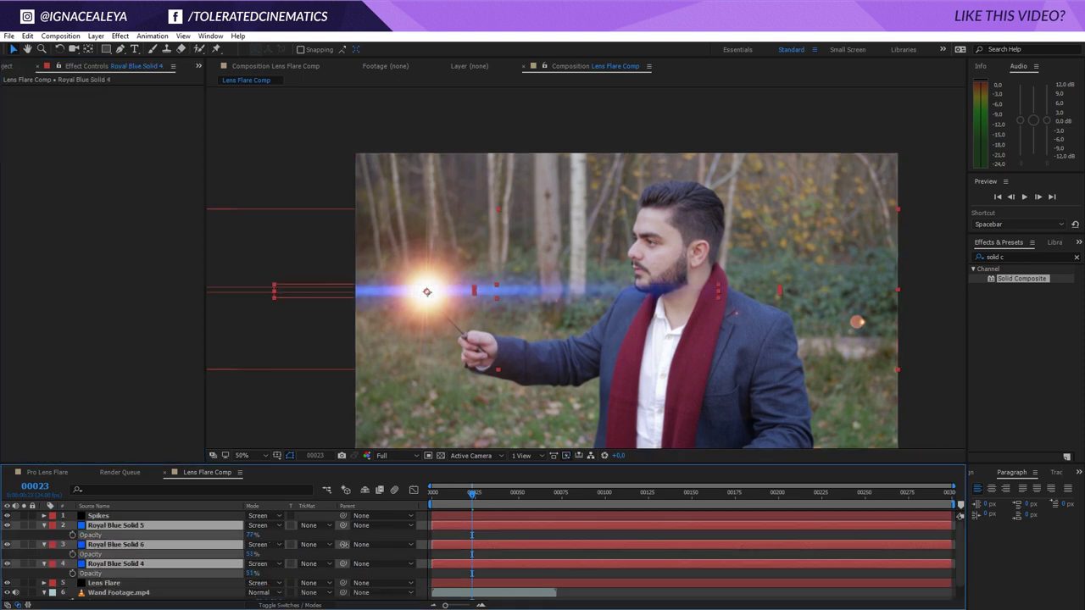
key(ctrl+z)
Step: Leave the track matte unchanged, deselect the blue solids and return to frame 00000
click(330, 545)
click(194, 529)
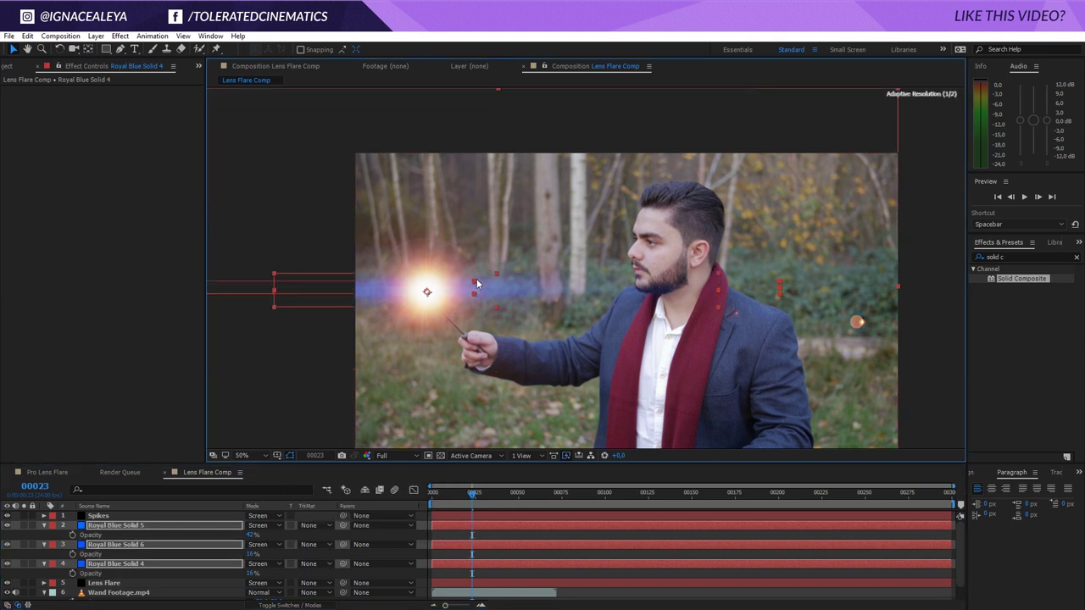
click(495, 531)
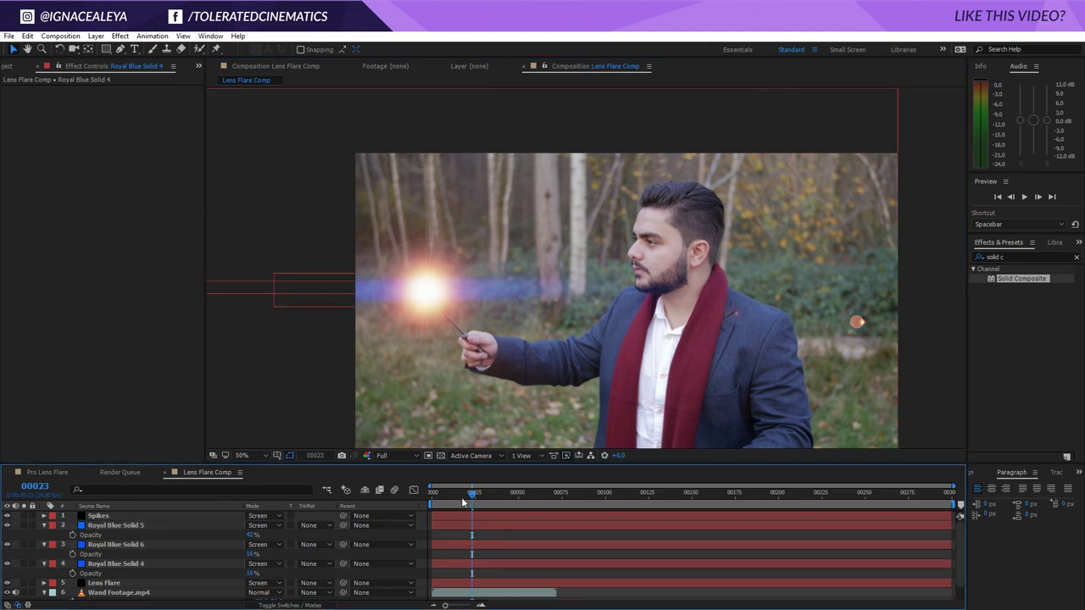
drag(472, 493, 430, 494)
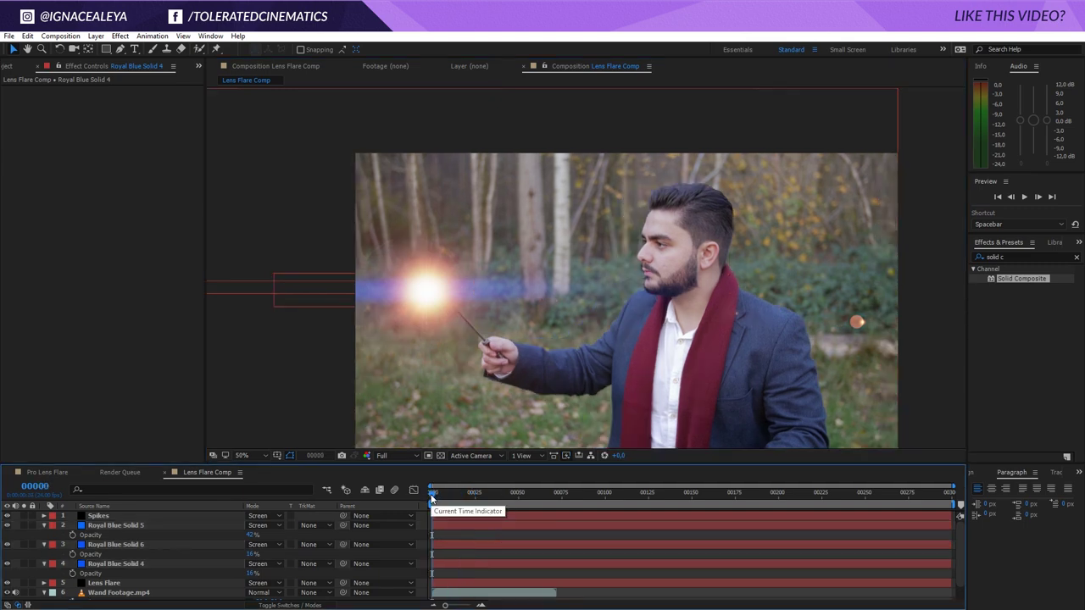
Step: Move the Lens Flare center to the wand tip (about 296,488) and search effects for 'perfe'
click(104, 584)
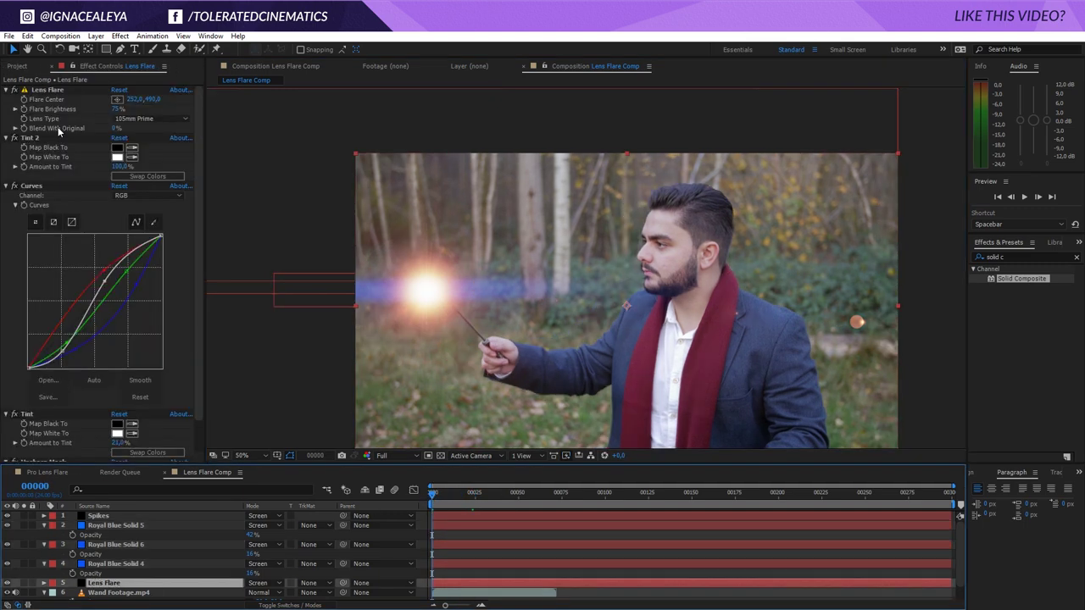
click(117, 99)
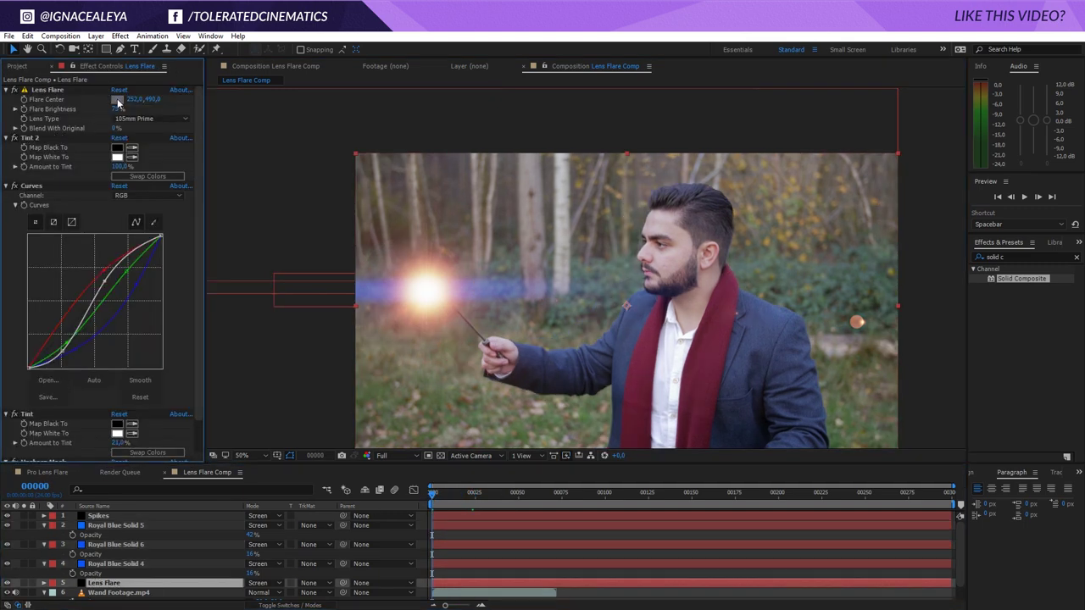
click(437, 291)
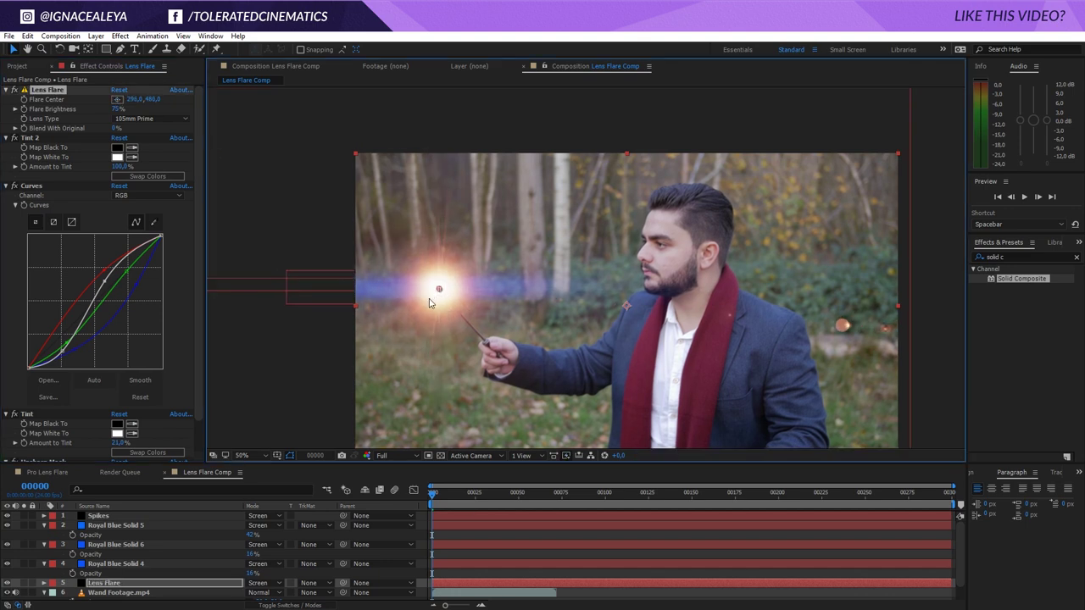
click(1008, 255)
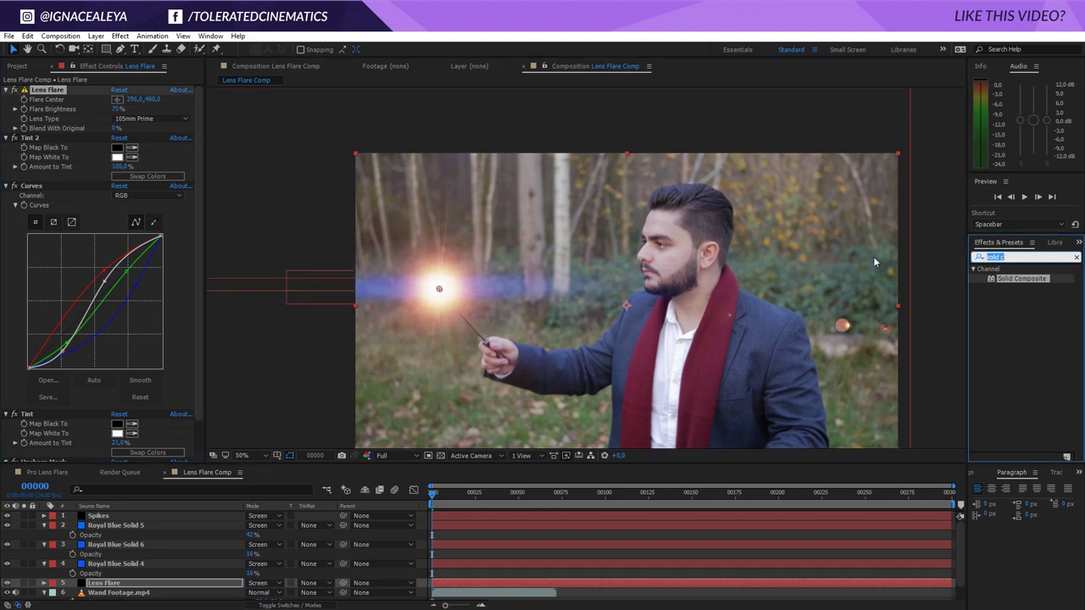
text(perfe)
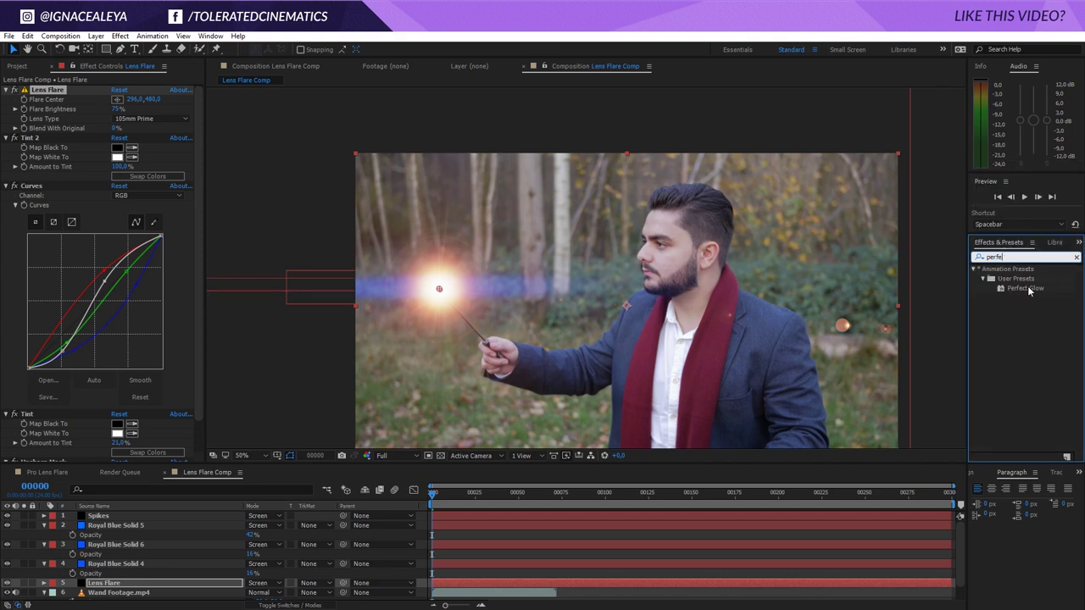
drag(1028, 292, 117, 586)
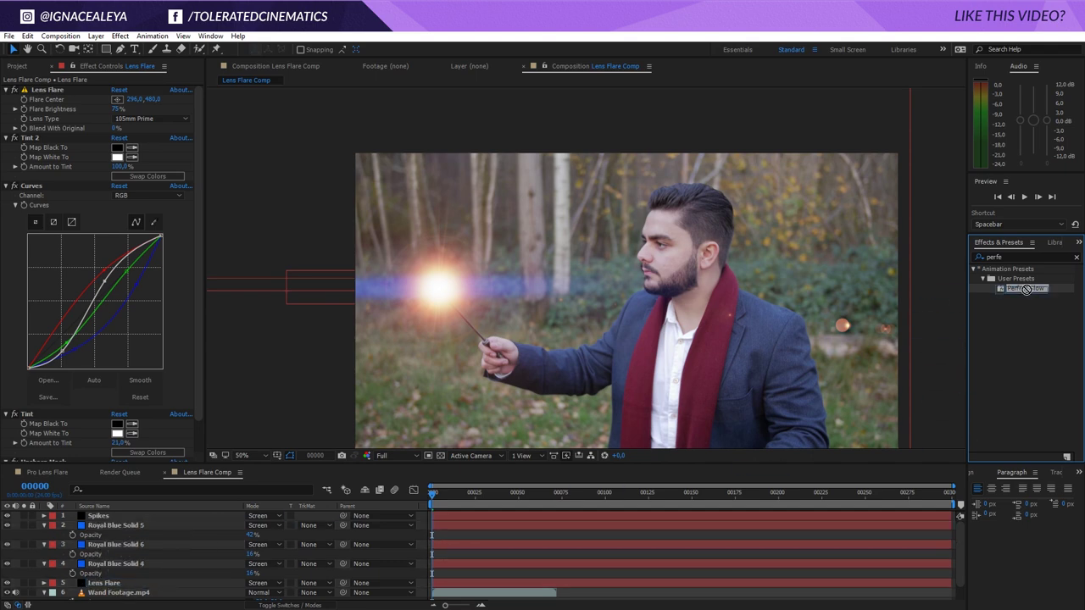
right_click(666, 591)
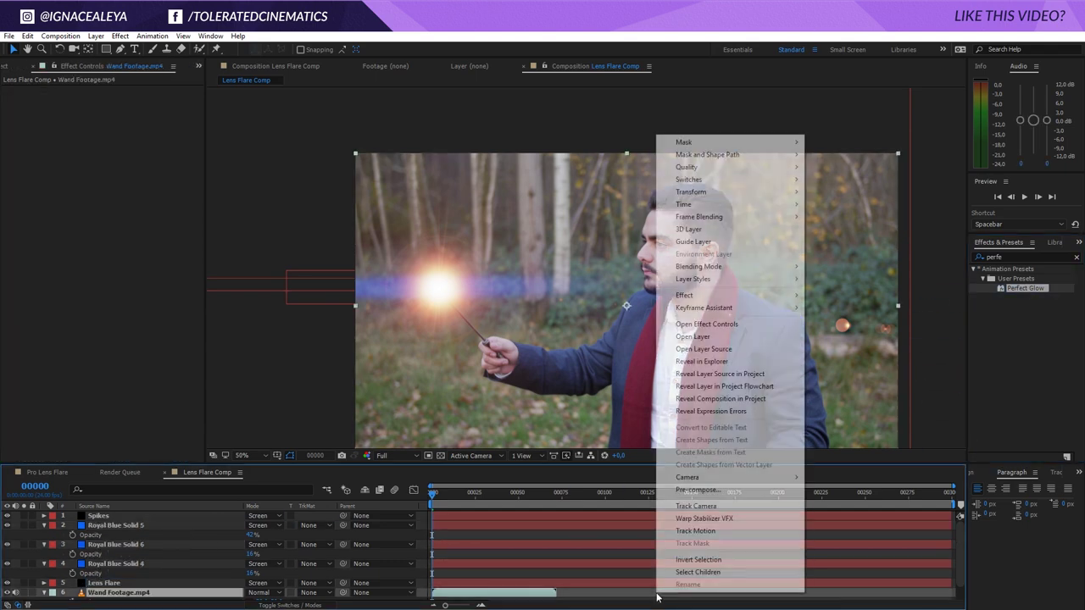
click(716, 561)
click(73, 584)
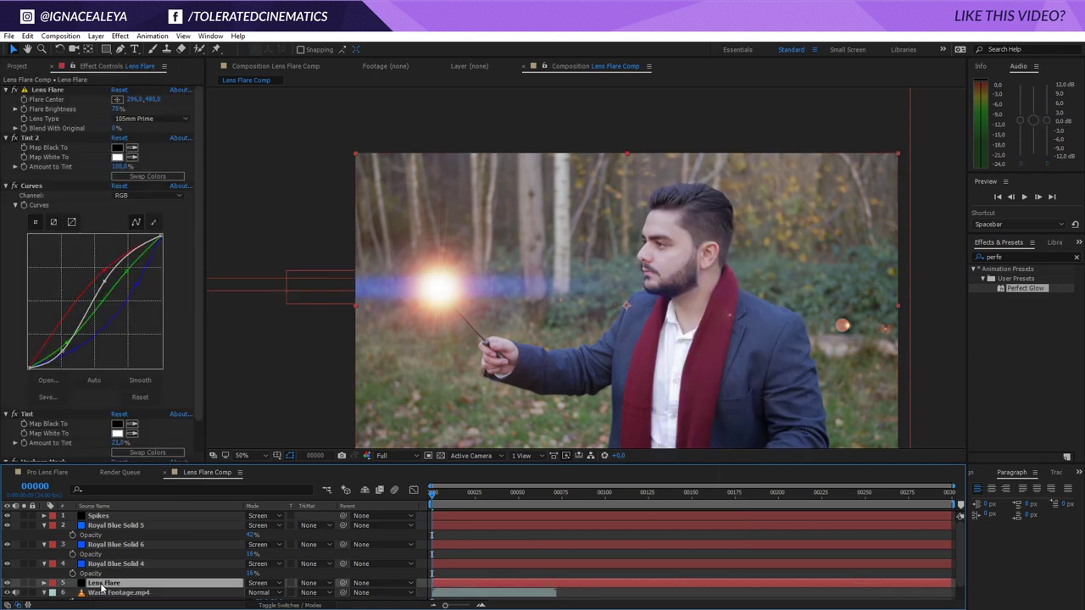
Step: Apply Perfect Glow to Lens Flare, widen the glow, set Glow 2 radius to 90, and dim intensity to 0.1
drag(1026, 291, 167, 580)
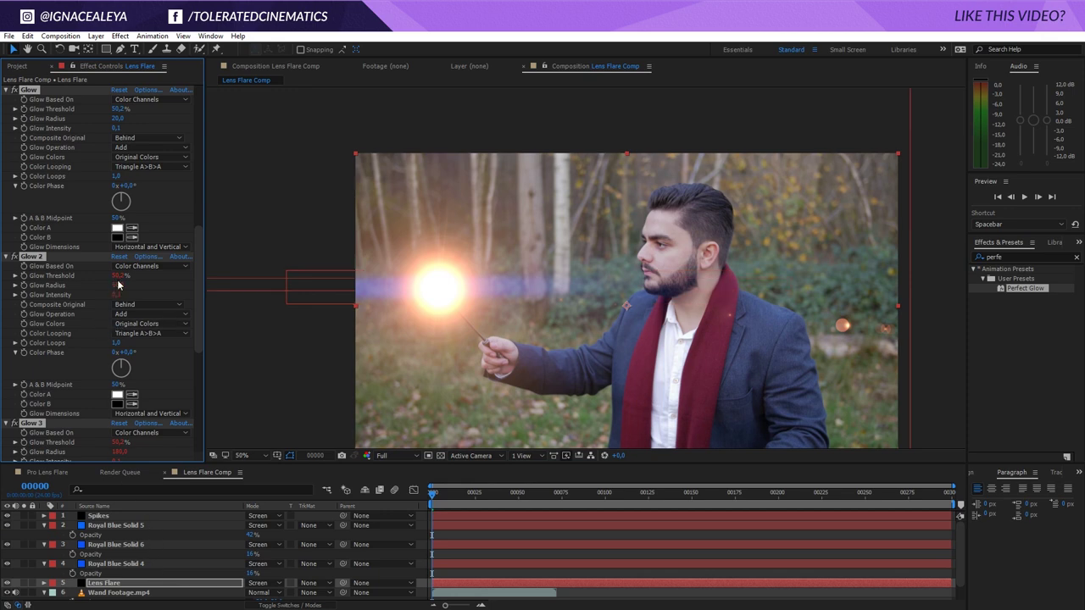
drag(119, 285, 140, 287)
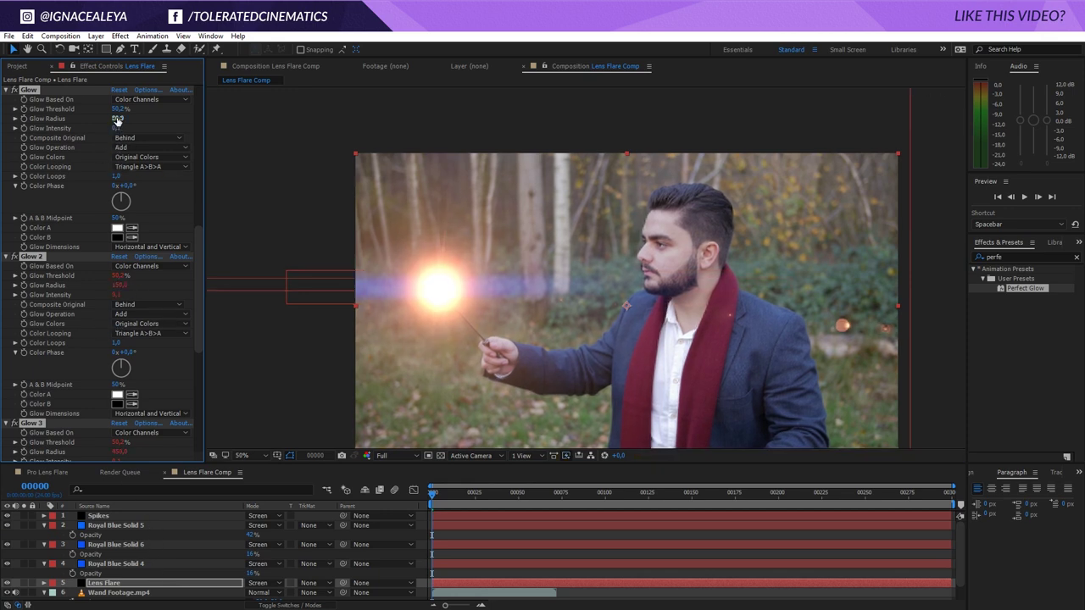
drag(120, 119, 163, 111)
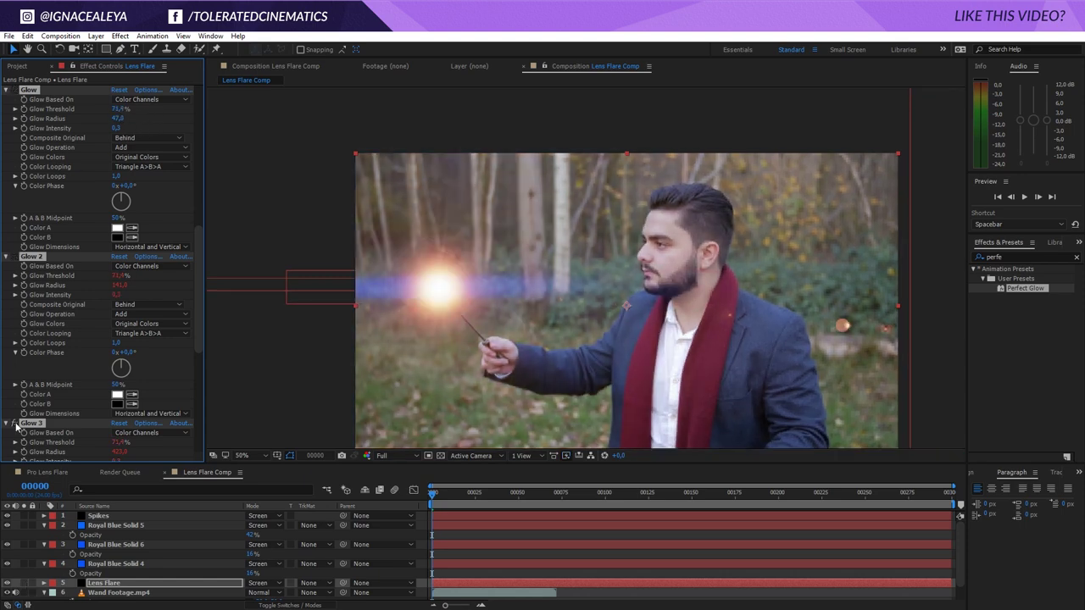
click(769, 588)
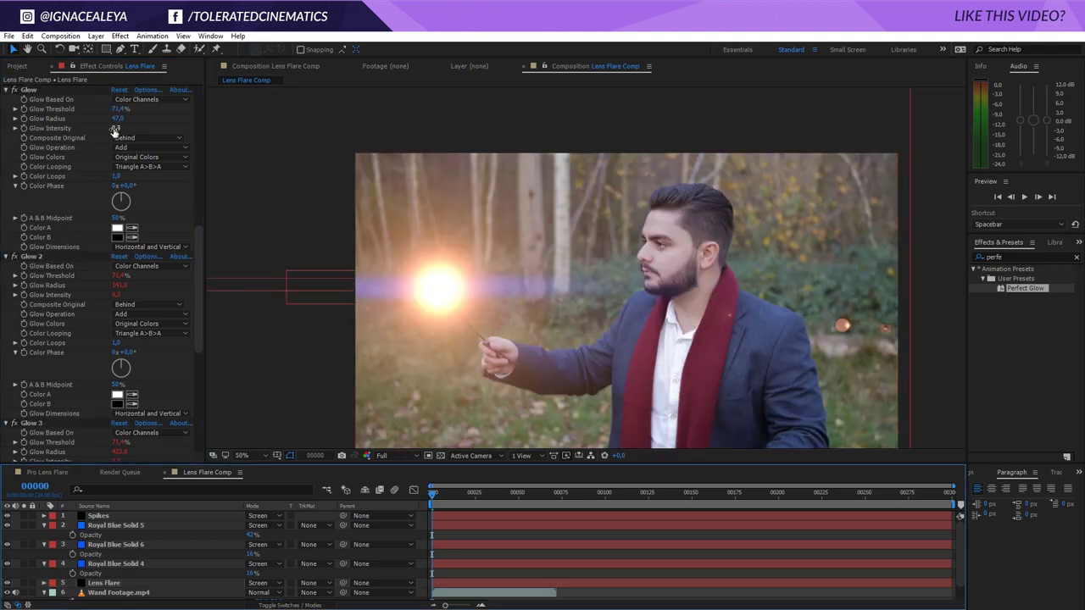
drag(117, 128, 108, 136)
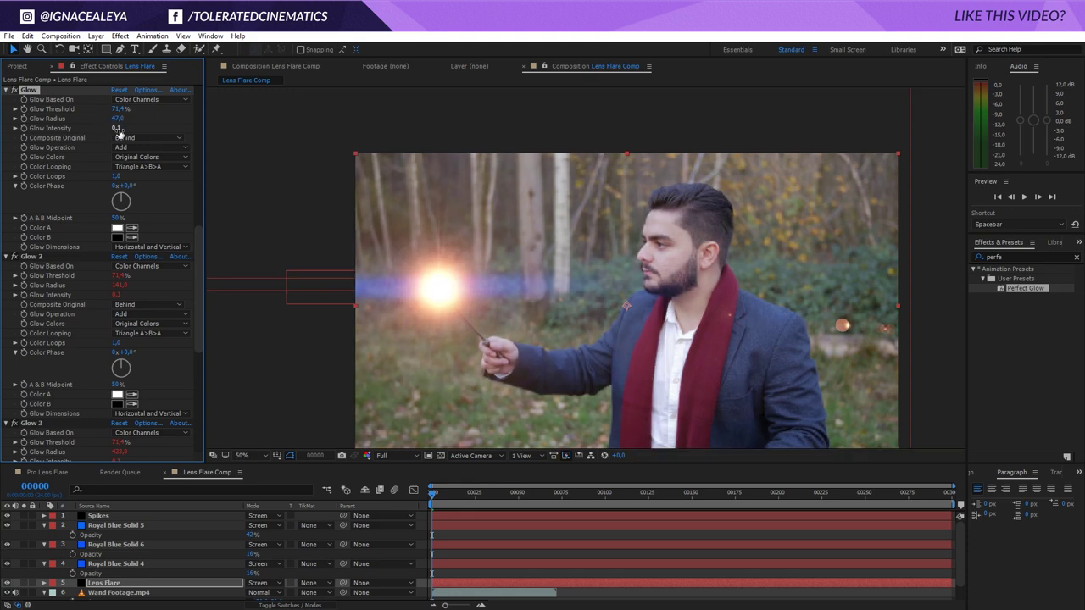
Step: Switch the first Glow to A & B Colors with yellow as Color A
click(137, 157)
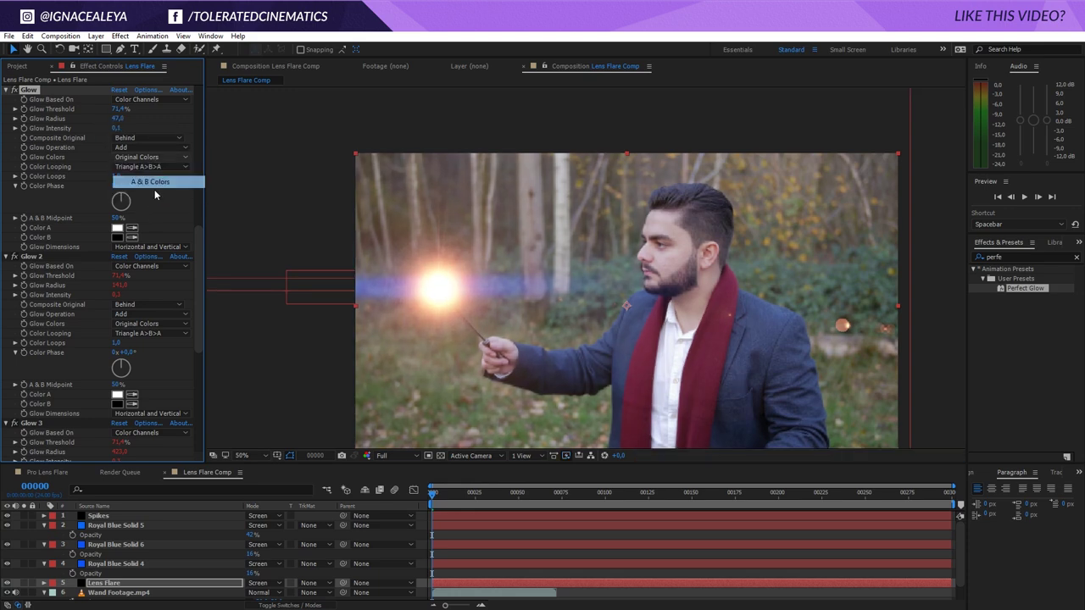
click(144, 181)
click(117, 228)
drag(458, 473, 457, 547)
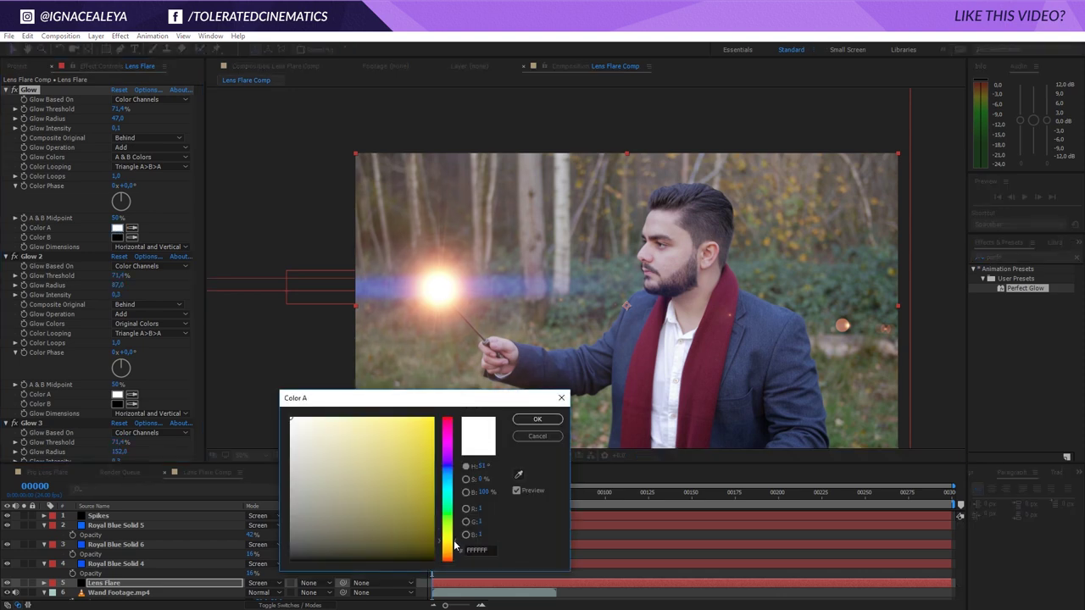
click(537, 419)
Step: Make Color B a fully saturated orange and raise Glow Intensity to 0.5
click(117, 238)
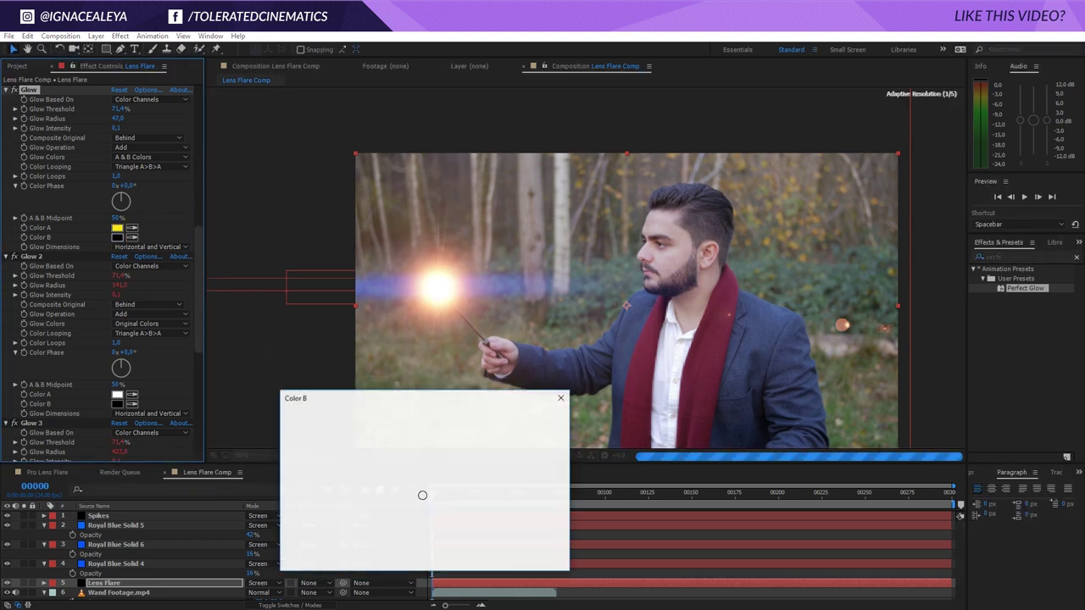
click(448, 555)
drag(447, 559, 448, 561)
drag(412, 484, 432, 419)
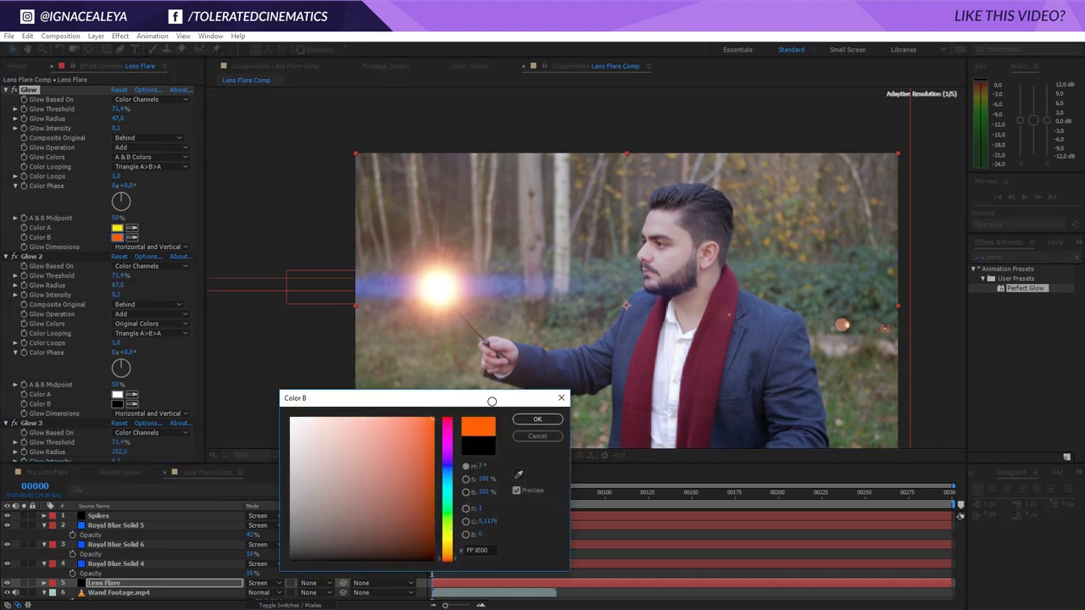
click(537, 419)
mouse_move(117, 128)
mouse_down()
mouse_move(140, 126)
mouse_move(125, 109)
mouse_up()
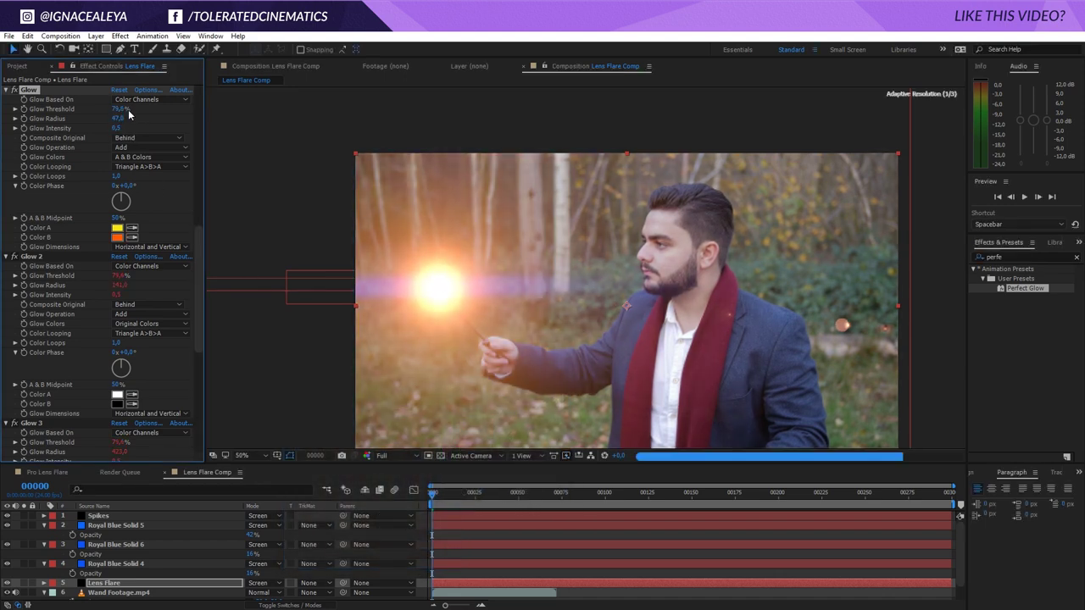
Step: Collapse the settings of Glow, Glow 2, Glow 3 and Glow 4
click(6, 90)
click(6, 122)
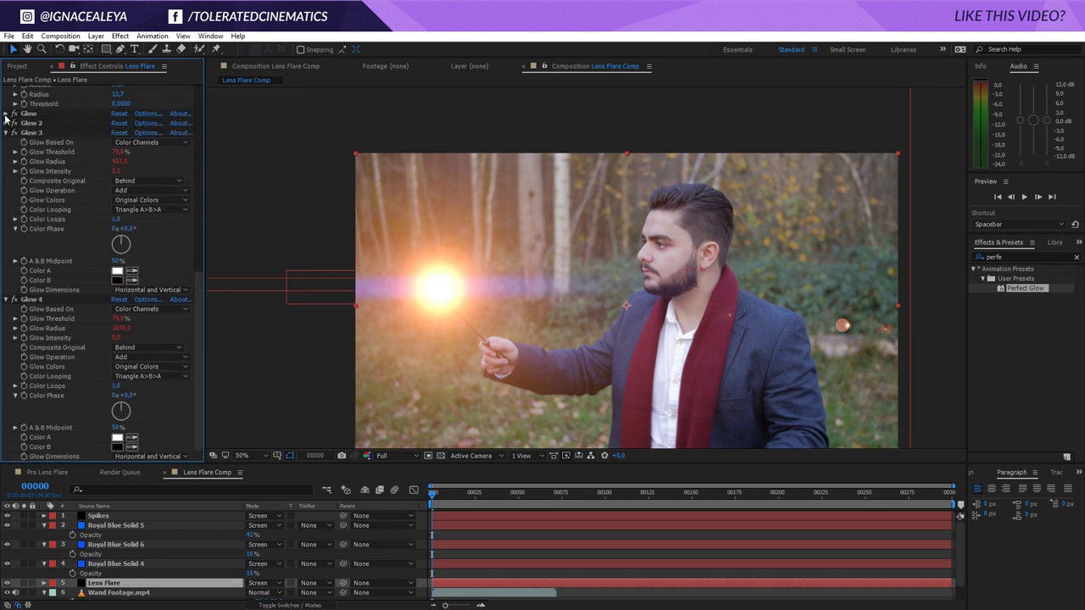
click(6, 133)
click(6, 299)
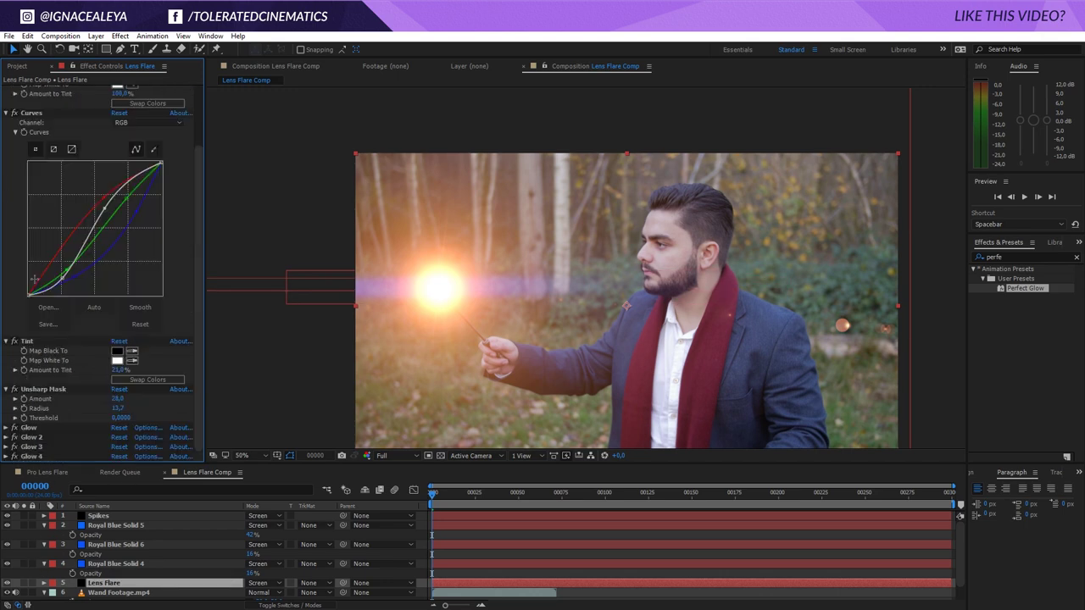
Step: Turn all four Glows off and back on to compare, then select Wand Footage.mp4
click(34, 429)
shift+click(15, 458)
click(15, 456)
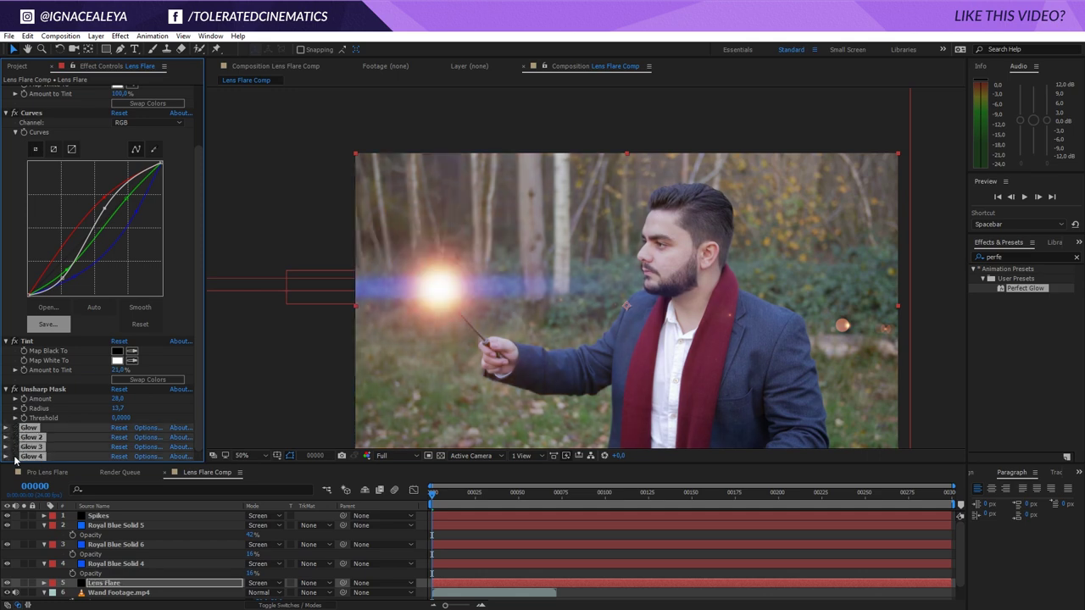
click(14, 457)
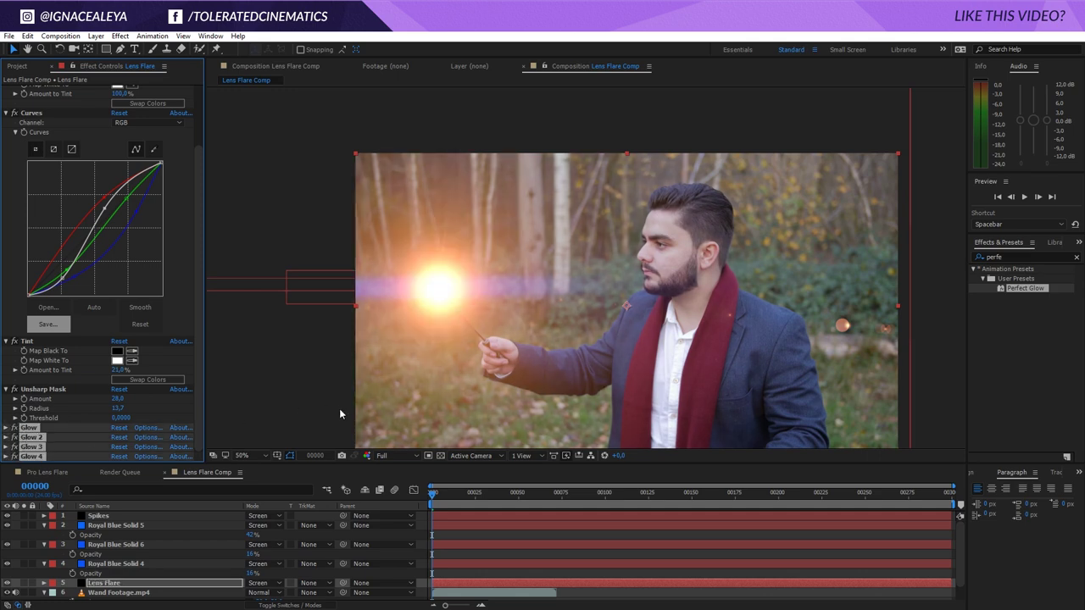
click(138, 593)
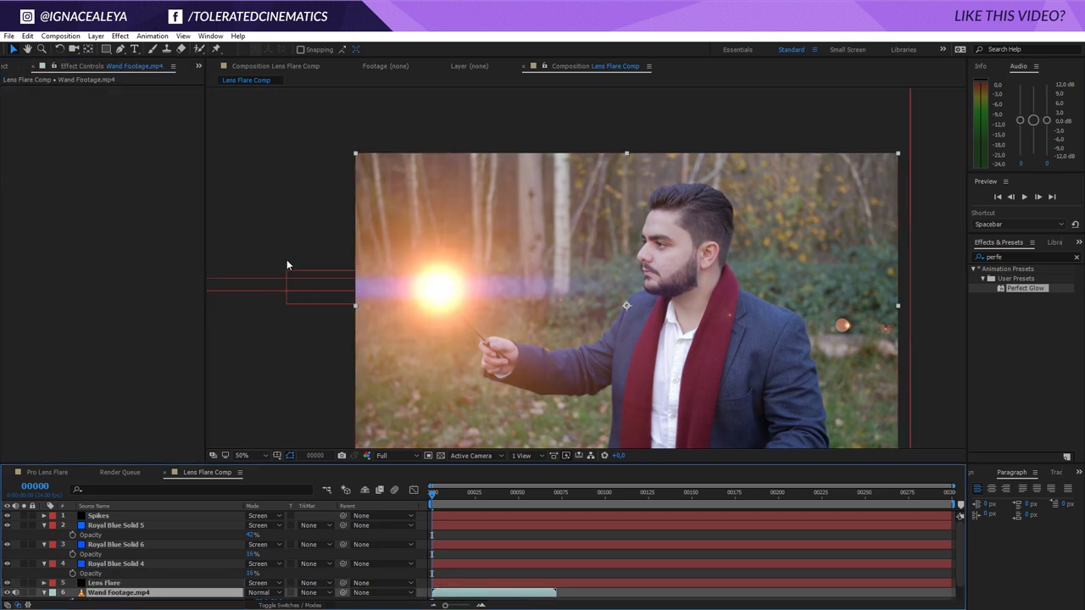
Step: Set Wand Footage.mp4 to Screen mode and start a Pen mask at the man's head and arm
click(260, 593)
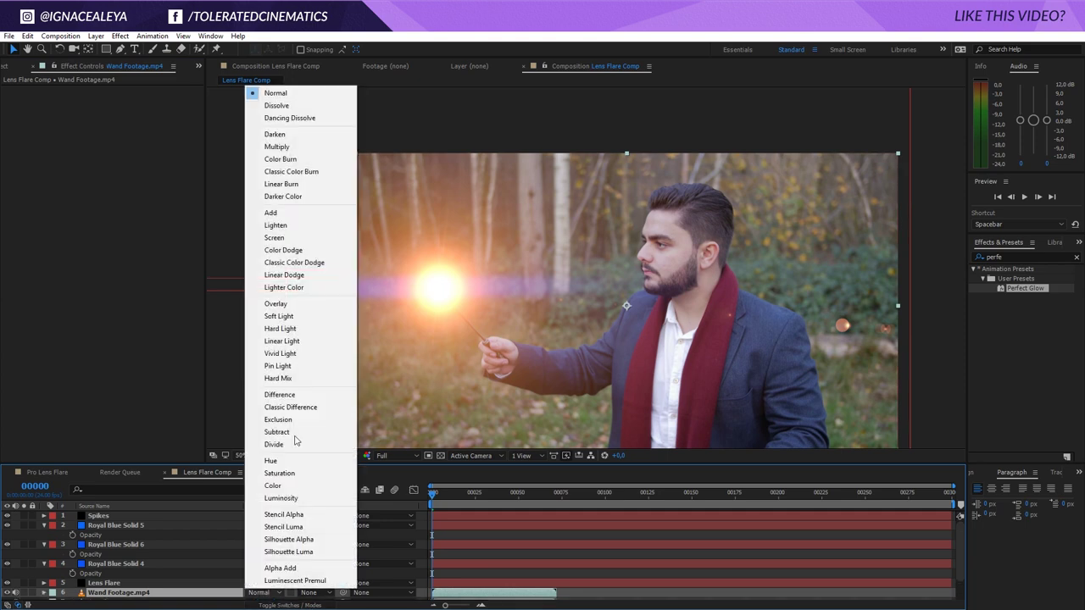
click(296, 241)
click(120, 48)
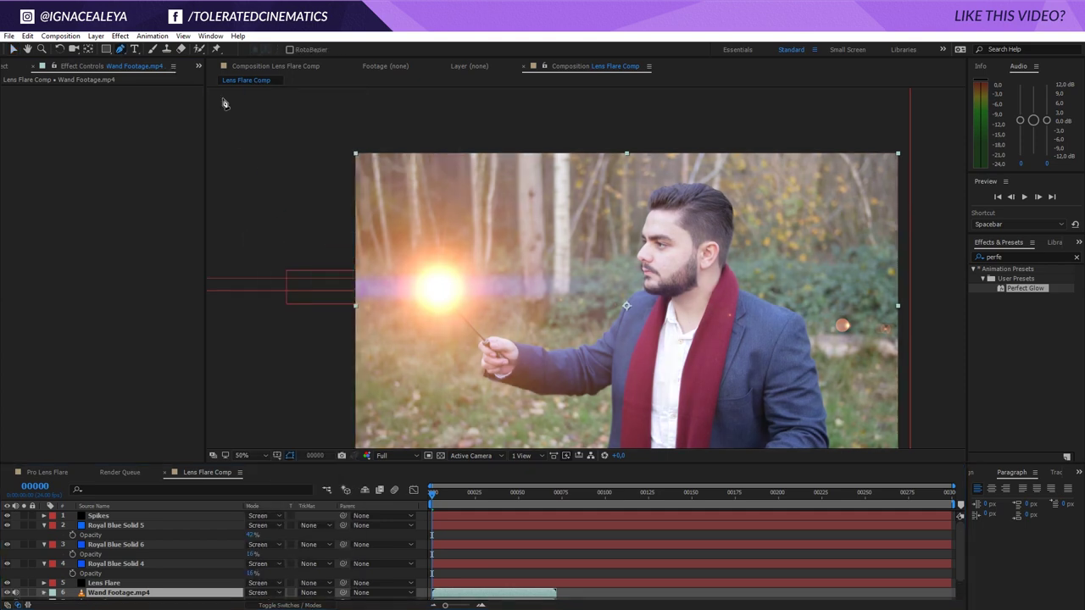
click(658, 210)
click(628, 318)
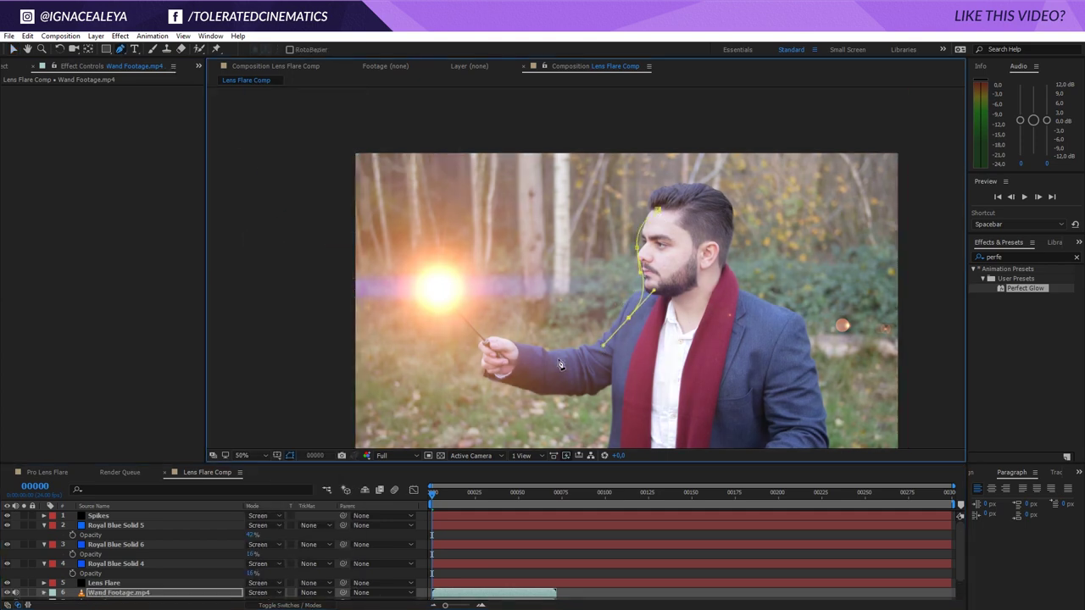
click(526, 352)
click(505, 363)
click(544, 383)
Step: Close the mask around the hand and body, then feather it to 207 pixels
click(594, 388)
click(621, 378)
click(641, 432)
click(676, 403)
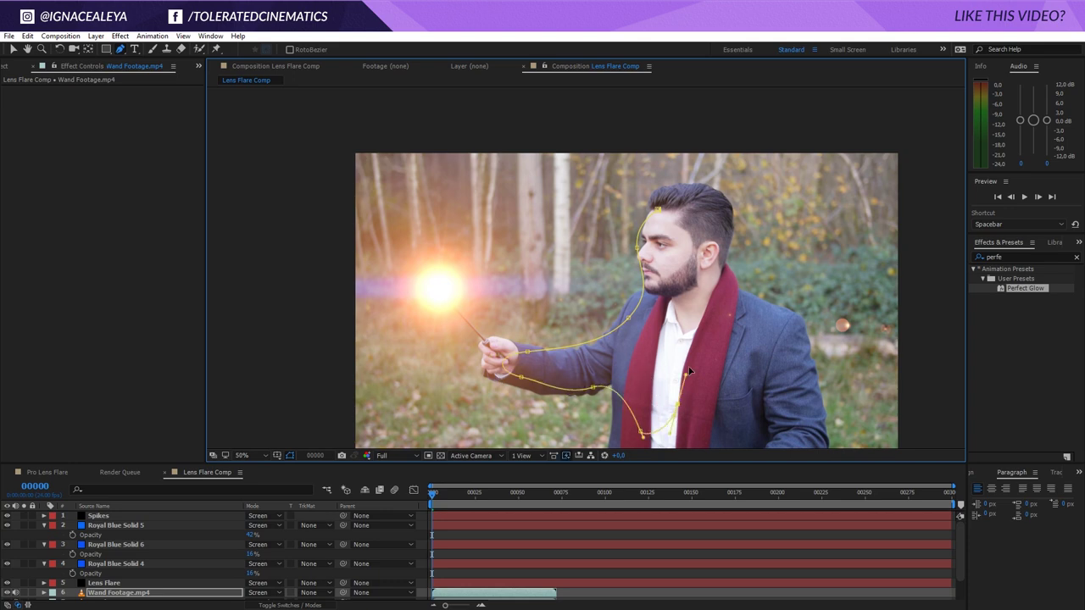
click(709, 295)
click(698, 235)
click(658, 211)
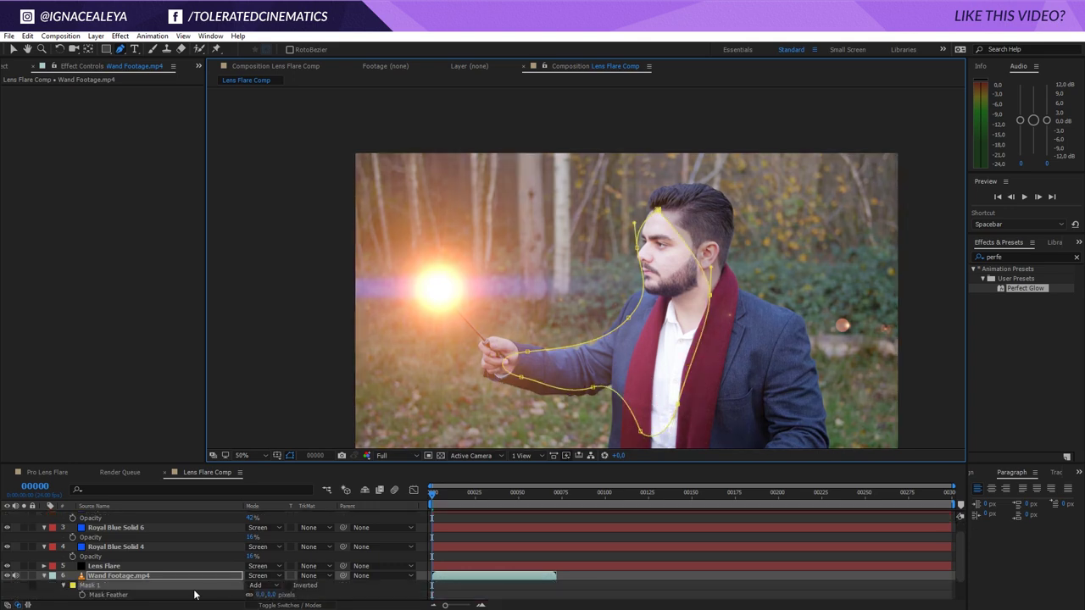
key(f)
drag(266, 594, 387, 592)
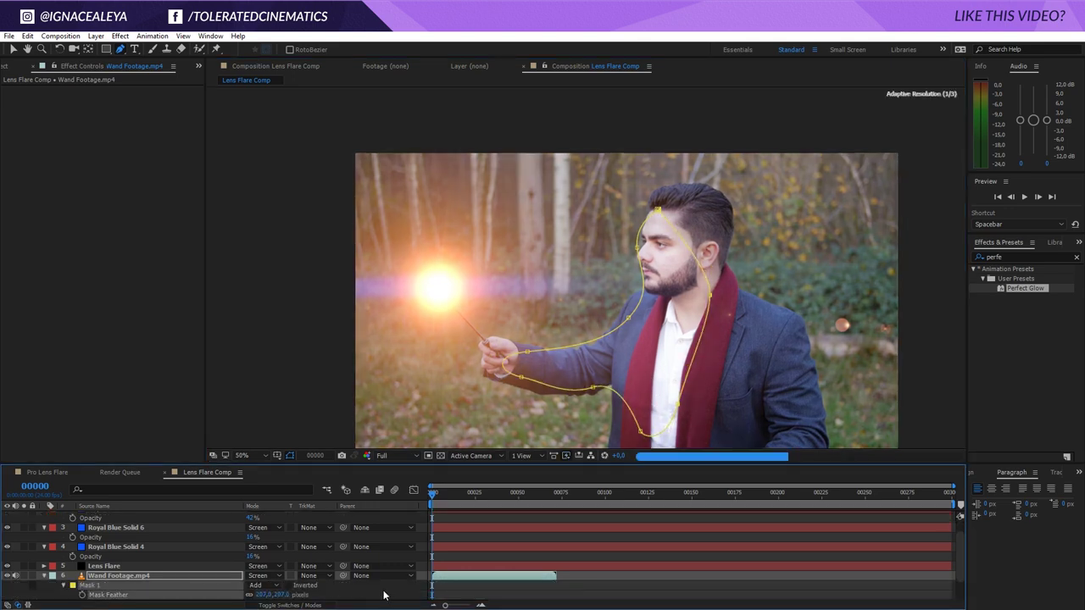
Step: Apply Curves to Wand Footage.mp4 and bow the Red channel curve upward
key(v)
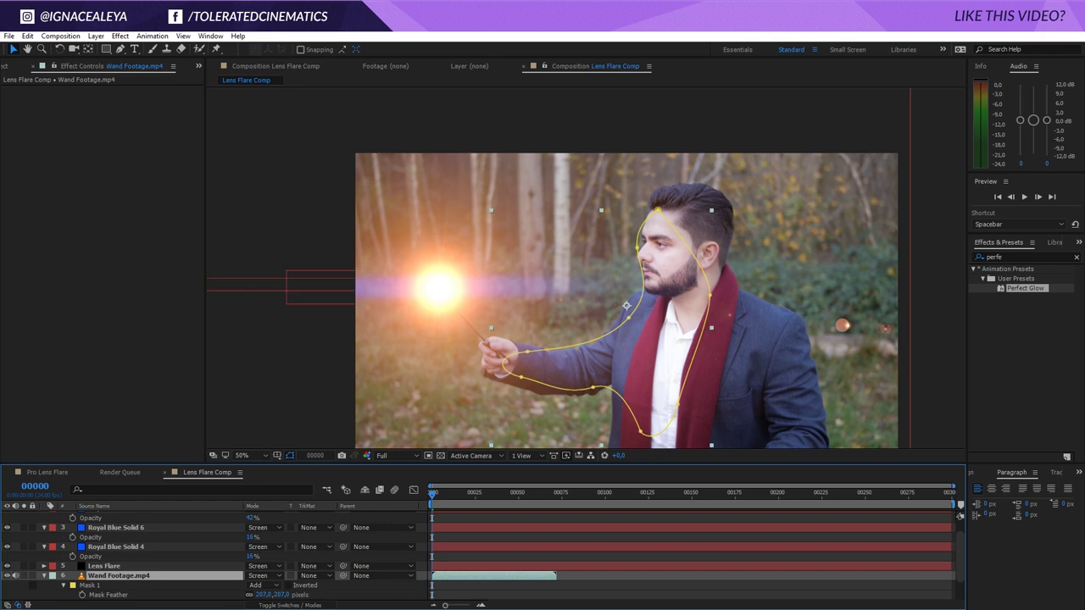
click(123, 39)
mouse_move(85, 152)
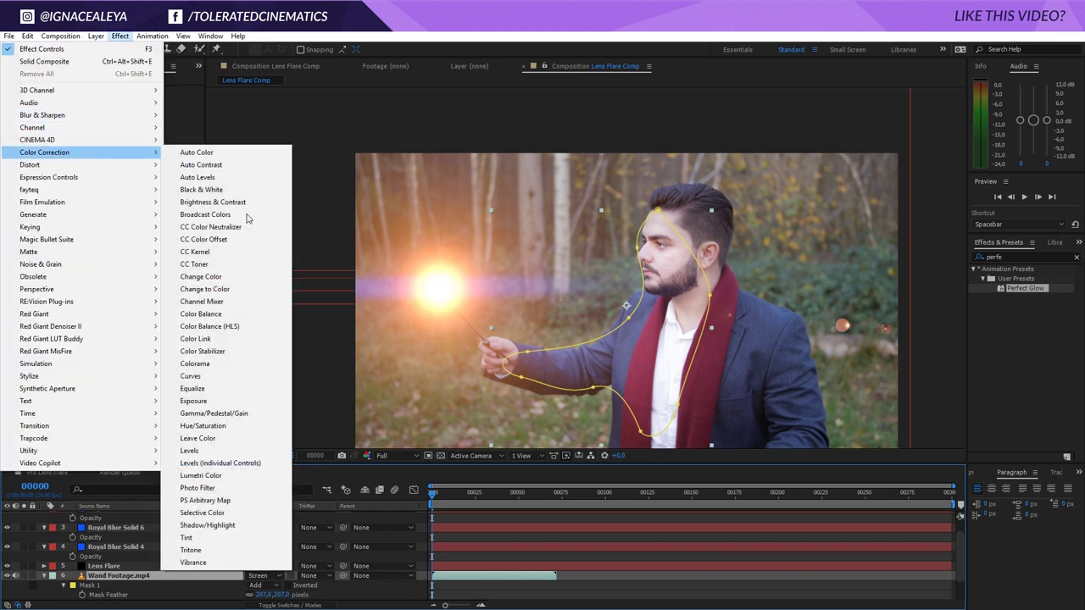
click(190, 375)
click(149, 100)
click(127, 125)
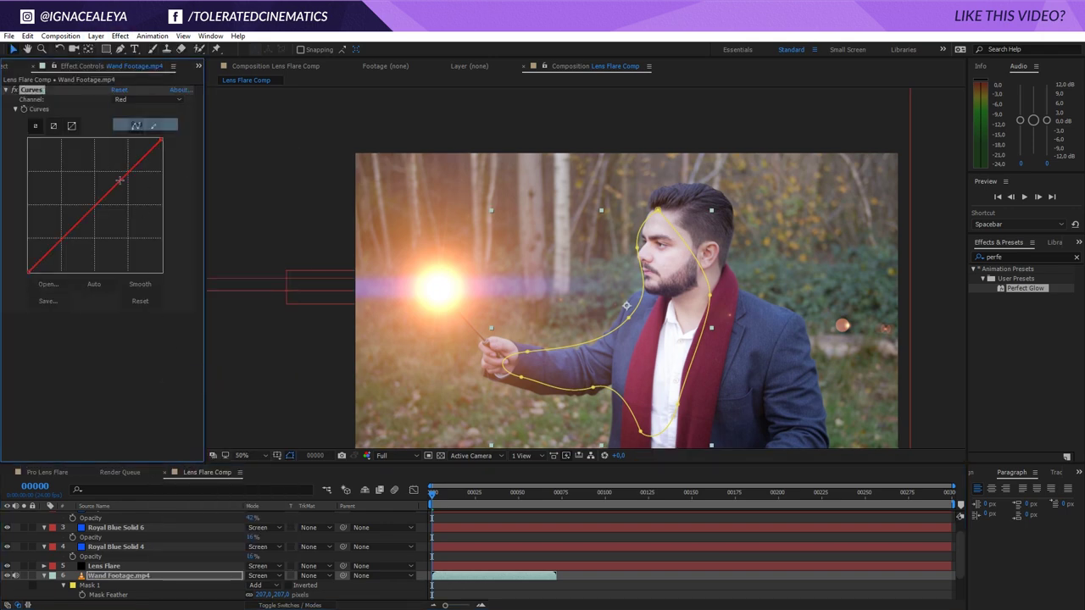
drag(120, 180, 116, 208)
Step: Pull the Blue curve down and reshape the RGB master curve into a gentle S-curve
click(146, 100)
click(137, 149)
click(160, 102)
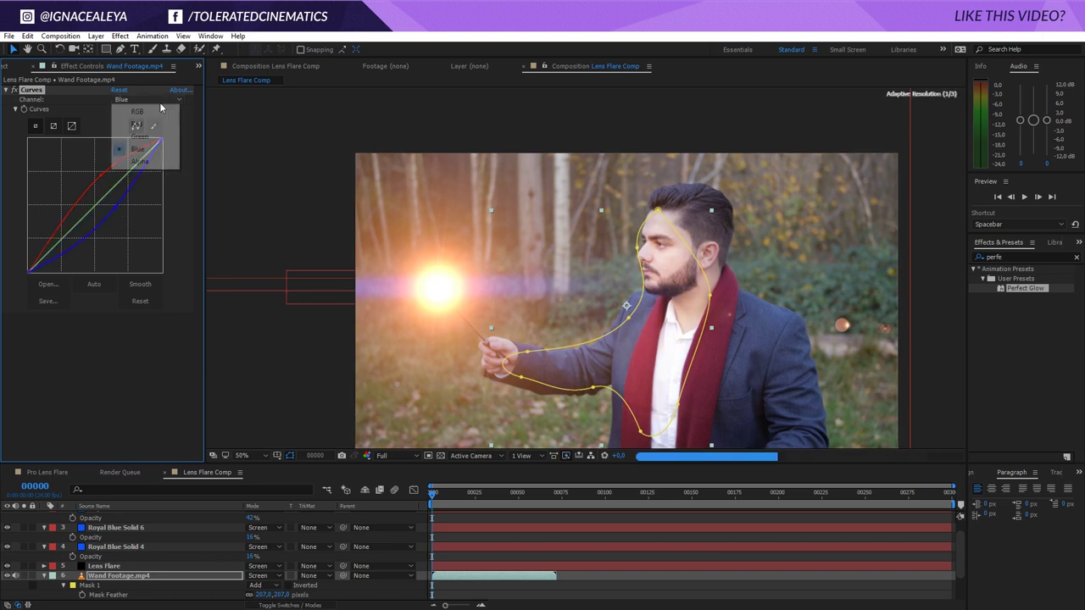
click(137, 111)
drag(110, 189, 71, 244)
click(146, 99)
click(137, 124)
click(145, 99)
click(137, 111)
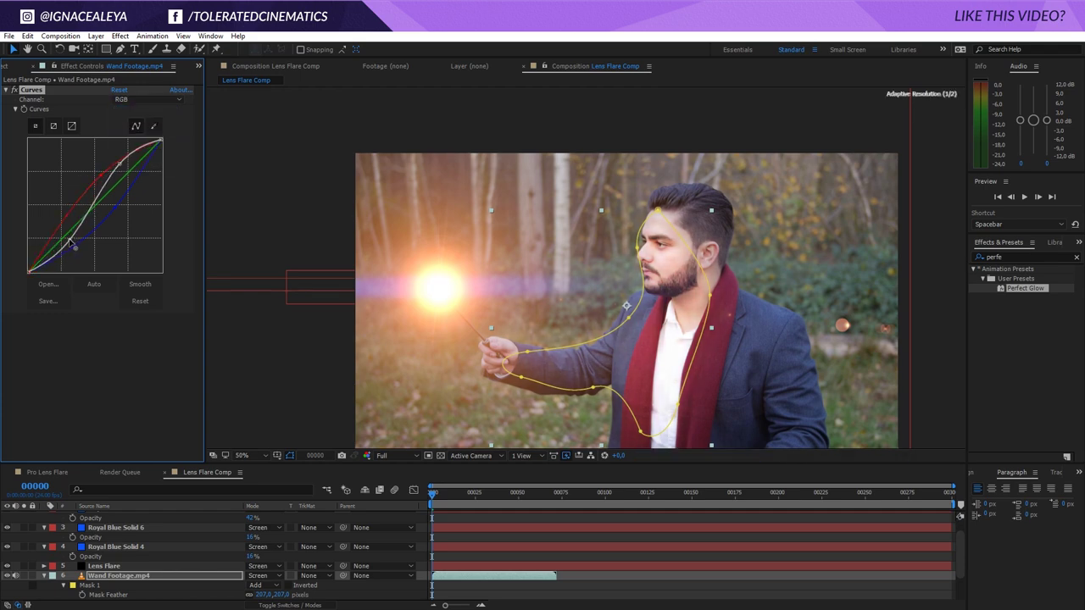
drag(111, 178, 119, 172)
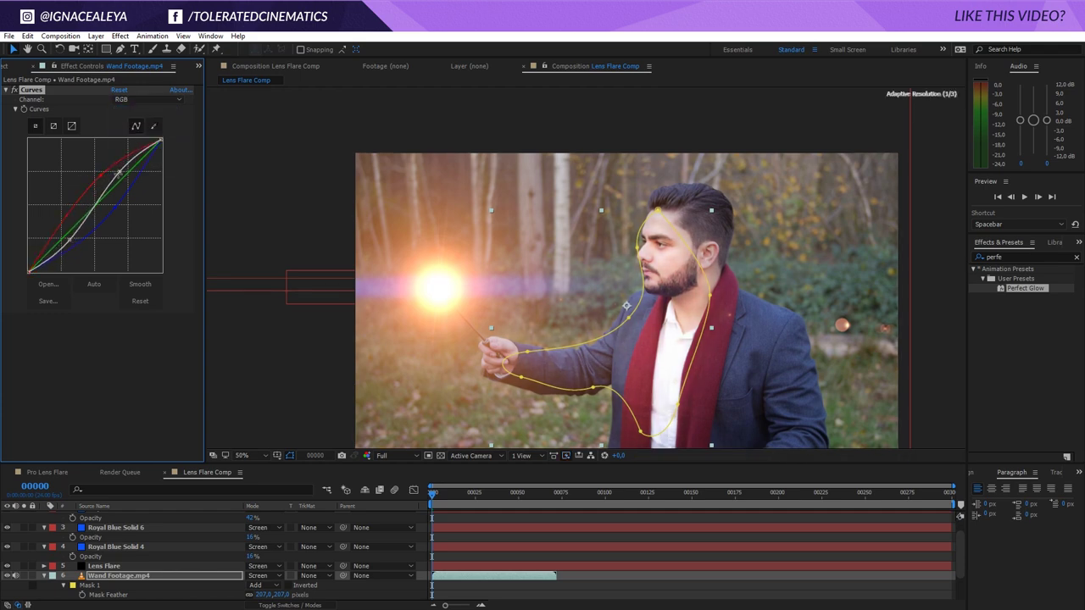
click(556, 590)
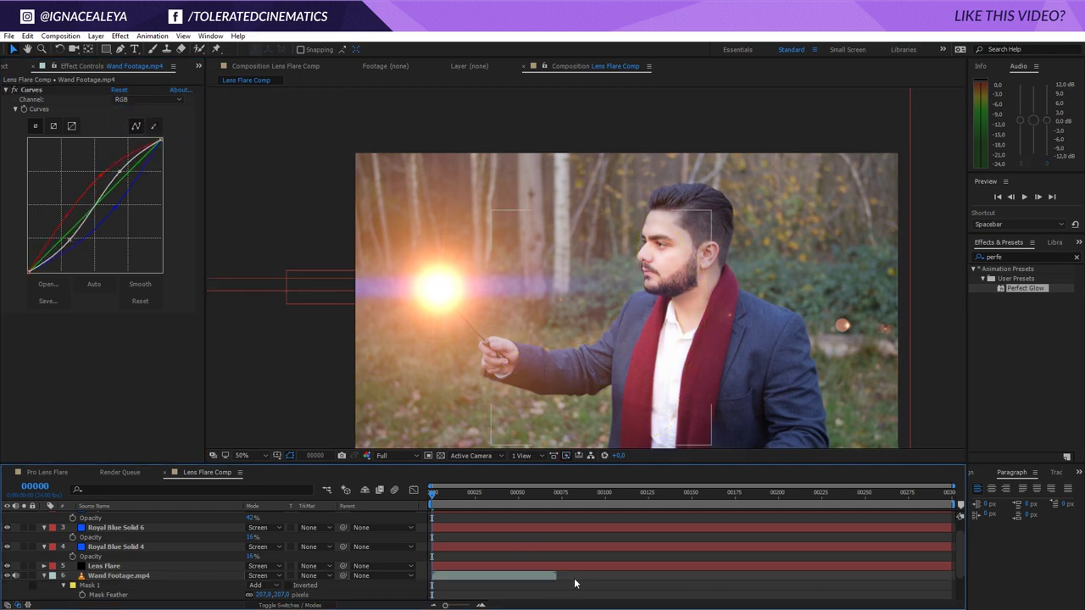
Step: Toggle the graded footage layer's visibility to compare, then collapse all layer properties with U
click(7, 576)
click(8, 576)
click(8, 576)
click(8, 577)
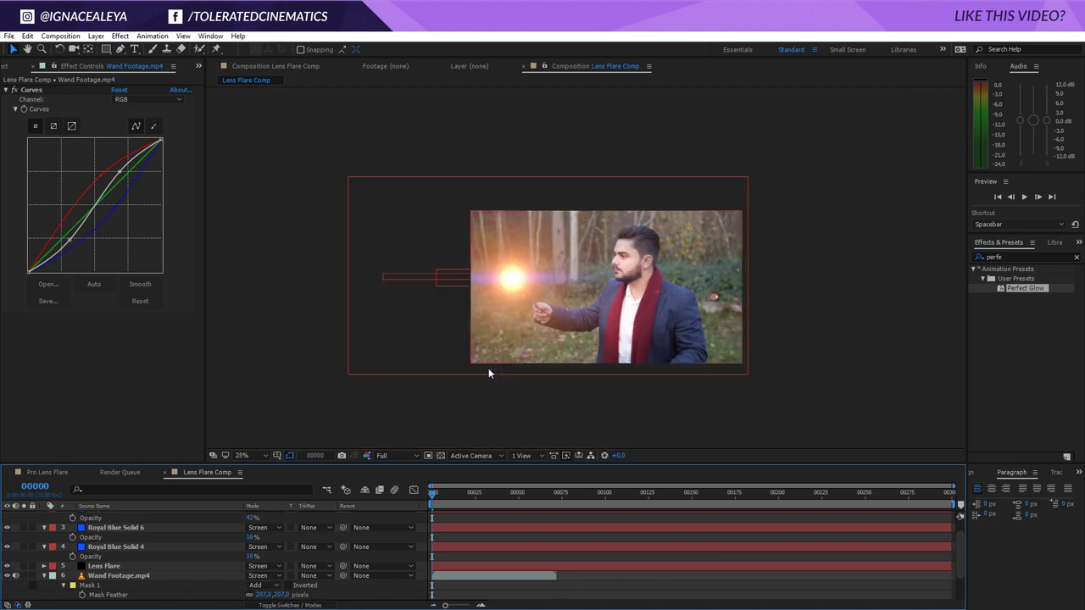
key(u)
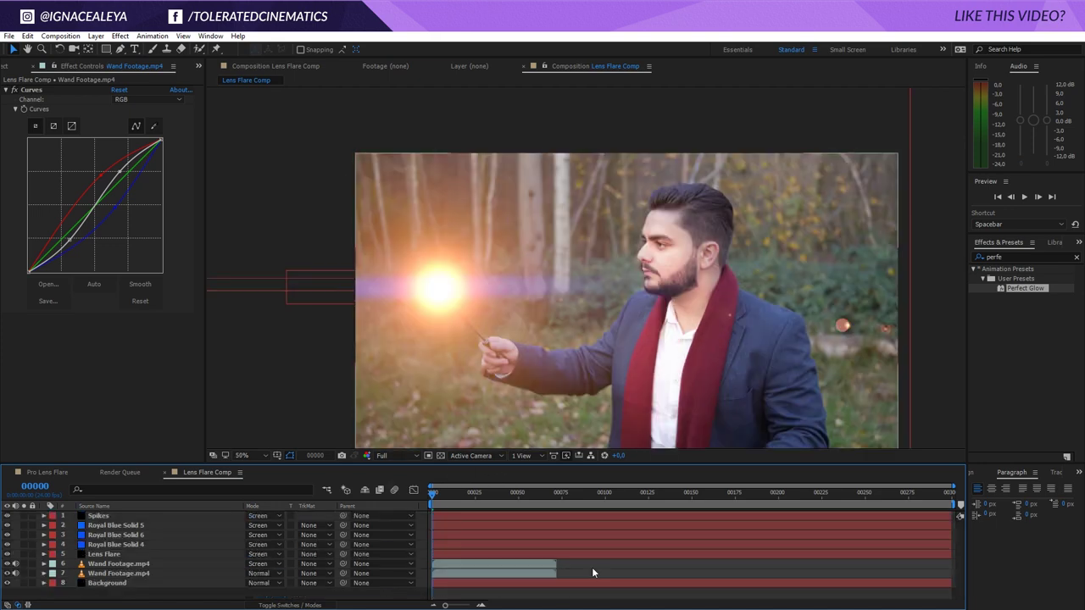